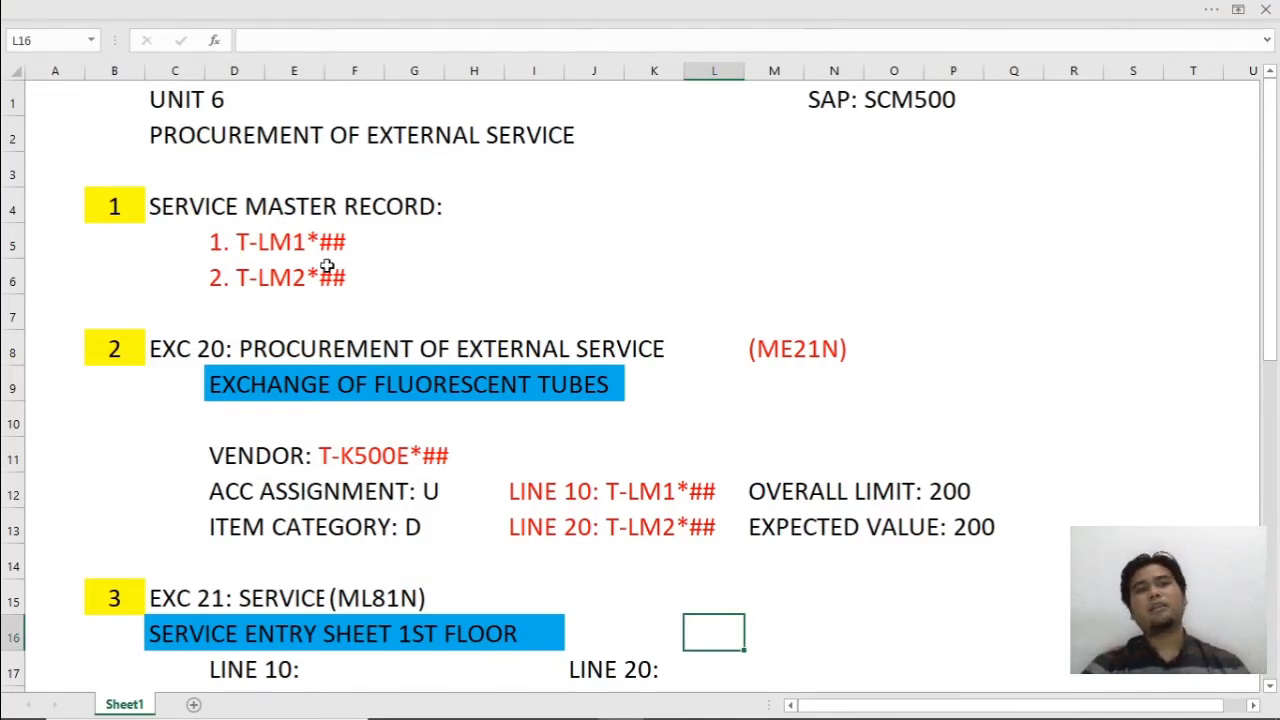
- Examine the Unit 6 outline's service master record entries and the ME21N external service procurement exercise
scroll(312, 236, "down", 9)
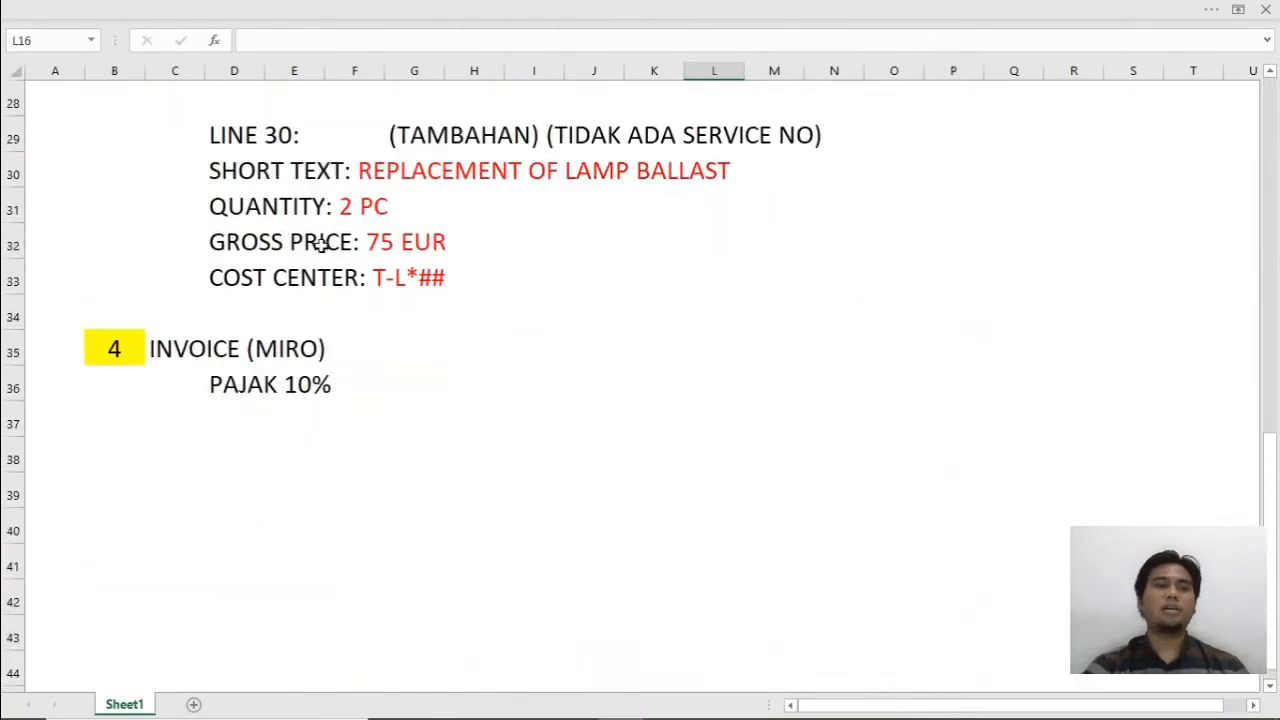
scroll(320, 245, "up", 8)
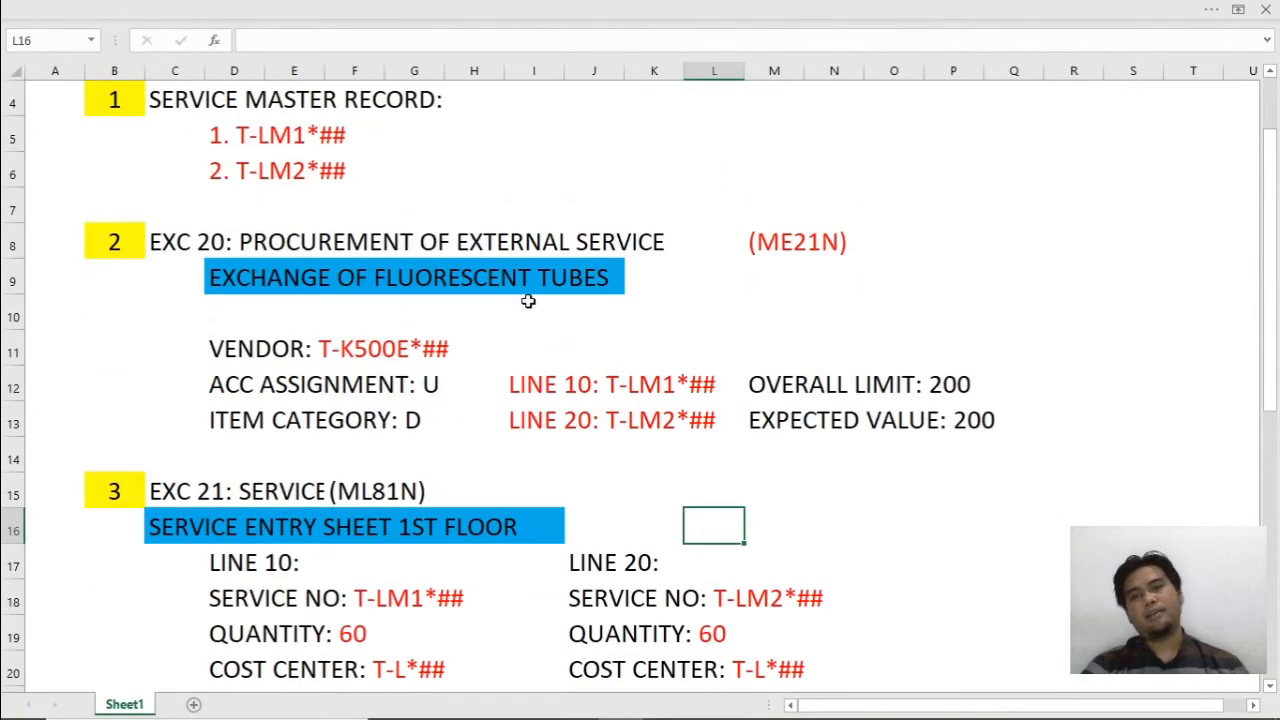
scroll(330, 220, "up", 1)
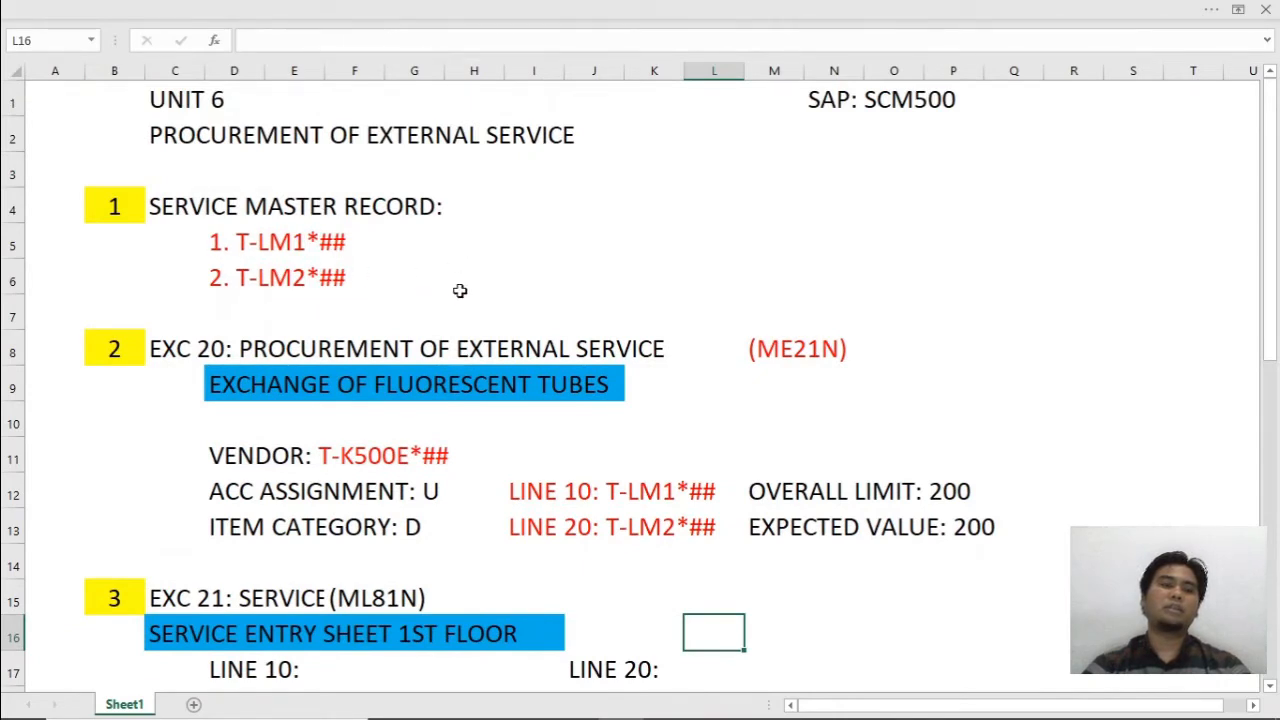
left_click(428, 244)
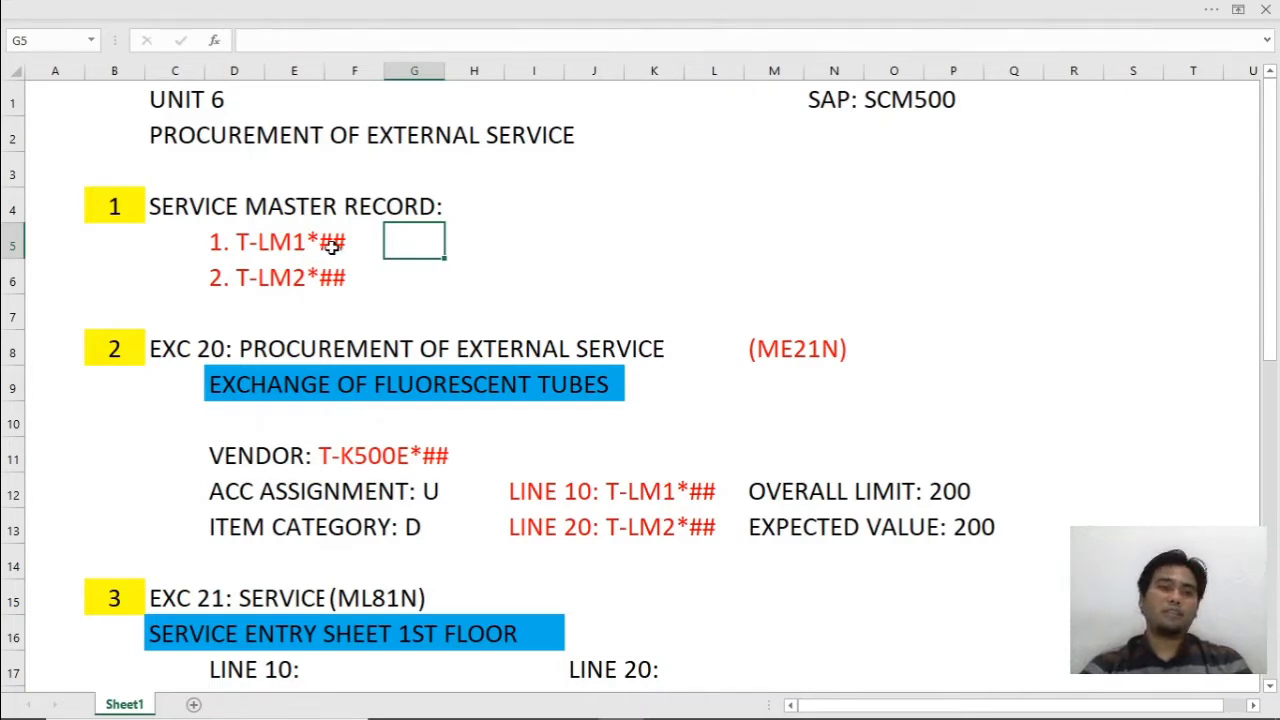
left_click_drag(198, 241, 367, 281)
left_click(608, 251)
left_click(546, 287)
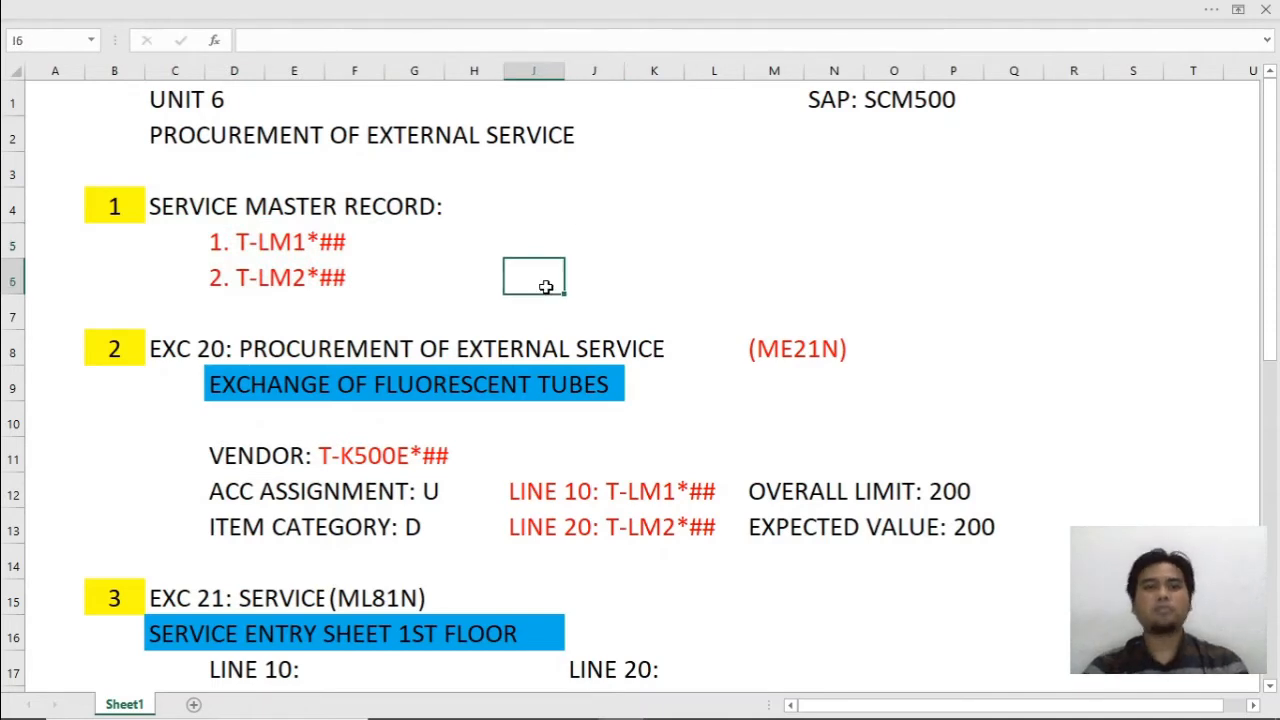
left_click_drag(214, 243, 386, 283)
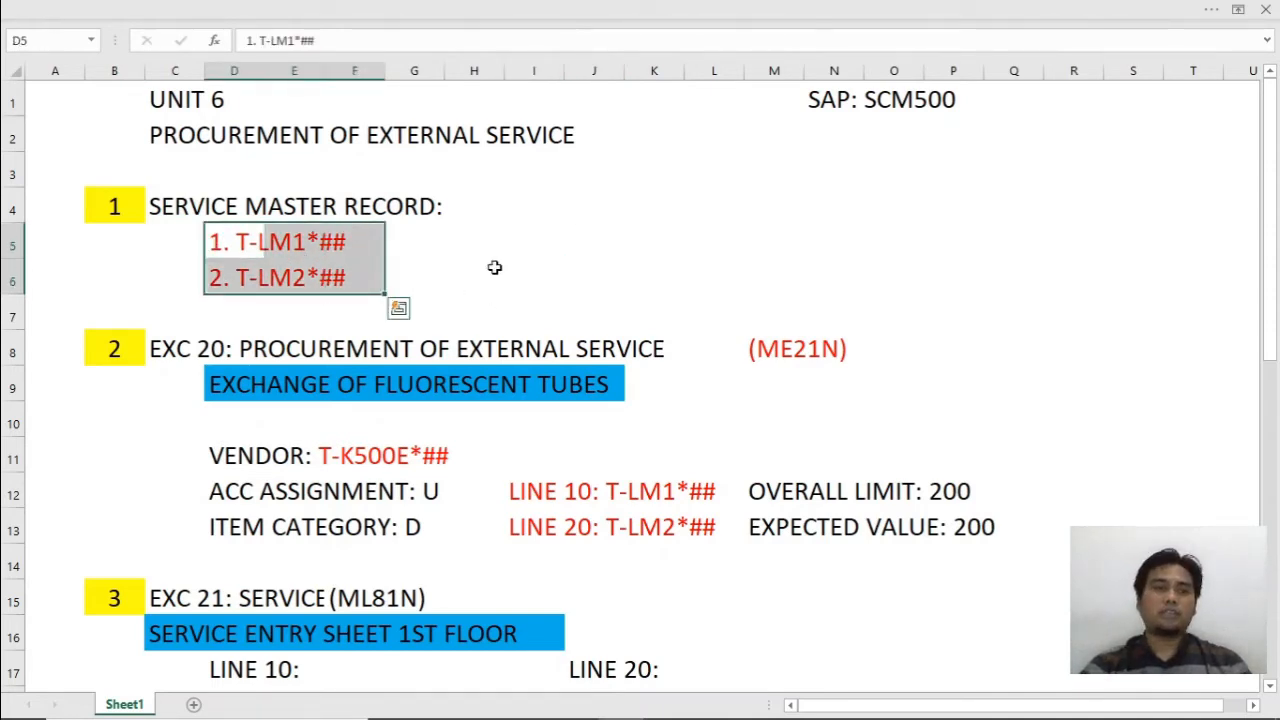
left_click(606, 251)
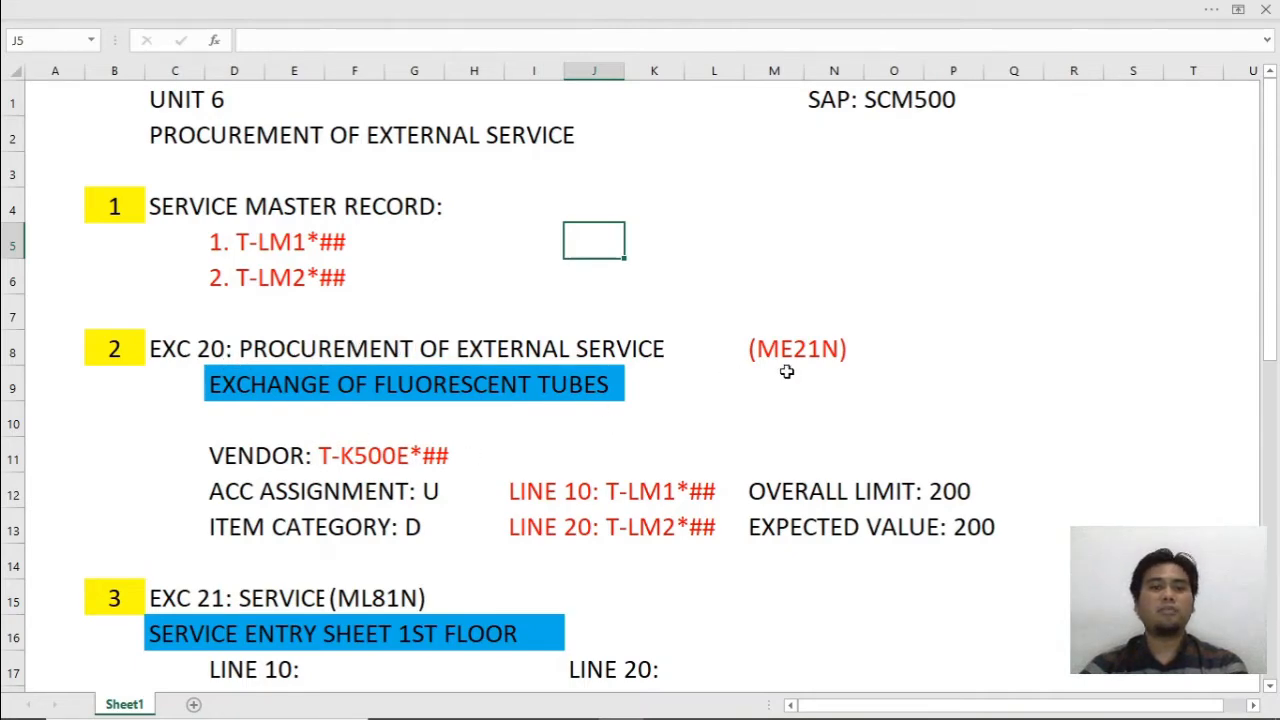
left_click(785, 342)
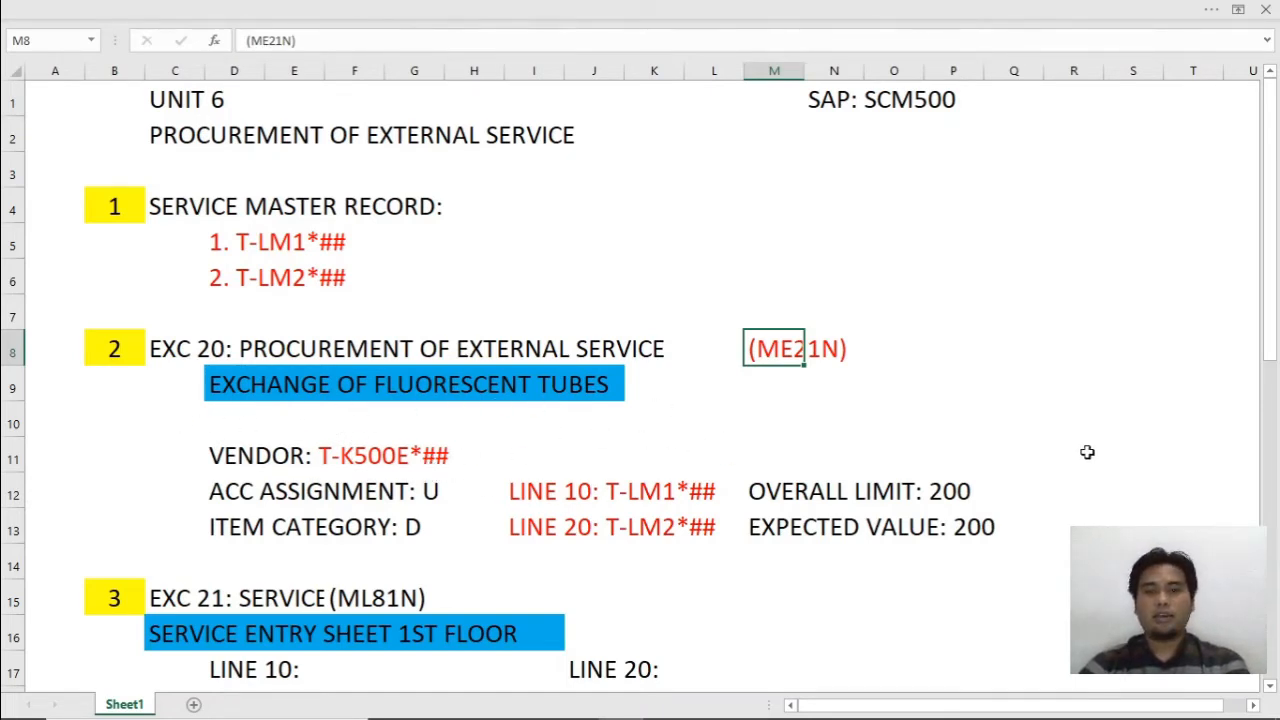
- Examine the line details of the 1st floor and 2nd floor service entry sheets in the ML81N exercise
scroll(390, 428, "down", 2)
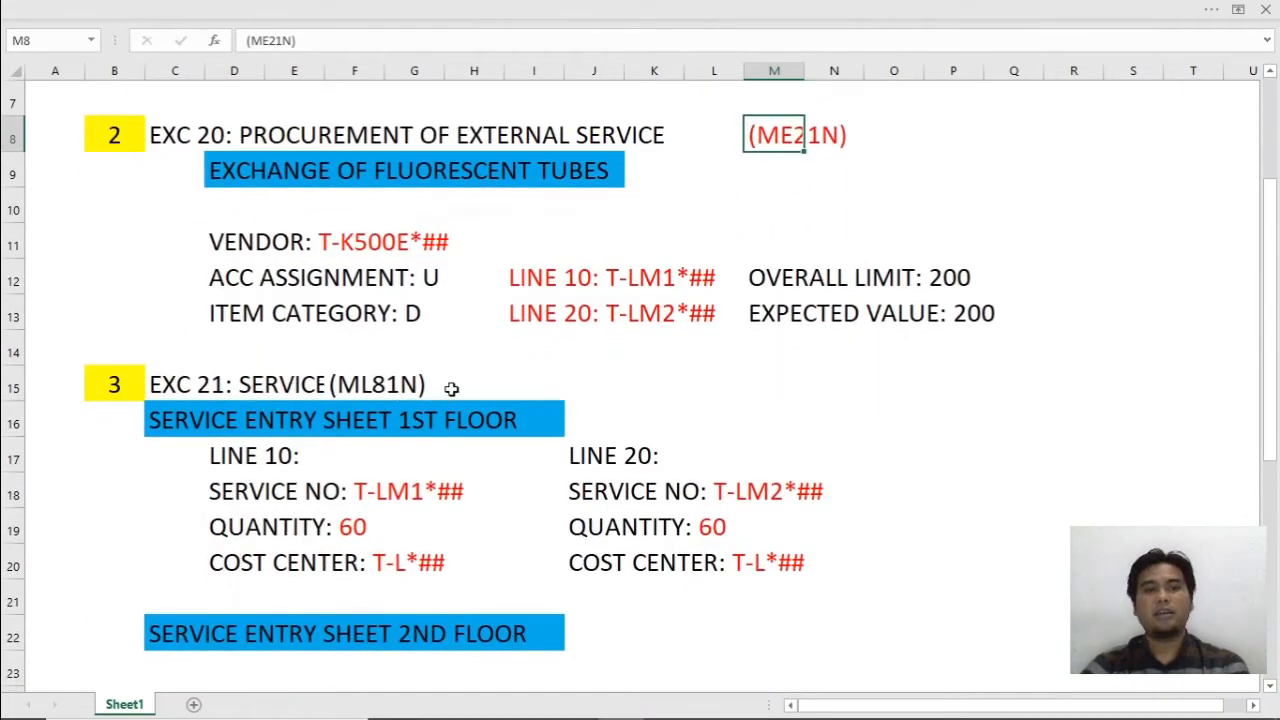
scroll(540, 448, "down", 2)
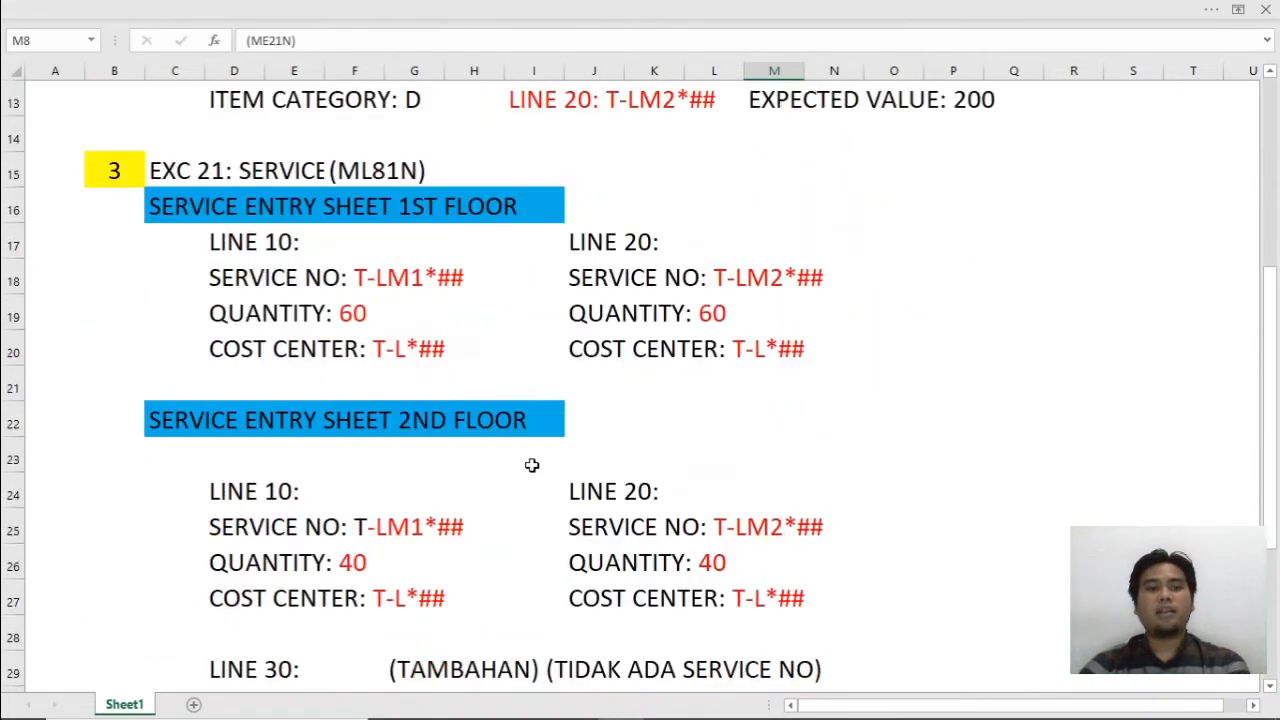
scroll(529, 463, "up", 2)
scroll(686, 383, "down", 1)
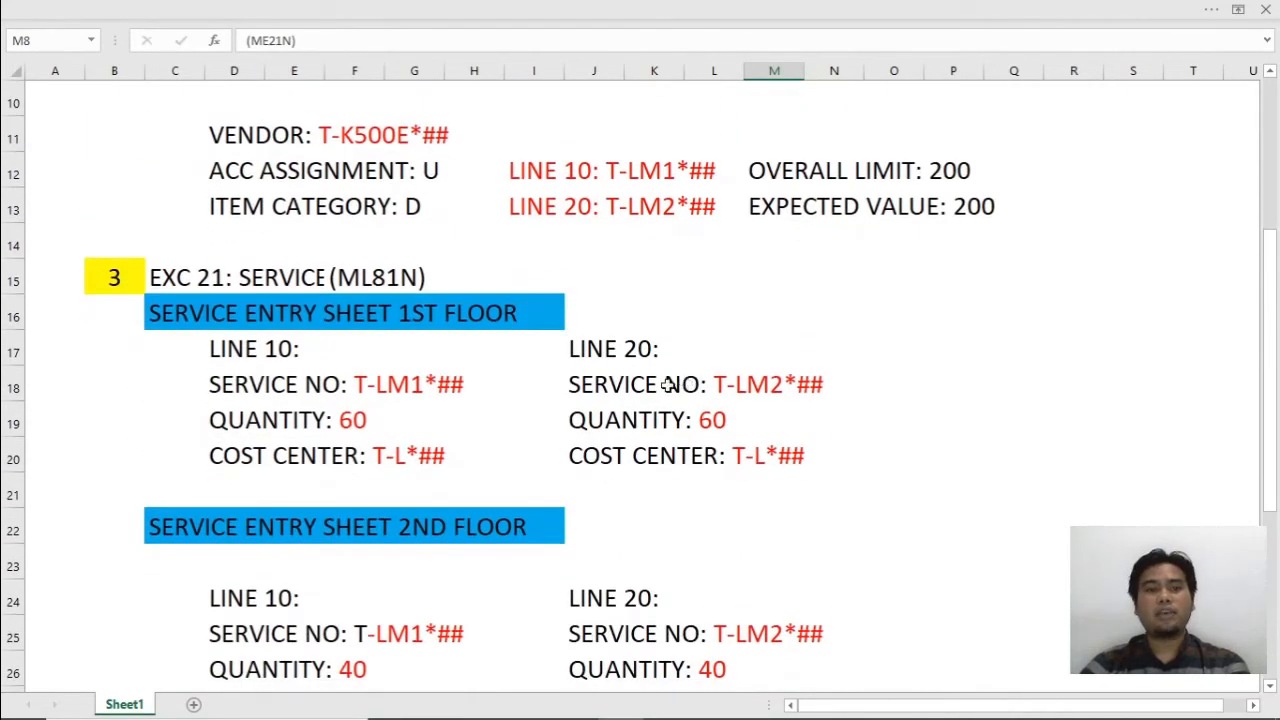
left_click_drag(203, 360, 837, 486)
scroll(603, 497, "down", 2)
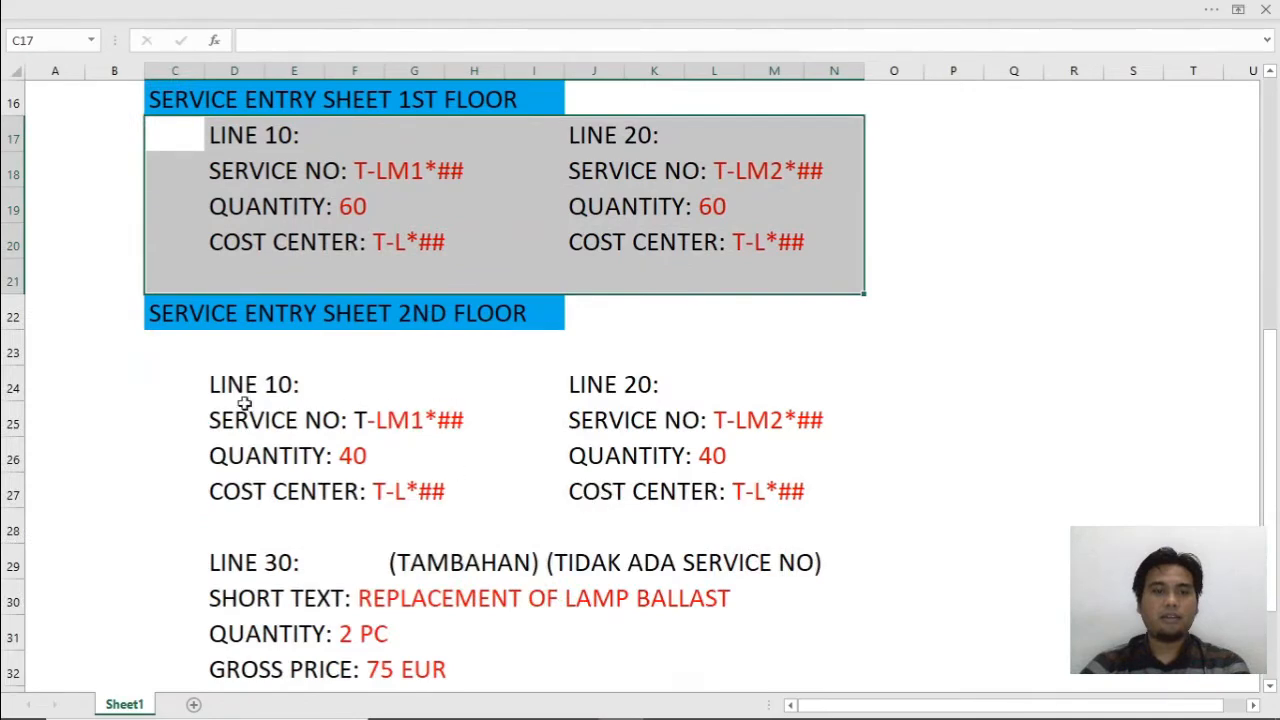
left_click_drag(185, 380, 813, 626)
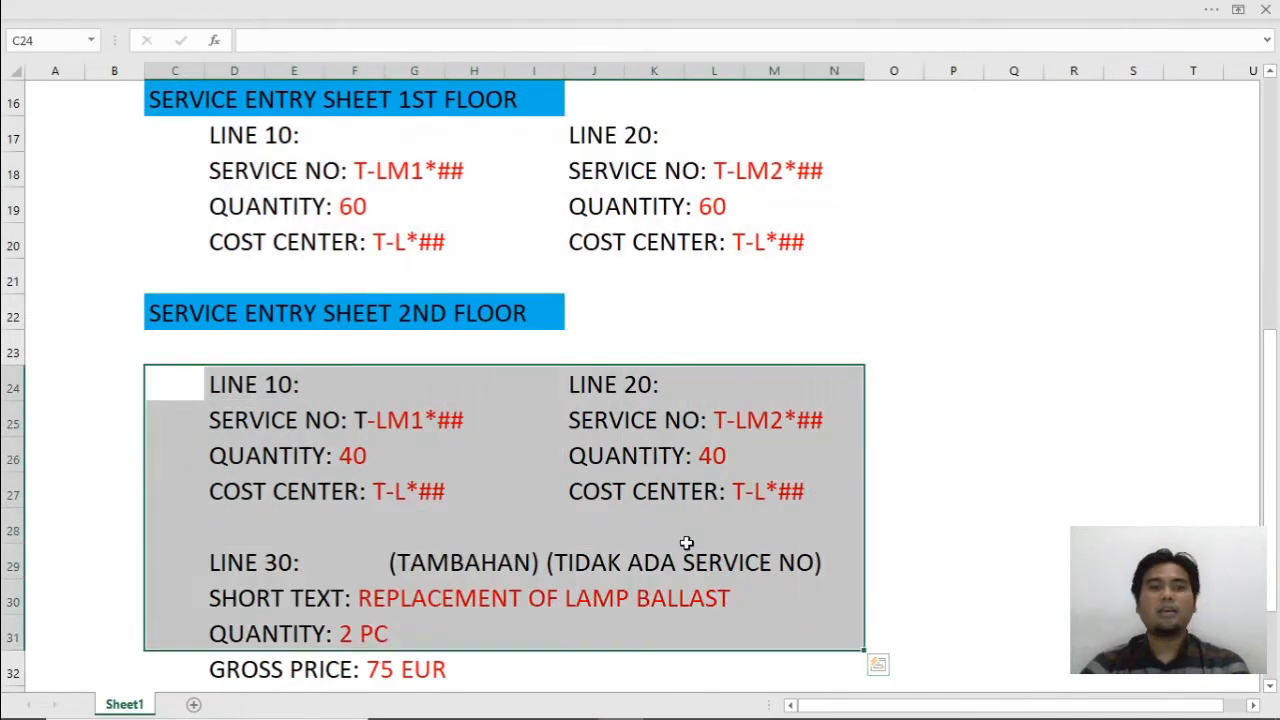
scroll(666, 486, "up", 2)
left_click_drag(892, 384, 935, 384)
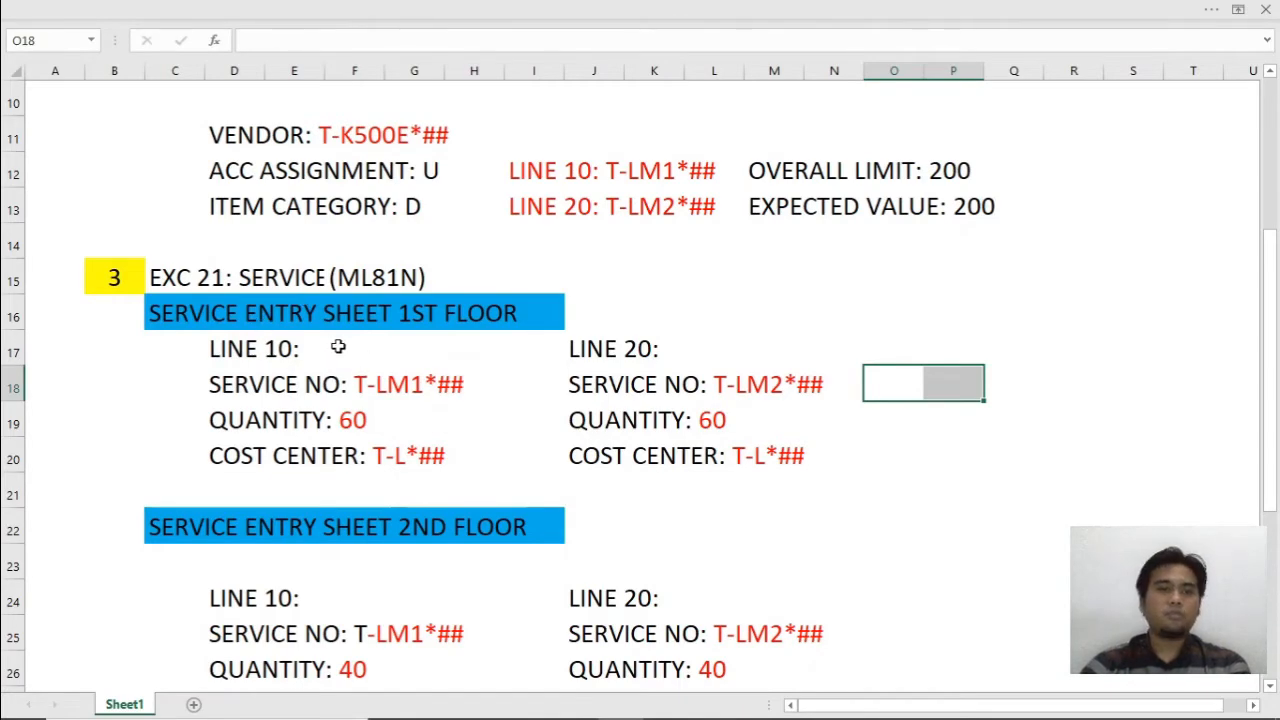
left_click(503, 364)
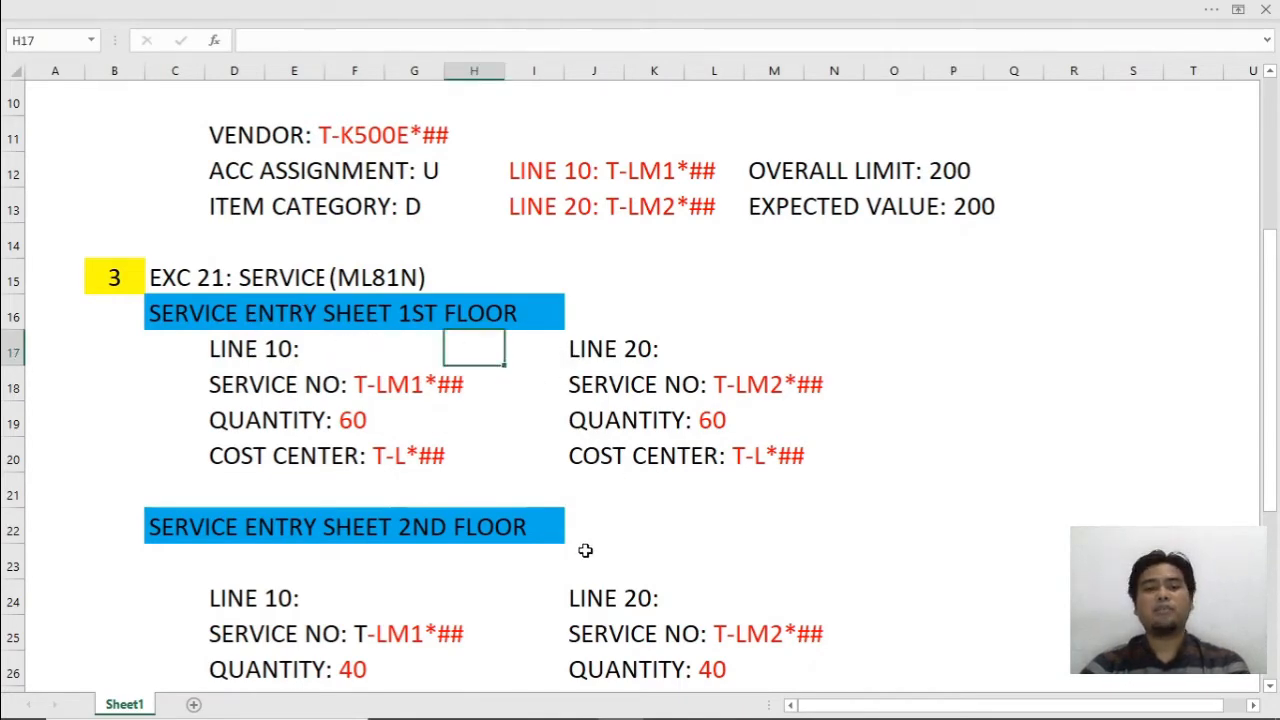
left_click(468, 596)
- Review the exercise sequence from the service master records through the MIRO invoice section, ending at the beginning of the sheet
scroll(496, 494, "up", 2)
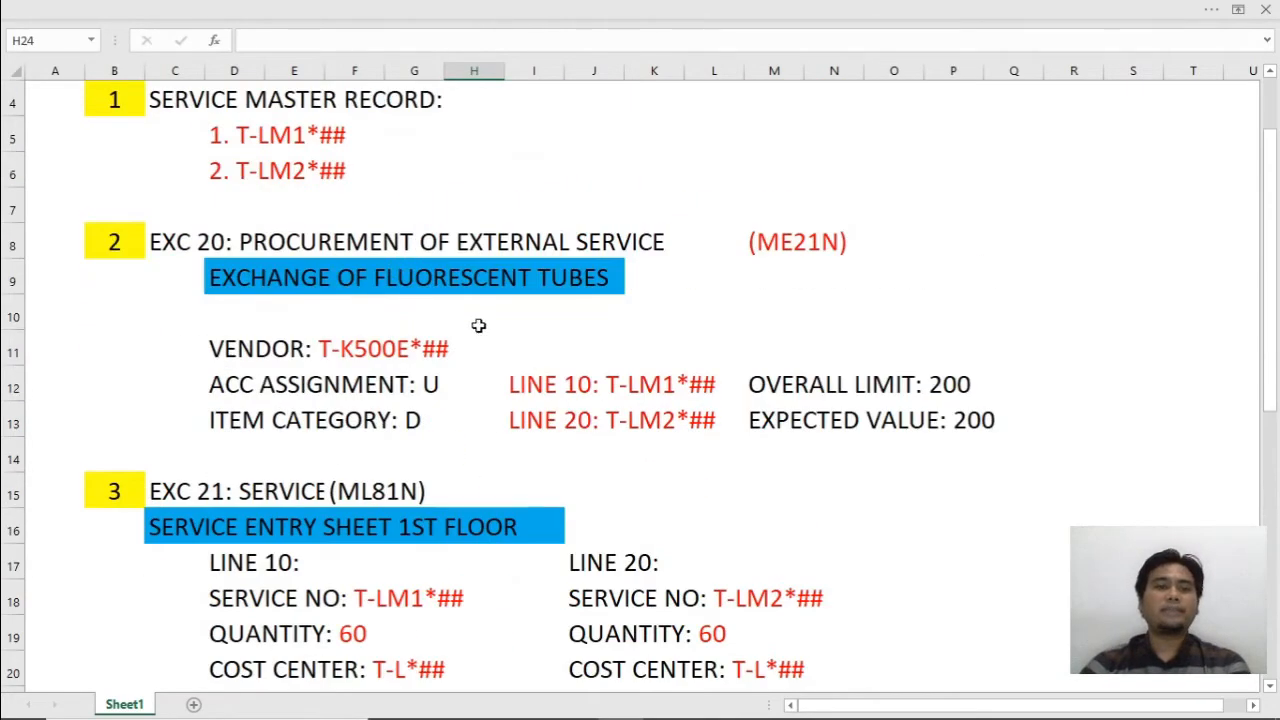
left_click(373, 139)
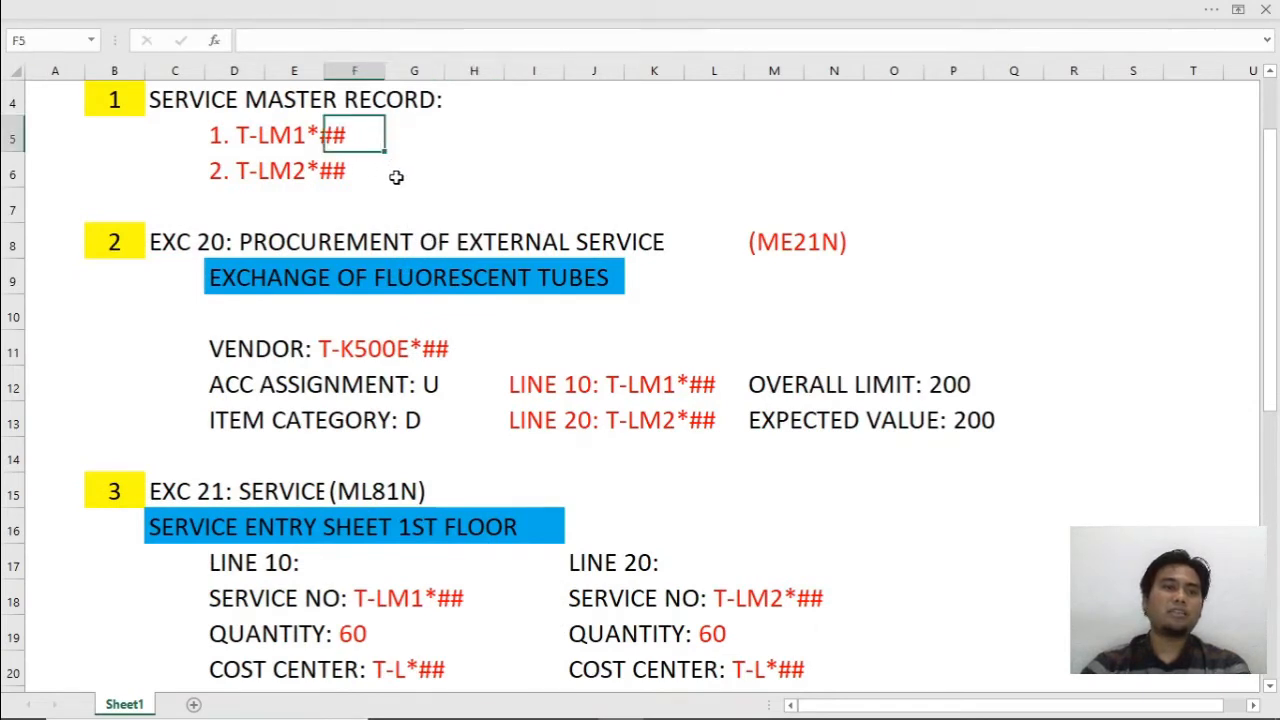
left_click(428, 140)
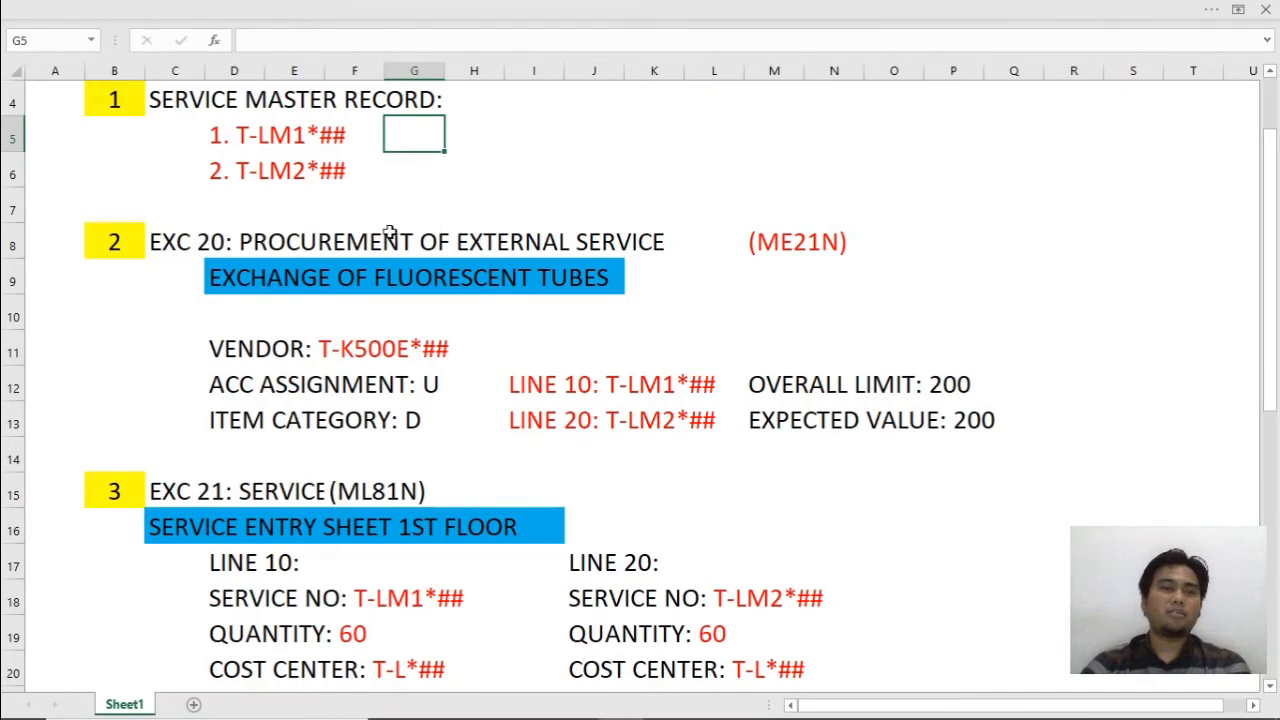
scroll(389, 229, "down", 5)
scroll(394, 357, "down", 1)
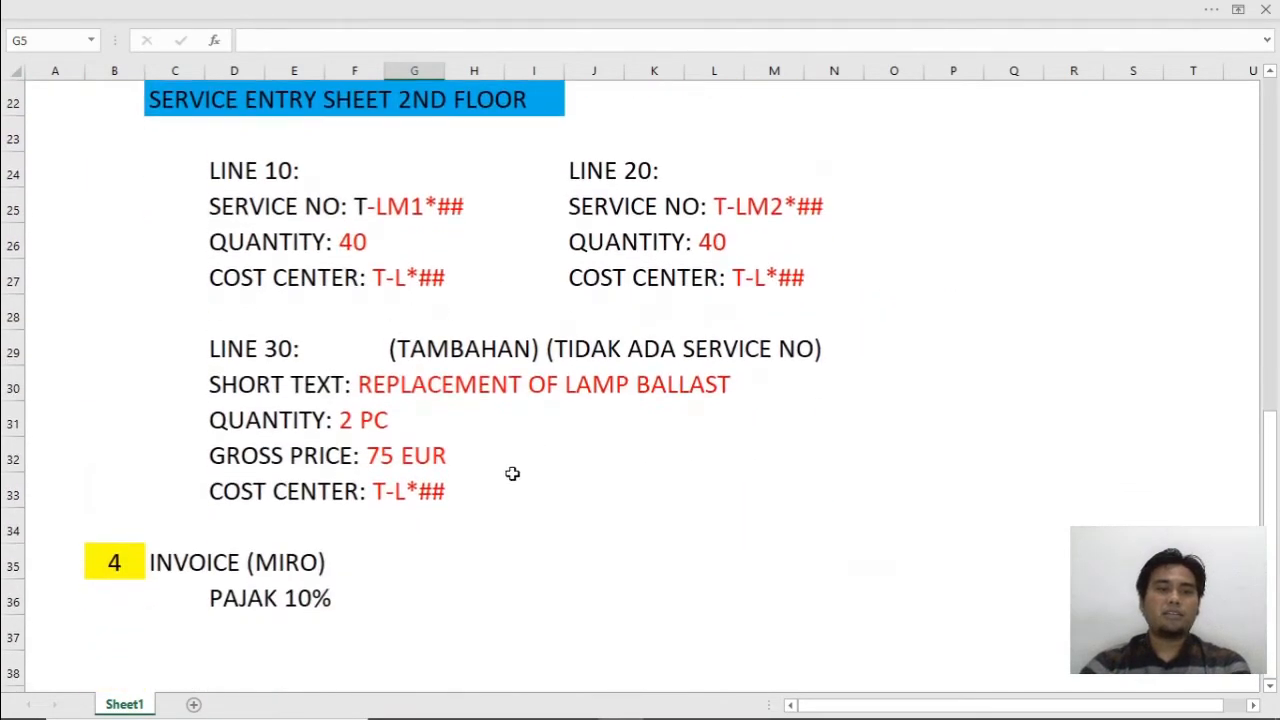
left_click(516, 572)
scroll(840, 528, "up", 5)
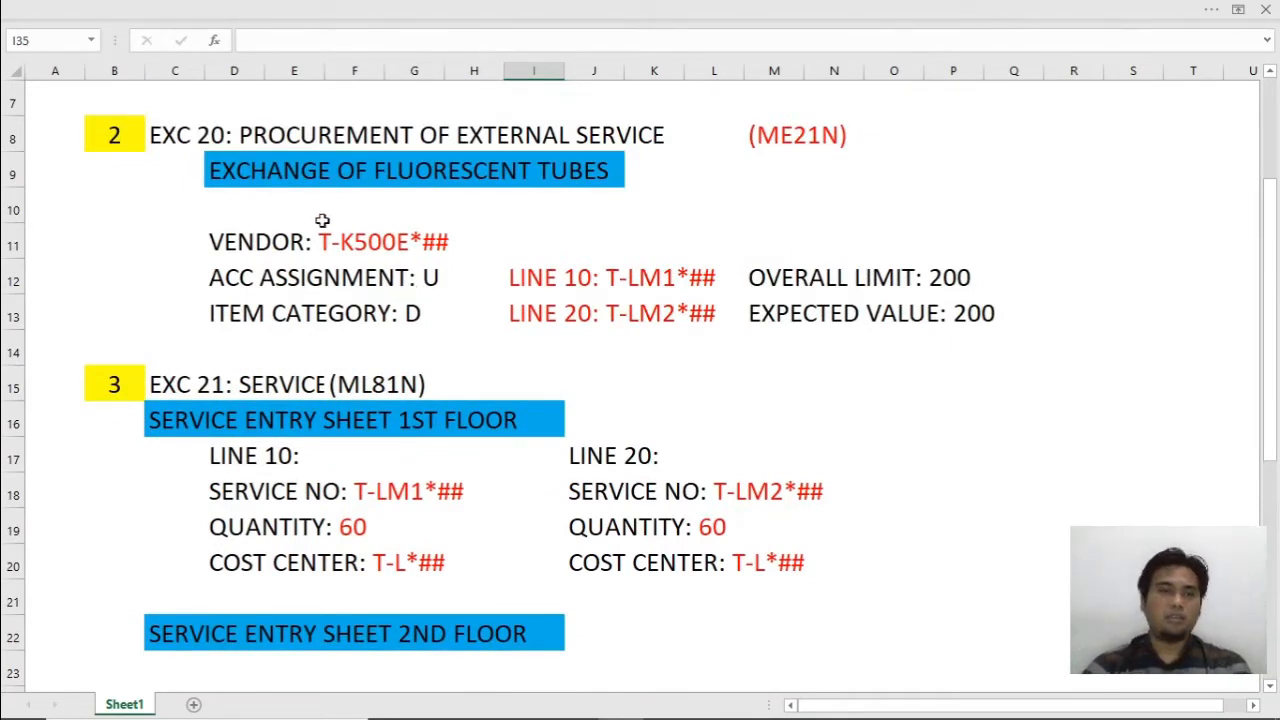
scroll(905, 210, "up", 2)
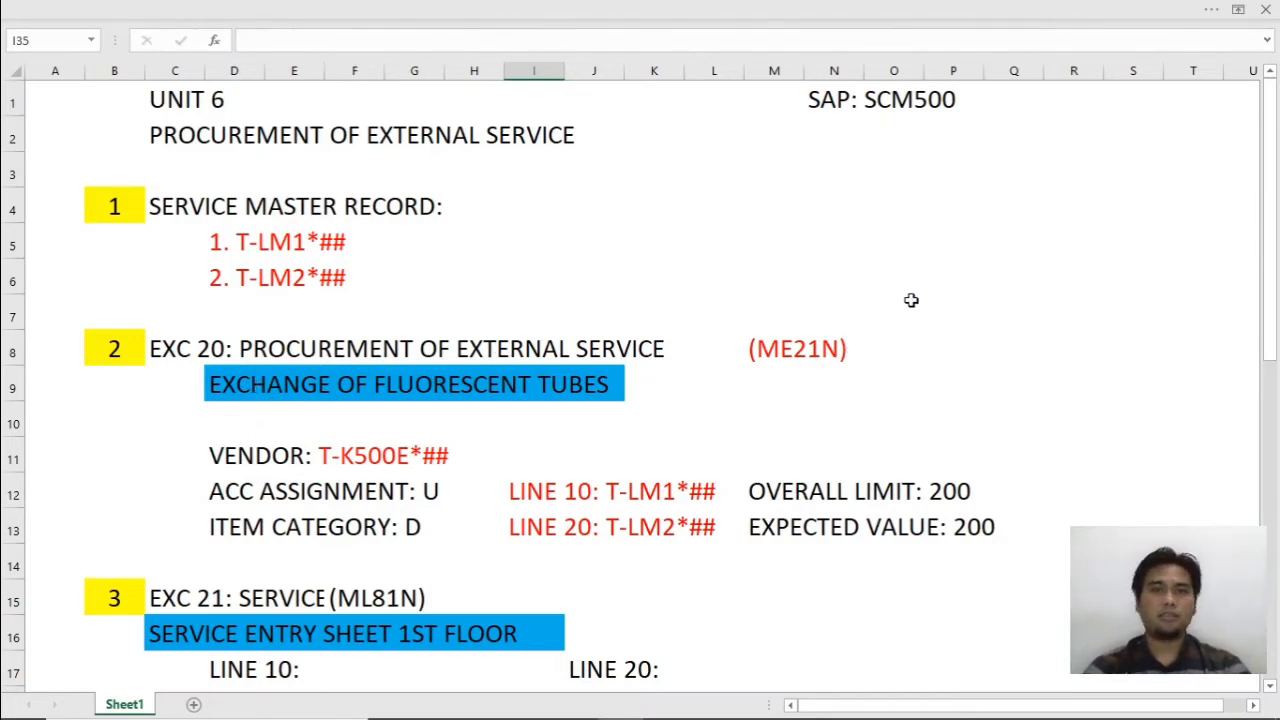
- Switch to SAP Logon and log on to client 911 with the course user ID and the account password
key("alt+Tab")
key("alt+Tab")
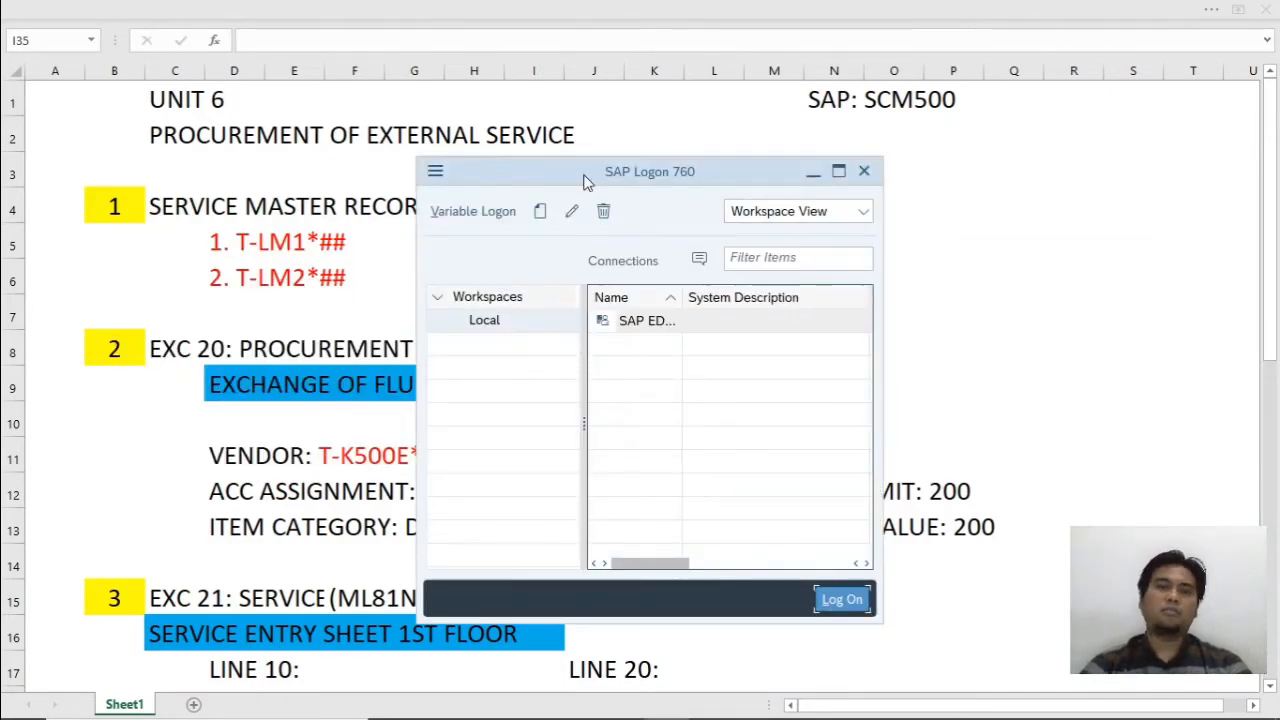
key("Return")
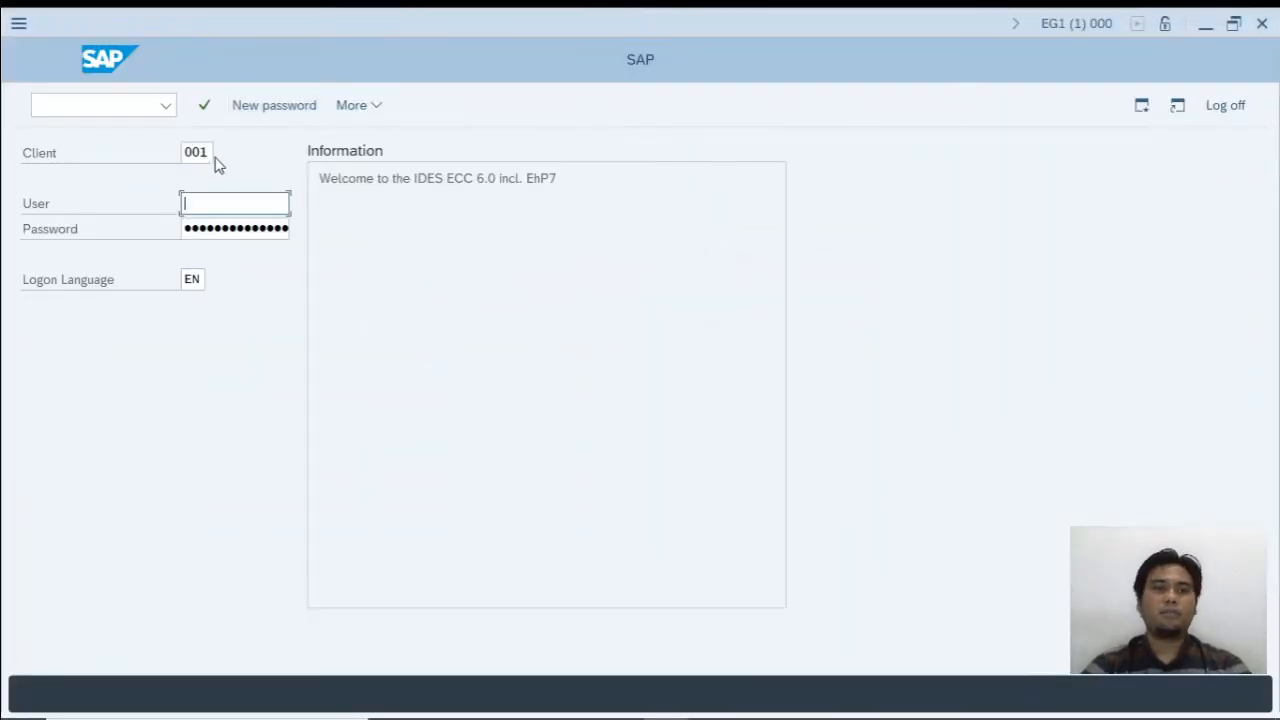
double_click(186, 152)
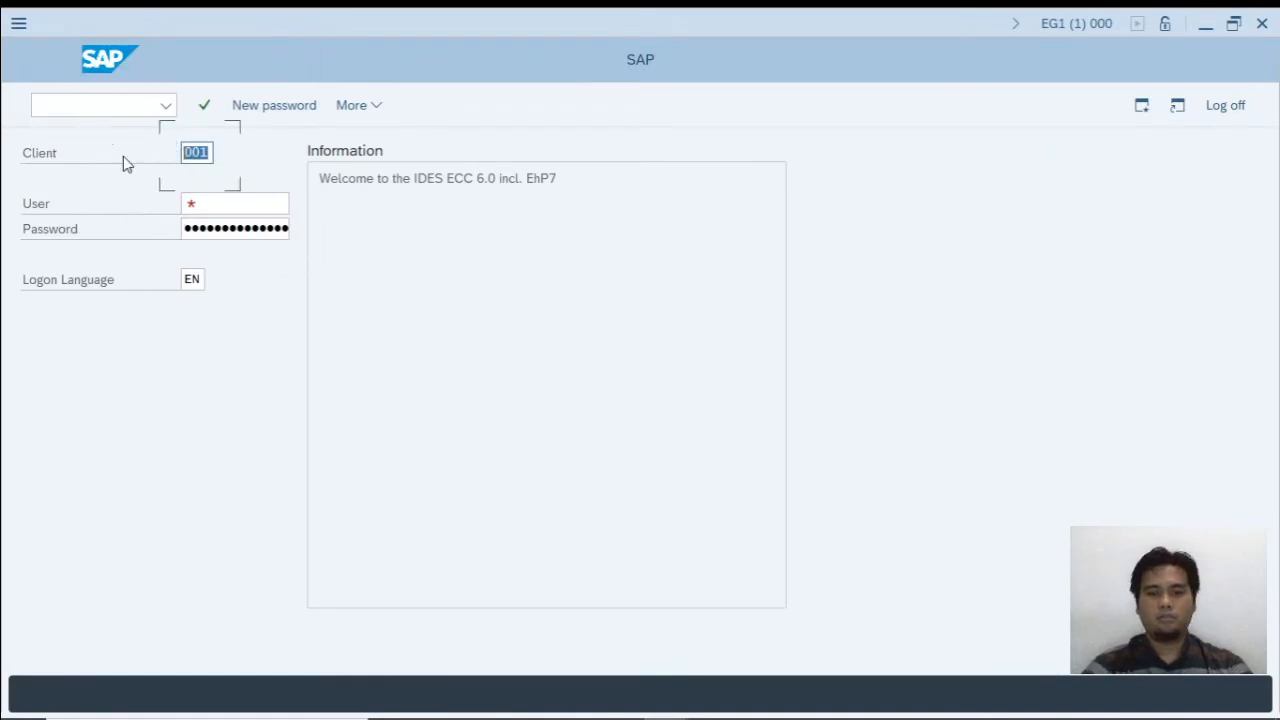
type("911")
key("Tab")
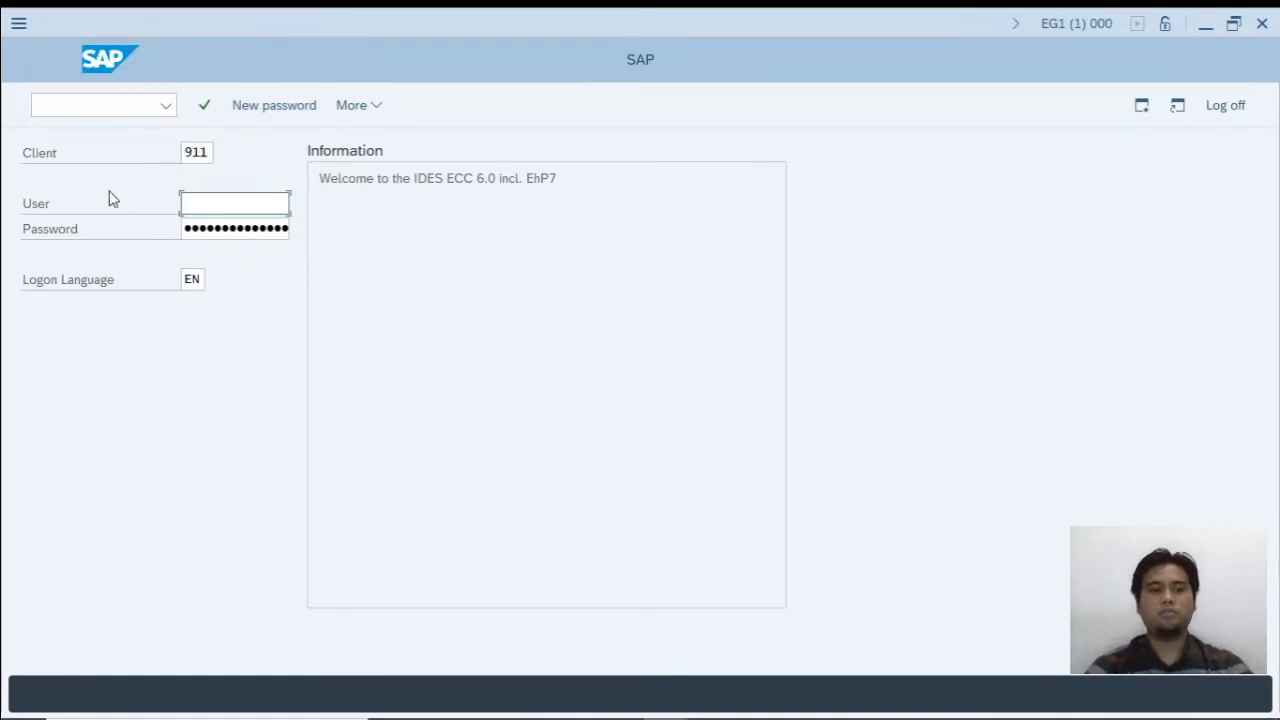
type("25S")
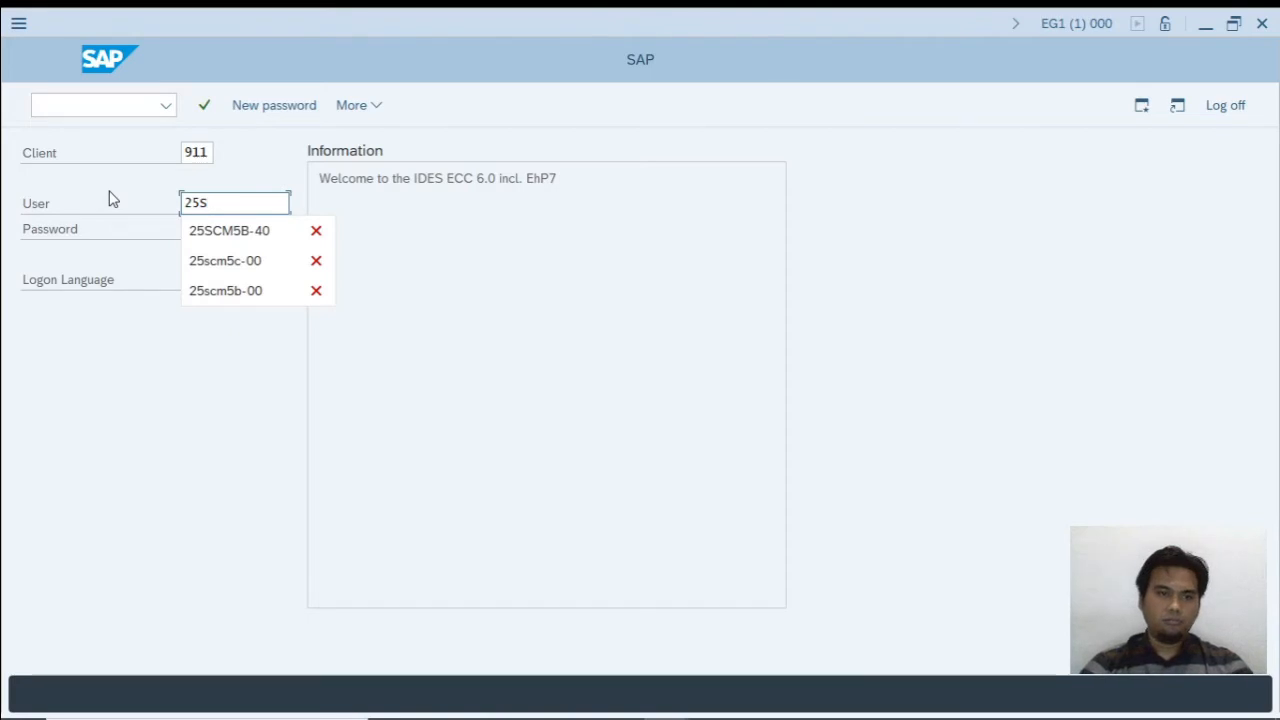
left_click(247, 264)
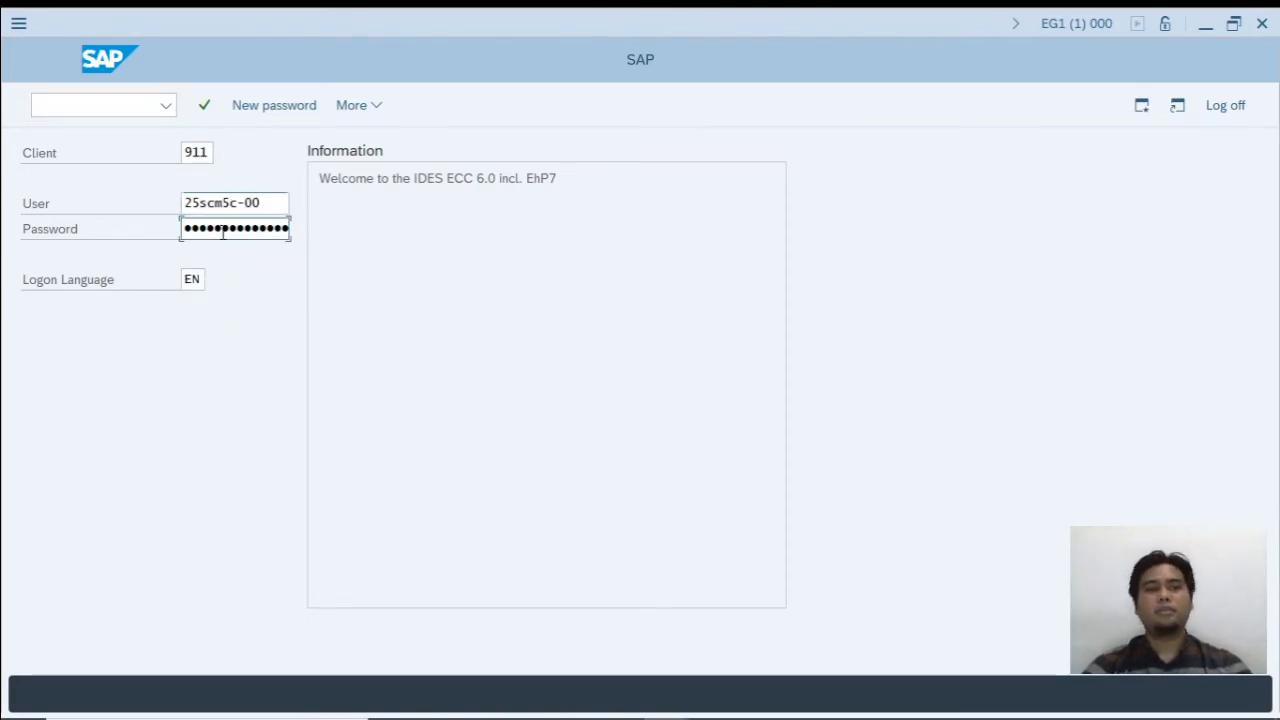
left_click(222, 232)
type("••")
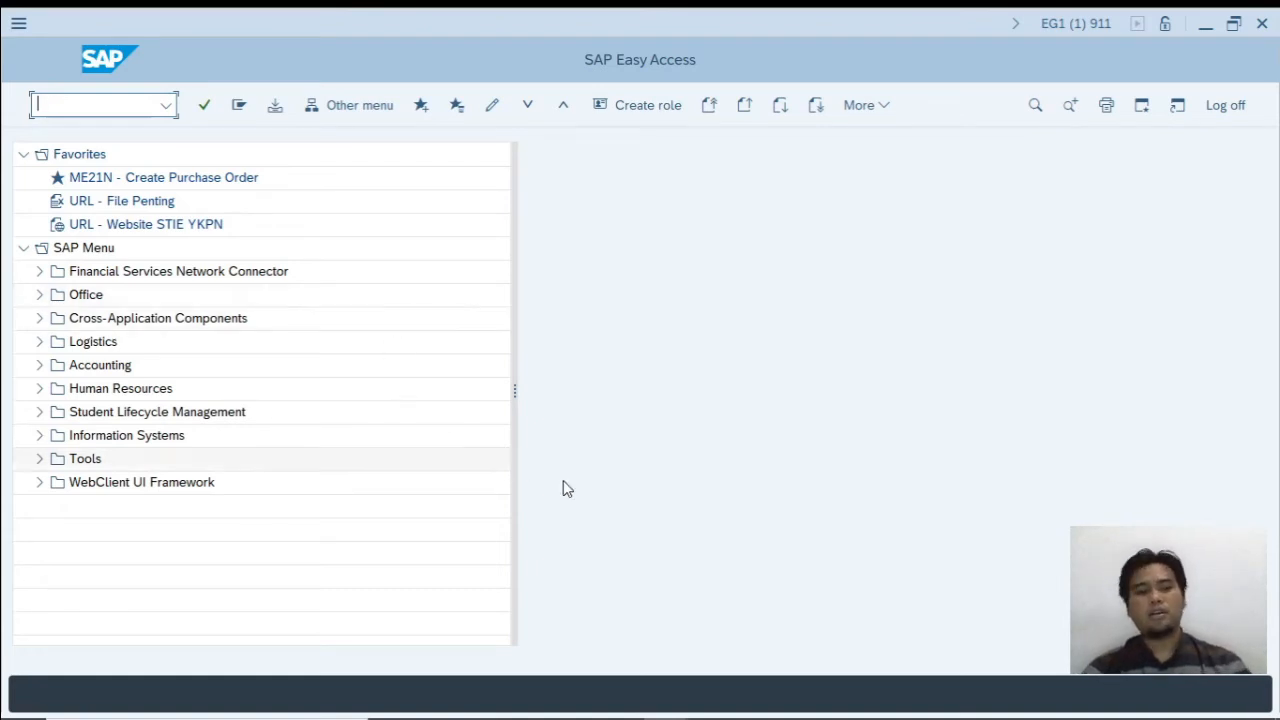
- Switch to the Excel outline and check the two service master record entries, T-LM1*## and T-LM2*##
key("alt+Tab")
key("alt+Tab")
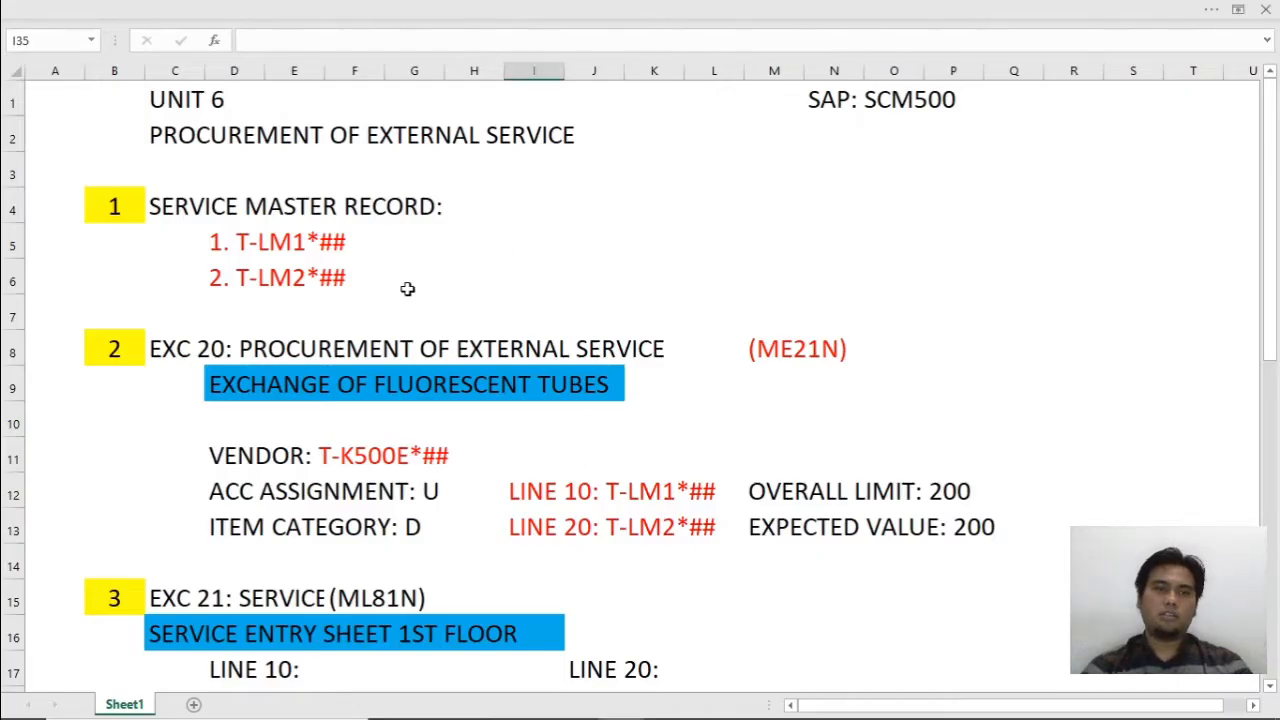
left_click(374, 240)
left_click_drag(200, 241, 380, 277)
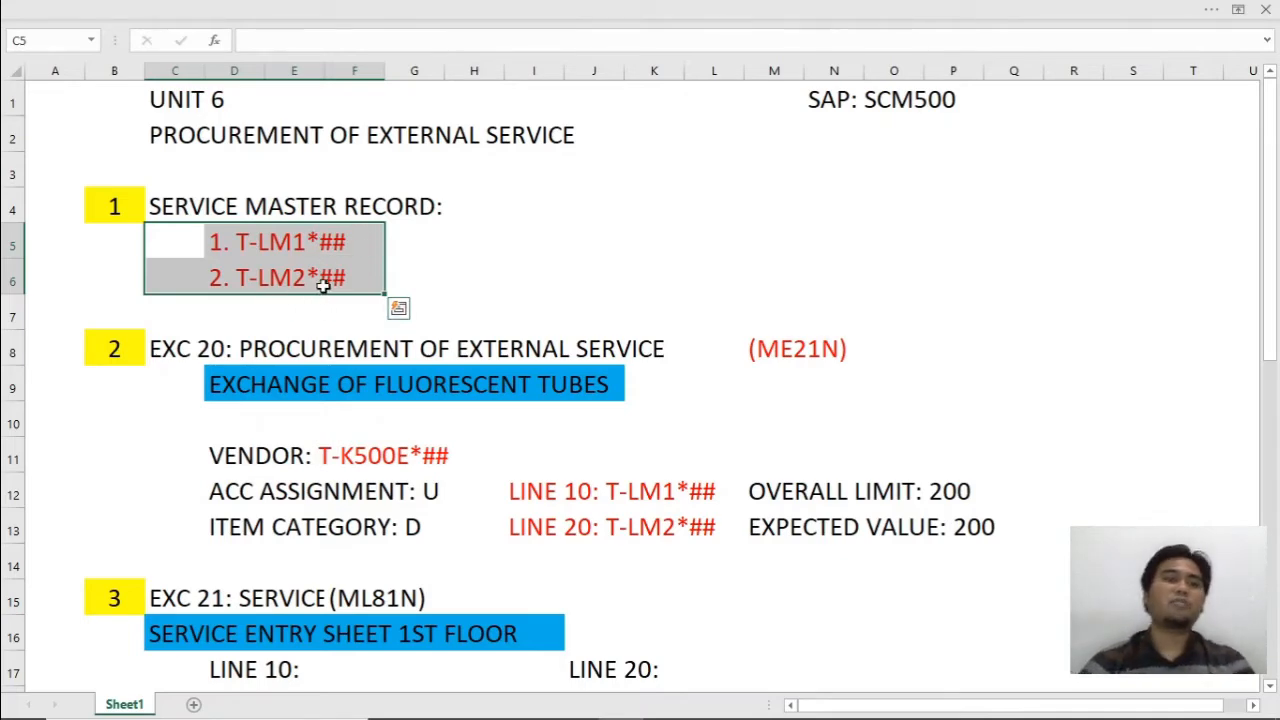
- Switch to SAP and run transaction ML41 to display total service prices for purchasing organization 1000 and vendor T-K500EC00
key("alt+Tab")
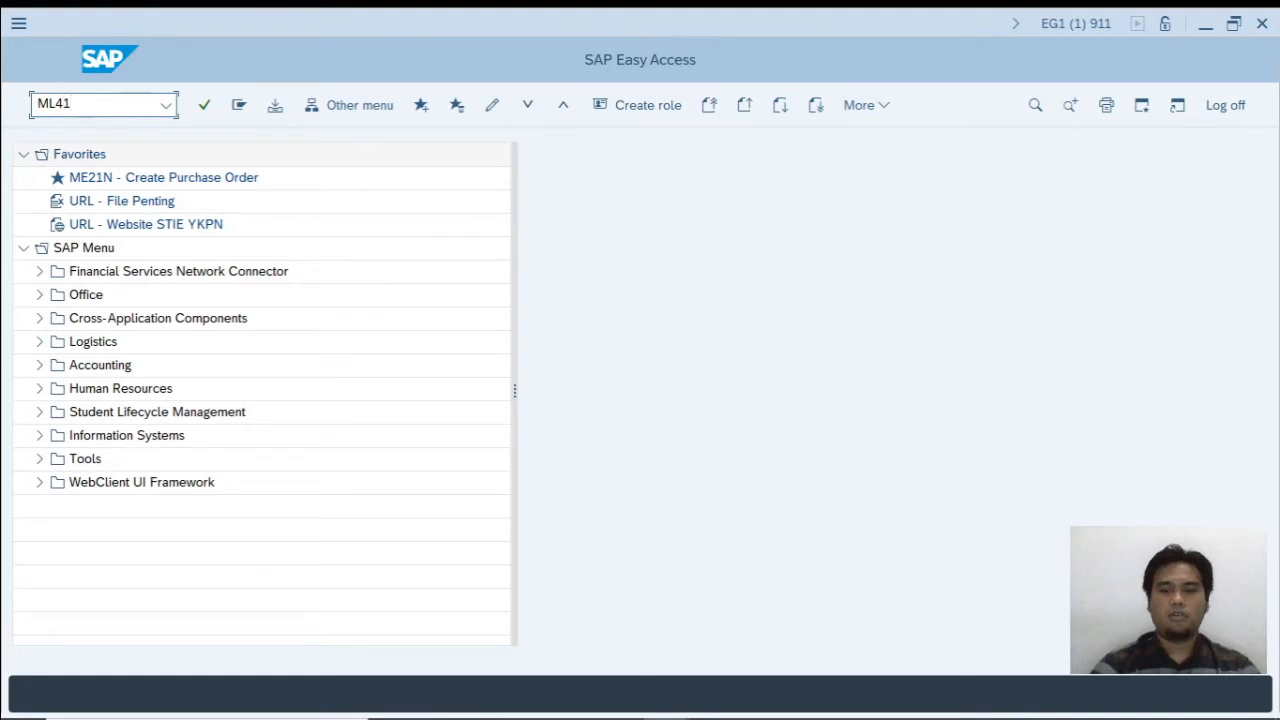
key("Return")
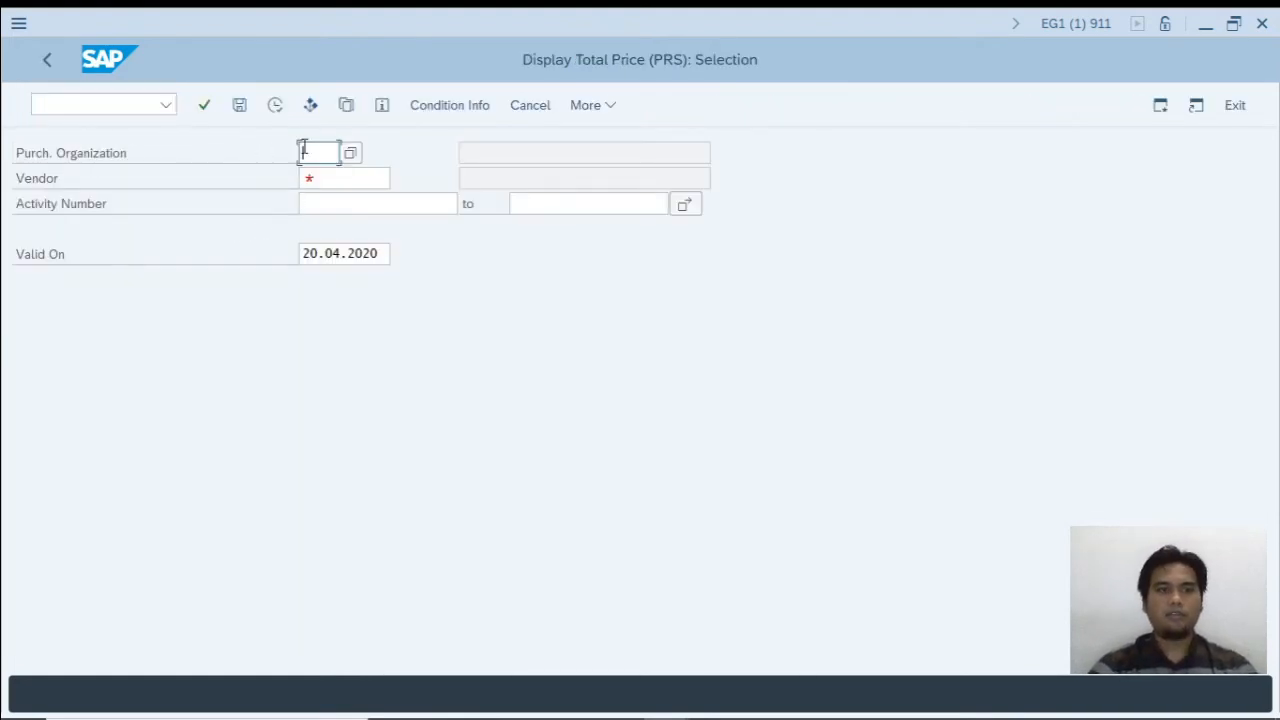
type("1000")
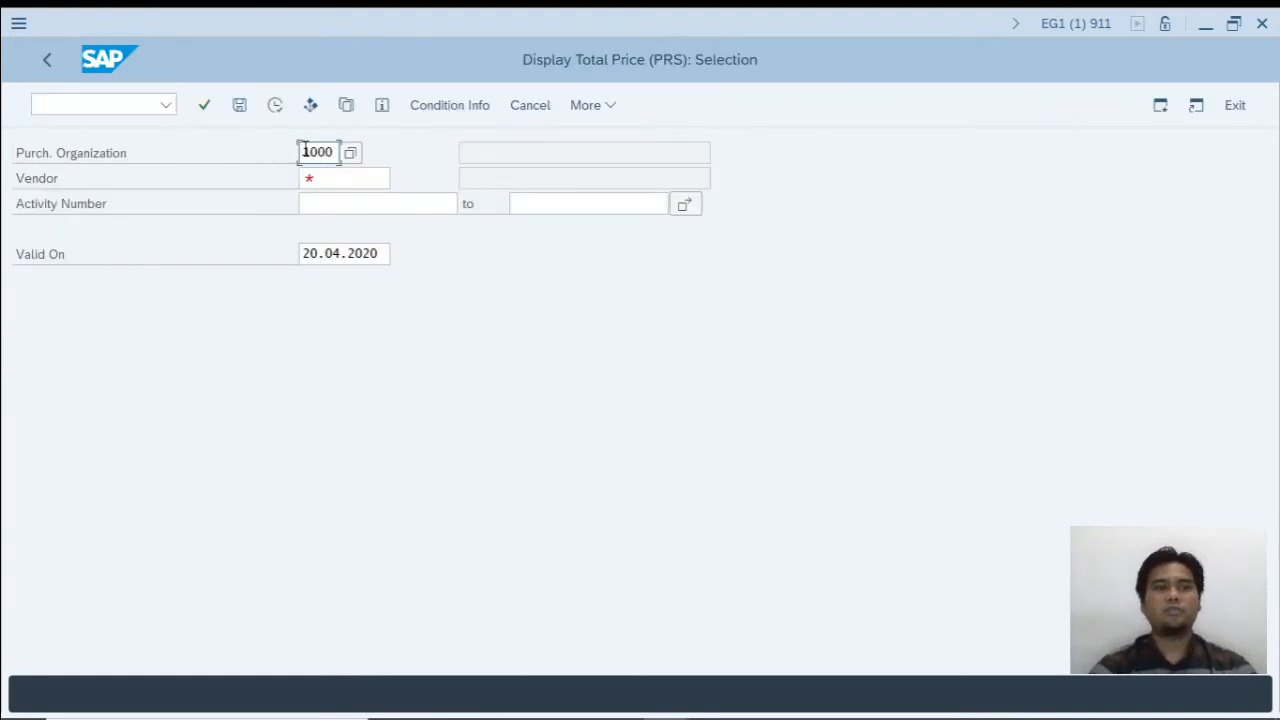
left_click(334, 180)
type("T-K500")
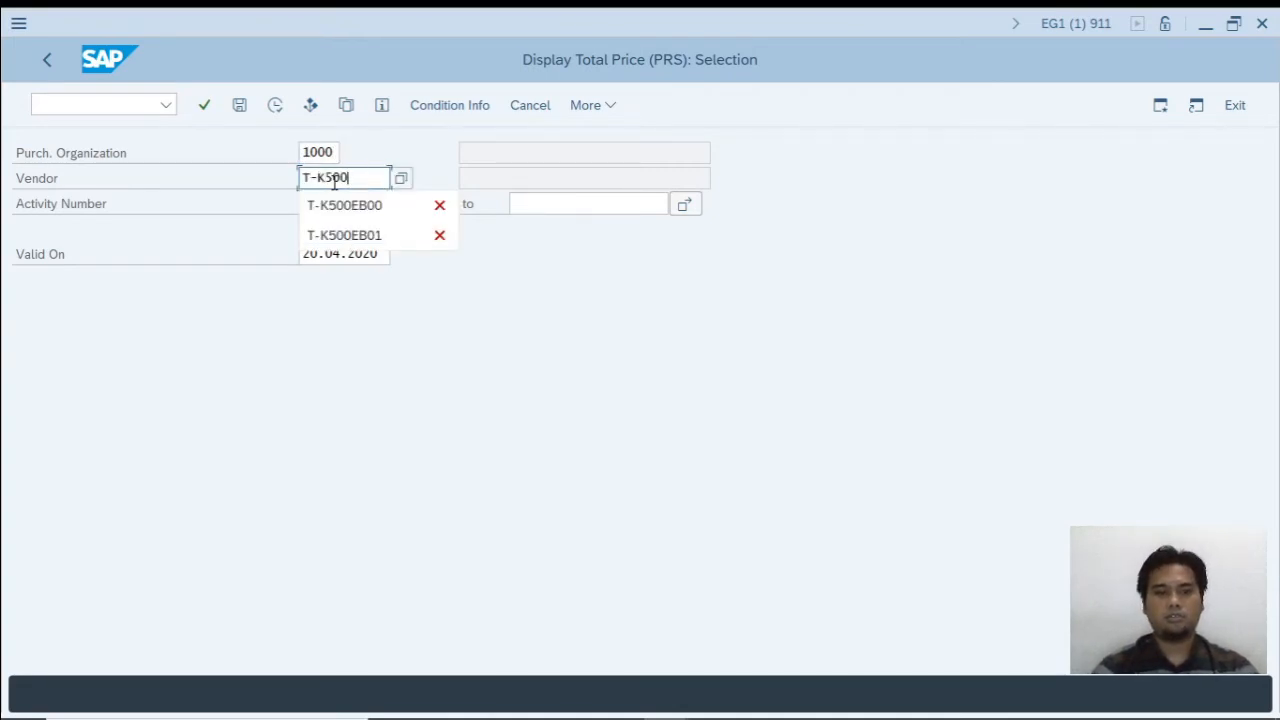
type("EC00")
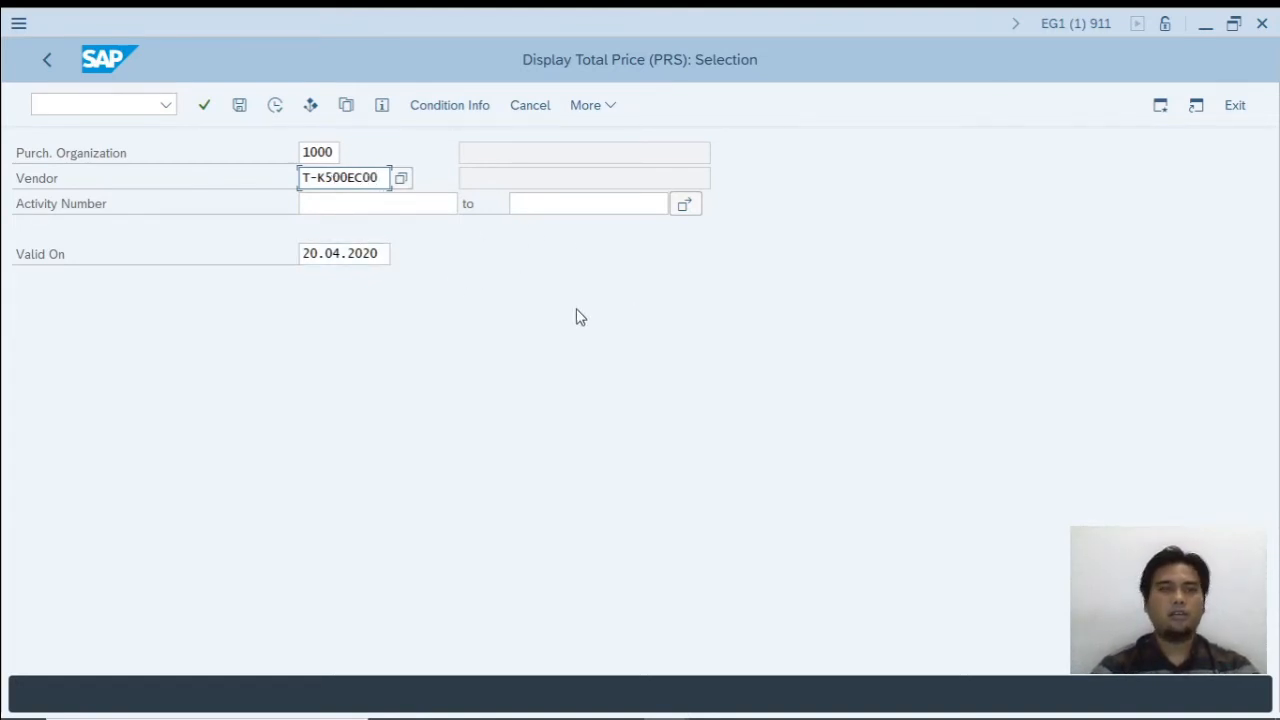
left_click(274, 110)
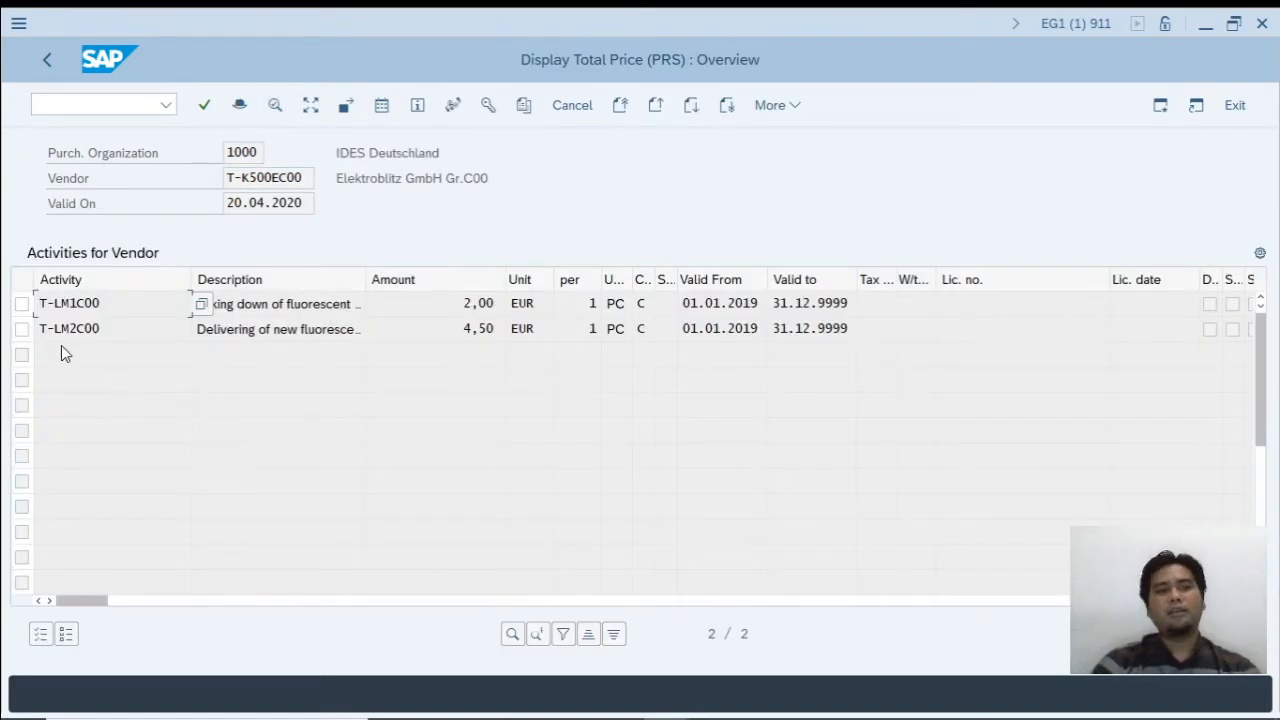
- Widen the description column and examine the descriptions and amounts of activities T-LM1C00 and T-LM2C00
left_click(160, 333)
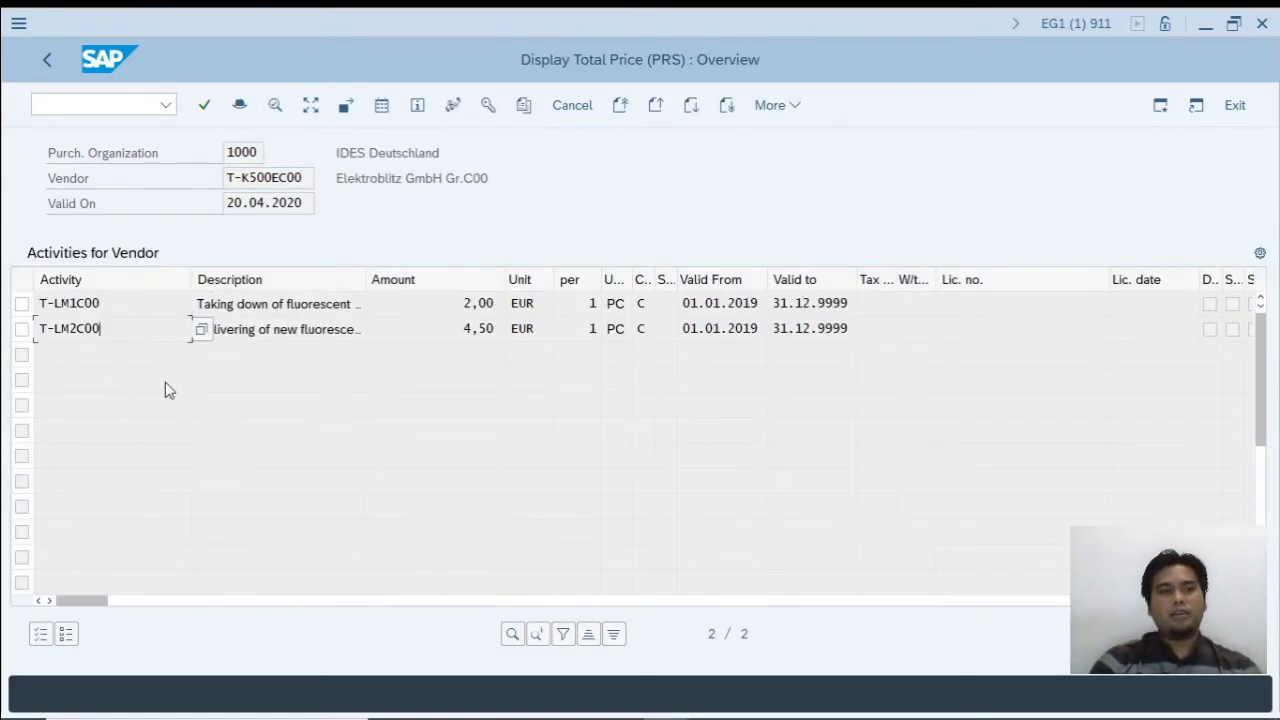
left_click(436, 330)
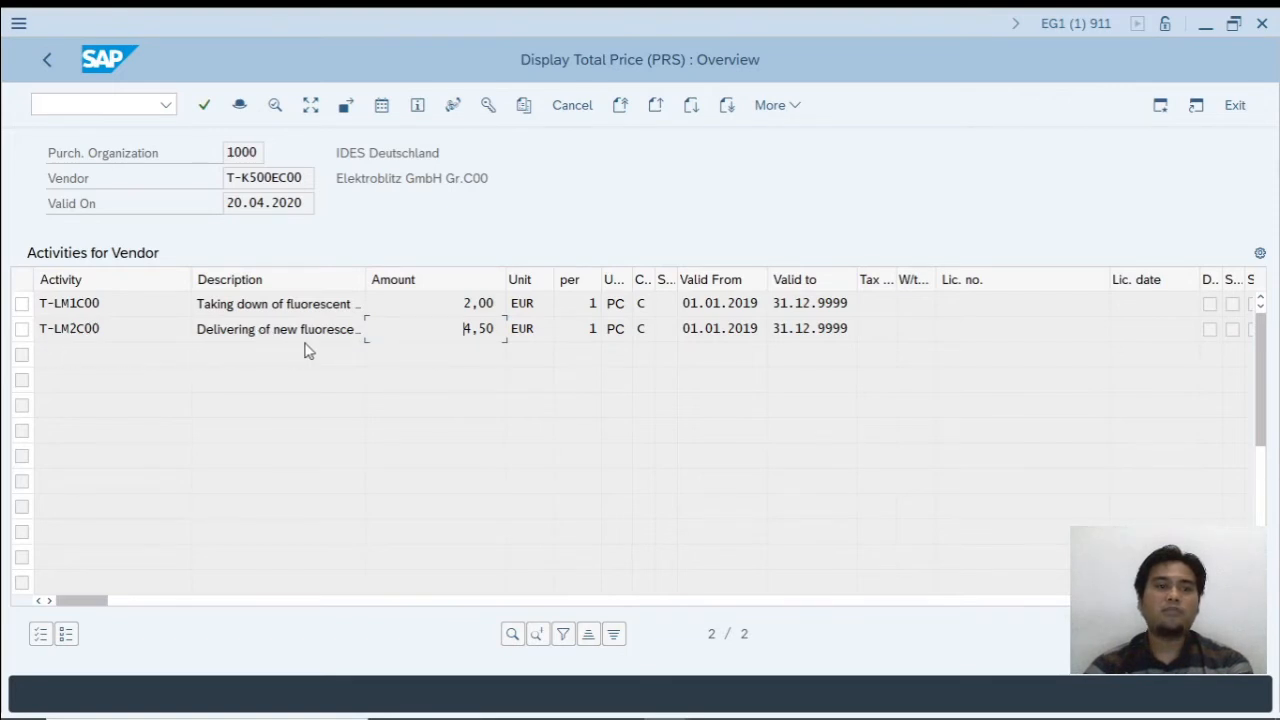
left_click_drag(368, 289, 398, 293)
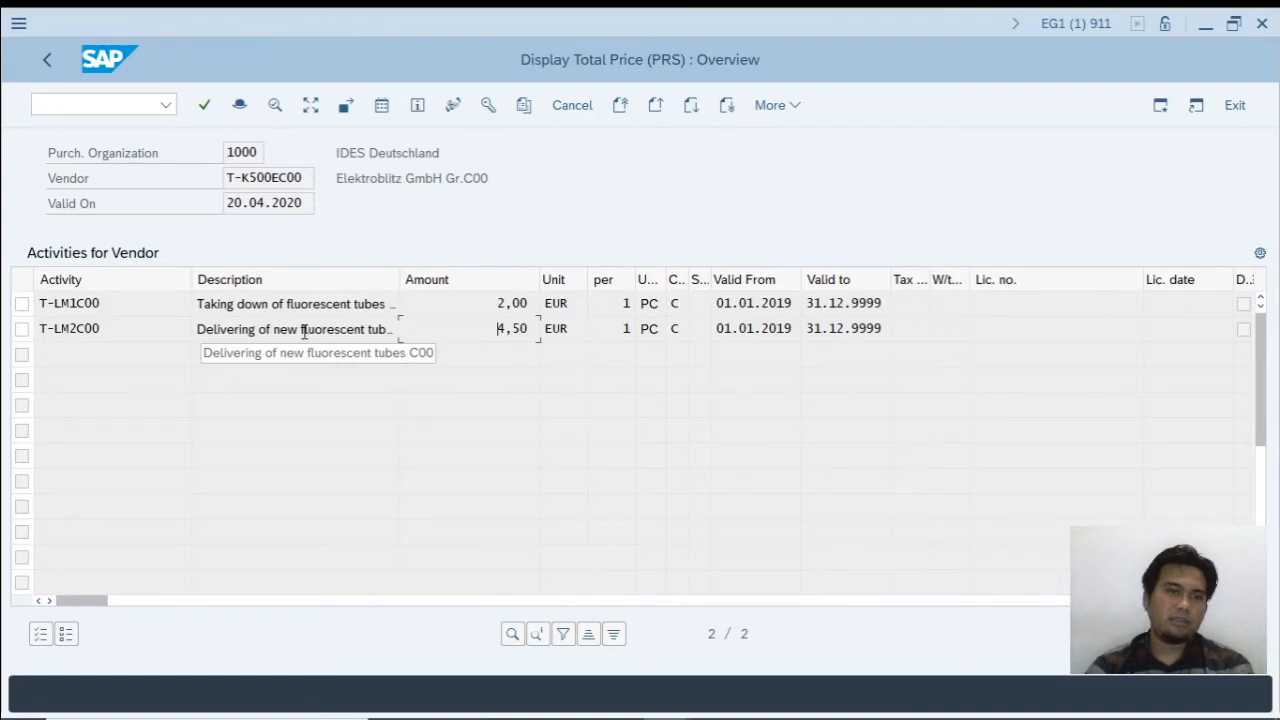
left_click_drag(303, 332, 366, 332)
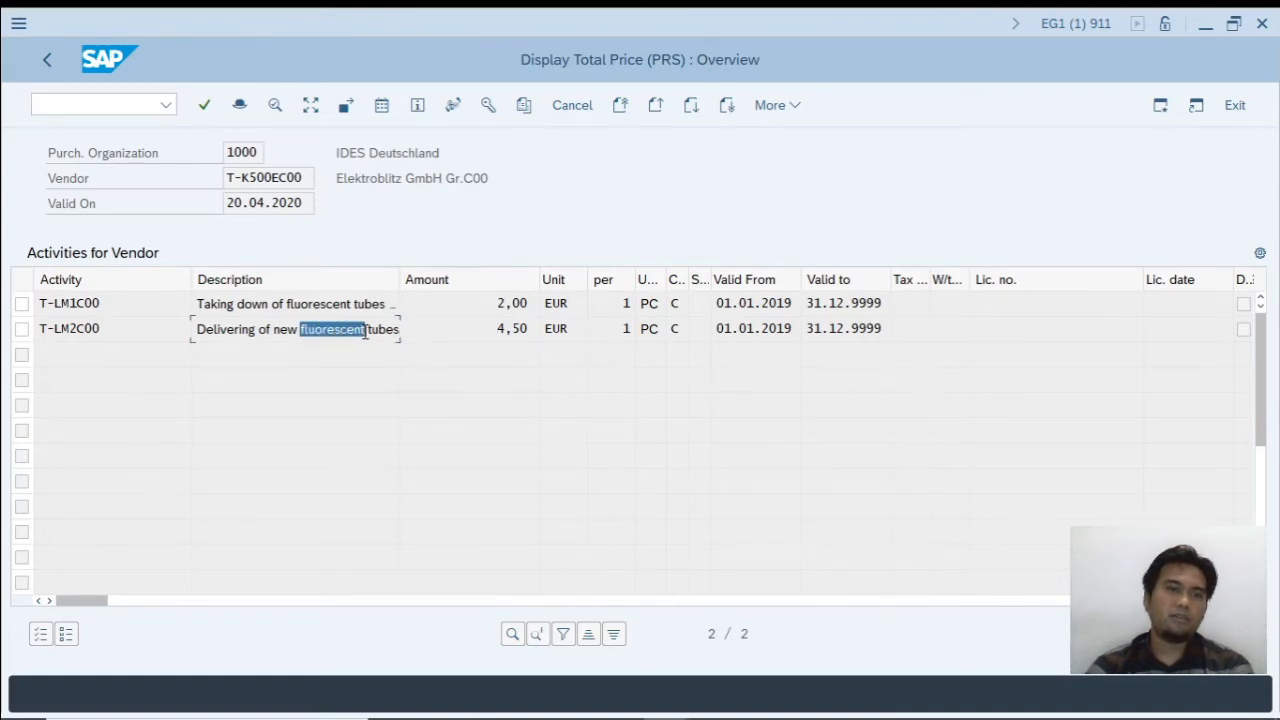
left_click_drag(397, 281, 426, 281)
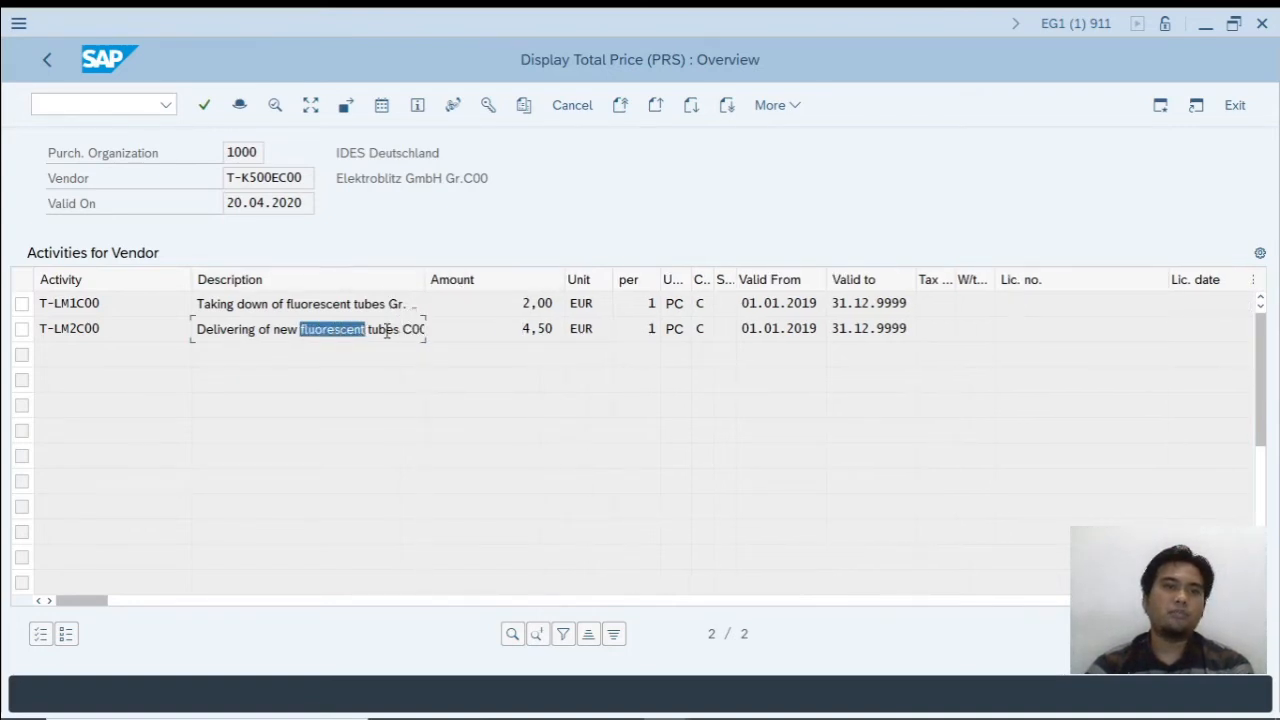
left_click(354, 304)
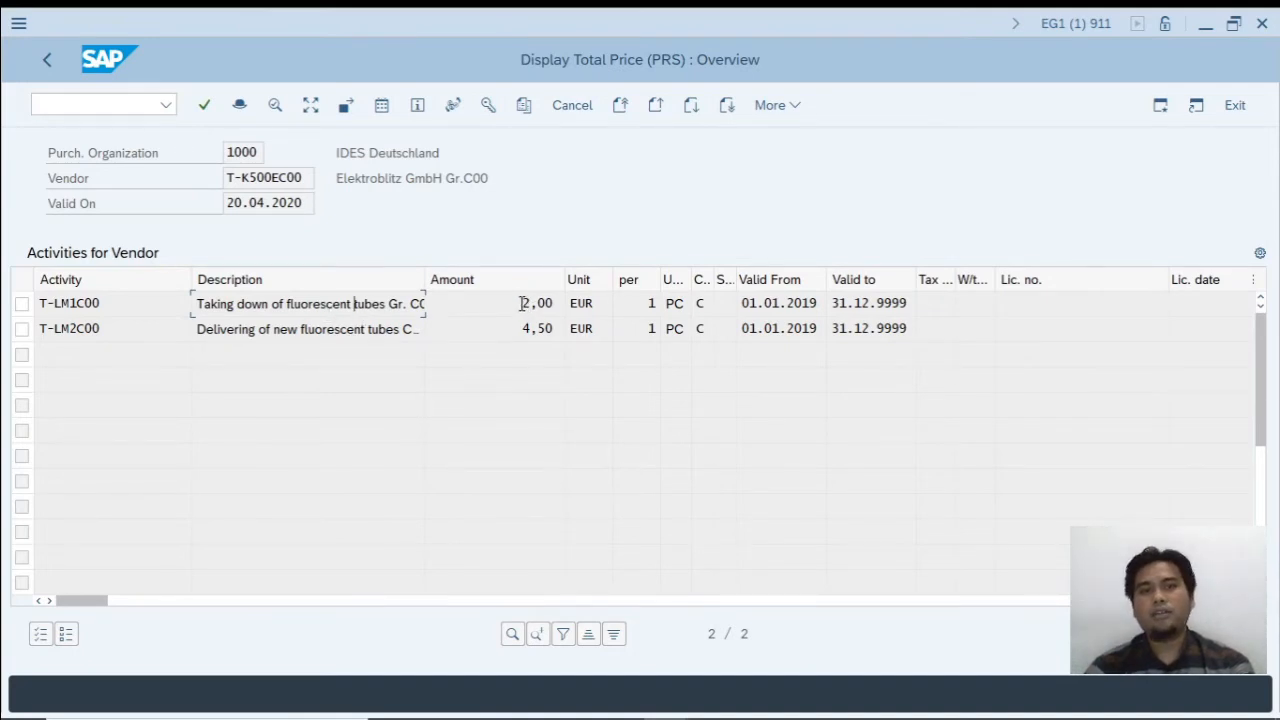
left_click_drag(521, 303, 552, 303)
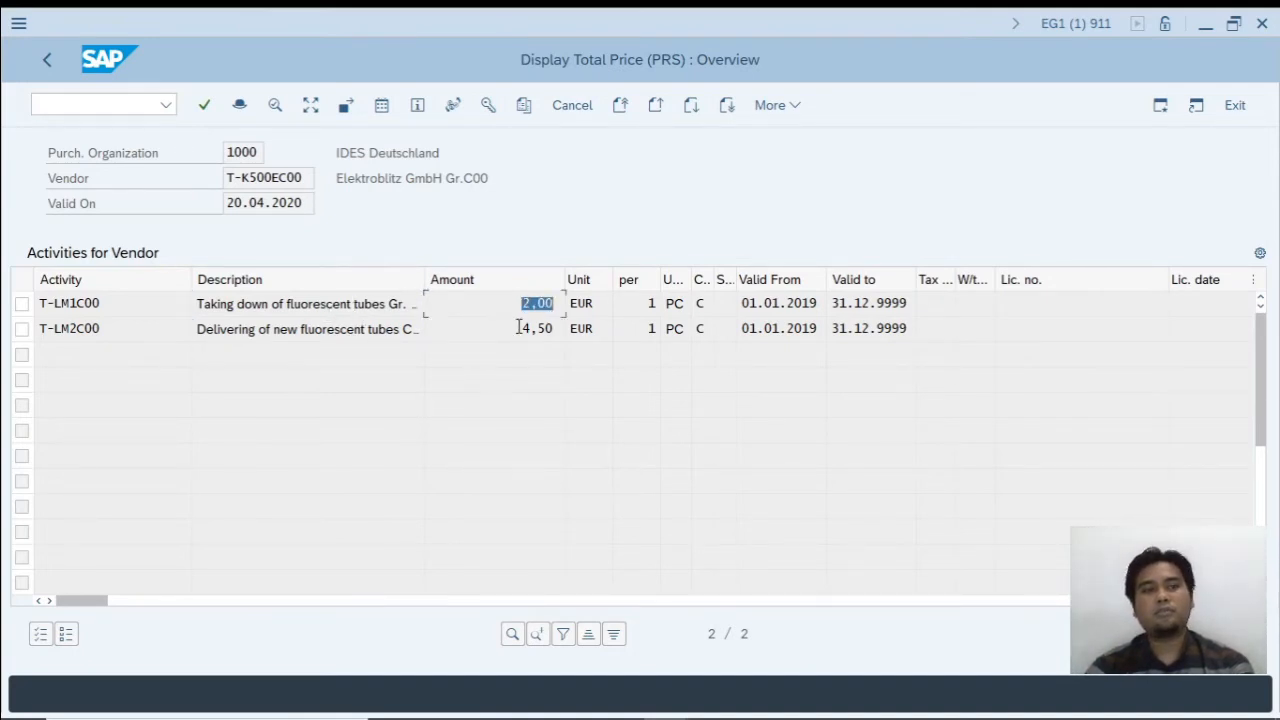
left_click_drag(521, 328, 545, 306)
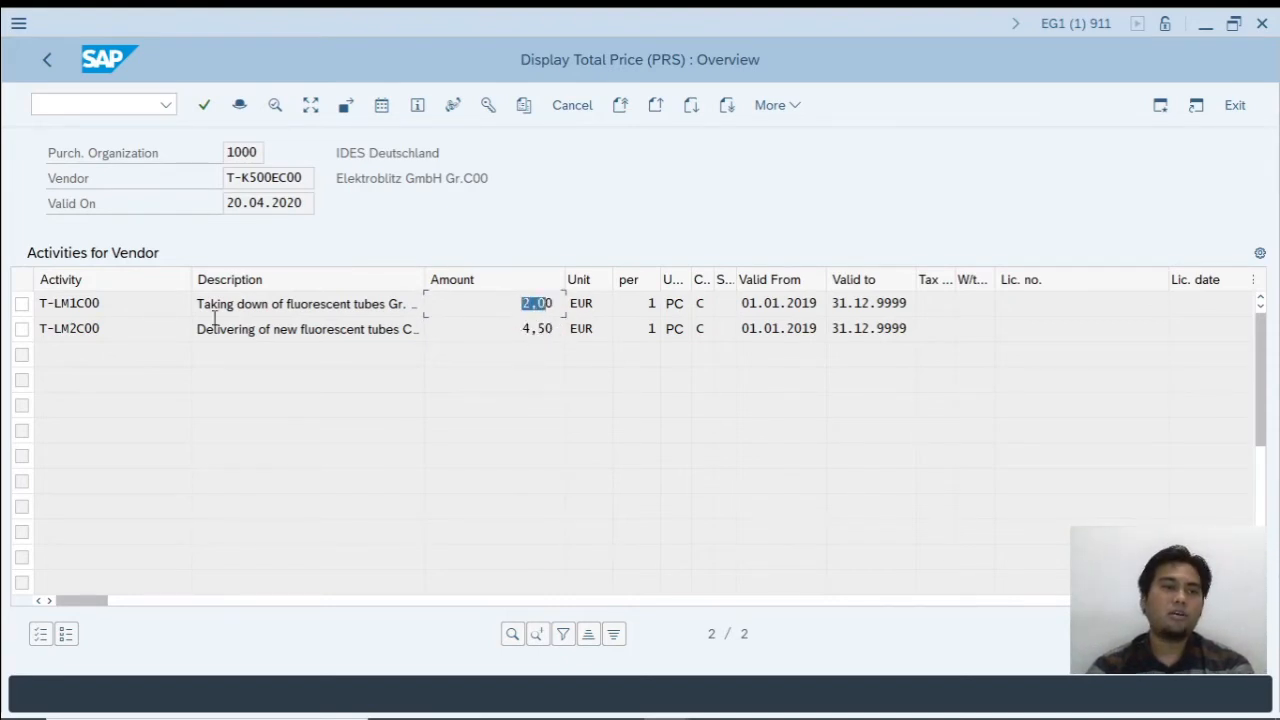
left_click(512, 303)
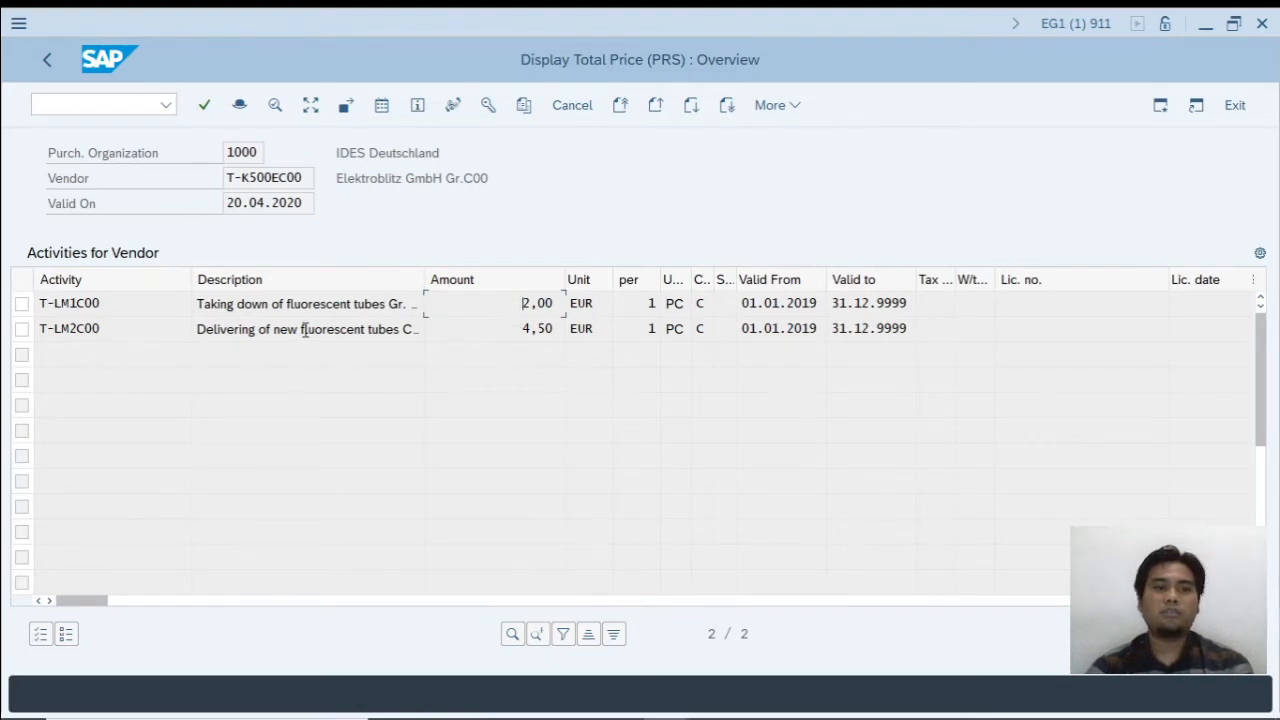
double_click(526, 334)
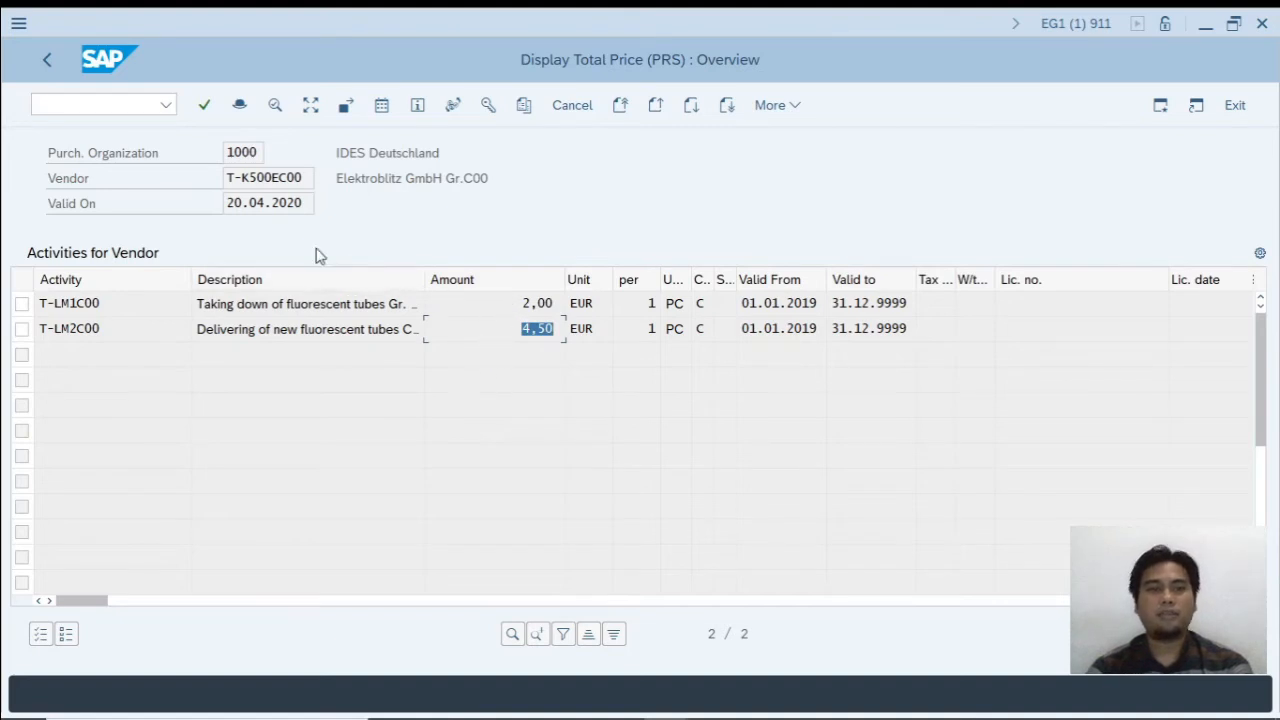
- Leave the vendor price overview and open Create Purchase Order (ME21N)
left_click(117, 101)
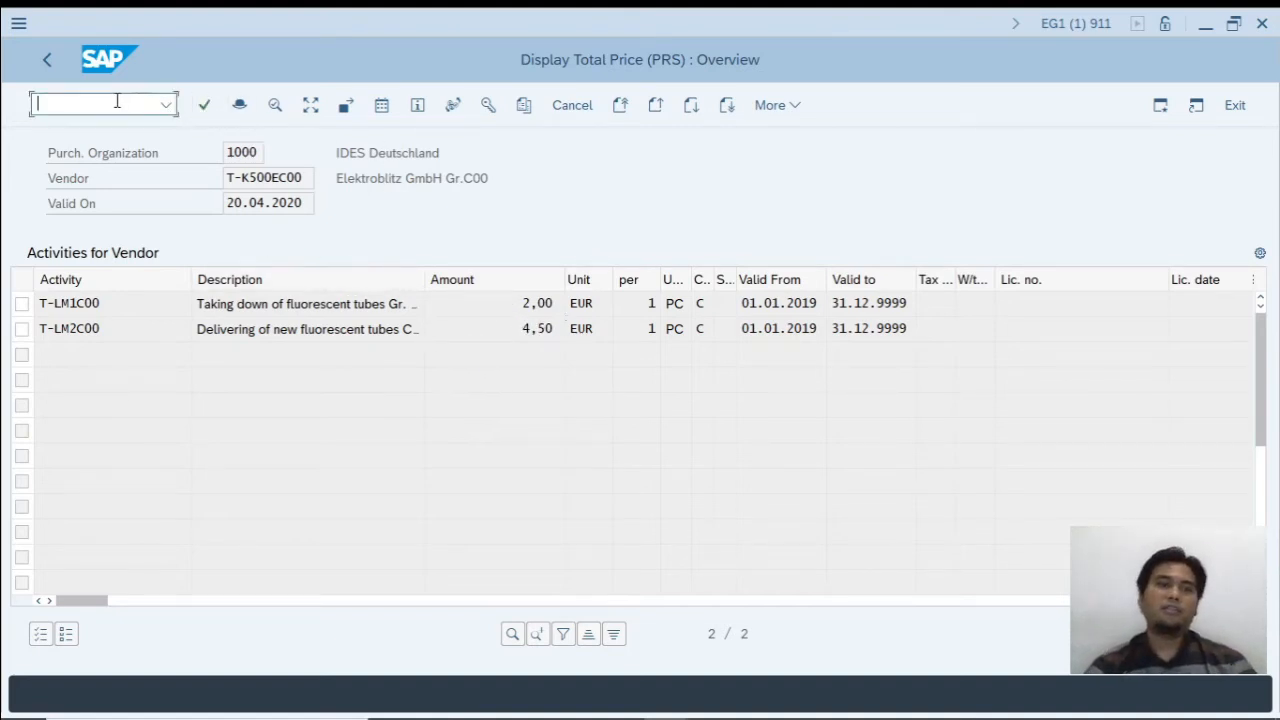
type("/n")
key("Return")
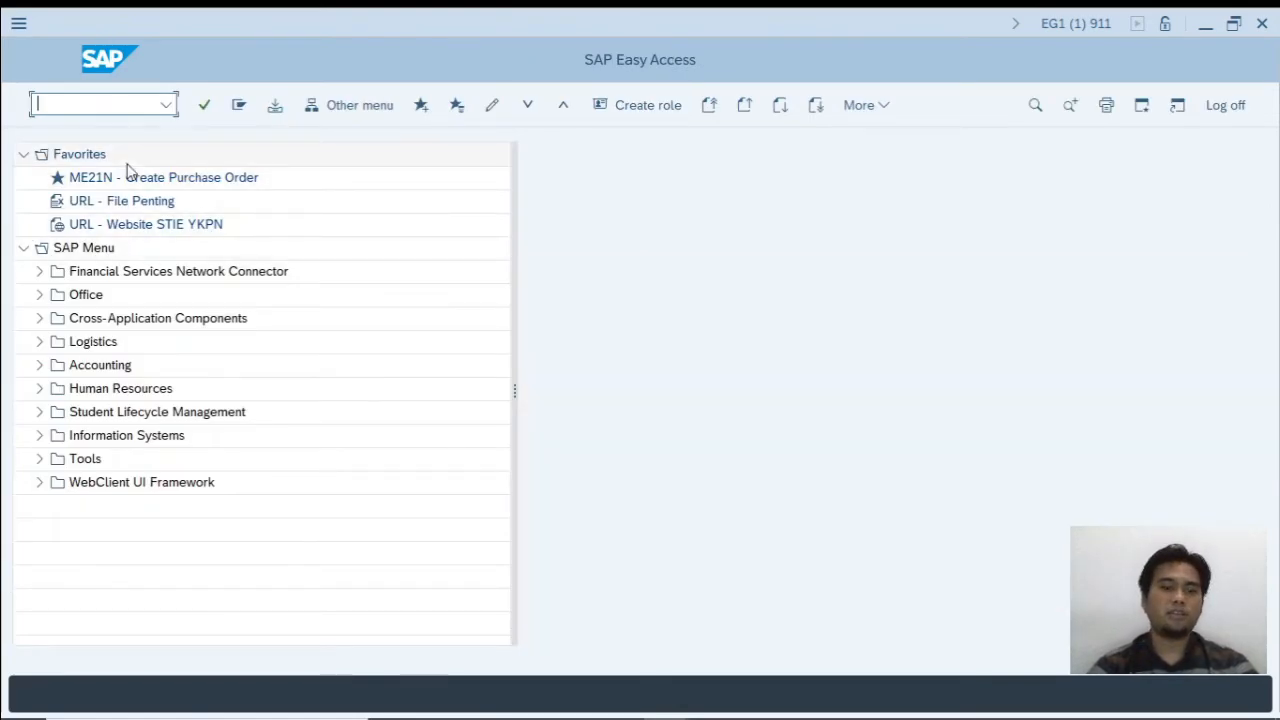
type("ME21N")
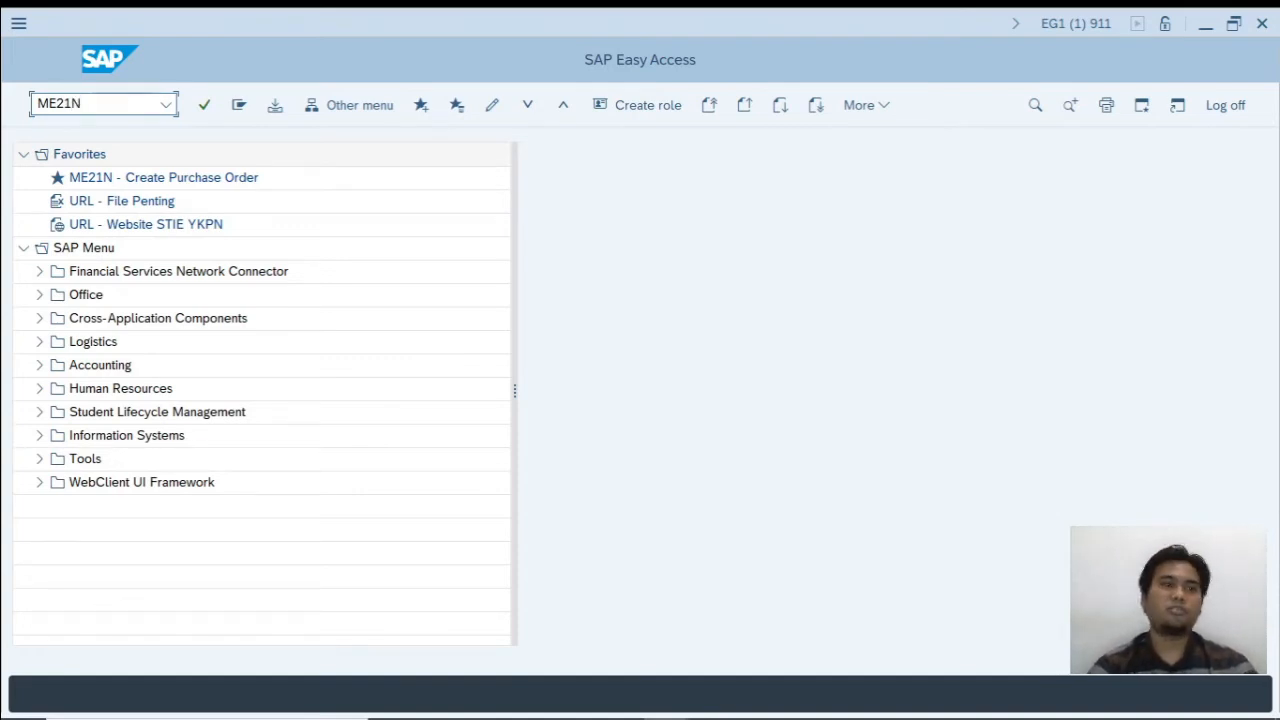
double_click(127, 171)
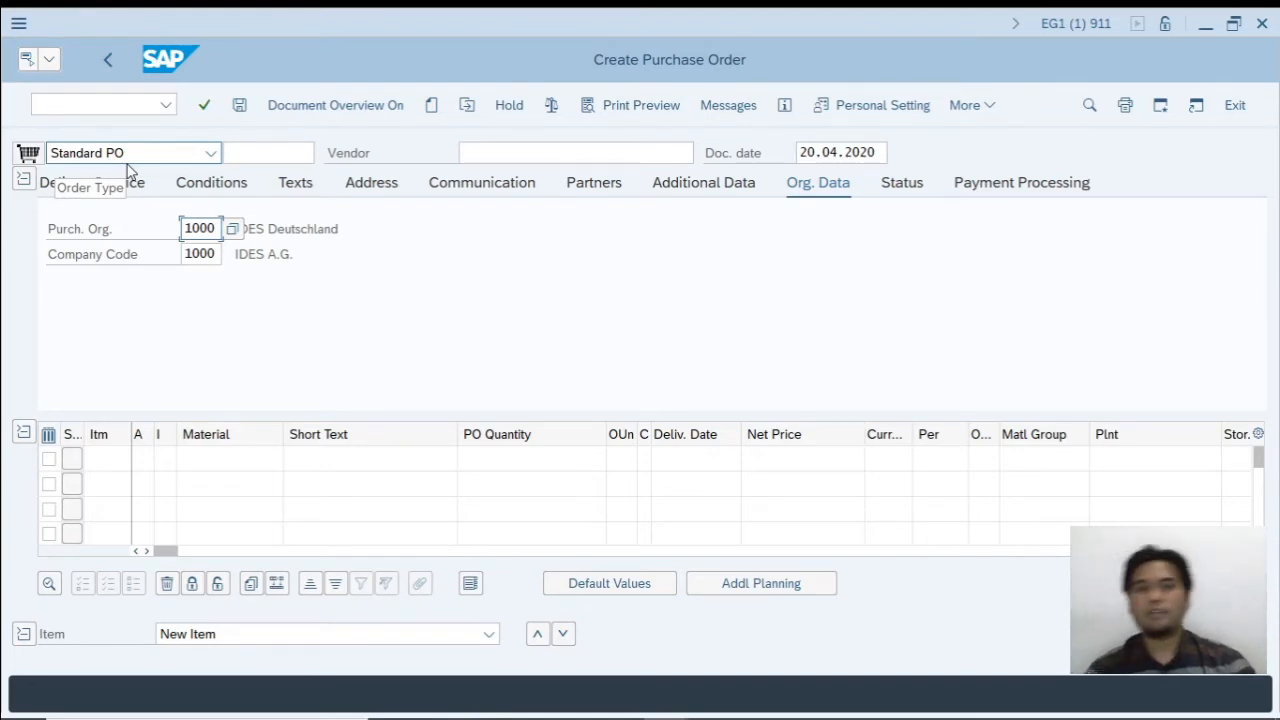
- Assign vendor T-K500EC00 to the standard purchase order and confirm the entry
left_click(499, 154)
type("T-")
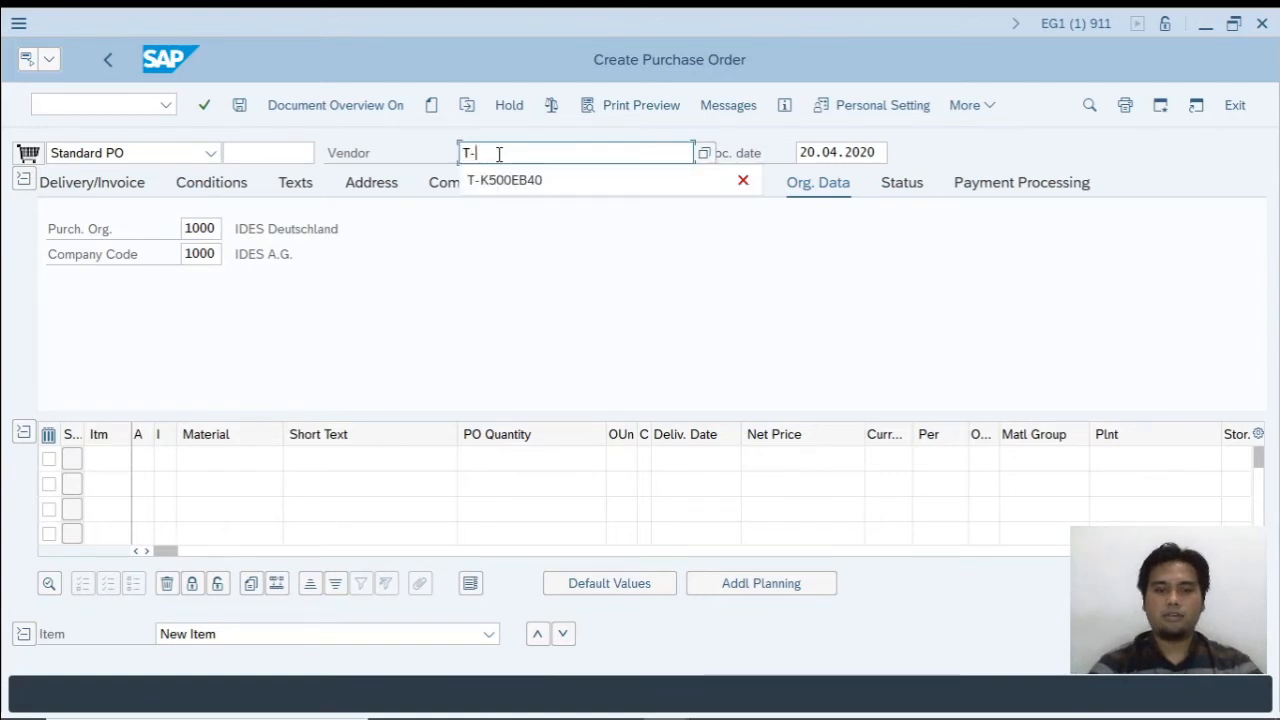
type("K500")
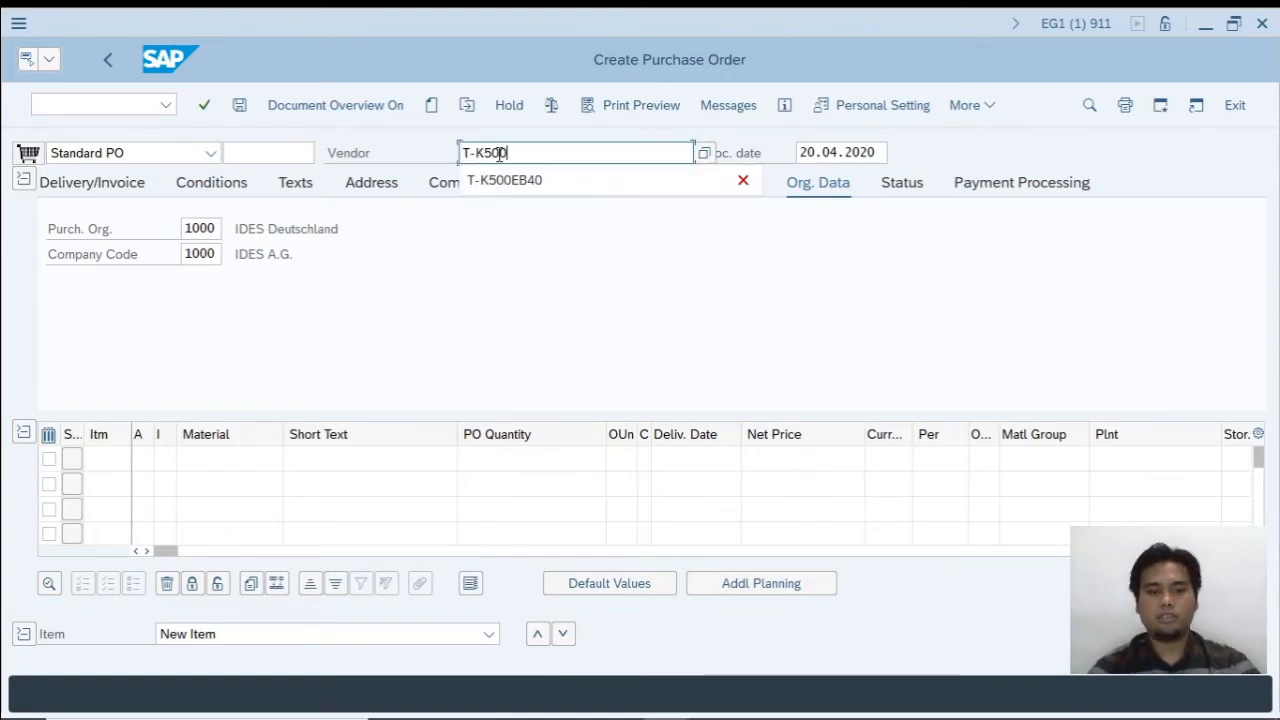
type("EC0")
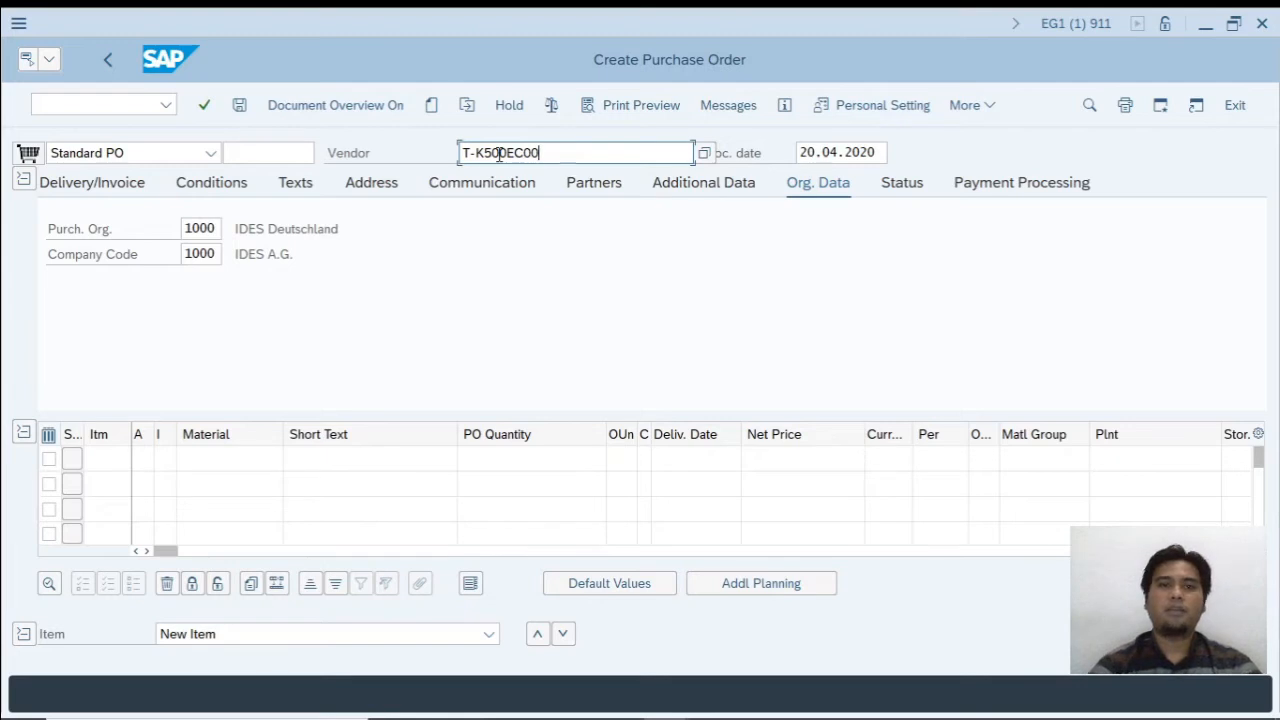
type("0")
key("Return")
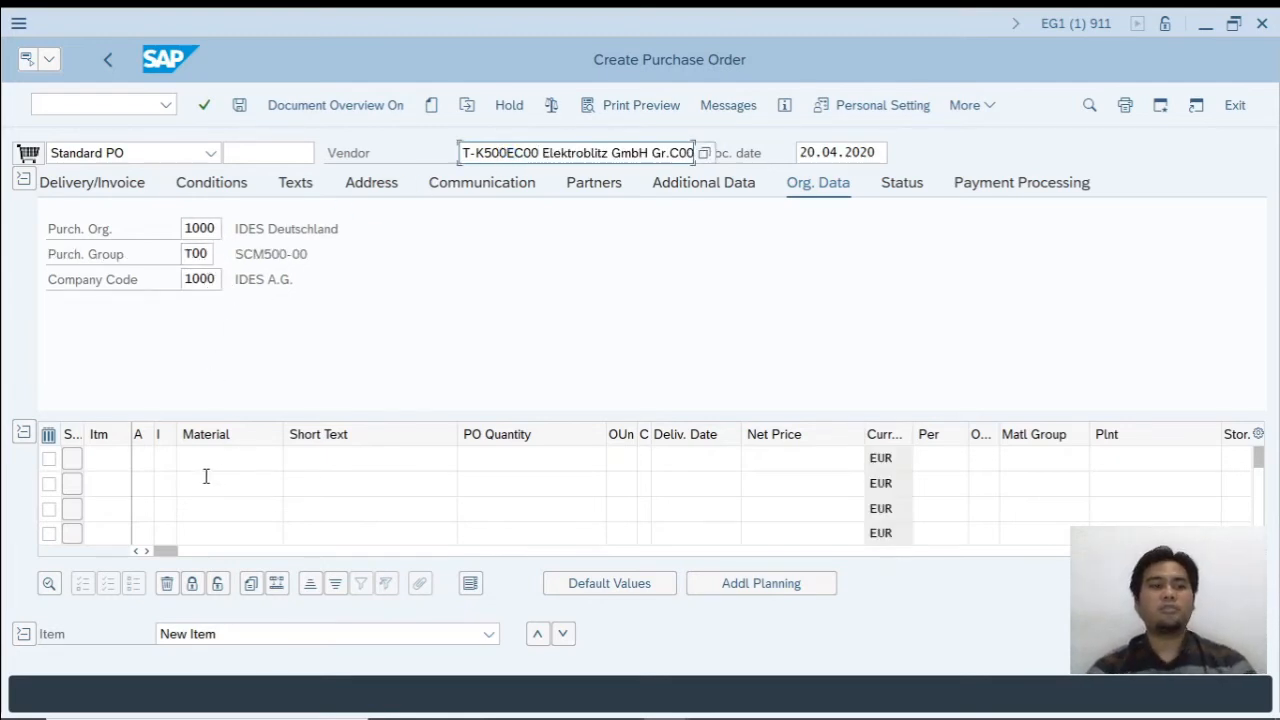
- Set the first order item's account assignment to U and its item category to D (Service)
left_click(144, 456)
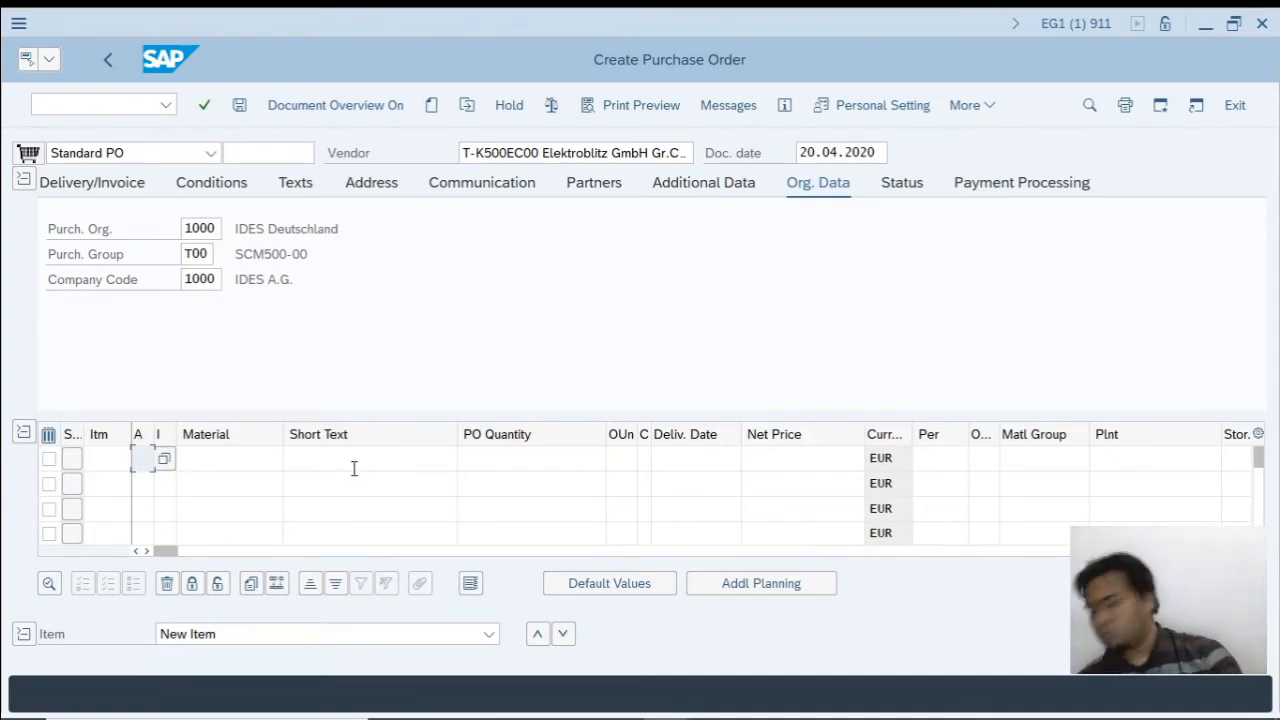
type("U")
key("Tab")
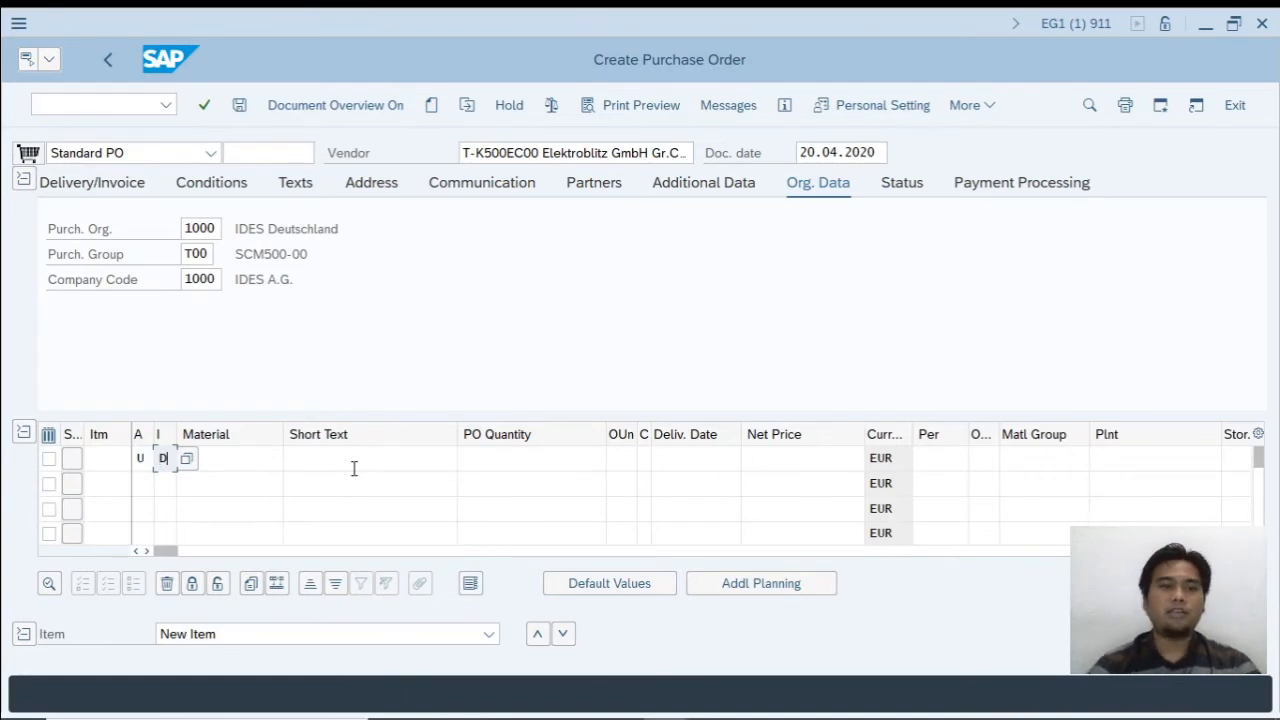
left_click(168, 461)
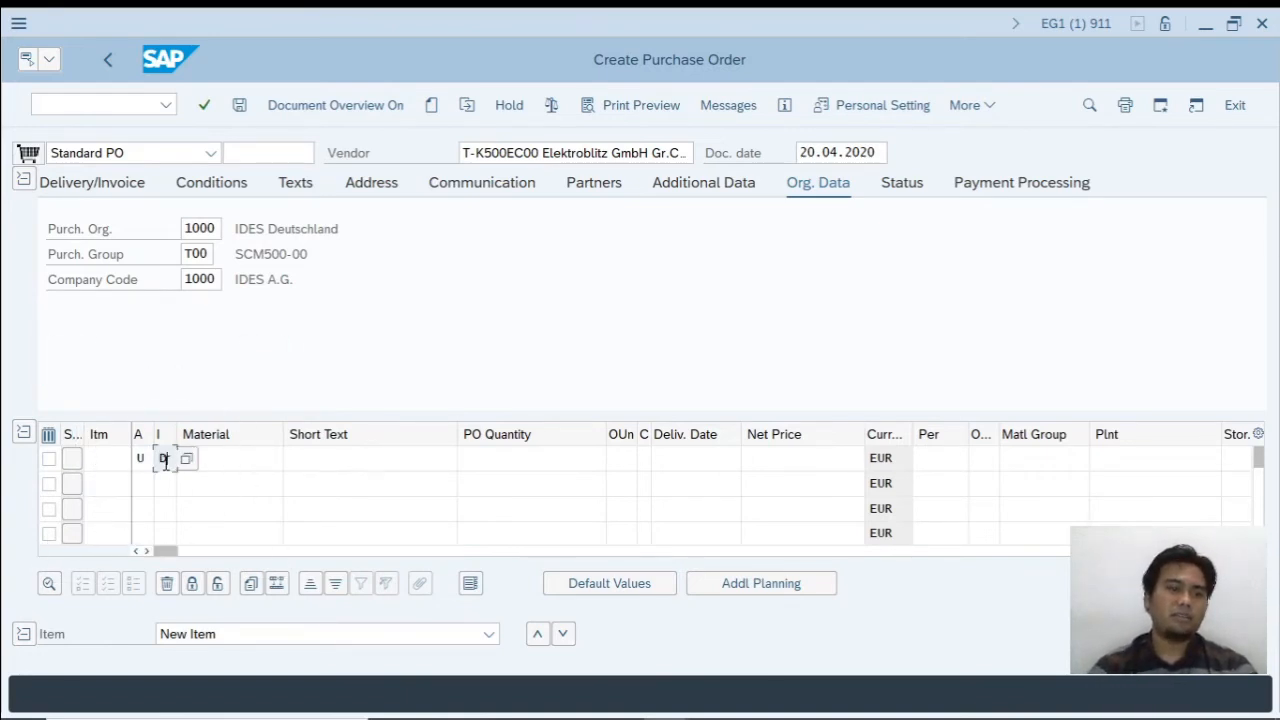
left_click(190, 461)
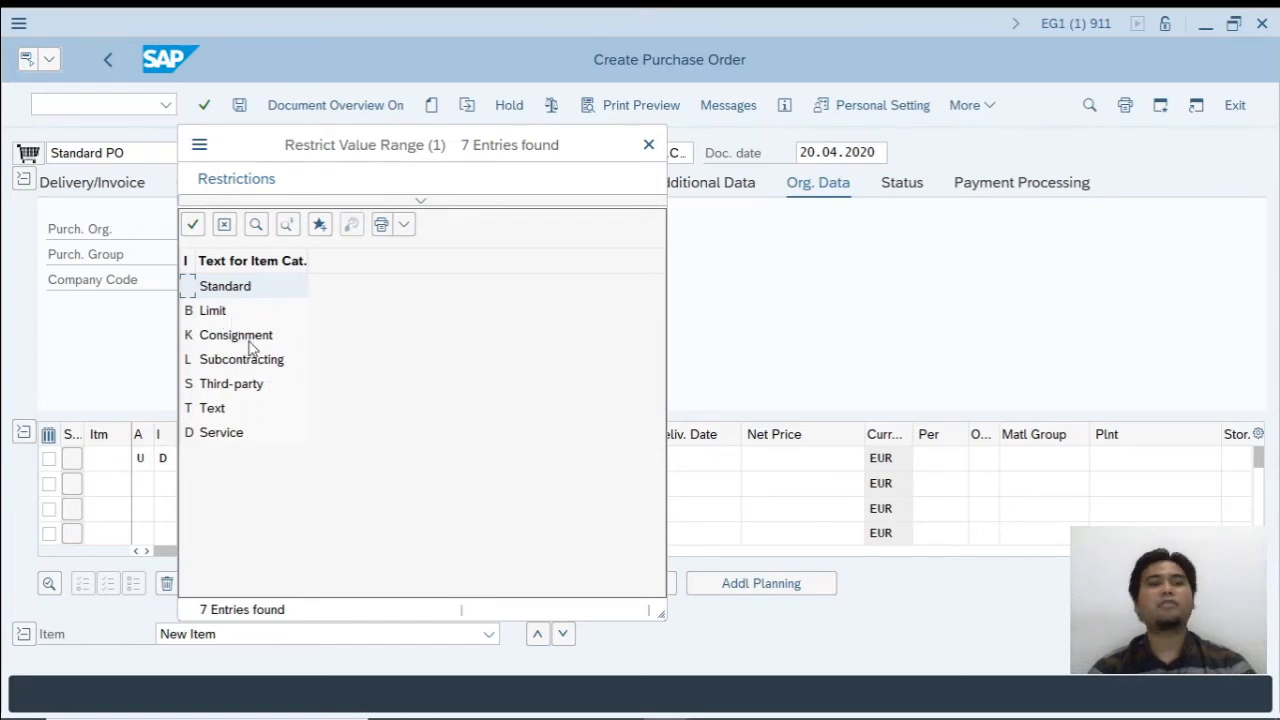
double_click(212, 436)
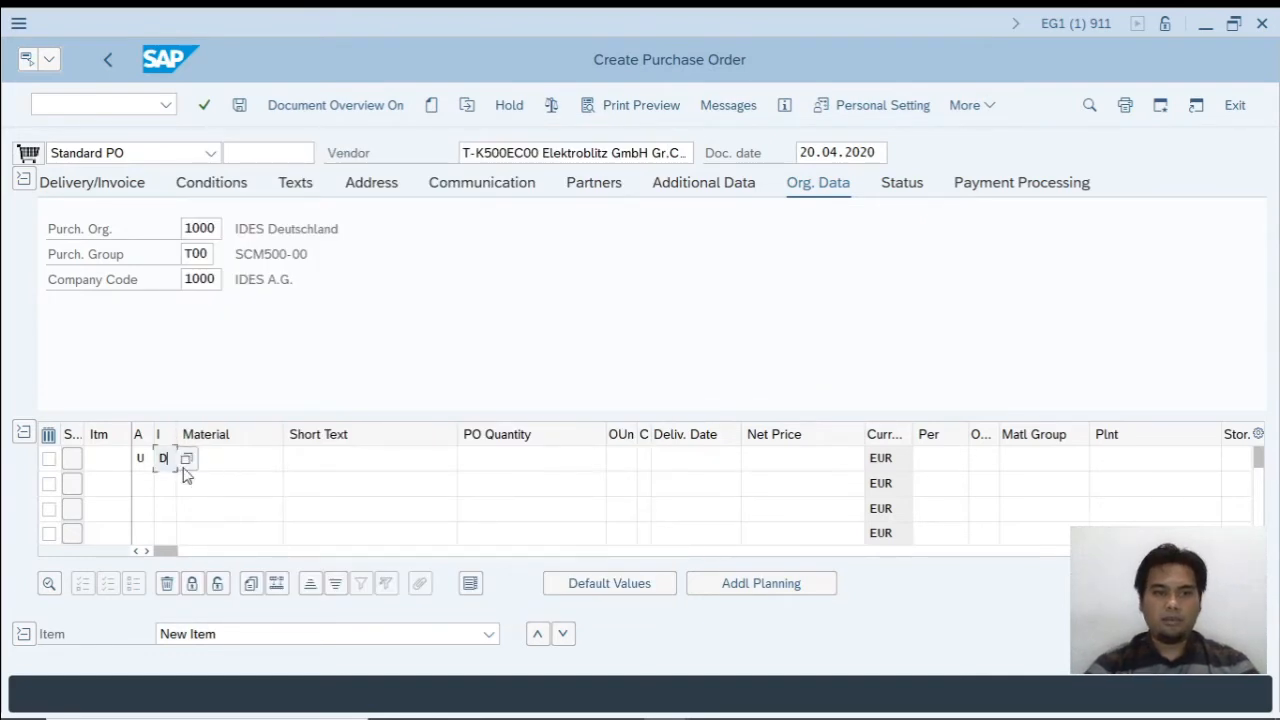
- Enter the short text "EXCHANGE OF FLUORESCENT" for the first order item
left_click(252, 462)
left_click(361, 462)
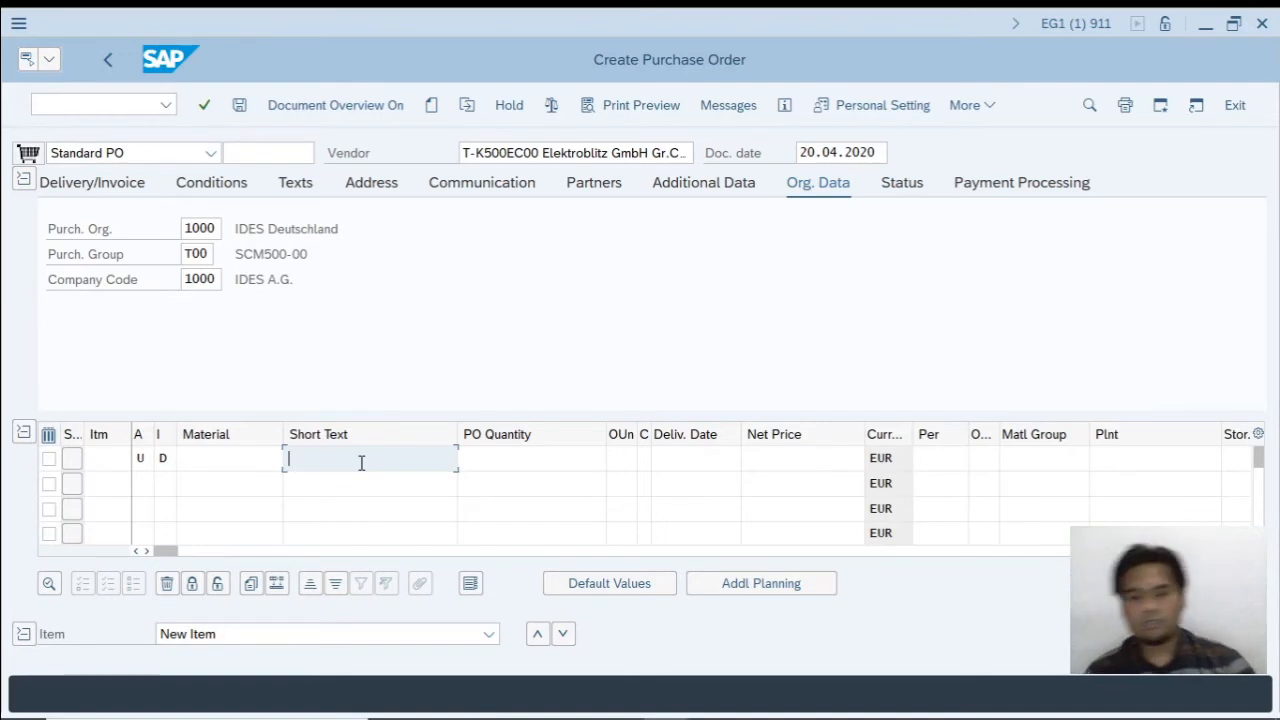
type("EXC")
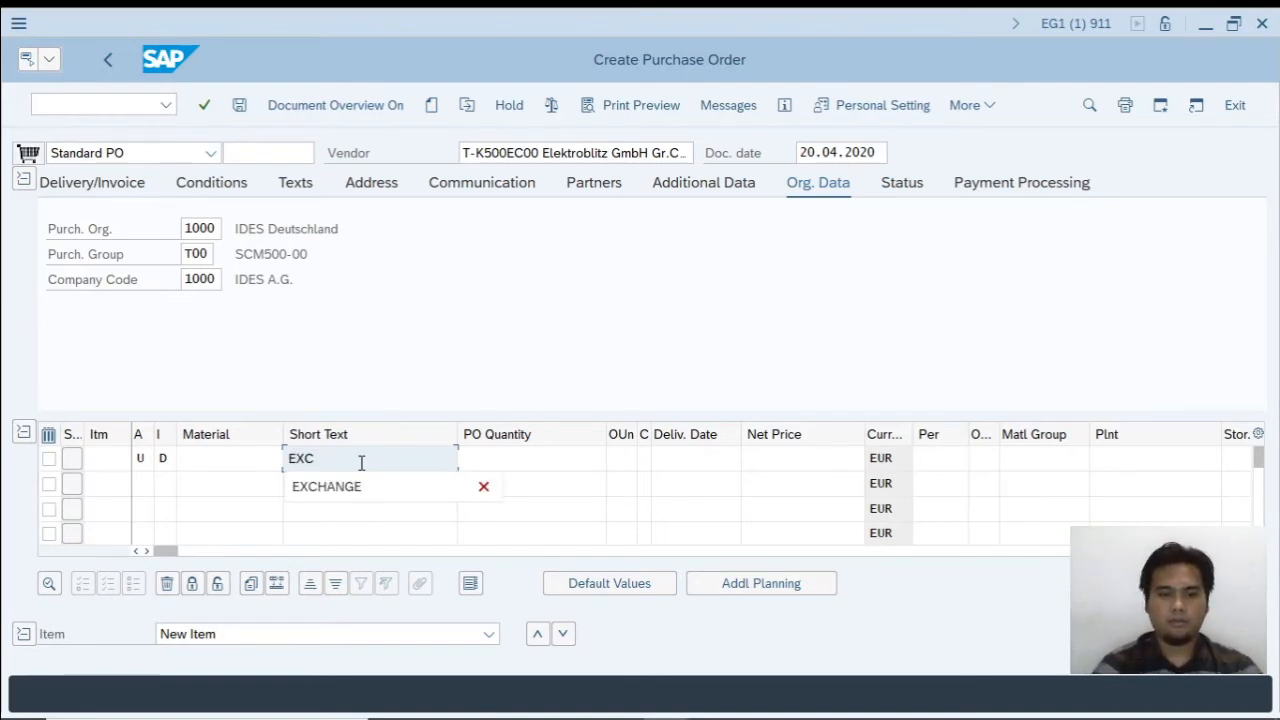
type("HANGE")
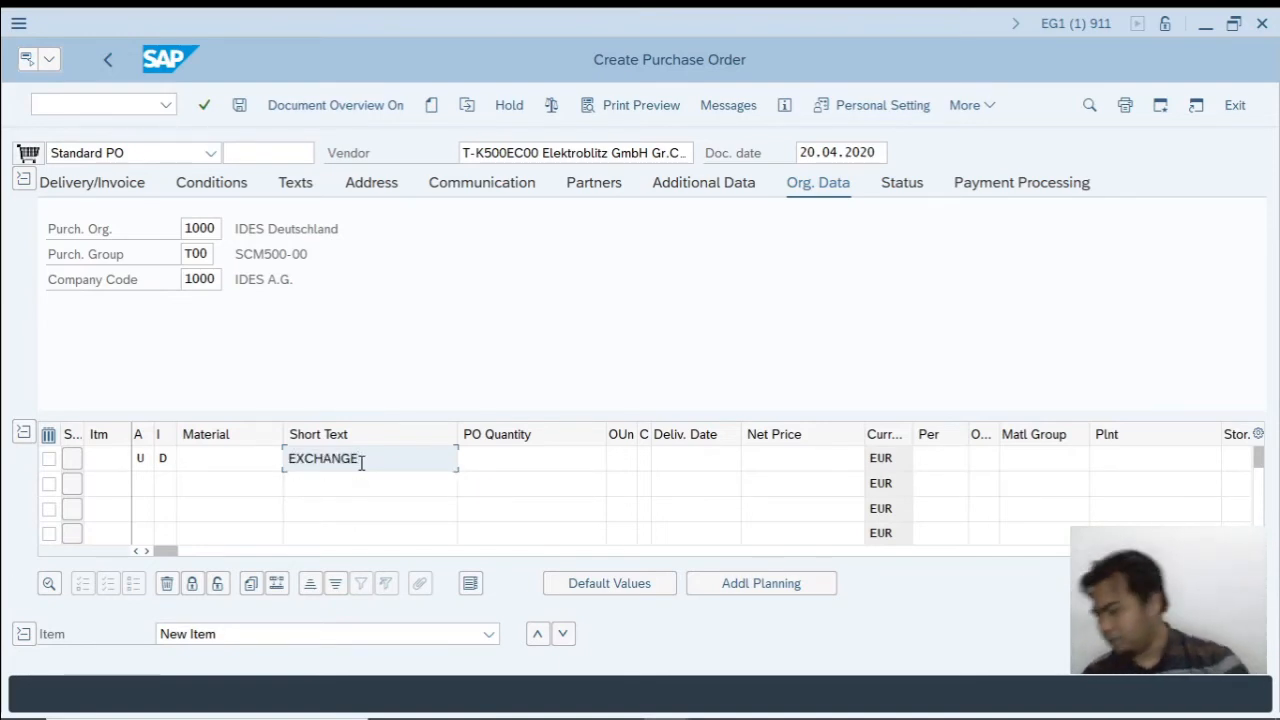
type(" PO")
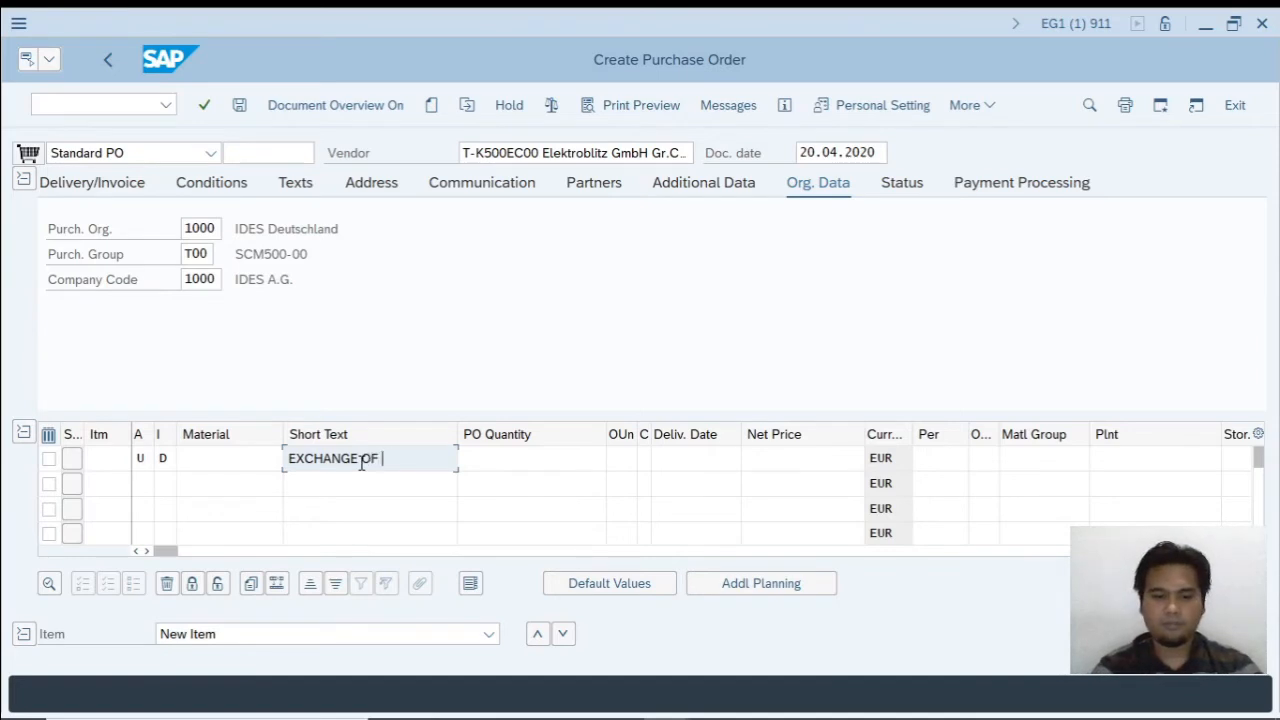
type(" FLUORES")
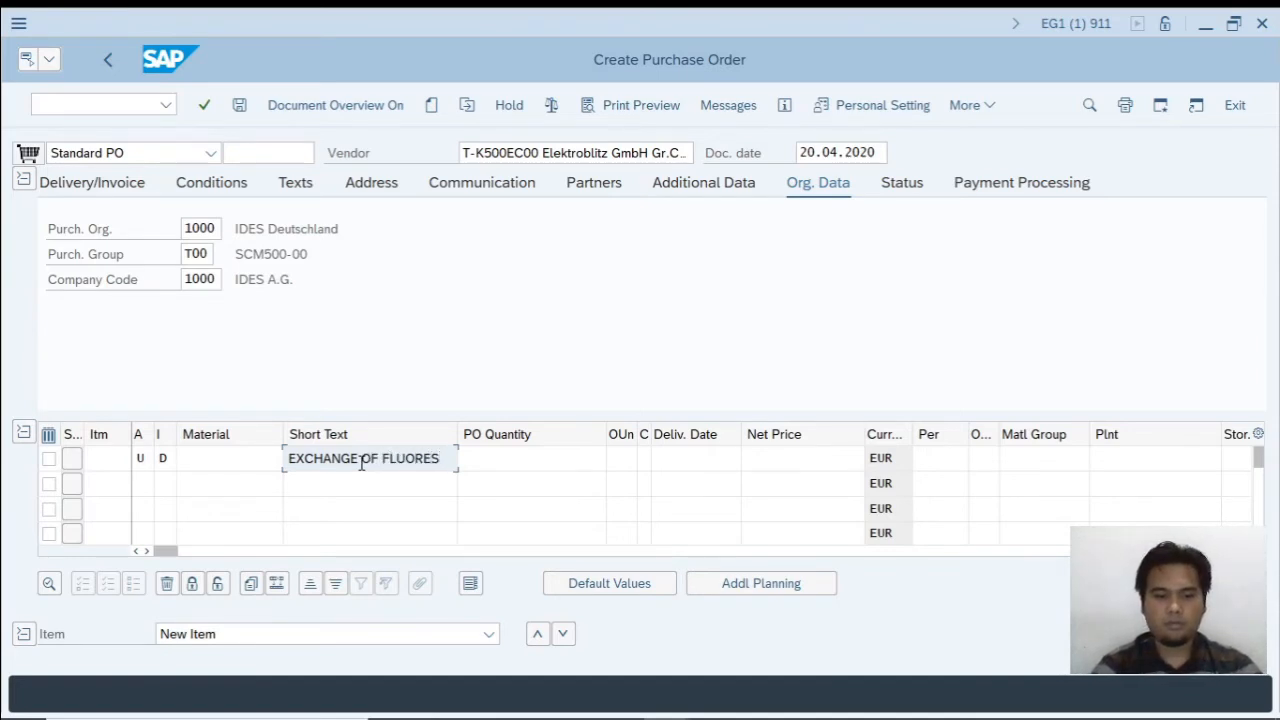
type("CENT")
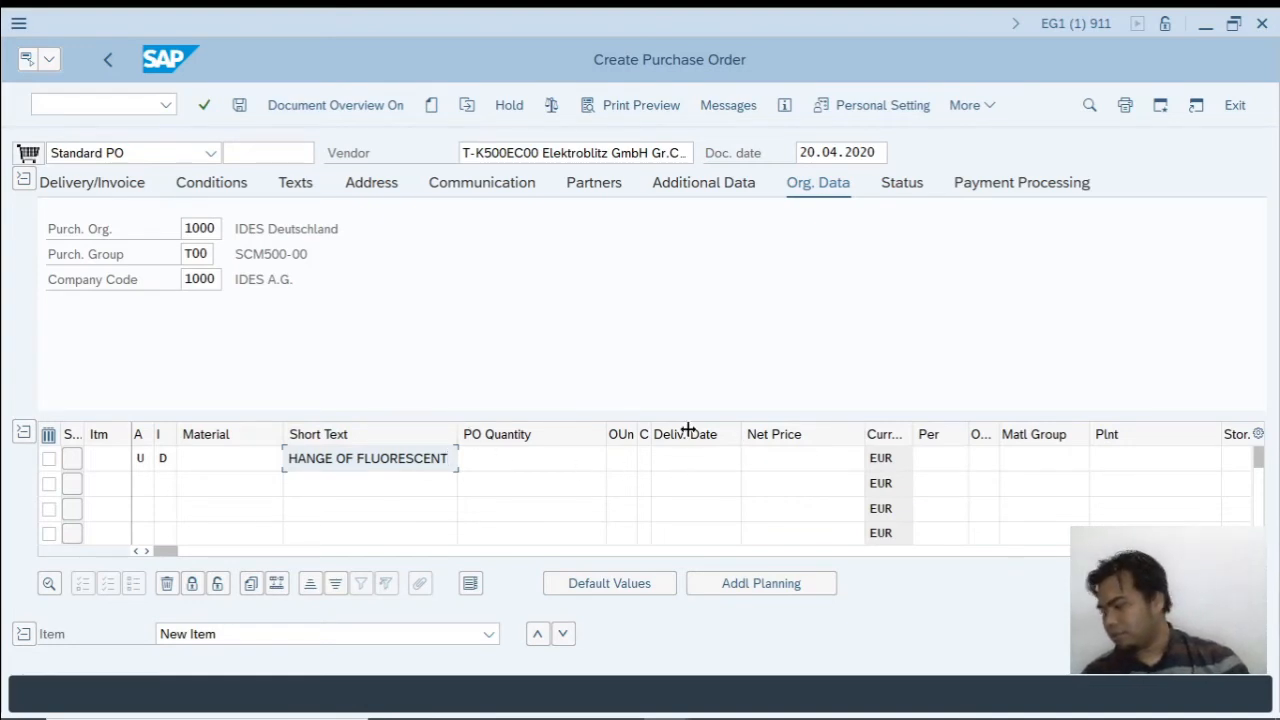
- Set the first order item's material group to 007 and its plant to 1000, and confirm the entry
left_click(1031, 462)
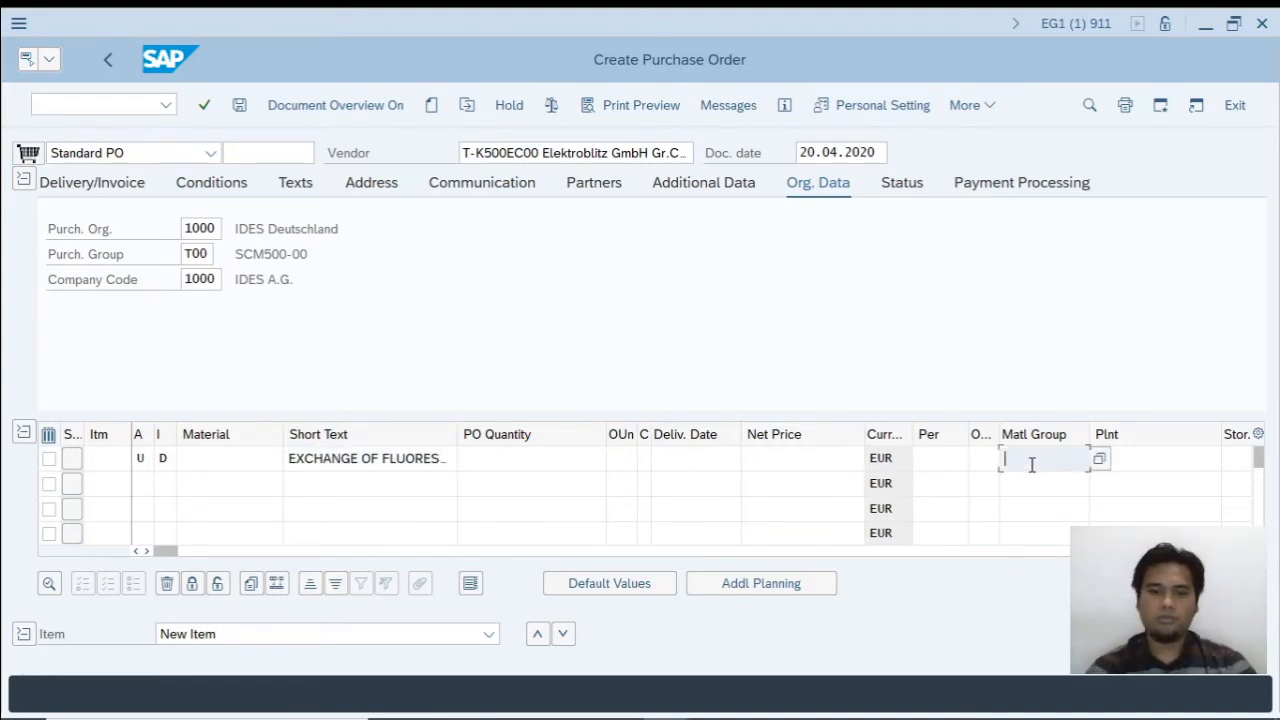
type("007")
key("Tab")
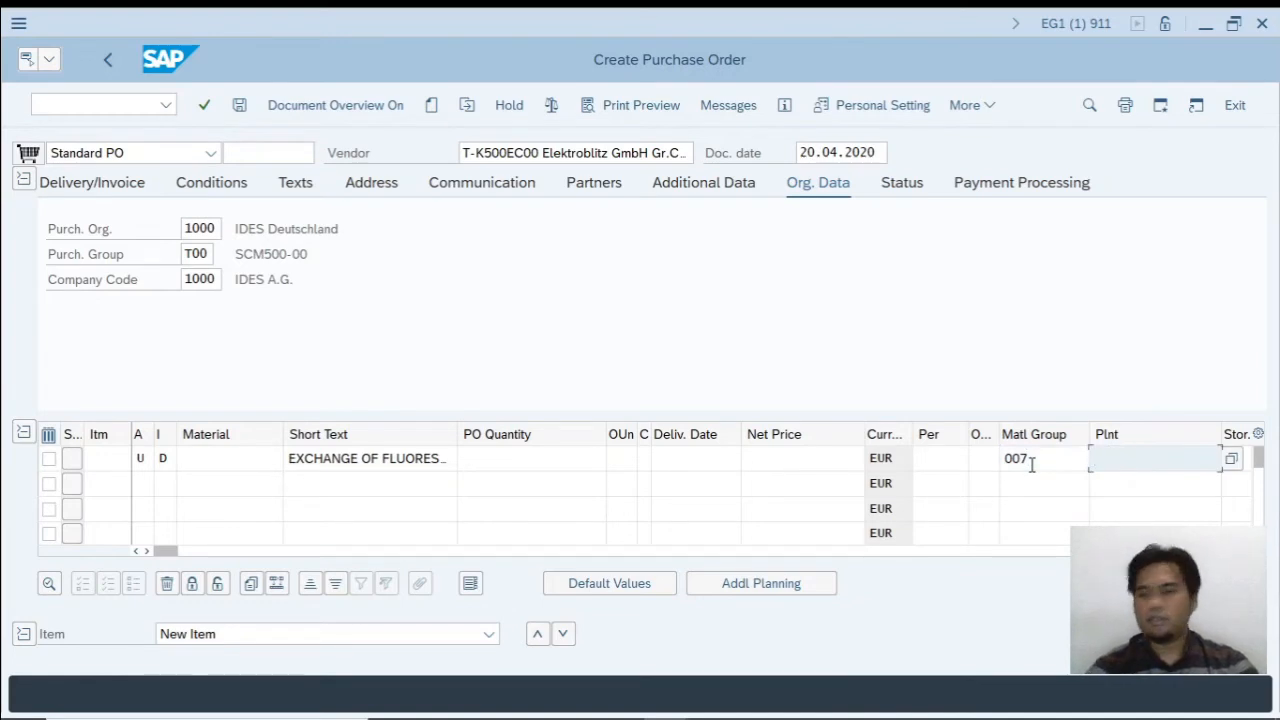
type("1000")
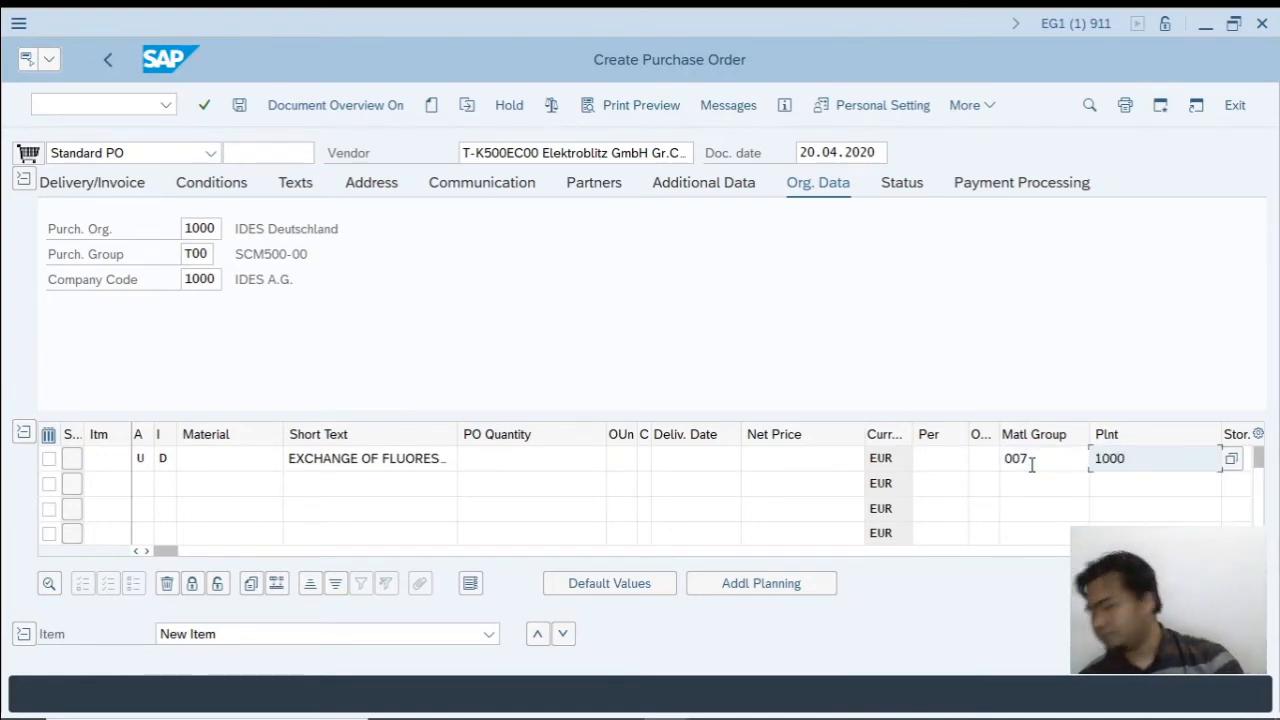
key("Return")
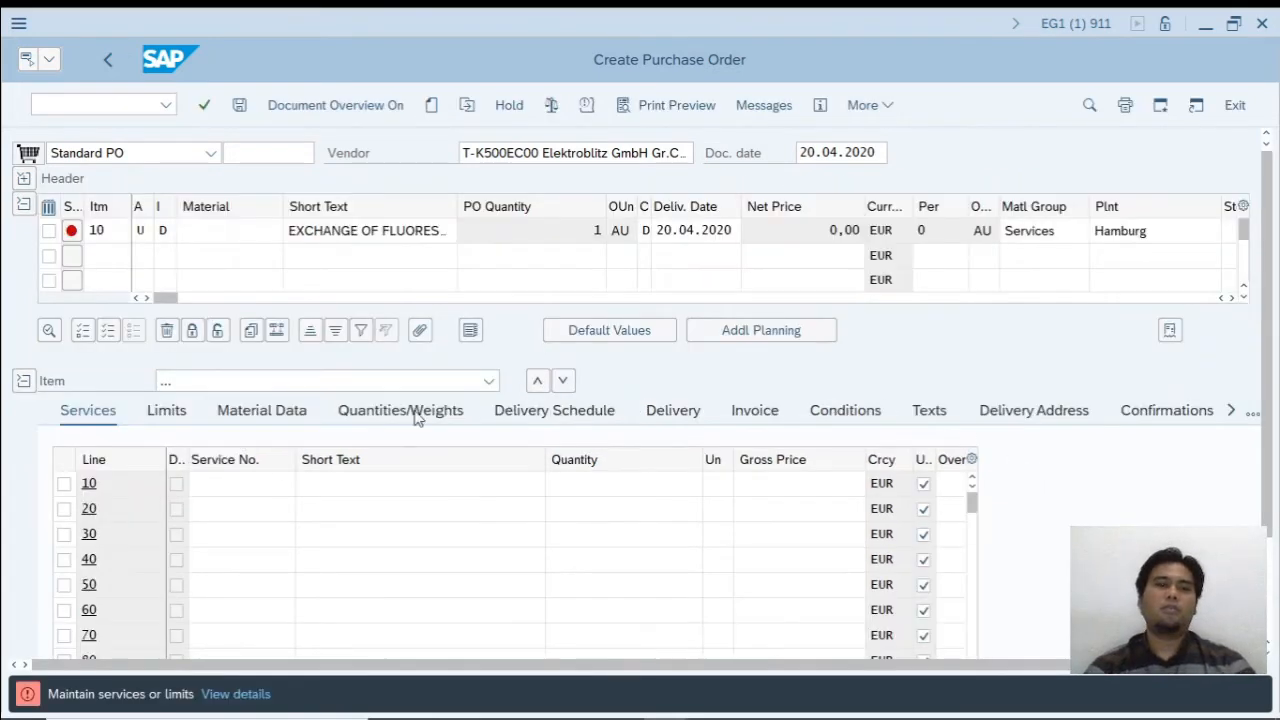
- Enter service number T-LM1C00 in service line 10 and T-LM2C00 in line 20, following the Excel exercise sheet
left_click(276, 480)
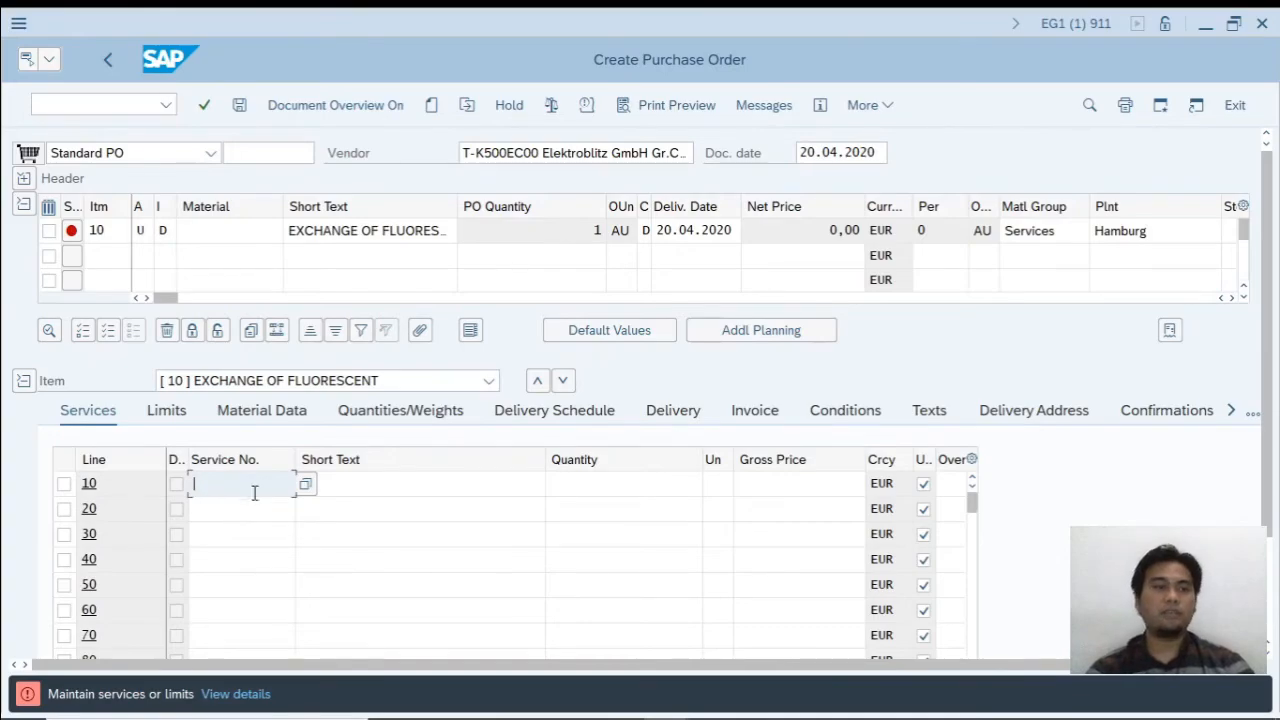
key("alt+Tab")
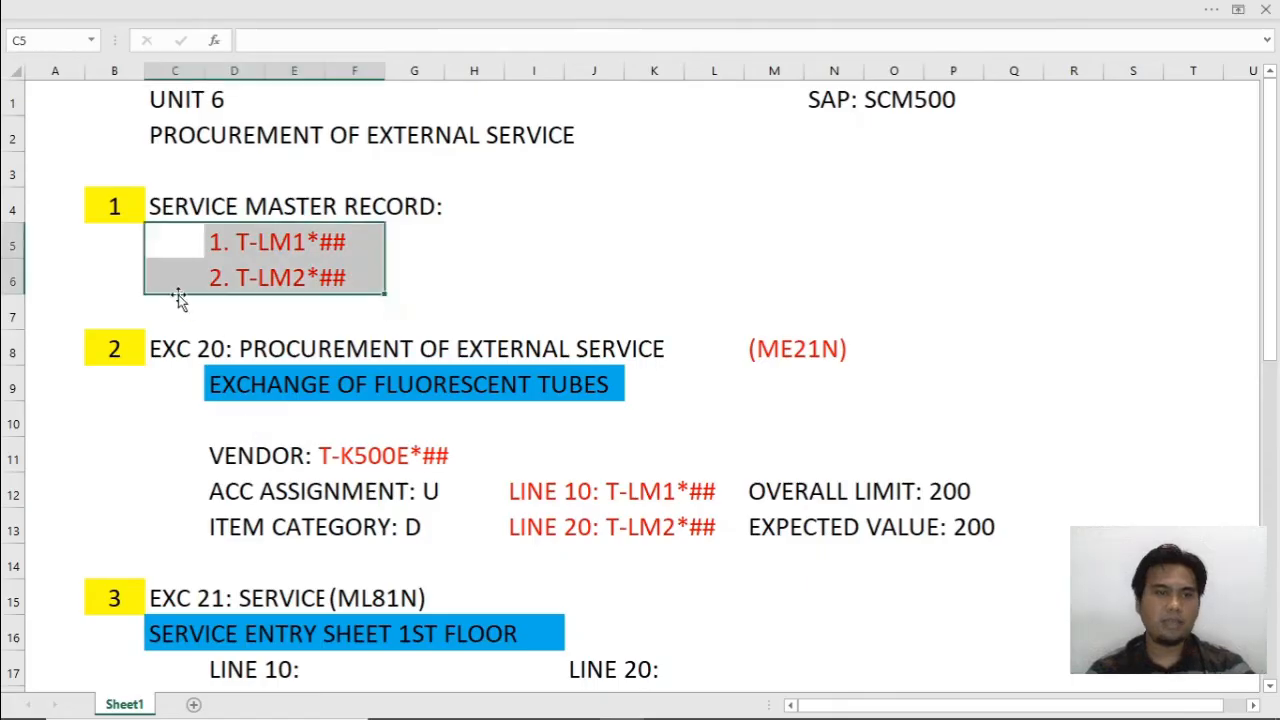
left_click(285, 248)
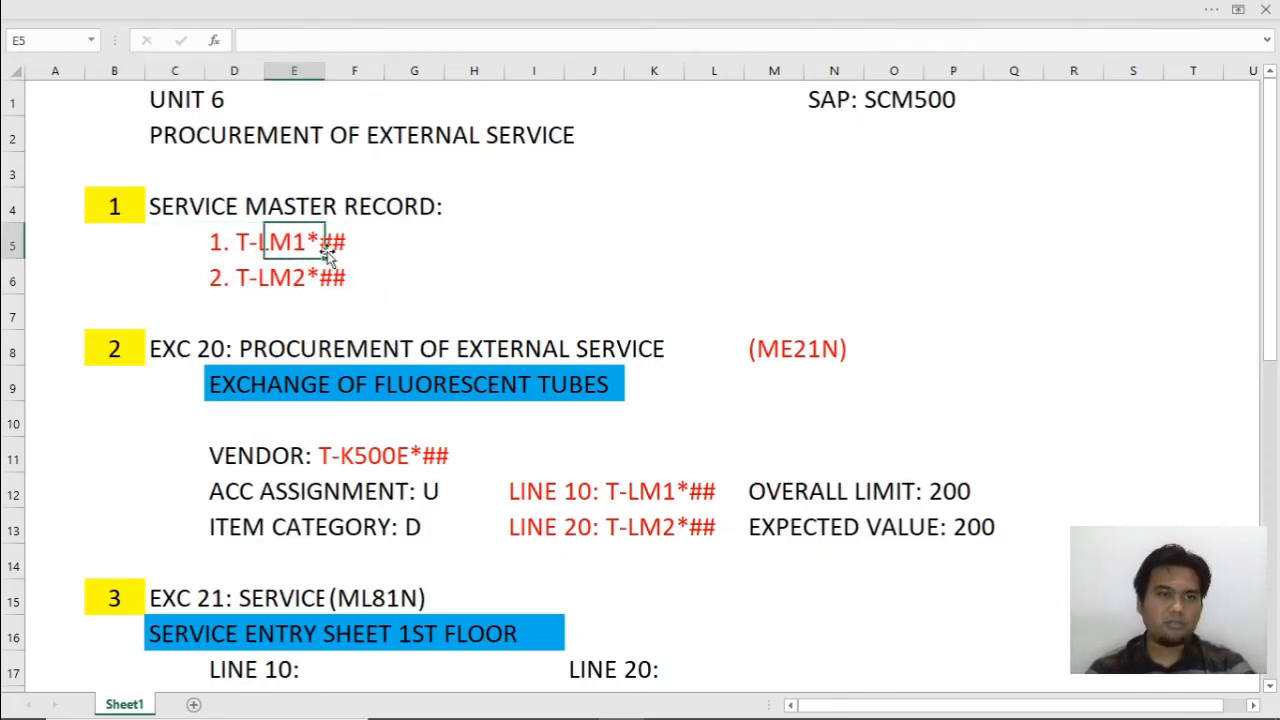
left_click(291, 302)
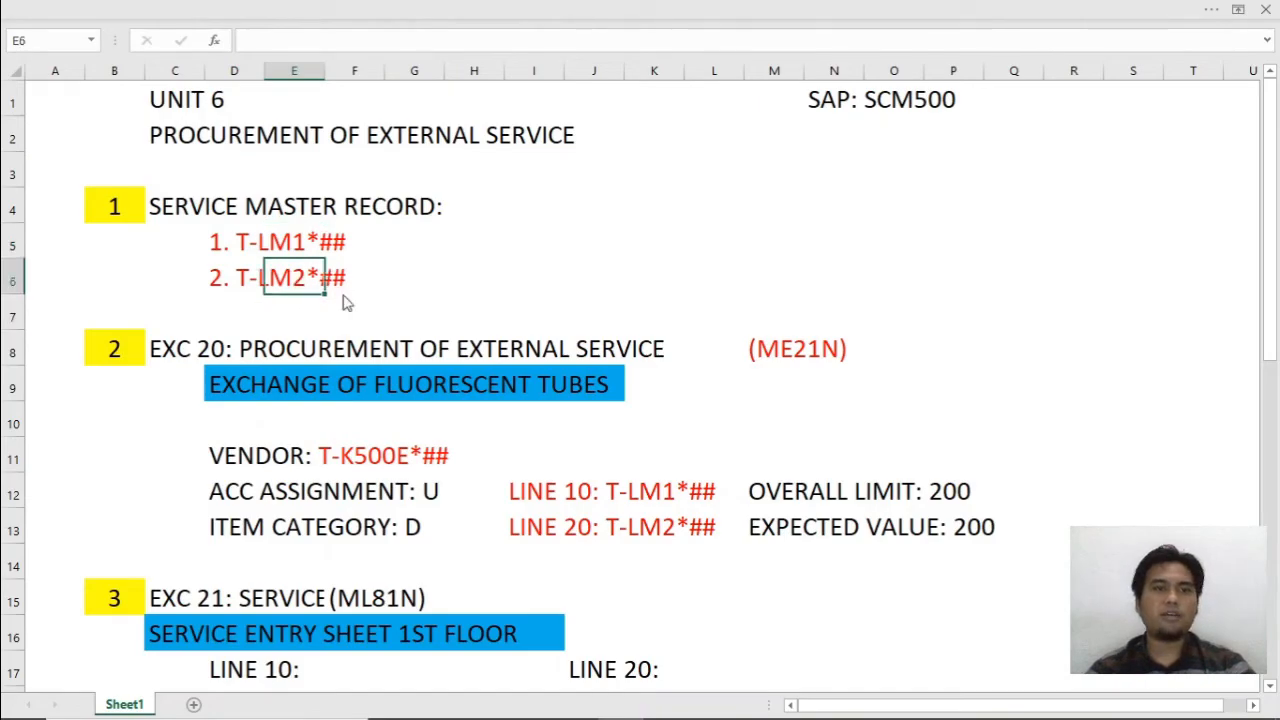
key("alt+Tab")
type("T-")
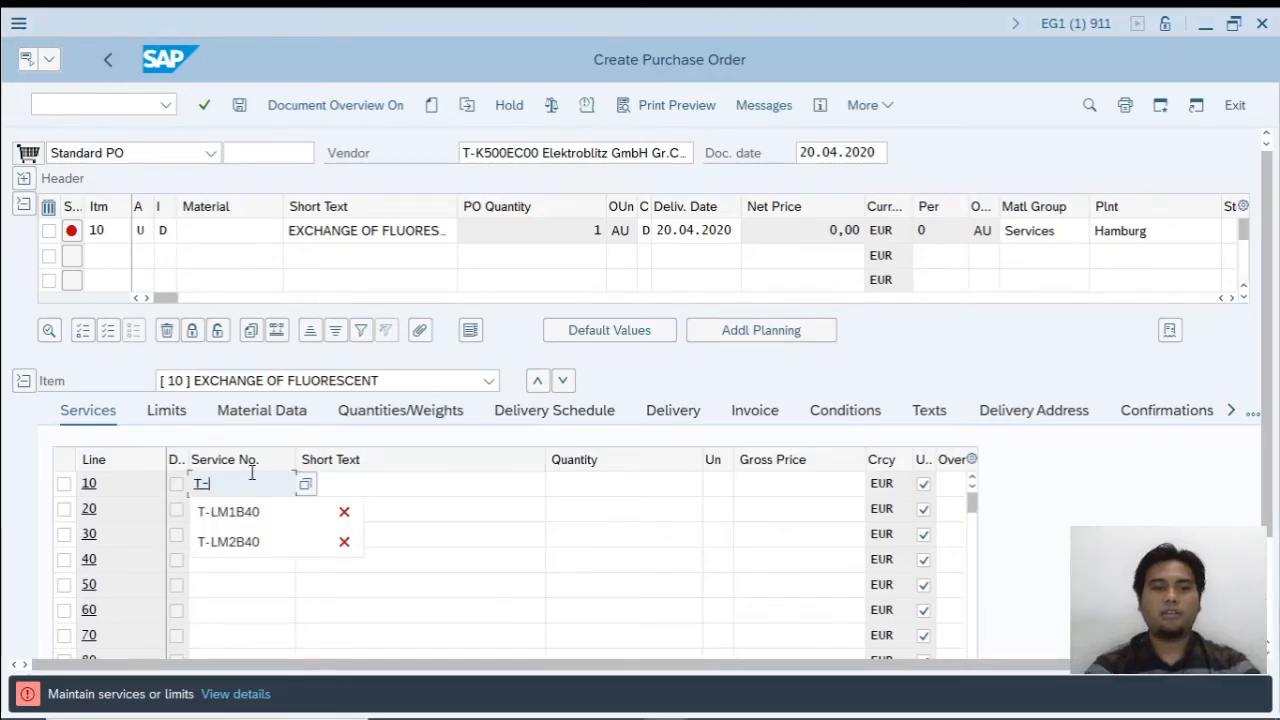
type("L")
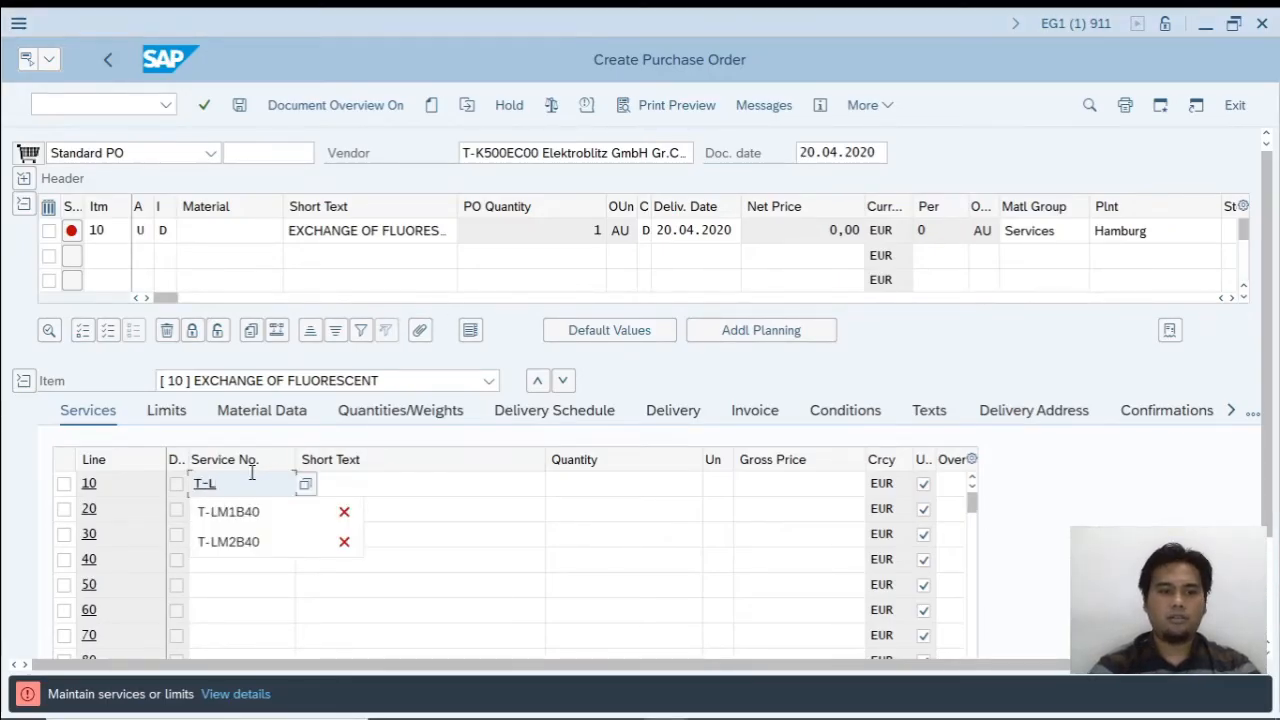
type("M1C")
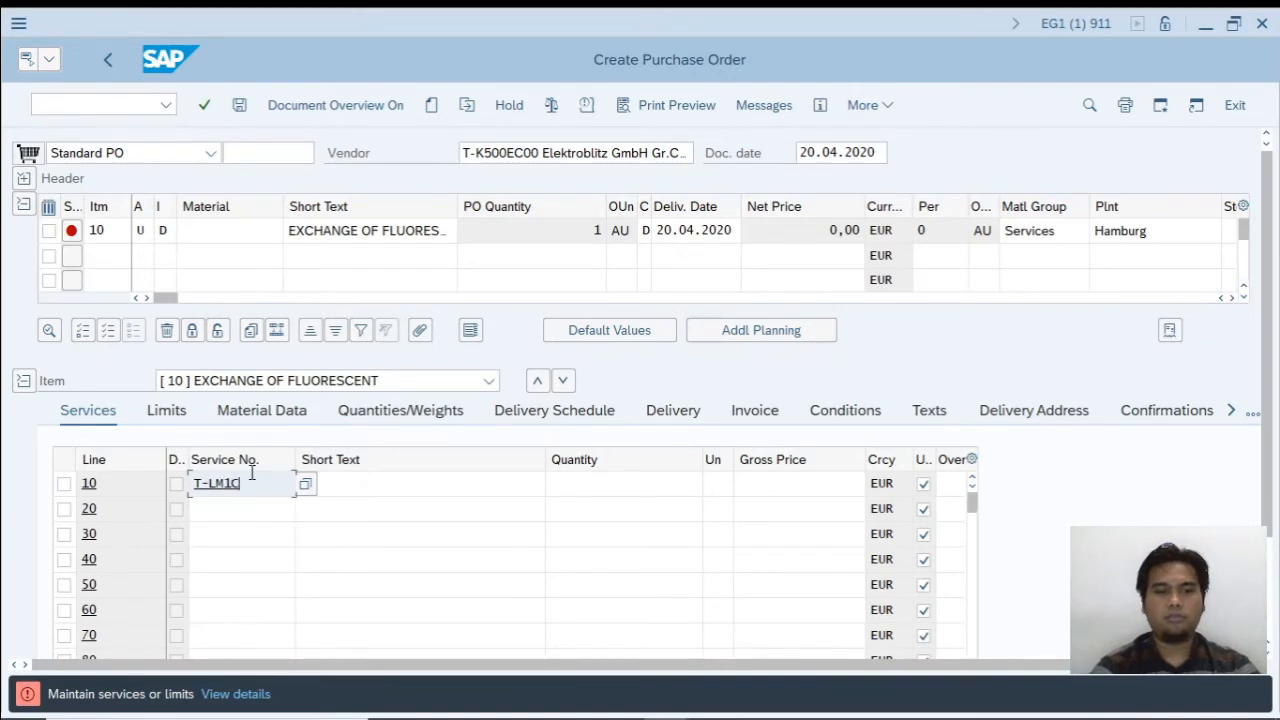
type("00")
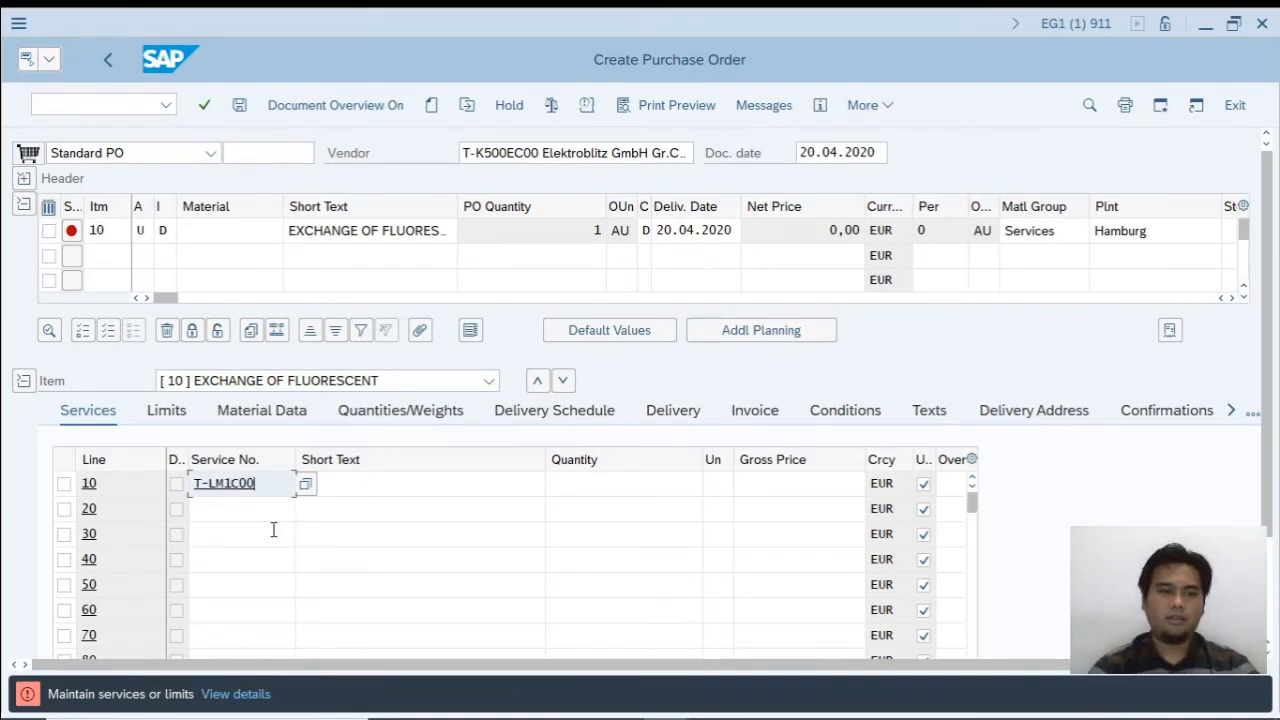
left_click(238, 515)
type("T-")
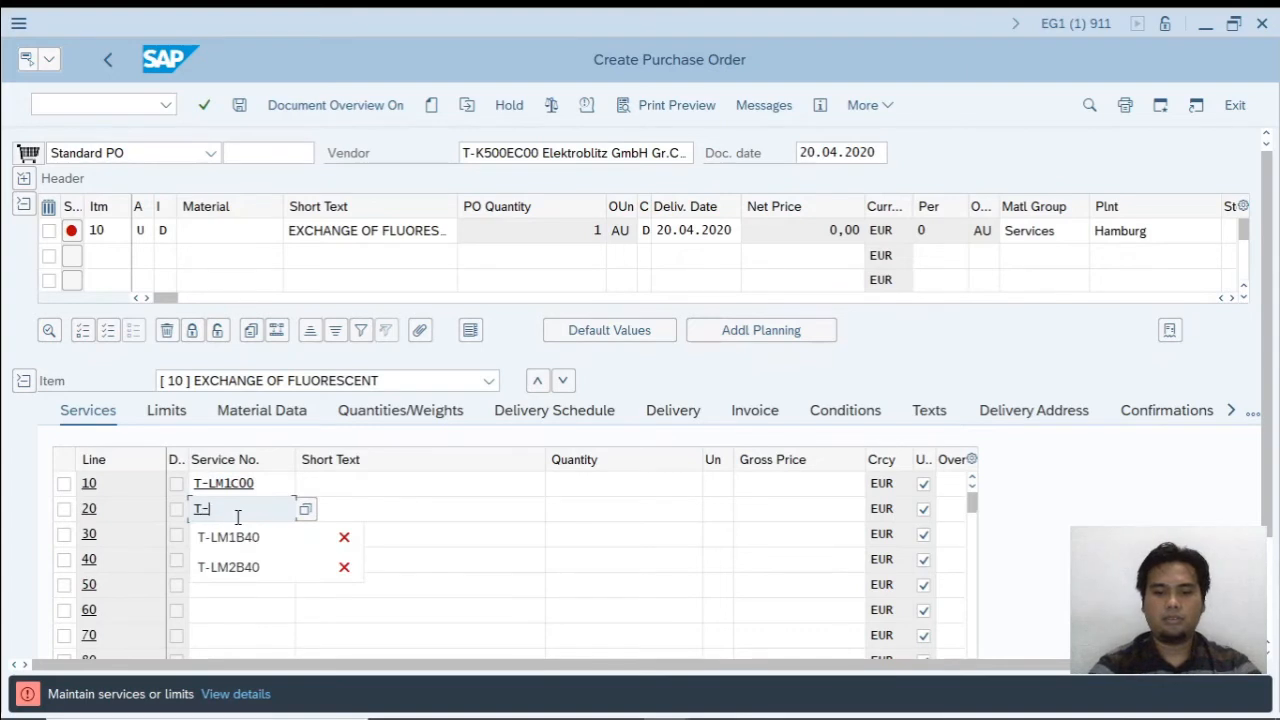
type("LM2C00")
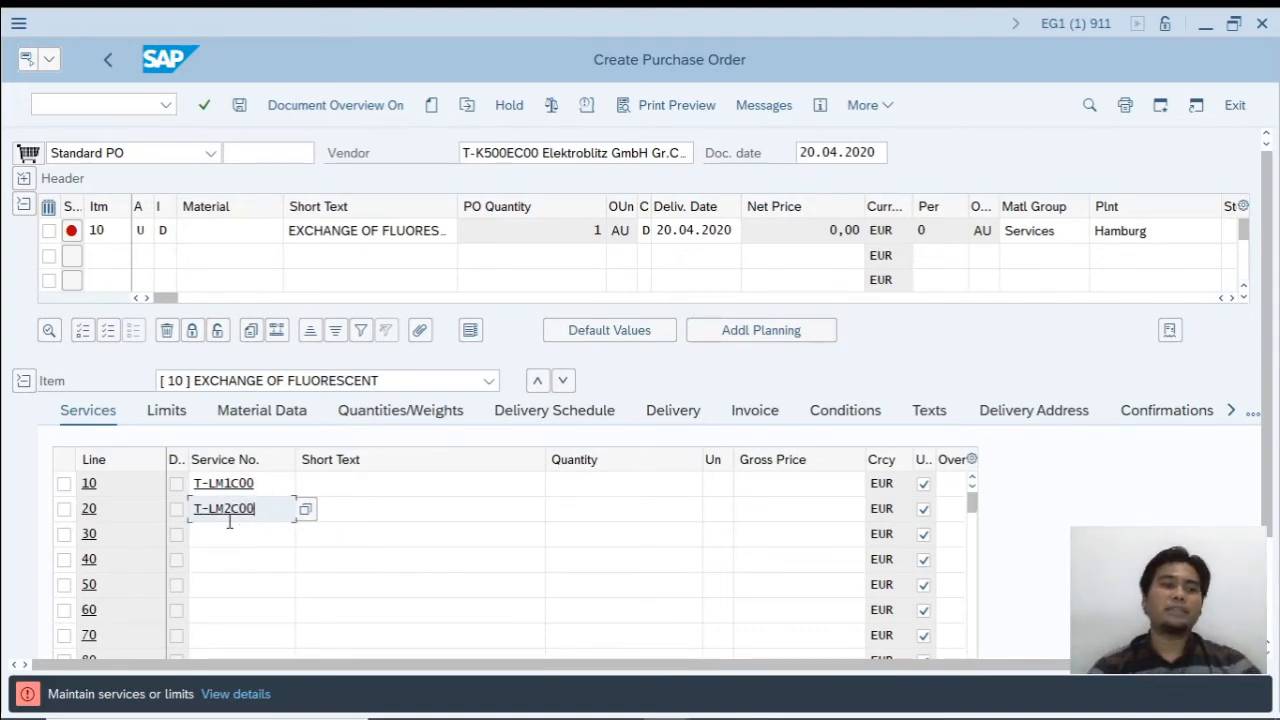
- Set the quantity of service lines 10 and 20 to 100 each and confirm the entries
left_click(604, 486)
type("100")
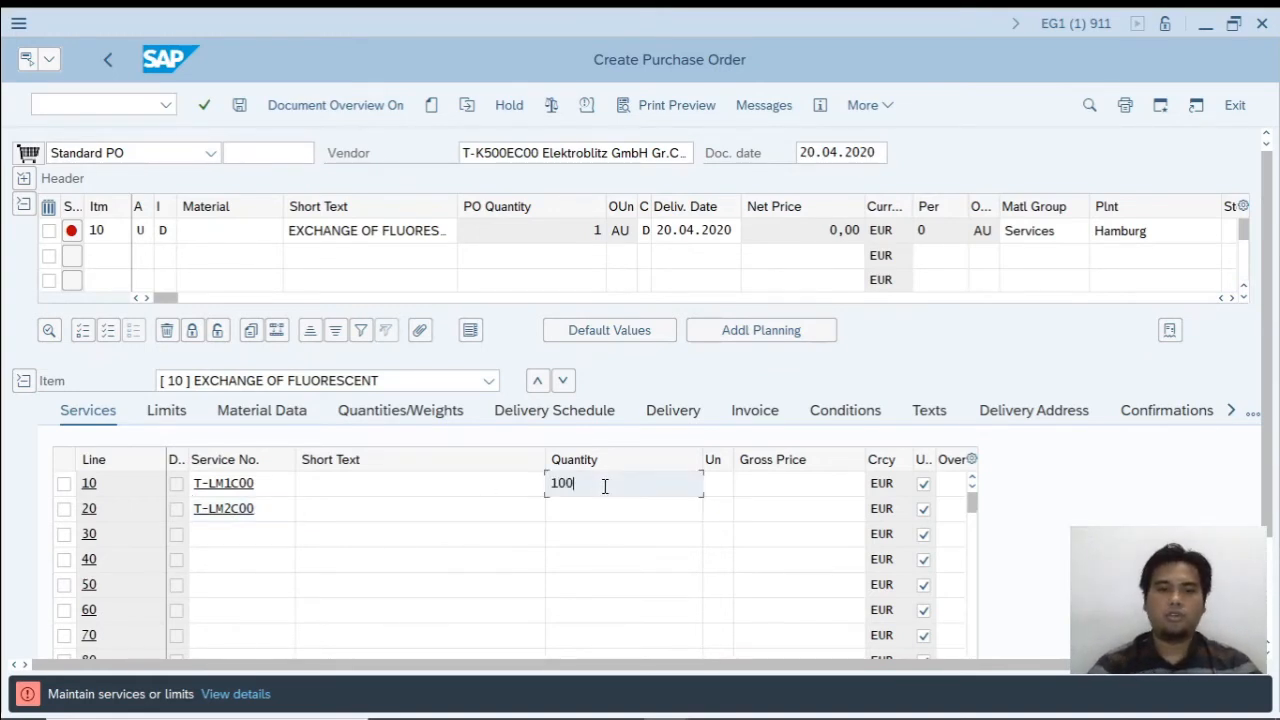
left_click(612, 507)
type("1000")
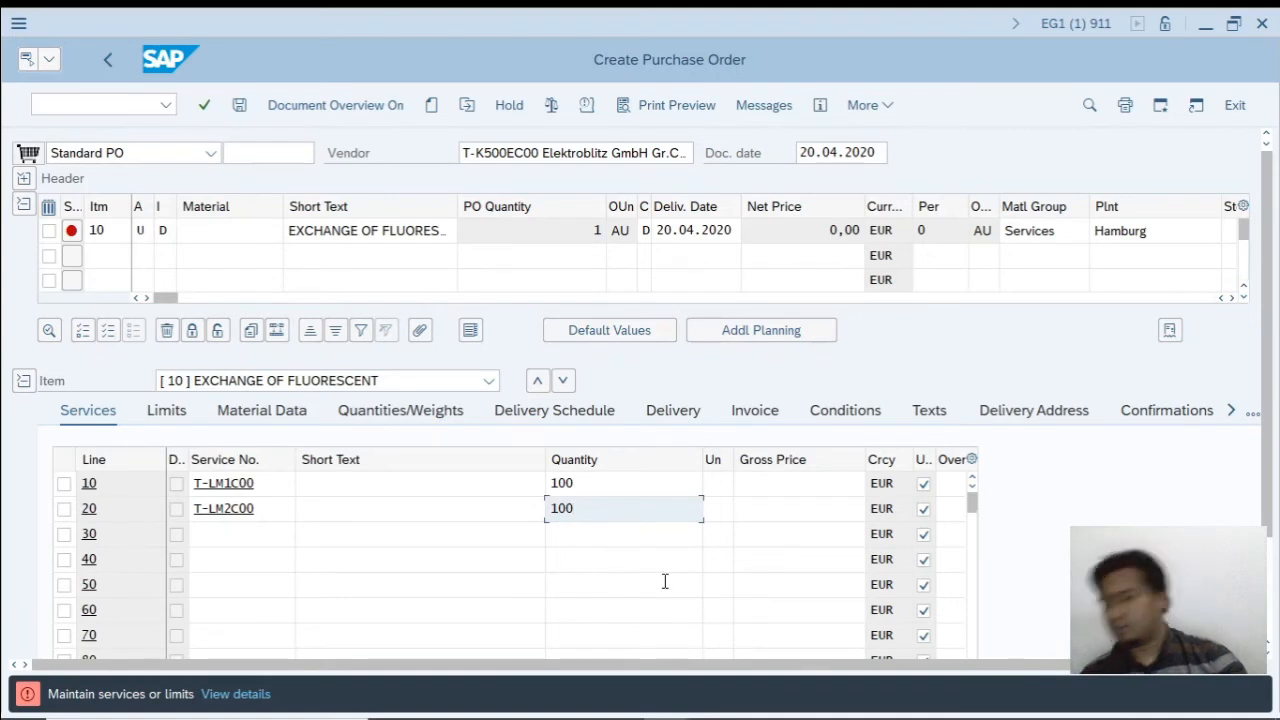
key("Return")
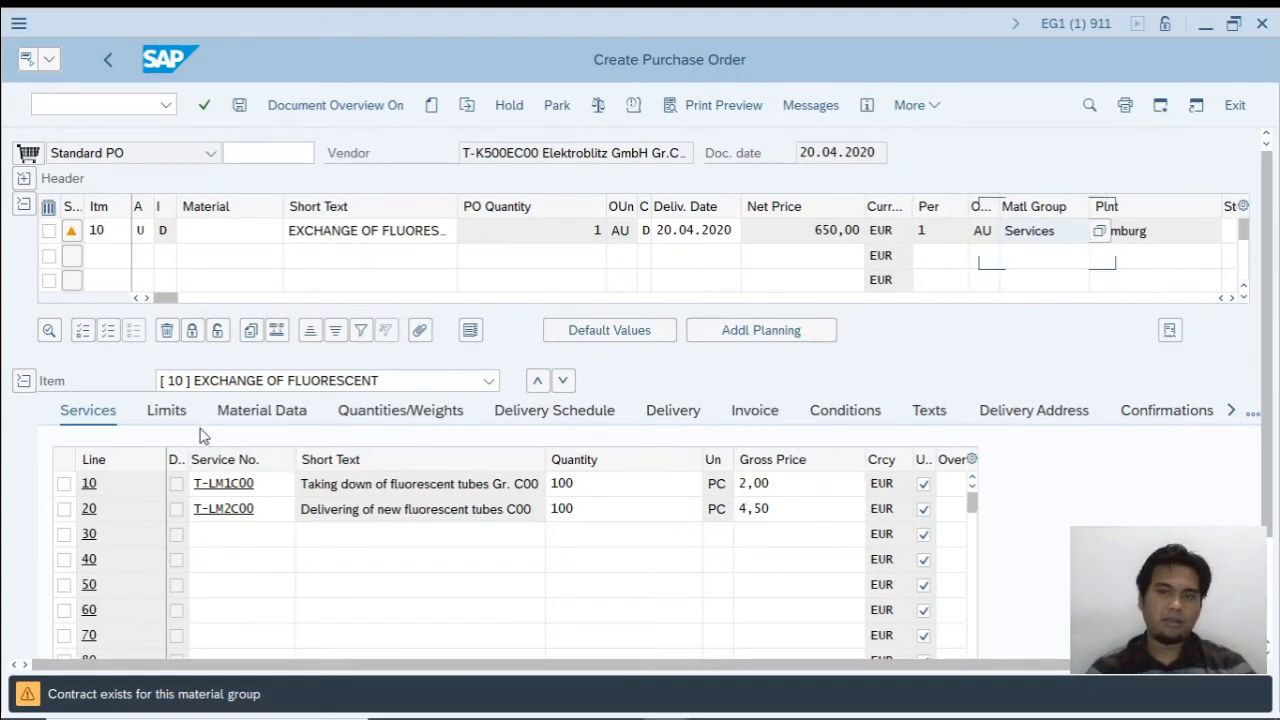
- Set the item's overall limit and expected value to 200 EUR each, and save the purchase order
left_click(172, 413)
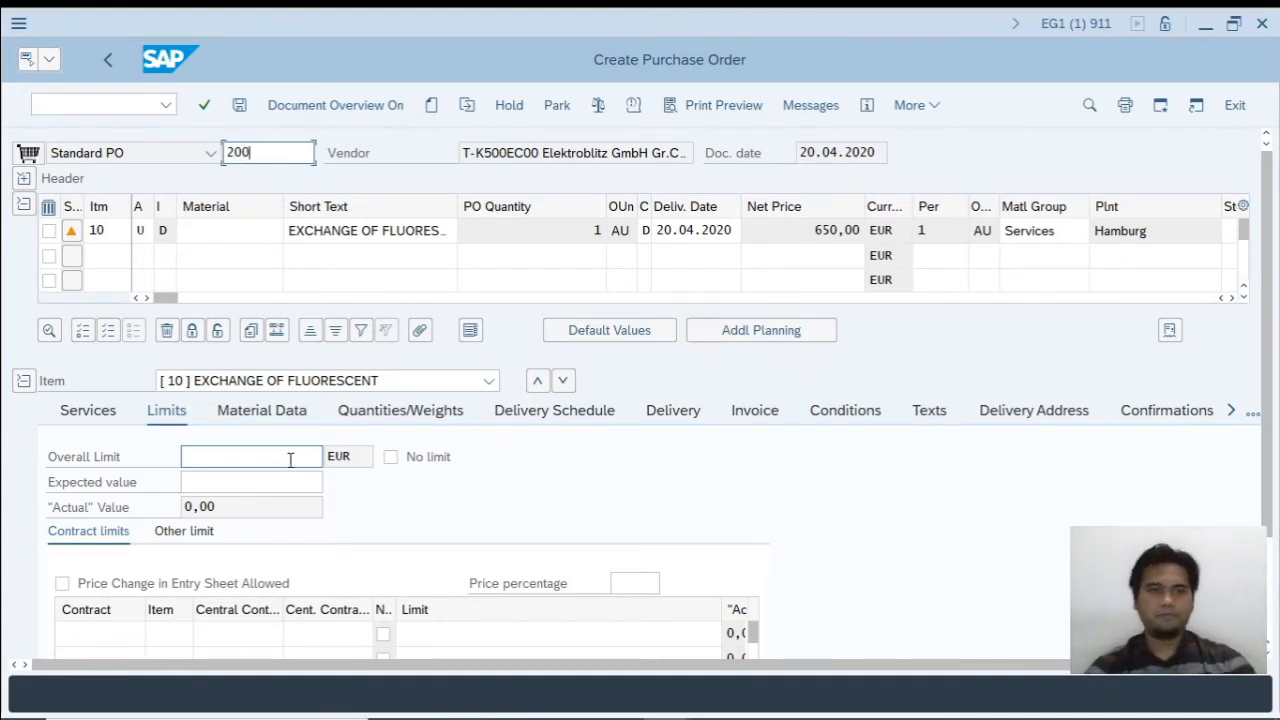
left_click(232, 455)
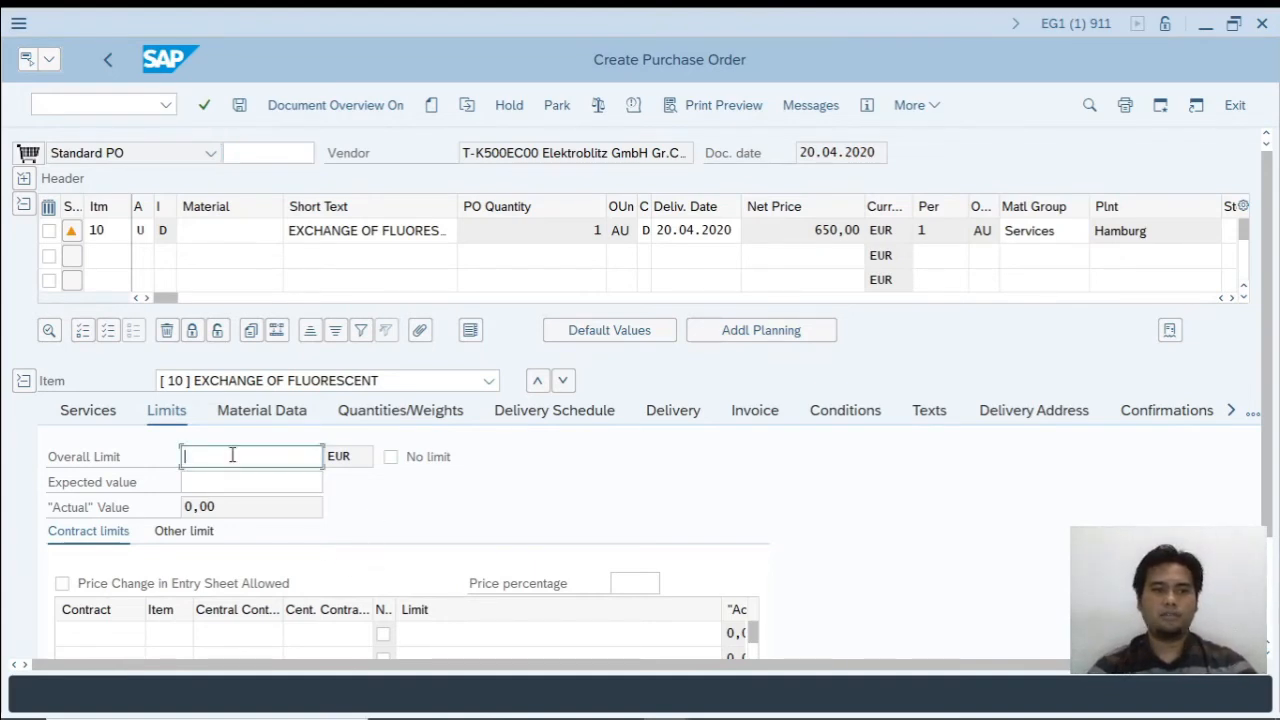
type("200")
left_click(247, 478)
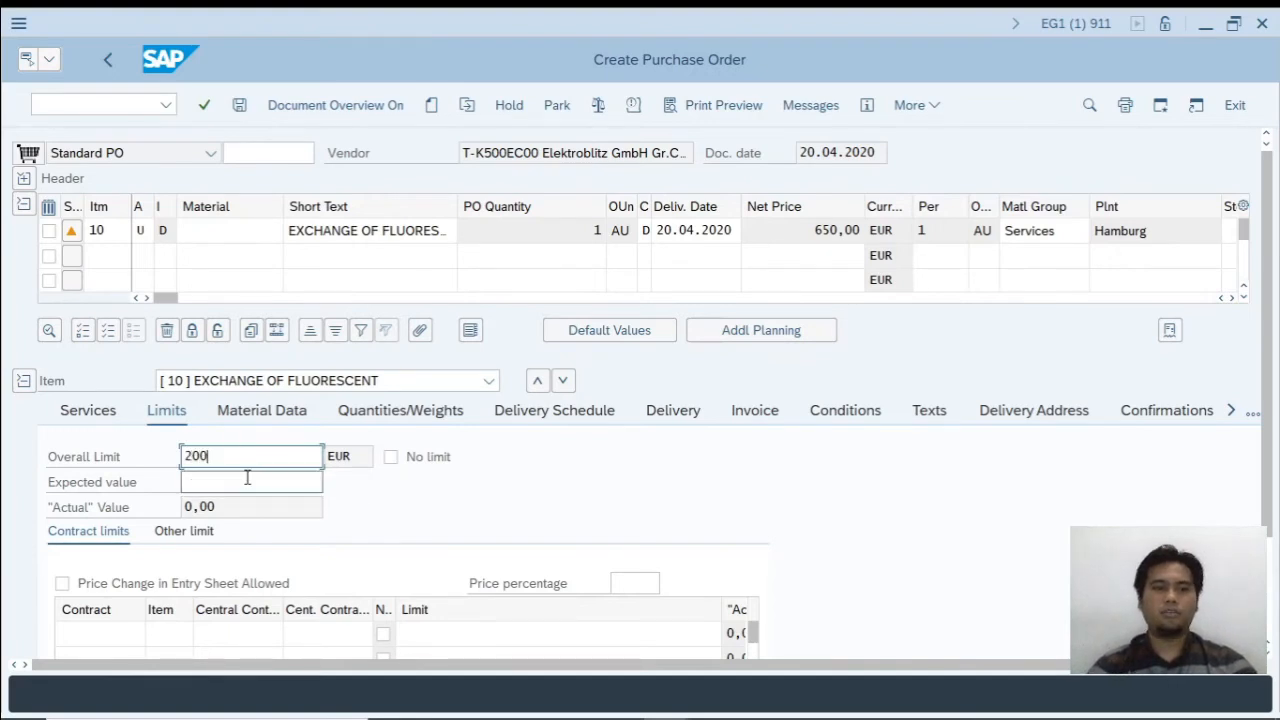
type("200")
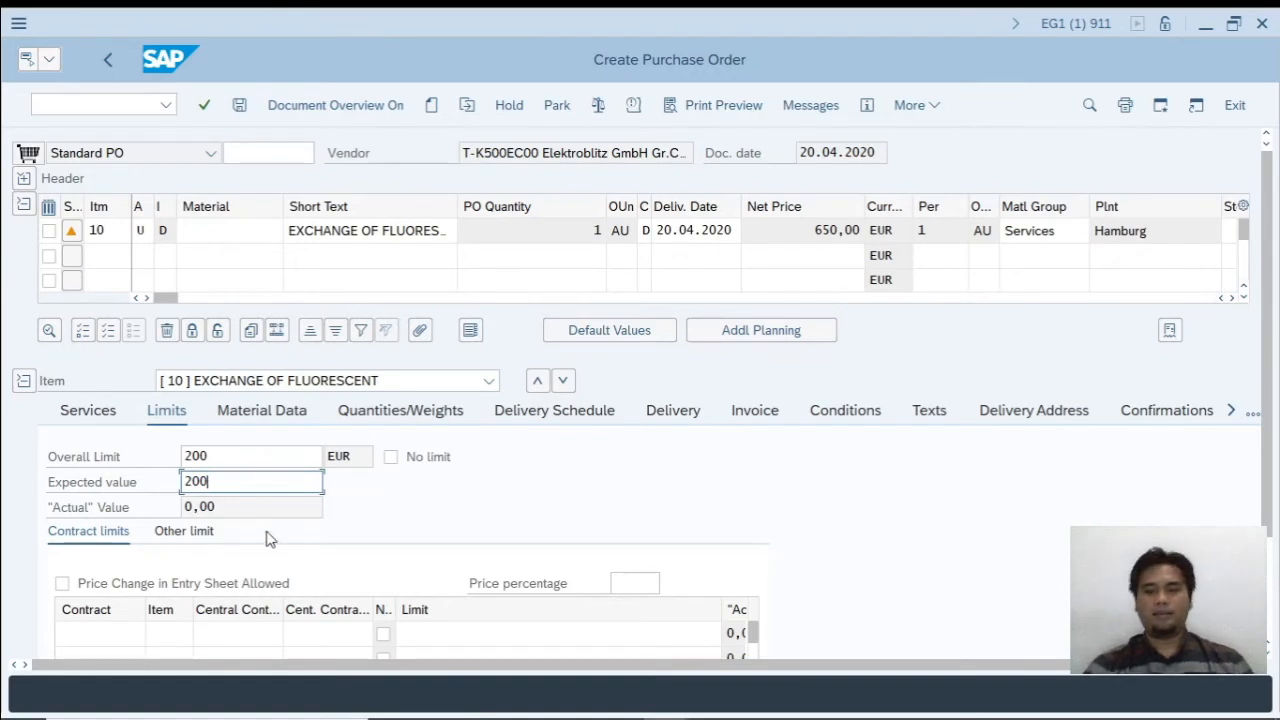
key("Return")
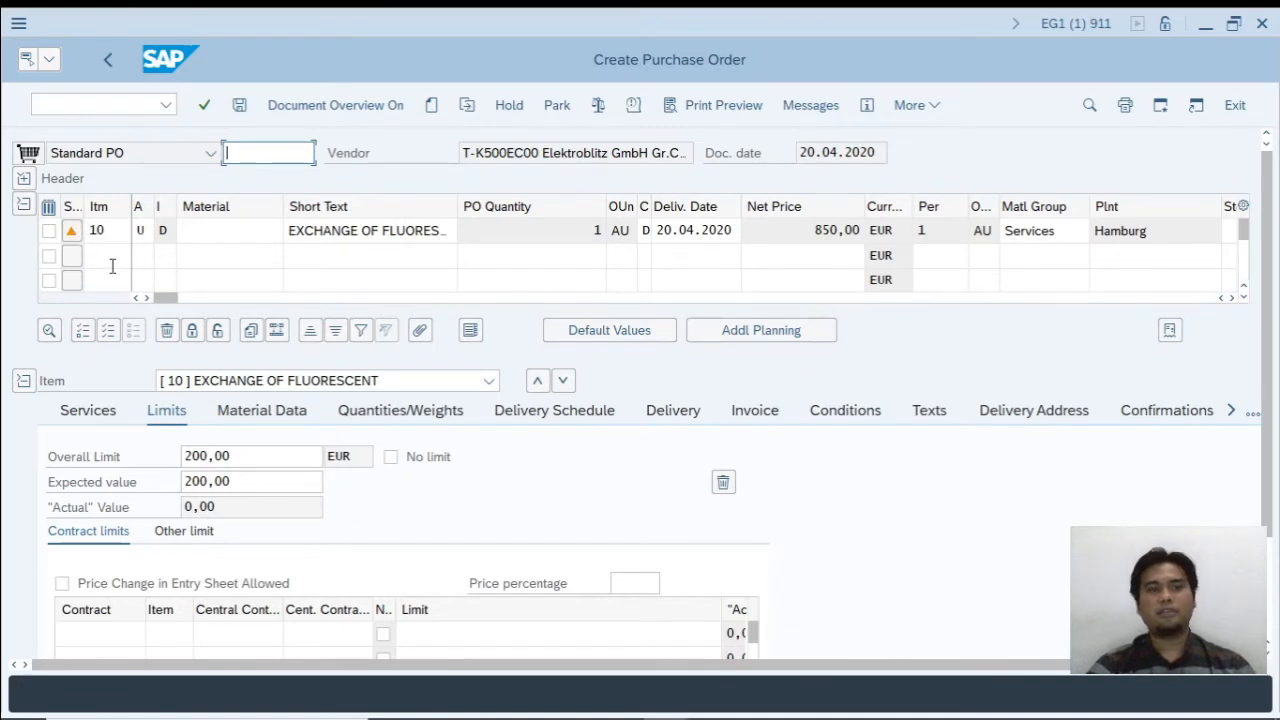
left_click(238, 112)
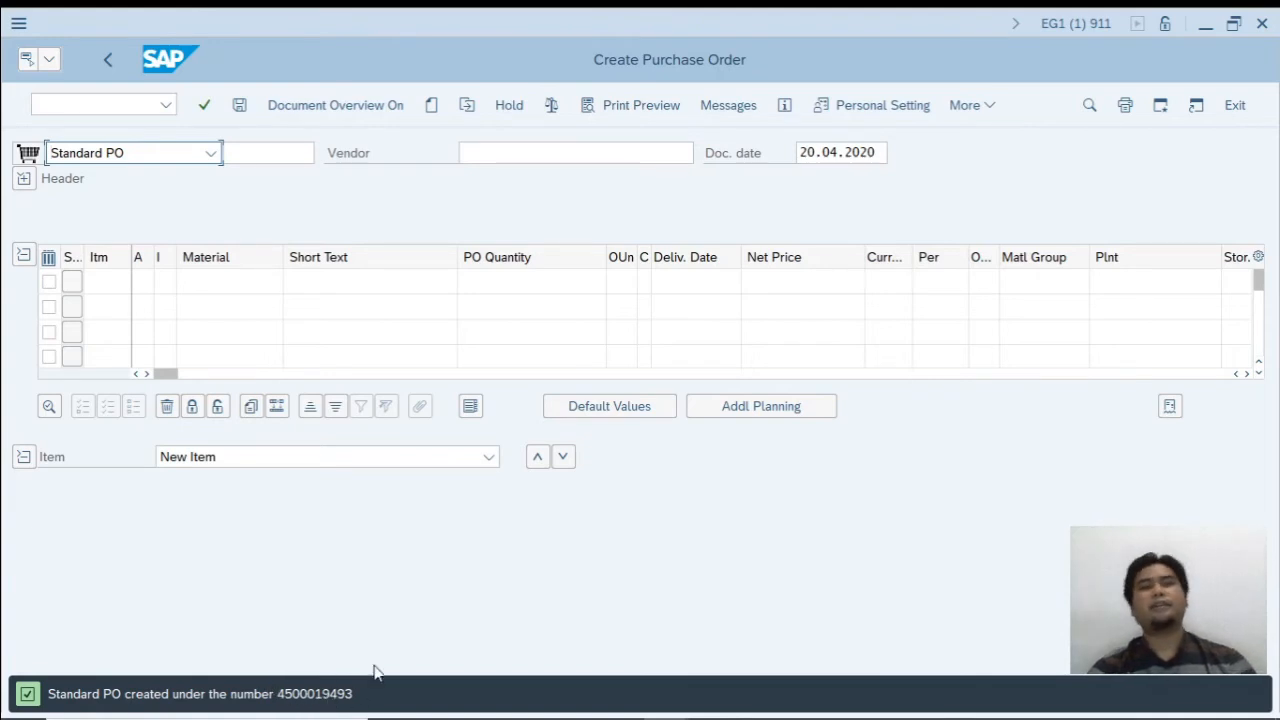
- Switch to the Excel exercise sheet and review the exercise 20 details and the exercise 21 service entry sheet requirements
key("alt+Tab")
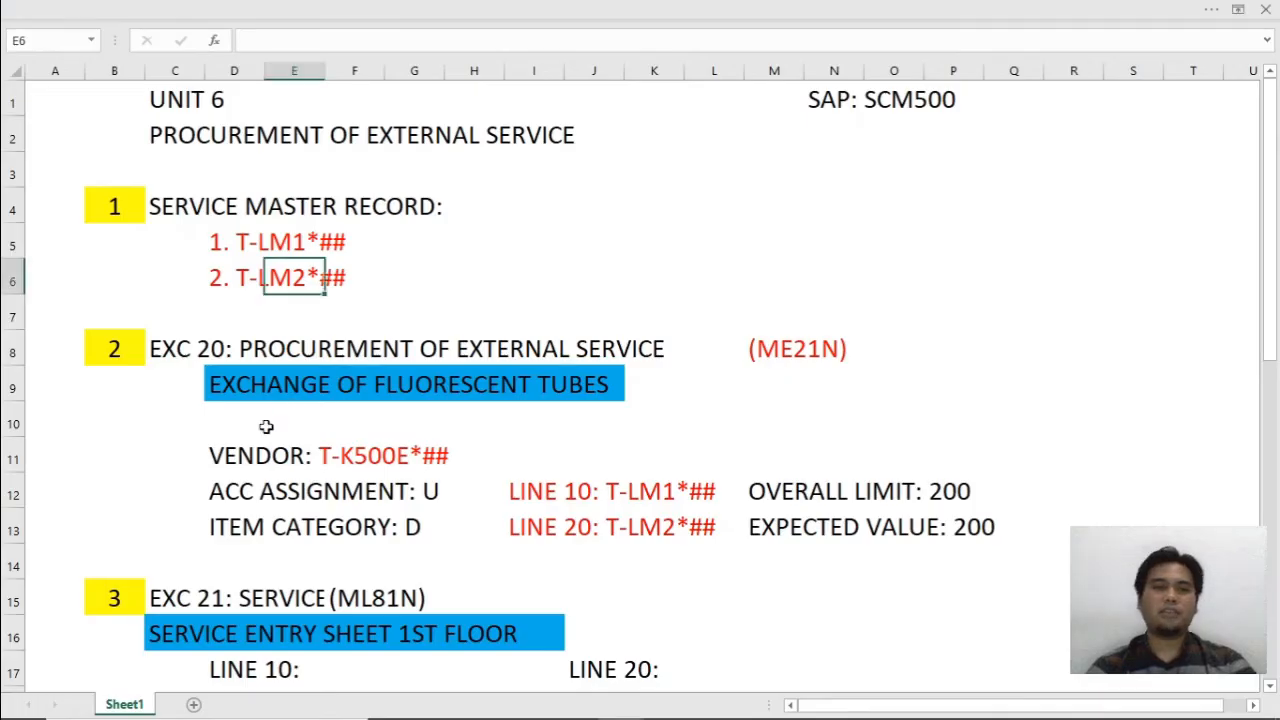
left_click(427, 377)
left_click(129, 360)
left_click(314, 362)
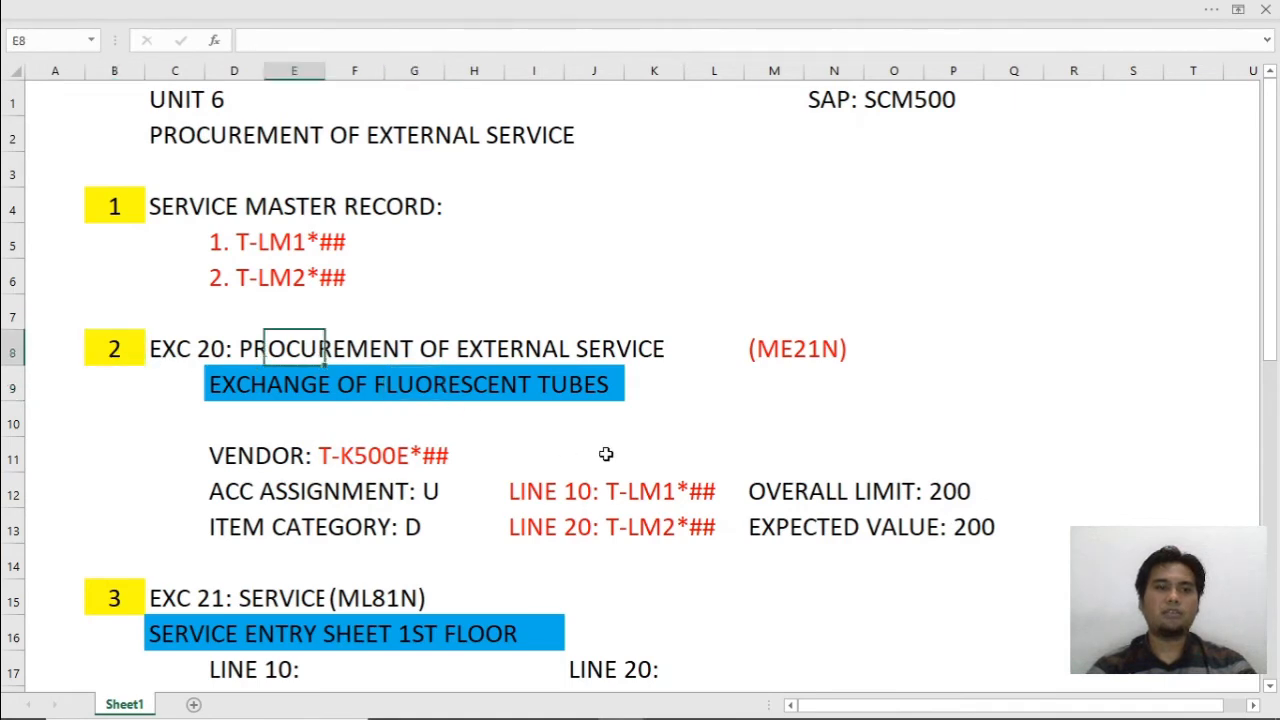
left_click(652, 380)
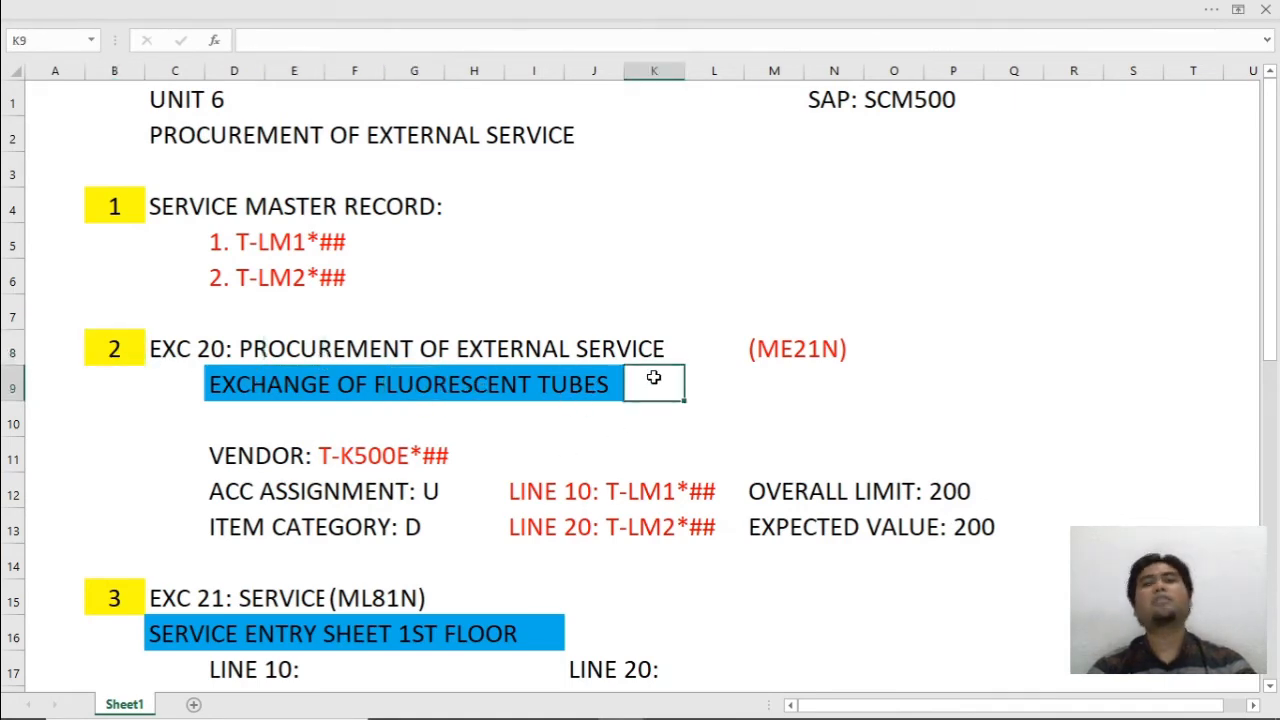
left_click(366, 410)
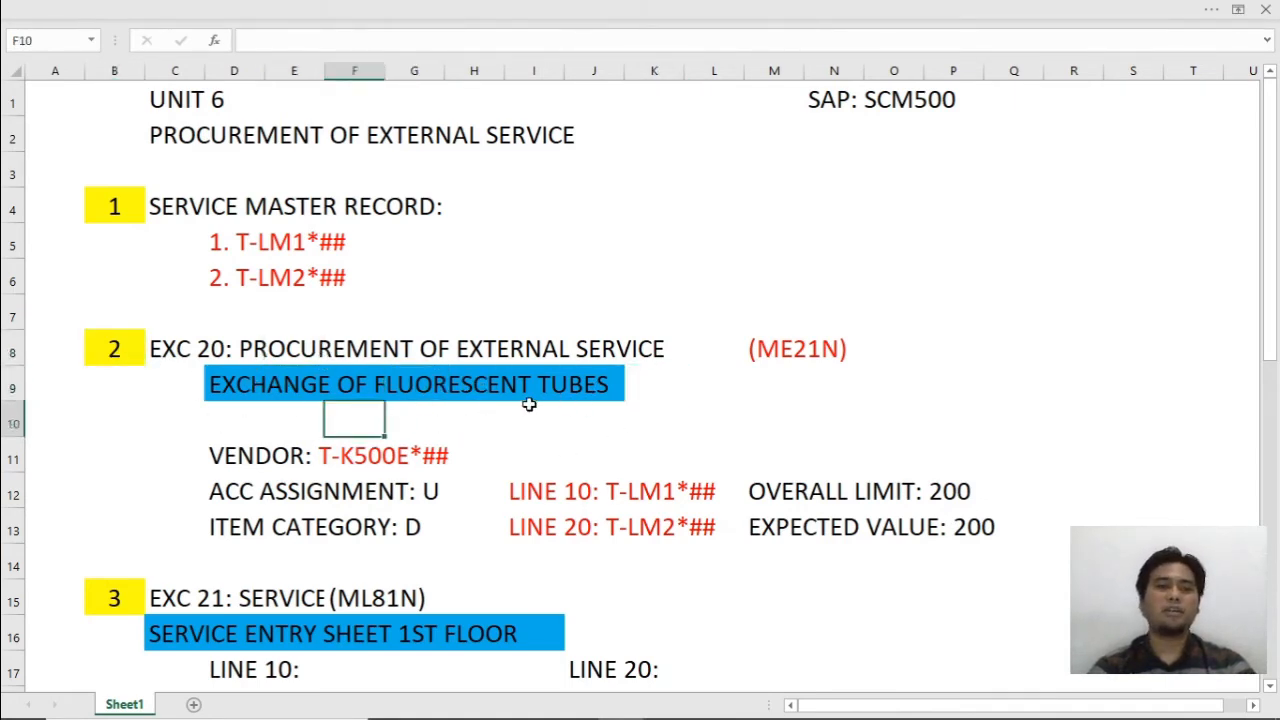
left_click(530, 410)
left_click(280, 462)
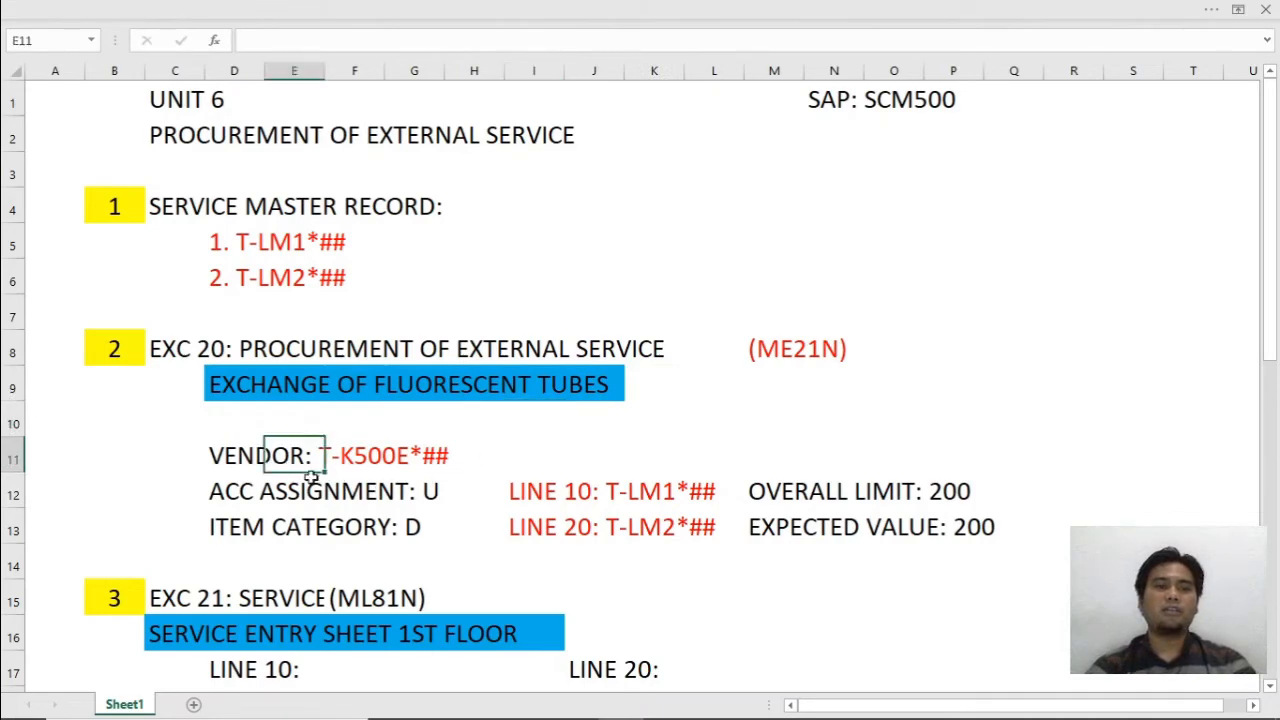
left_click(632, 498)
left_click(896, 518)
scroll(556, 455, "down", 3)
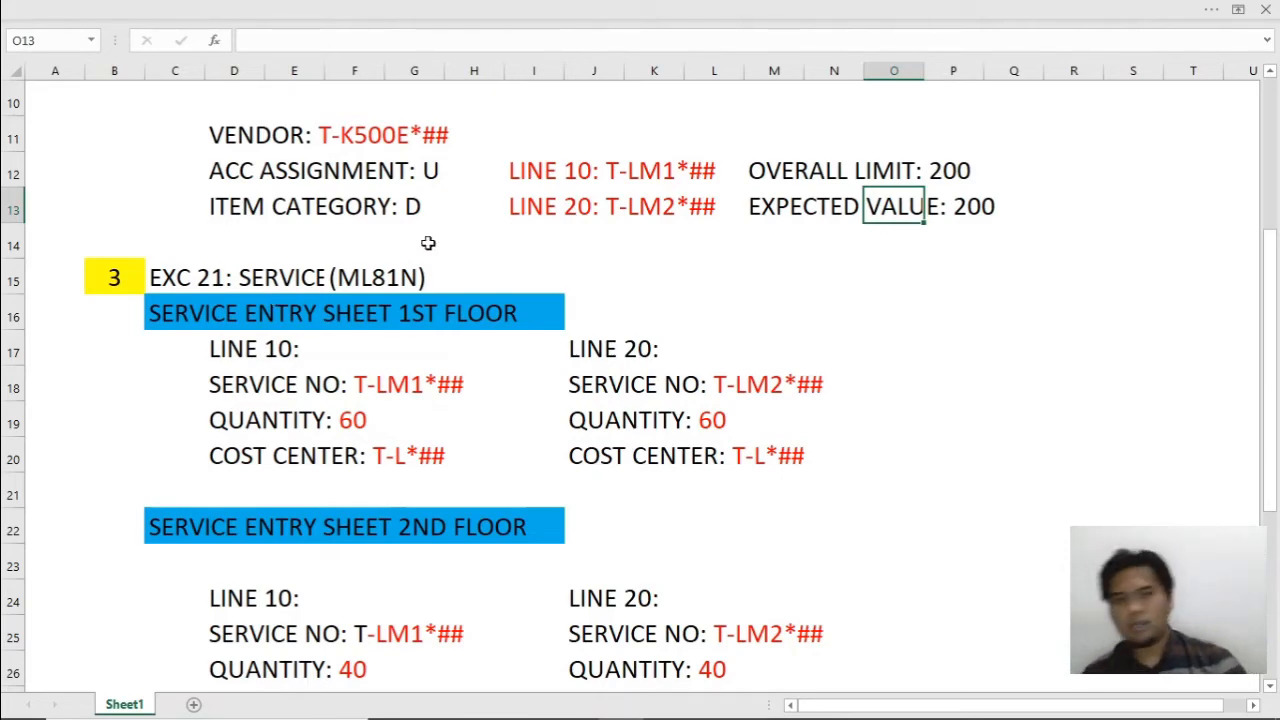
- Return to SAP, leave Create Purchase Order and open the Service Entry Sheet transaction (ML81N)
key("alt+Tab")
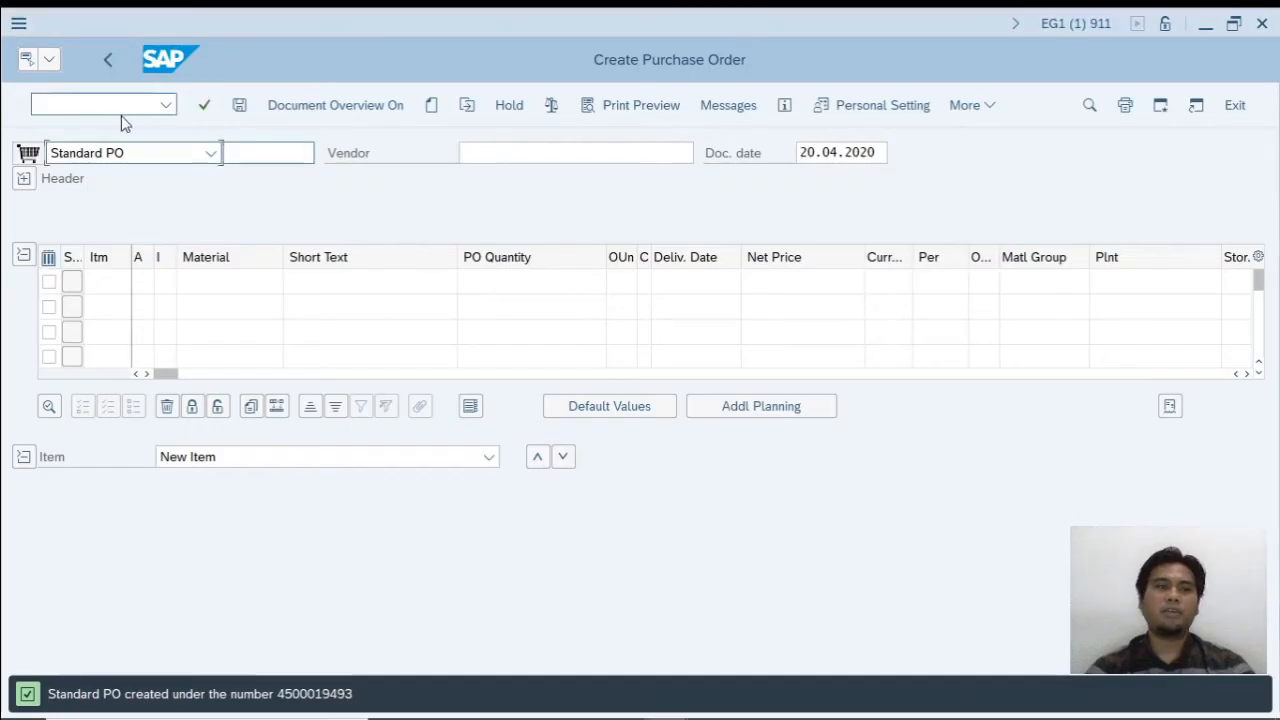
left_click(91, 105)
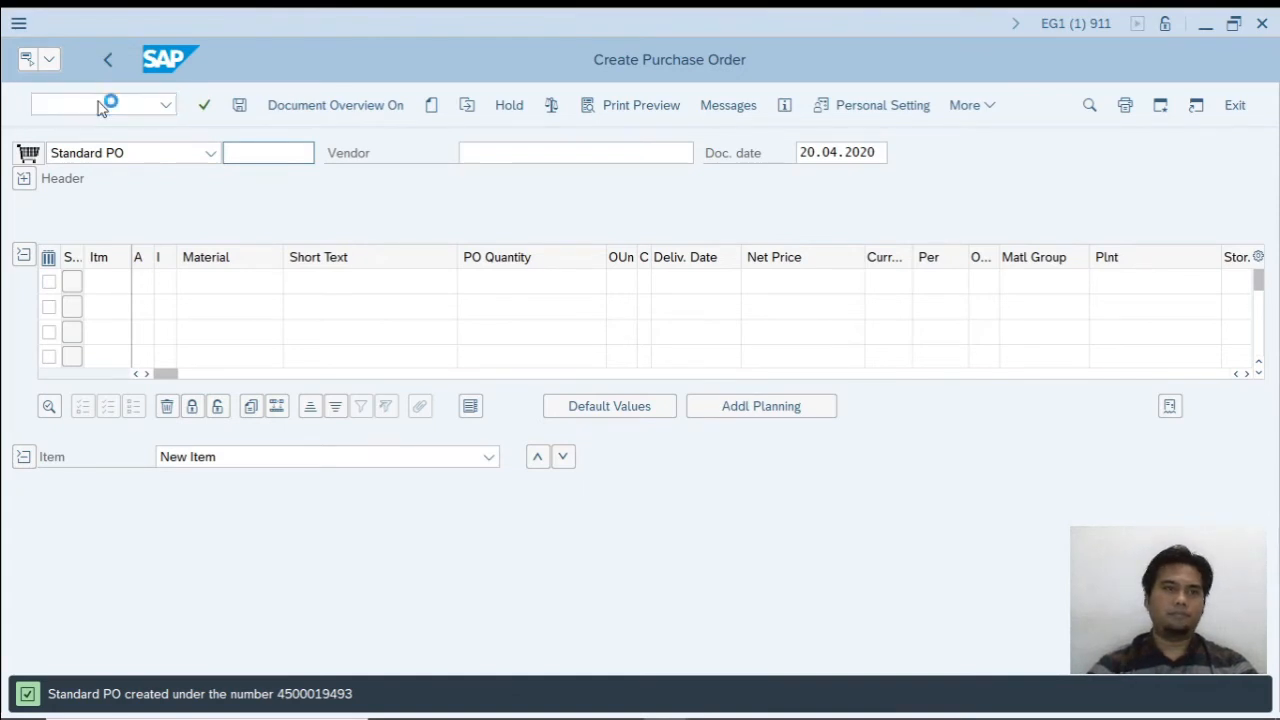
key("Return")
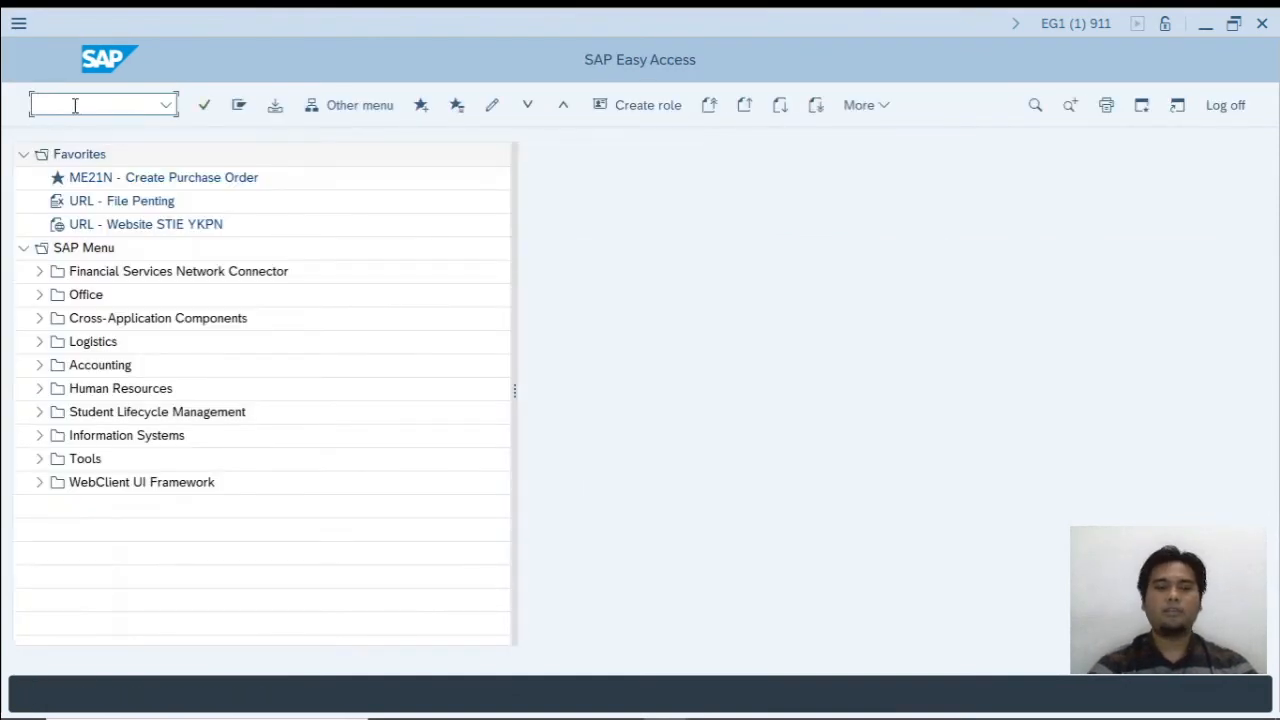
type("ML81N")
key("Return")
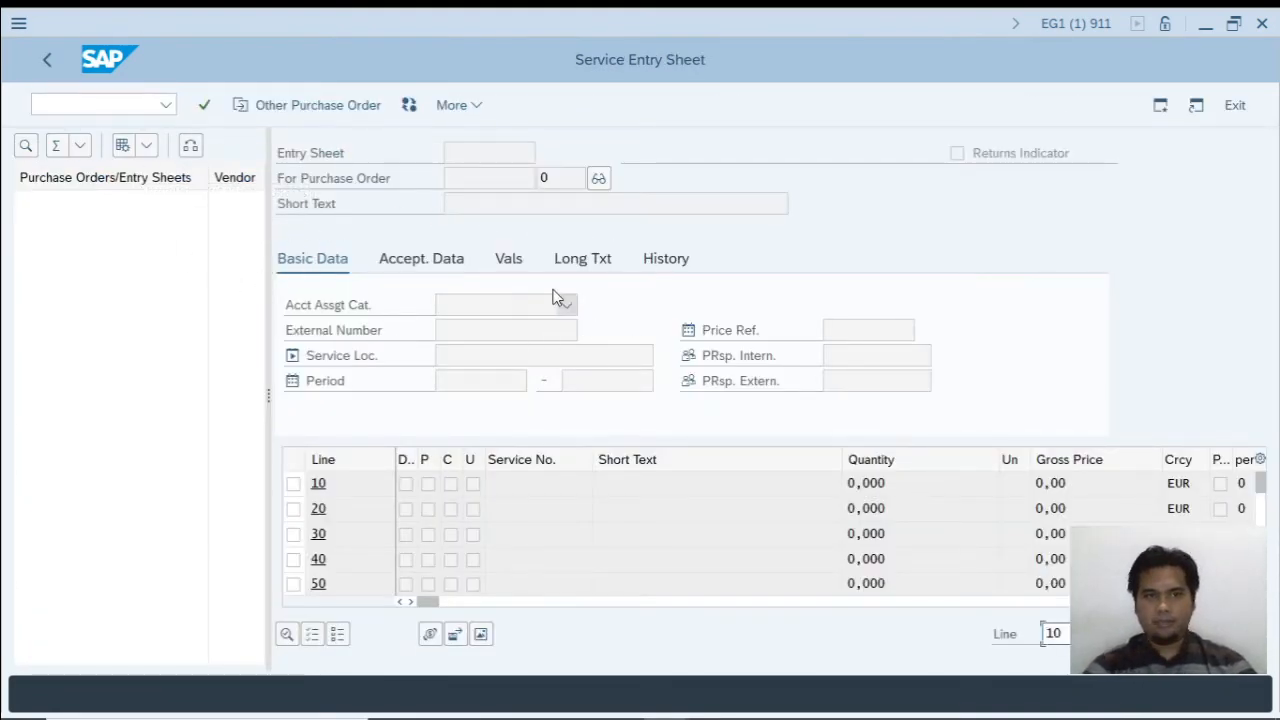
- Look up the purchase order by vendor T-K500EC00 and purchasing organization 1000, and load it for service entry
left_click(300, 107)
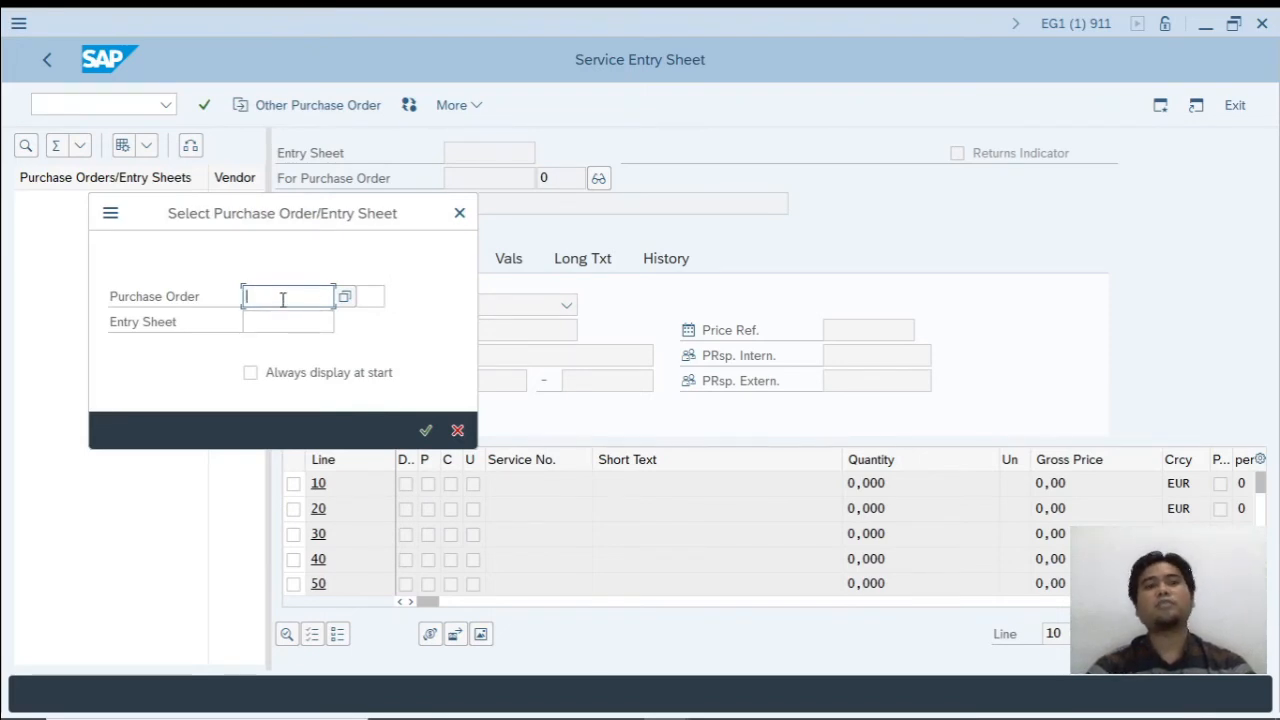
left_click(344, 298)
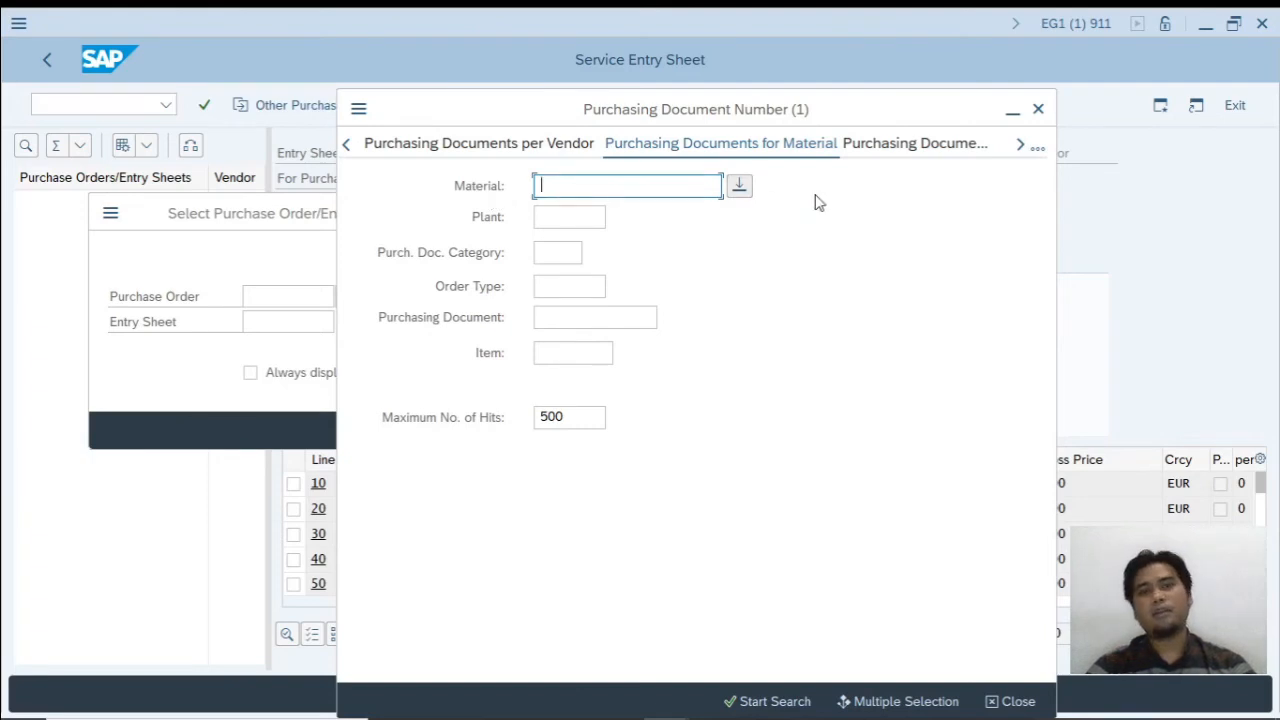
left_click(1037, 148)
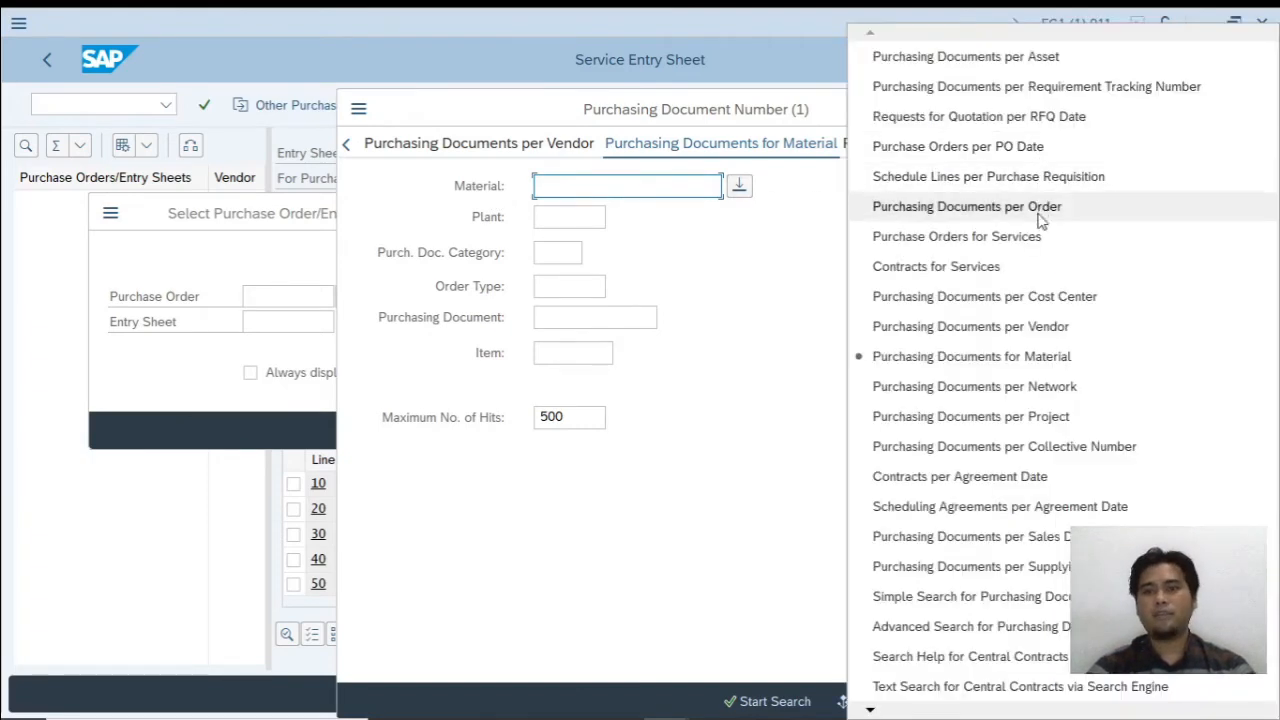
left_click(1050, 328)
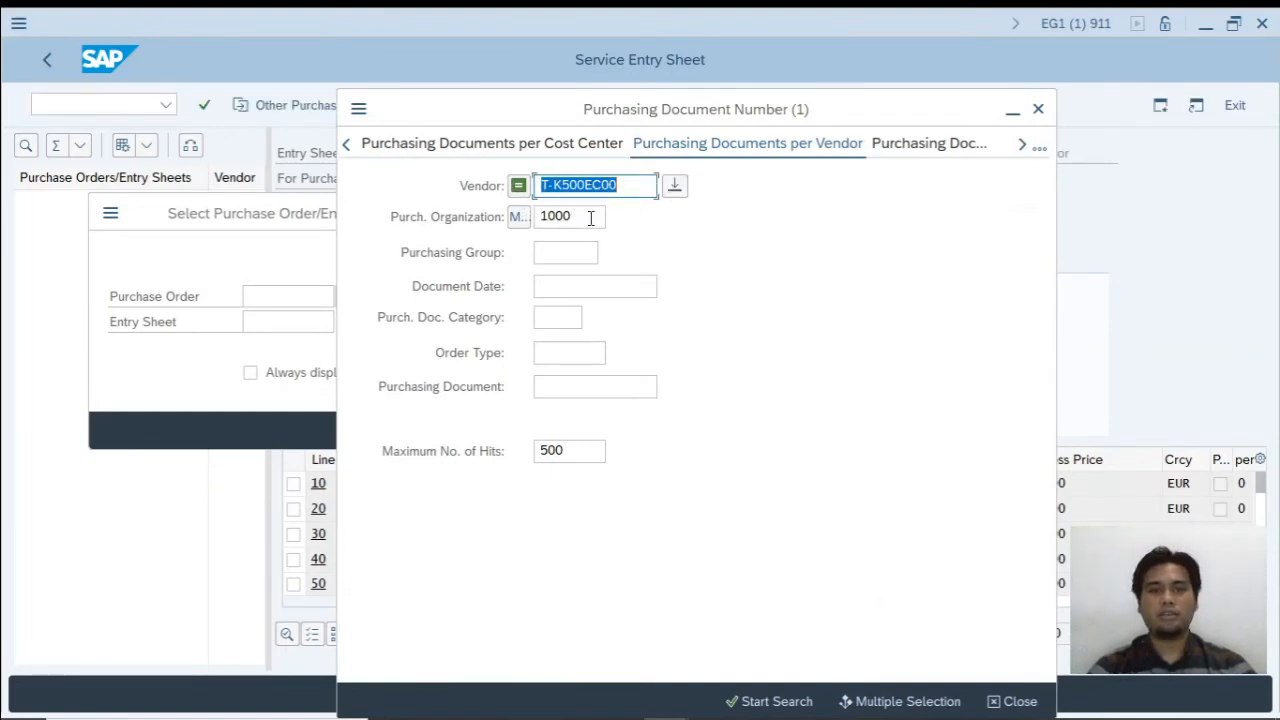
left_click(777, 701)
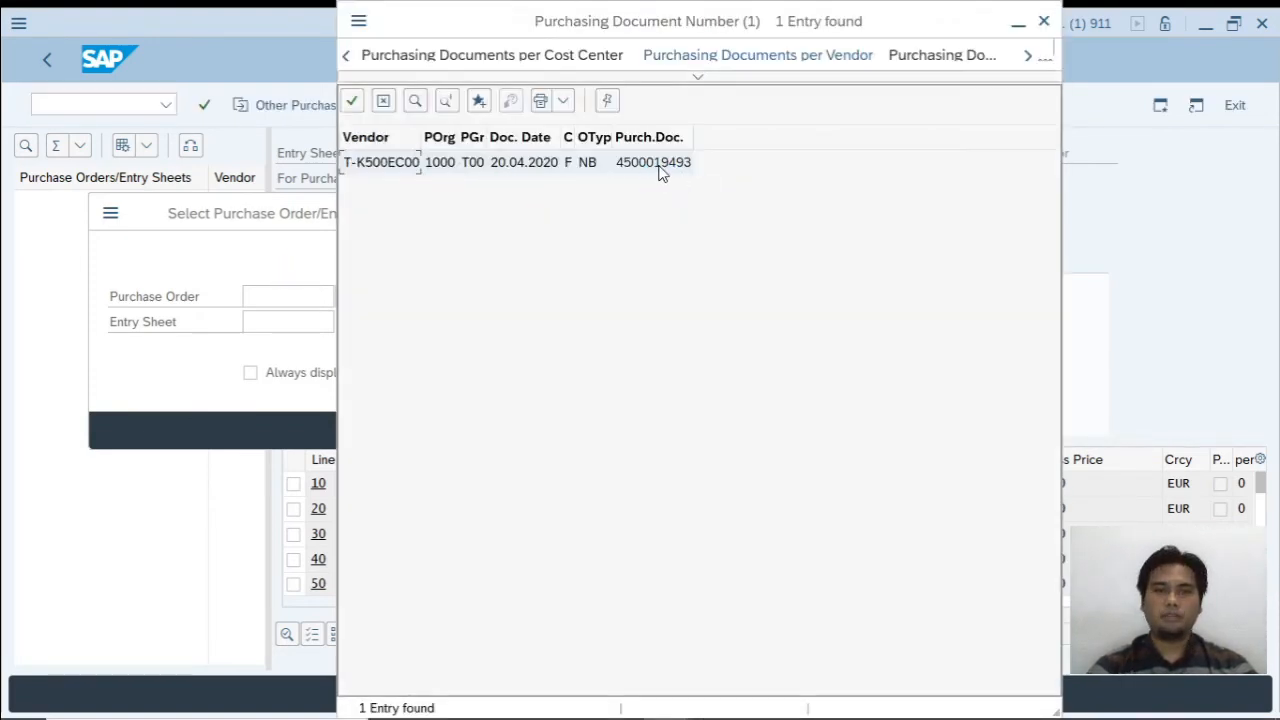
double_click(657, 165)
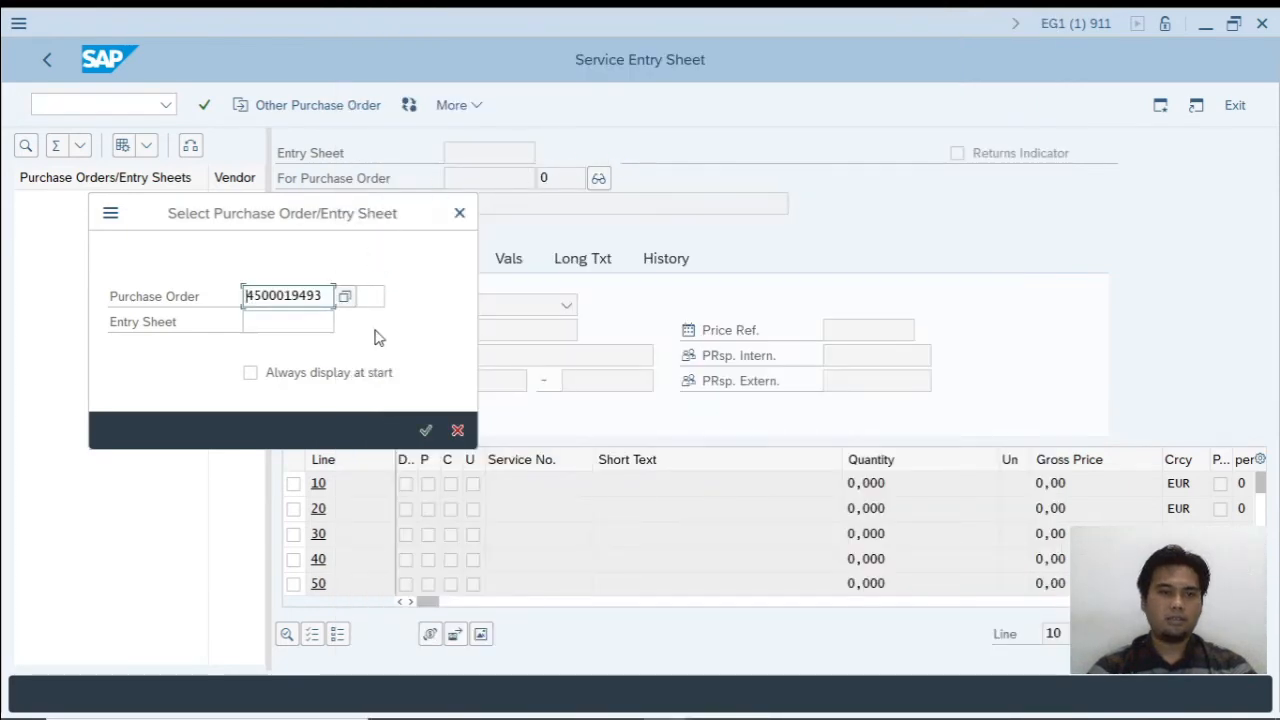
key("Return")
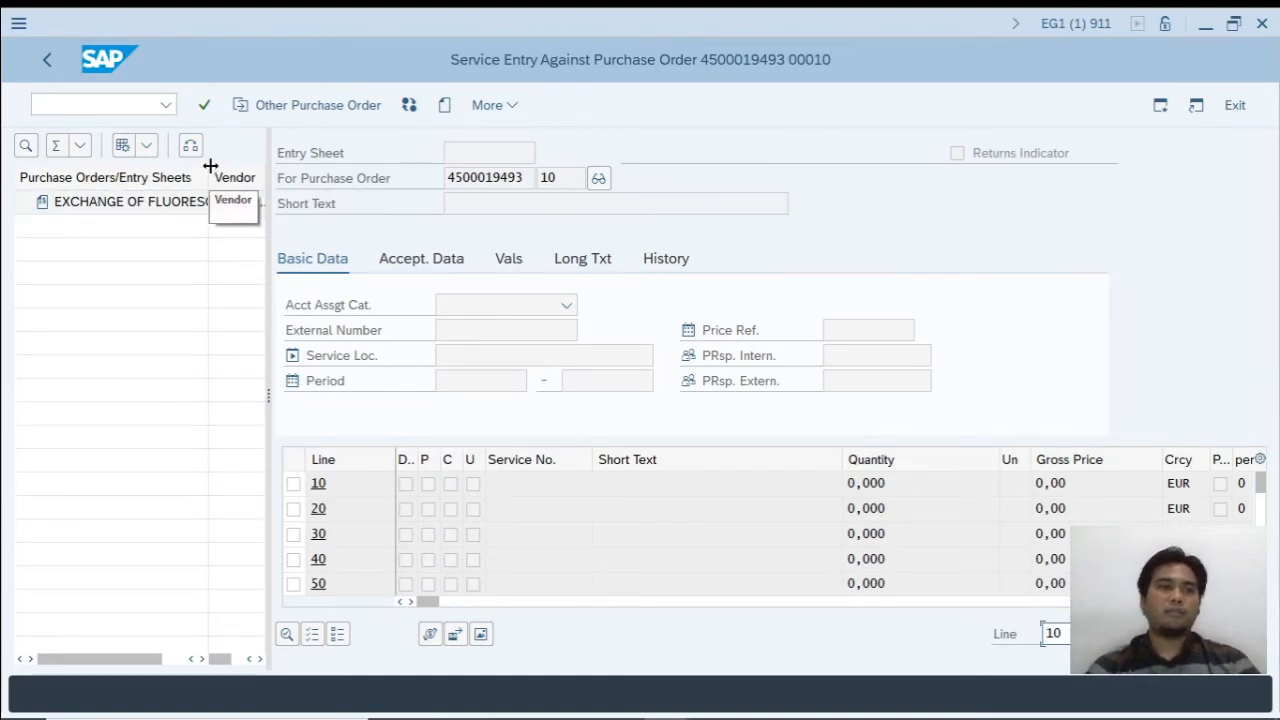
- Create an entry sheet for the fluorescent tube exchange order with the short text "SERVICE EBTRY SHEET, 1ST FLOOR"
mouse_move(211, 177)
left_mouse_down()
mouse_move(254, 177)
mouse_move(220, 177)
left_mouse_up()
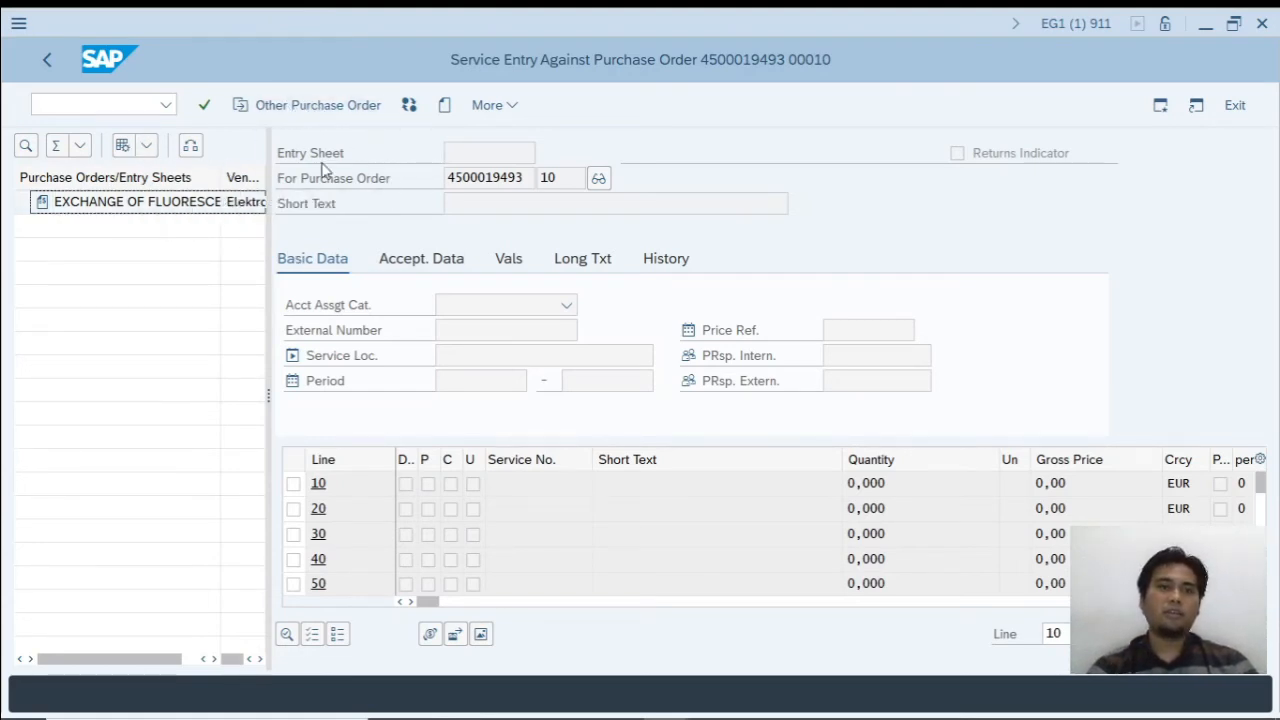
left_click(444, 108)
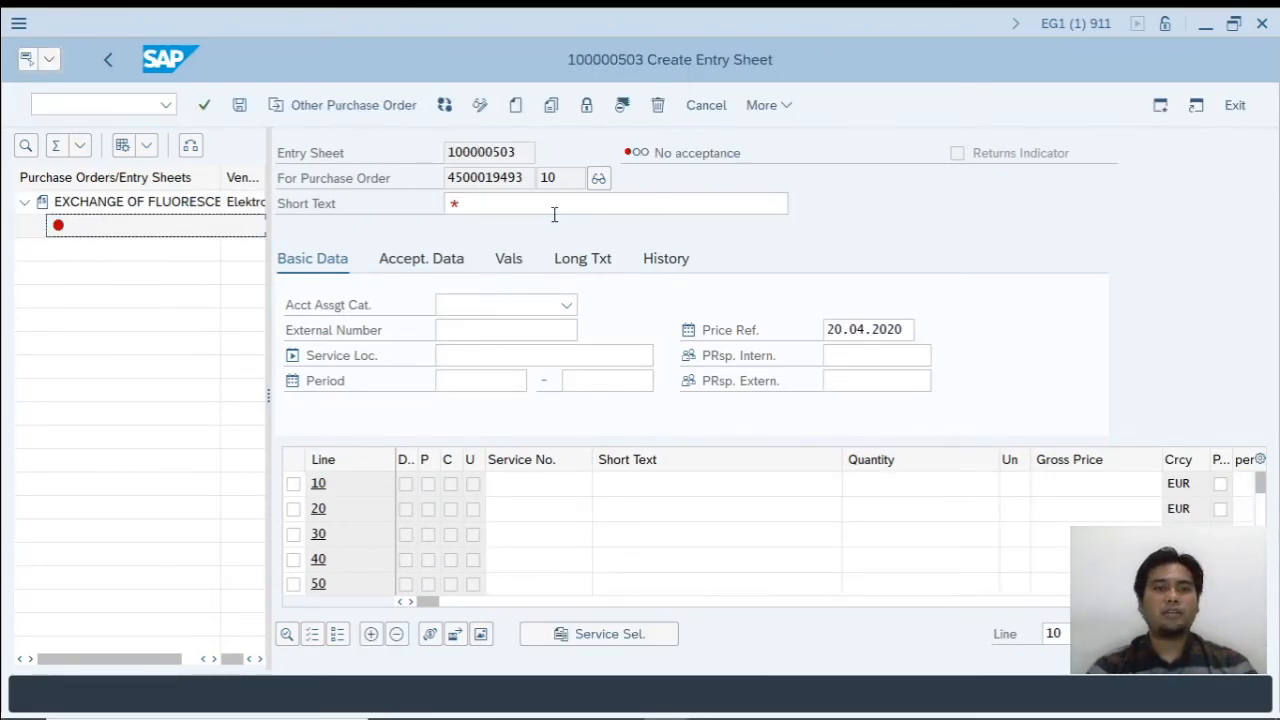
left_click(512, 205)
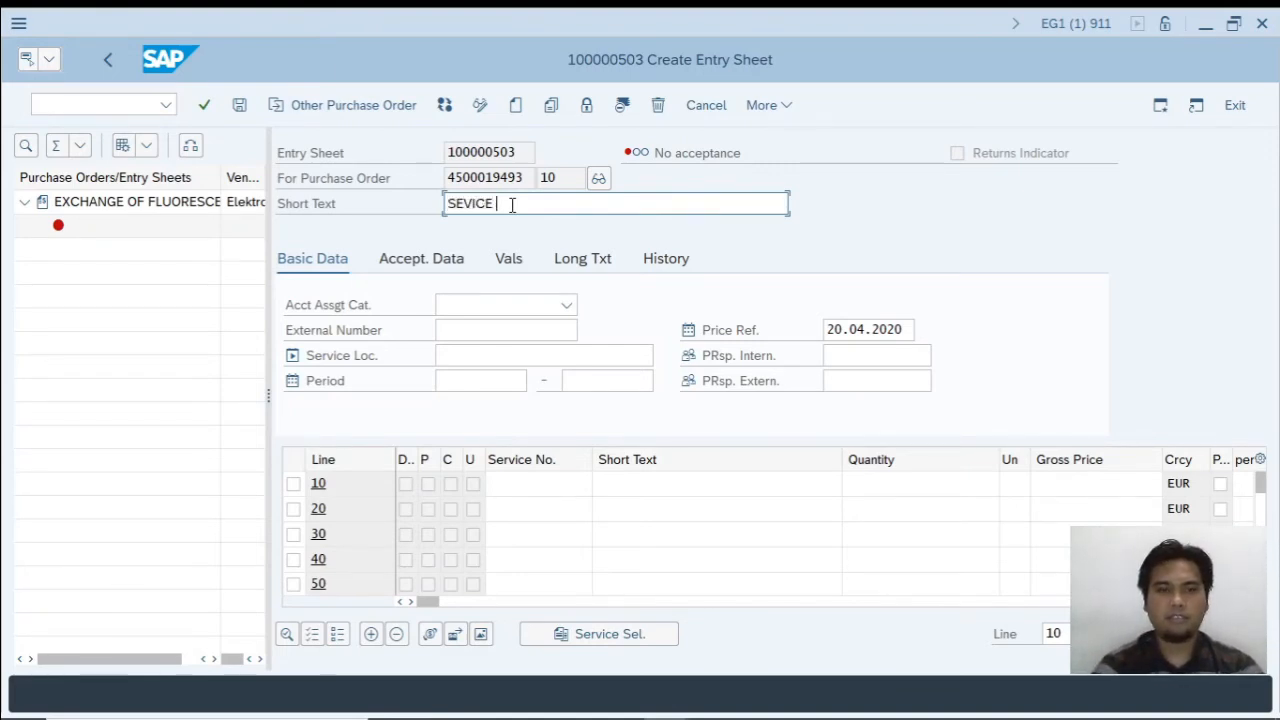
type("SEVICE")
key("BackSpace")
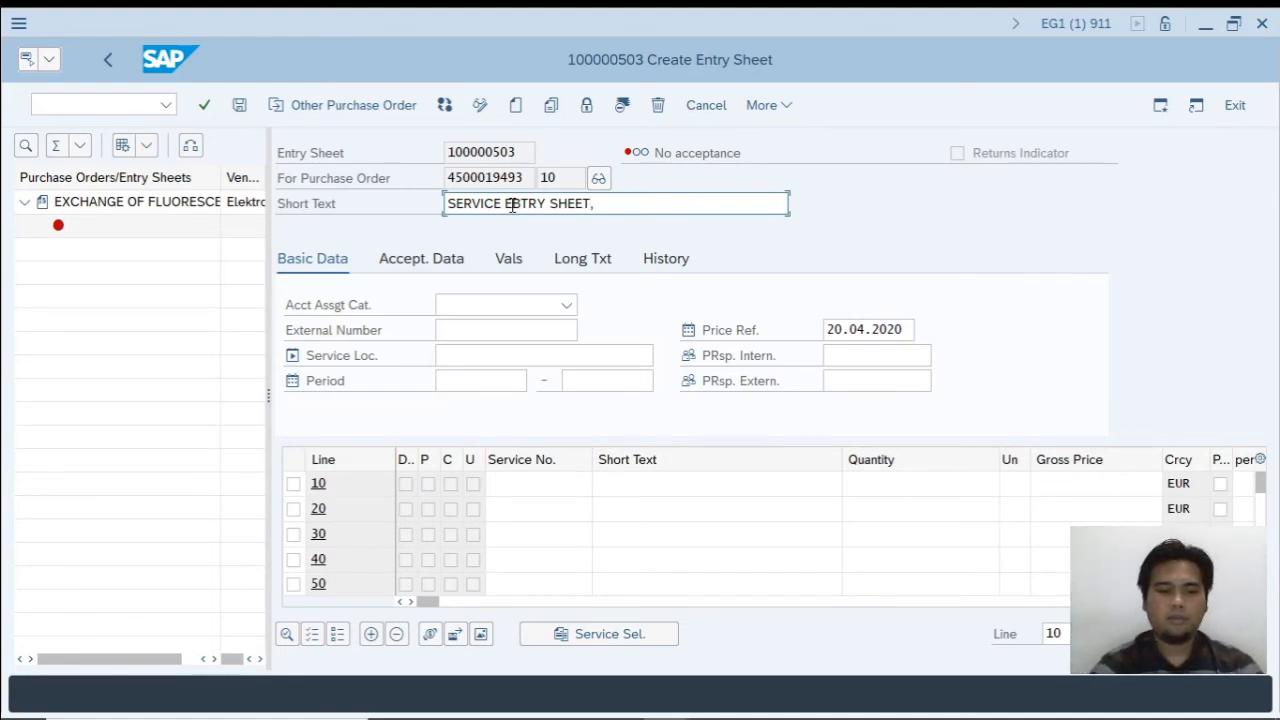
type("FLOOR")
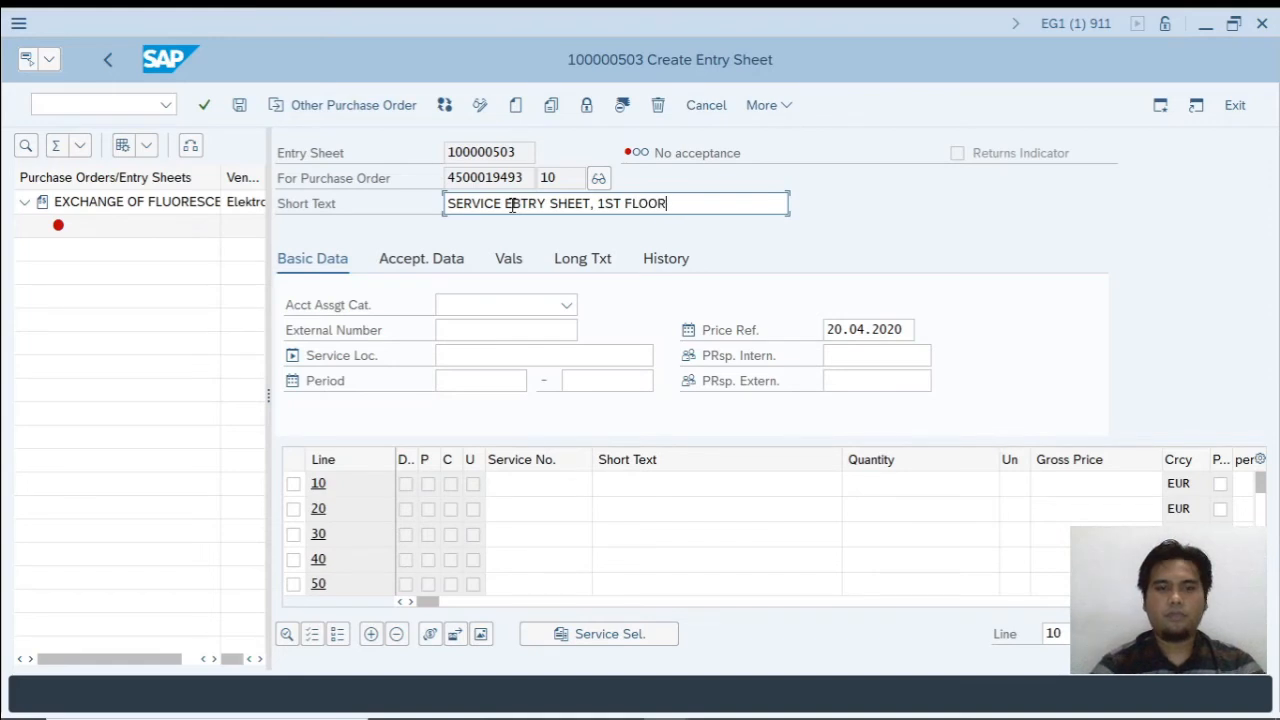
- Set the entry sheet's account assignment category to Cost center and its external number to 470000
left_click(562, 304)
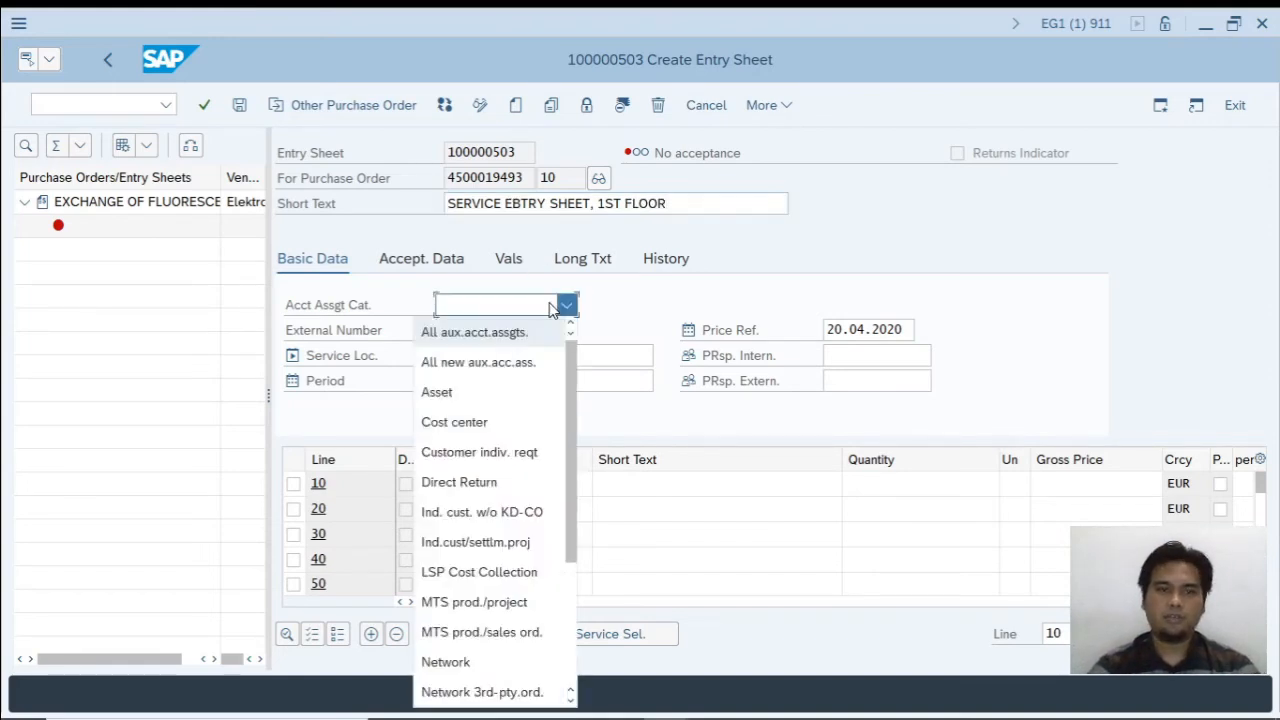
left_click(480, 422)
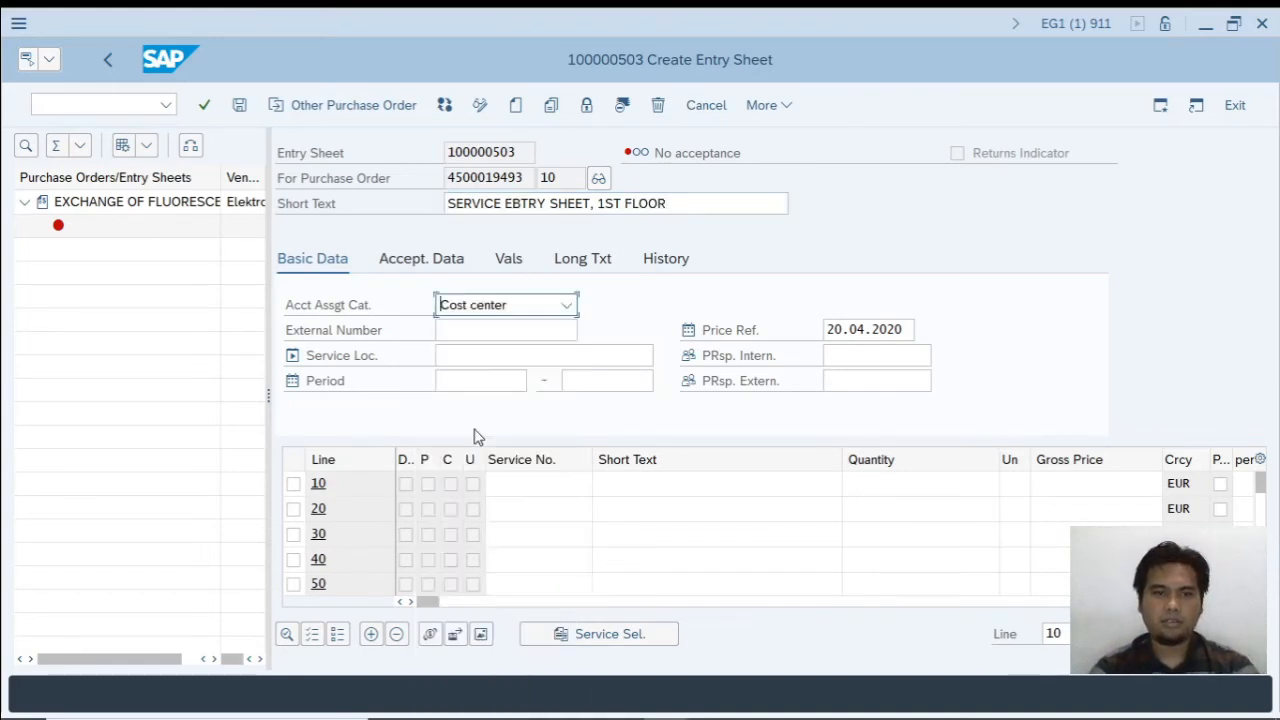
left_click(497, 338)
type("47")
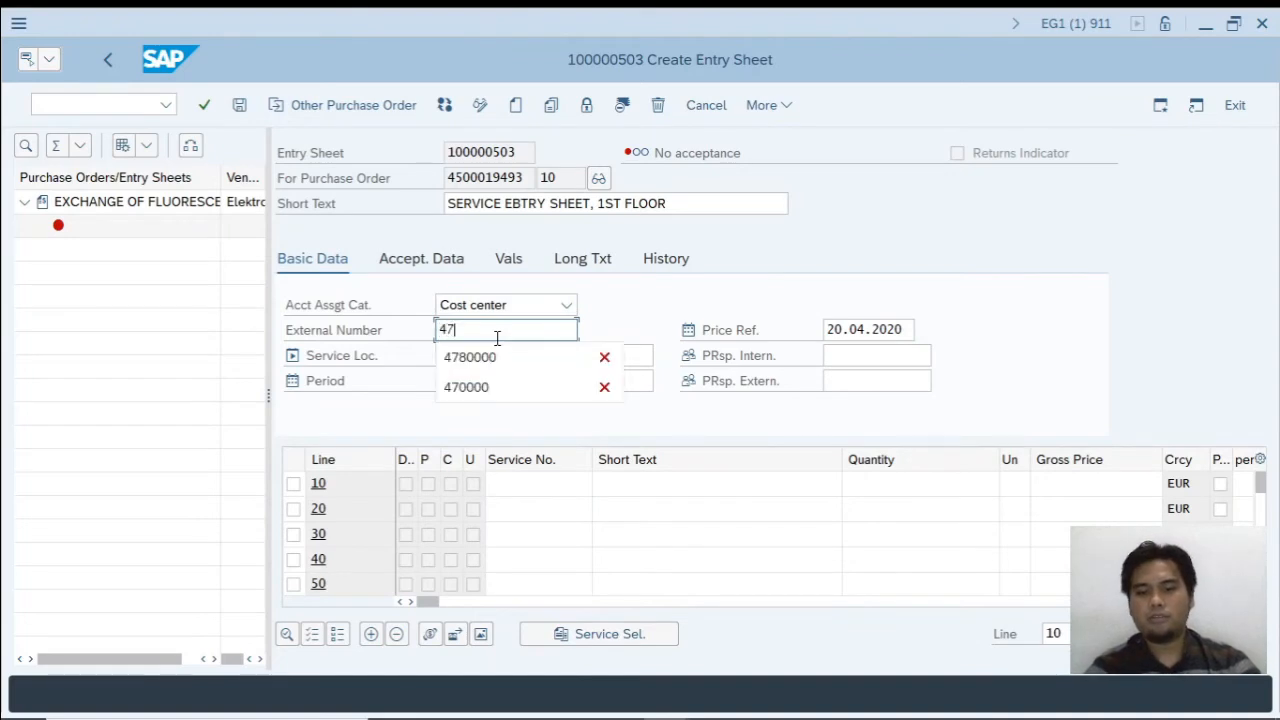
type("00")
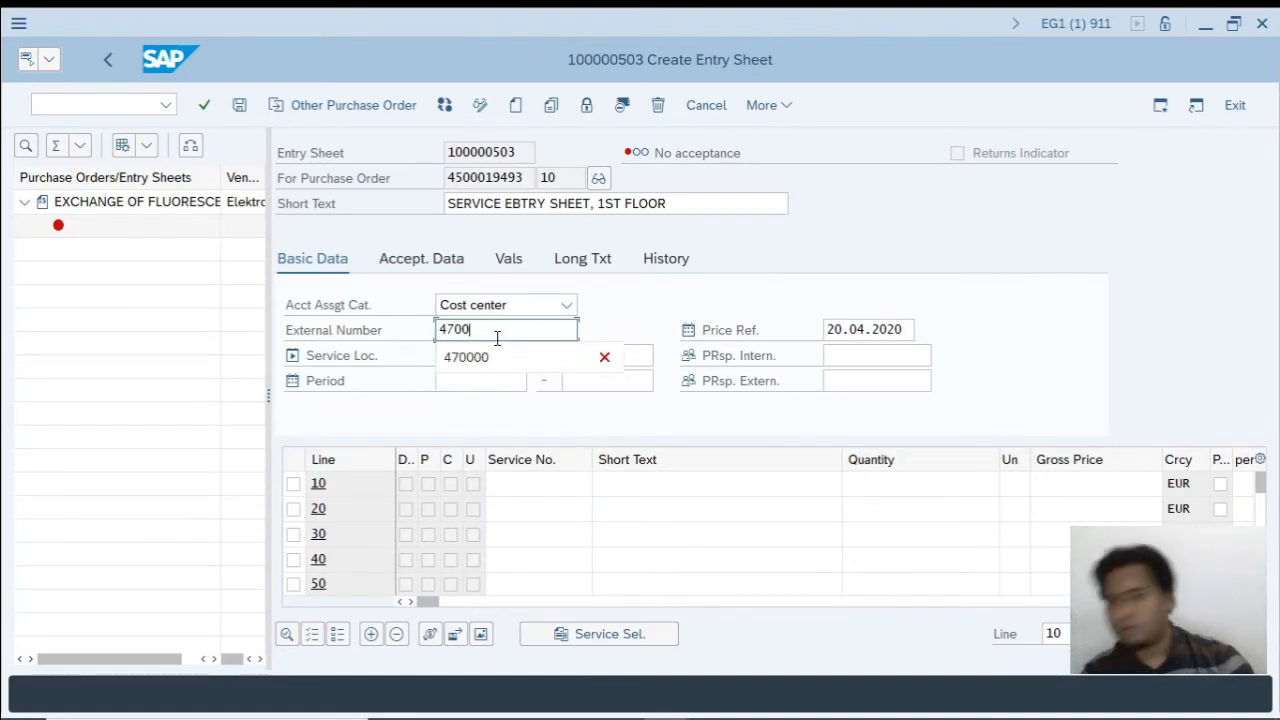
type("00")
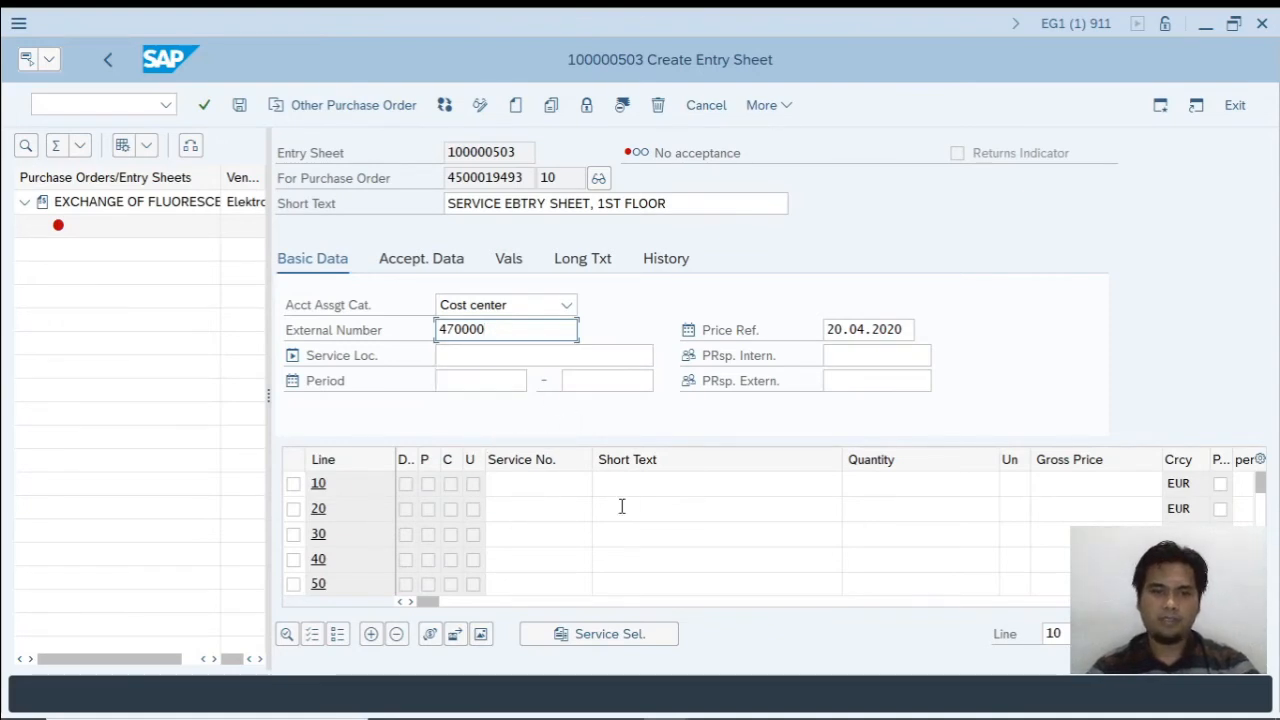
- Enter service number T-LM1C00 on line 10 and T-LM2C00 on line 20
left_click(520, 483)
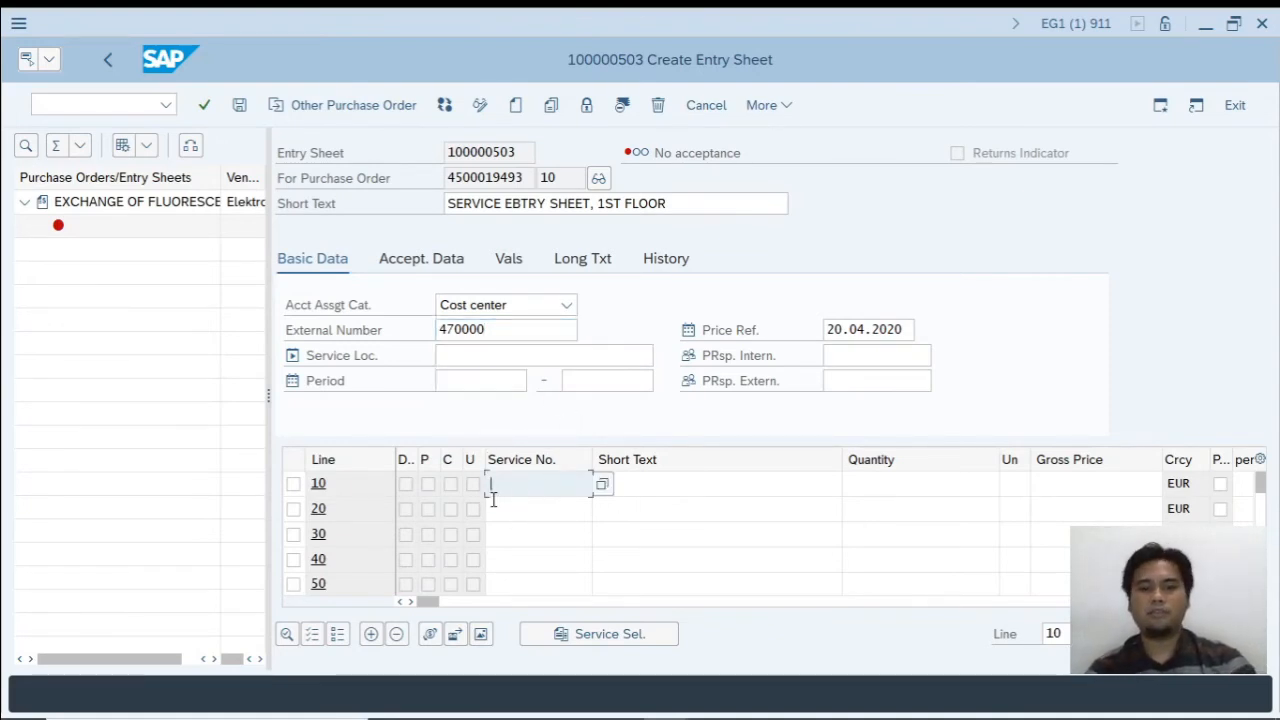
type("T-L")
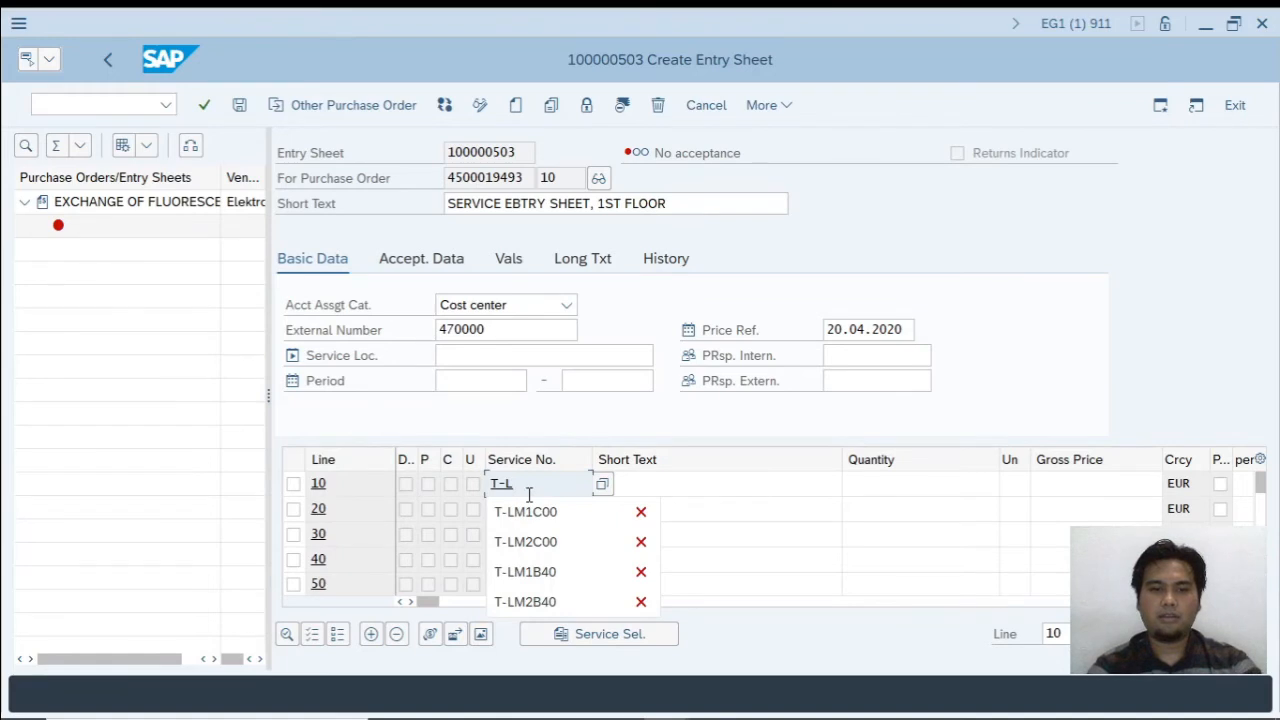
type("M1C00")
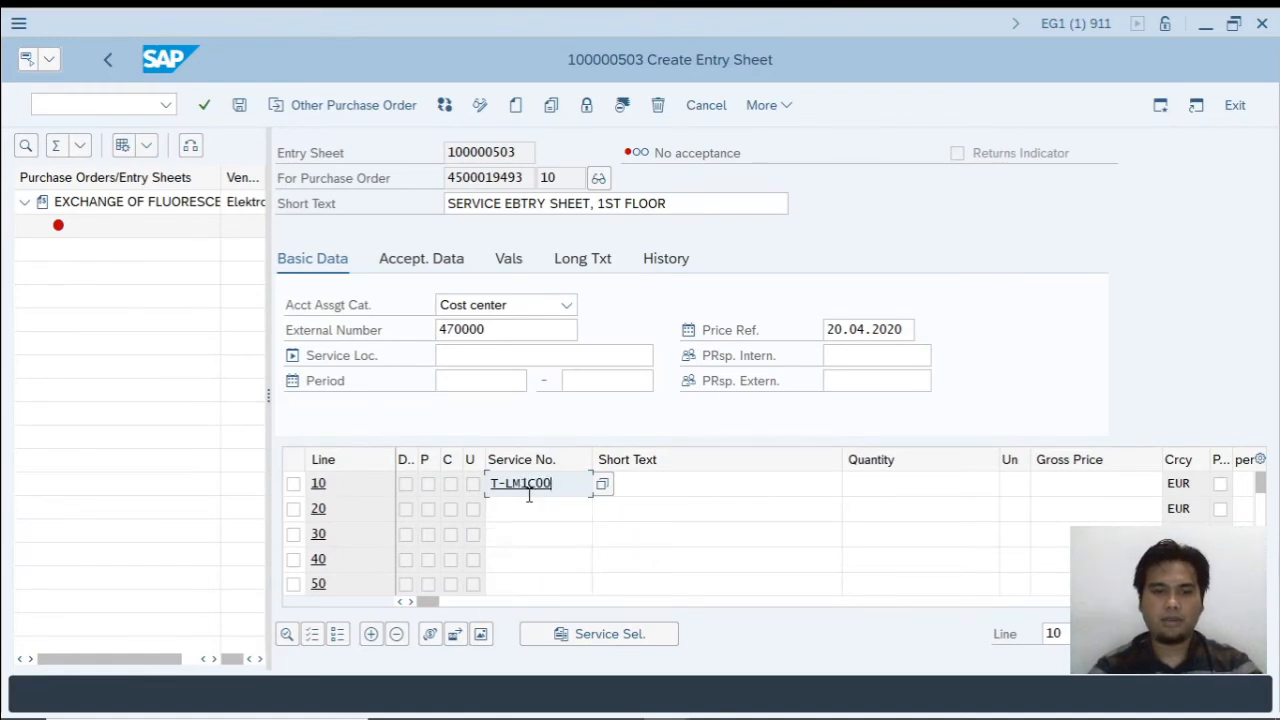
left_click(536, 508)
type("T")
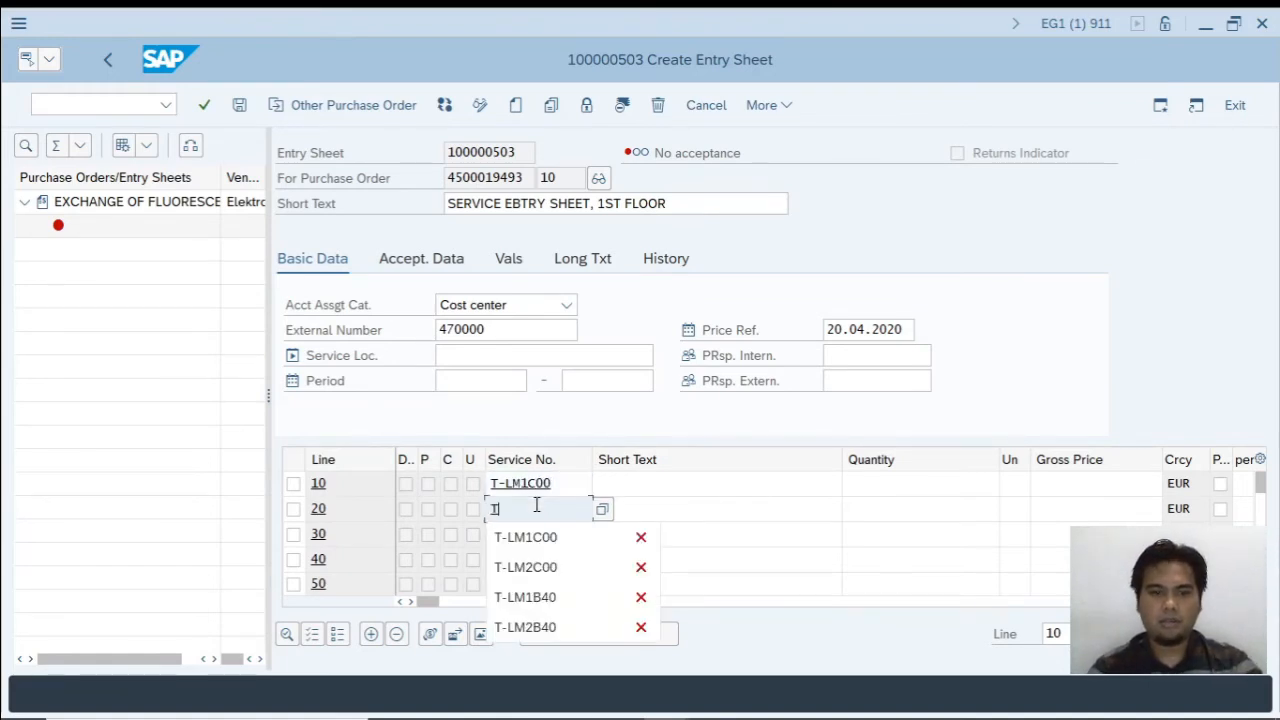
left_click(557, 563)
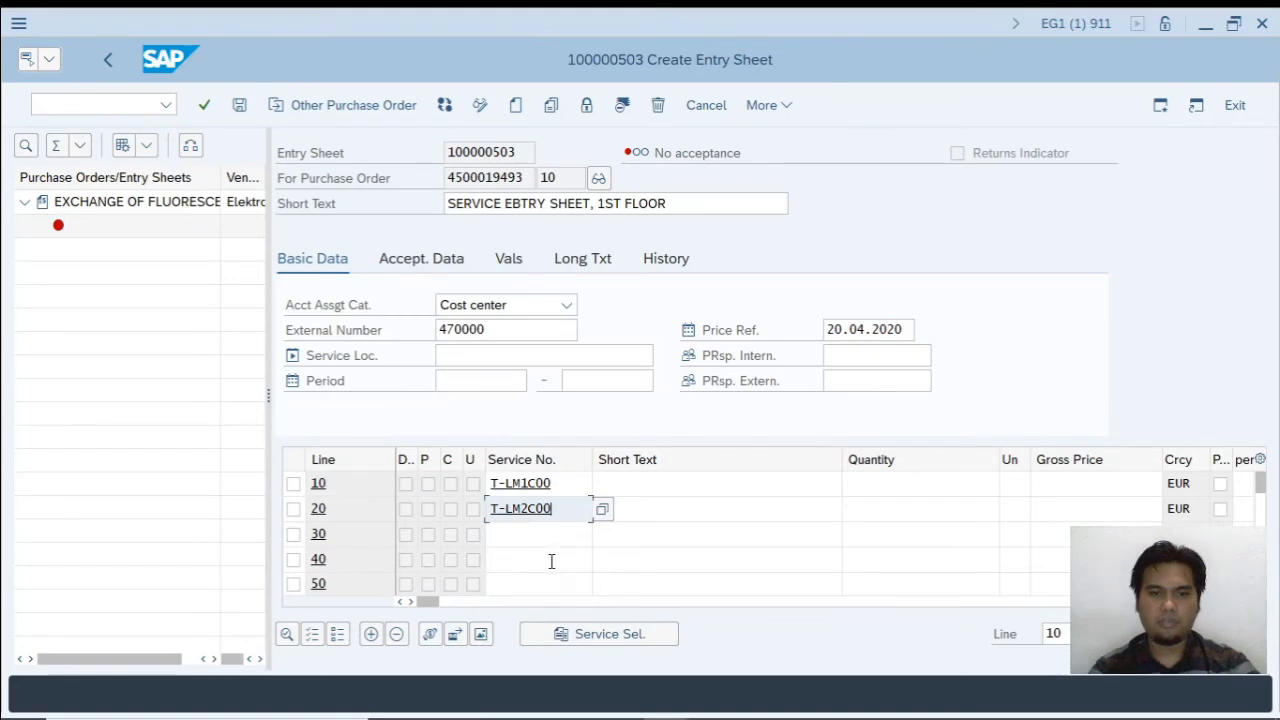
- Set the quantity of service lines 10 and 20 to 60 each
left_click(890, 483)
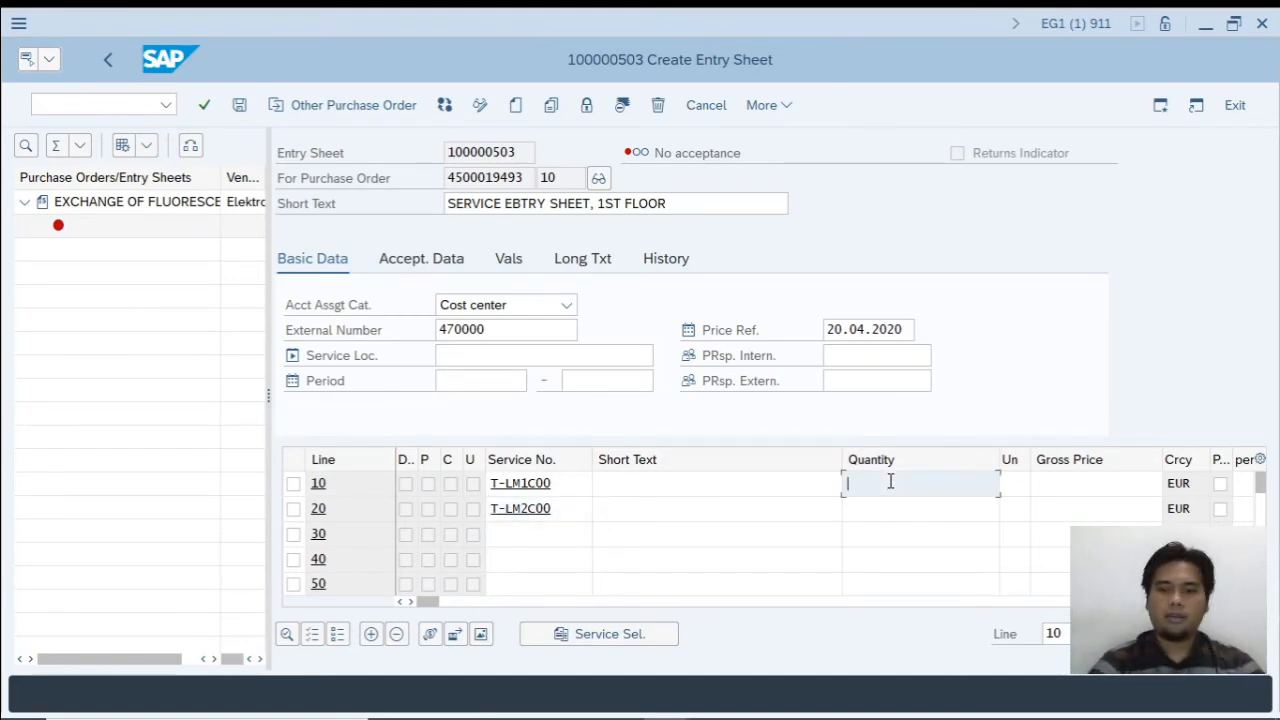
type("8")
key("BackSpace")
type("60")
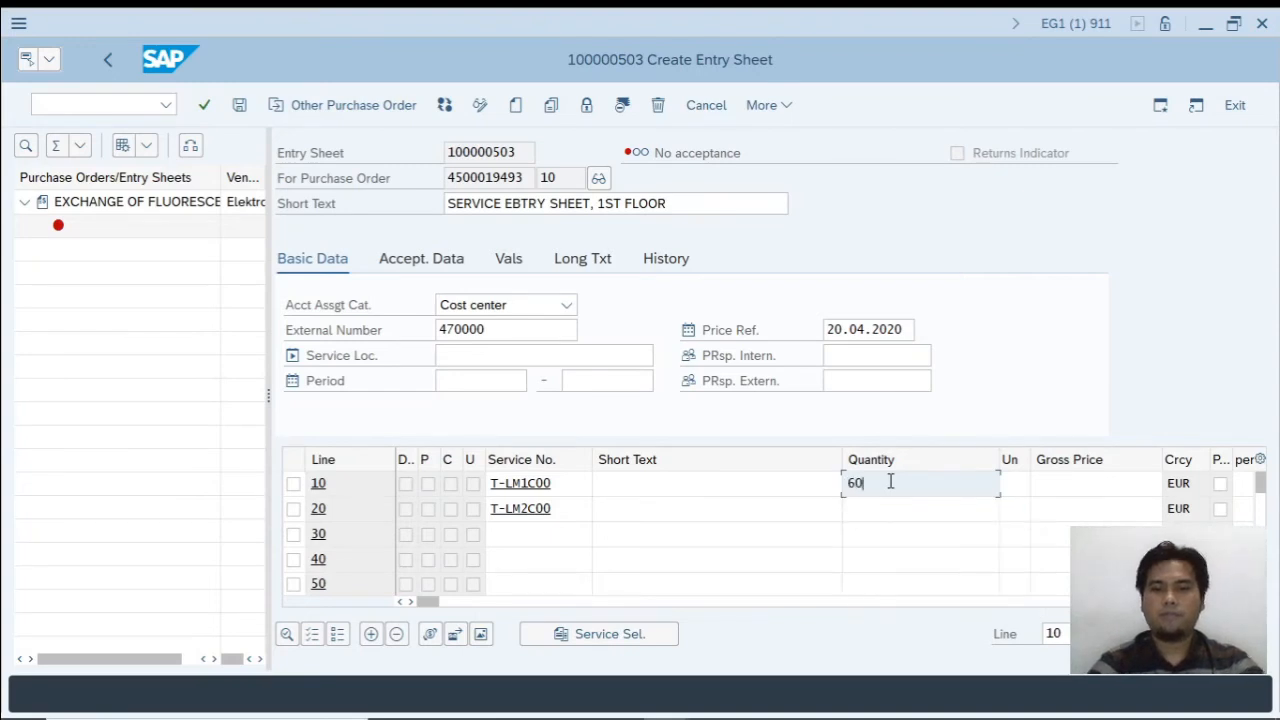
left_click(888, 512)
type("6")
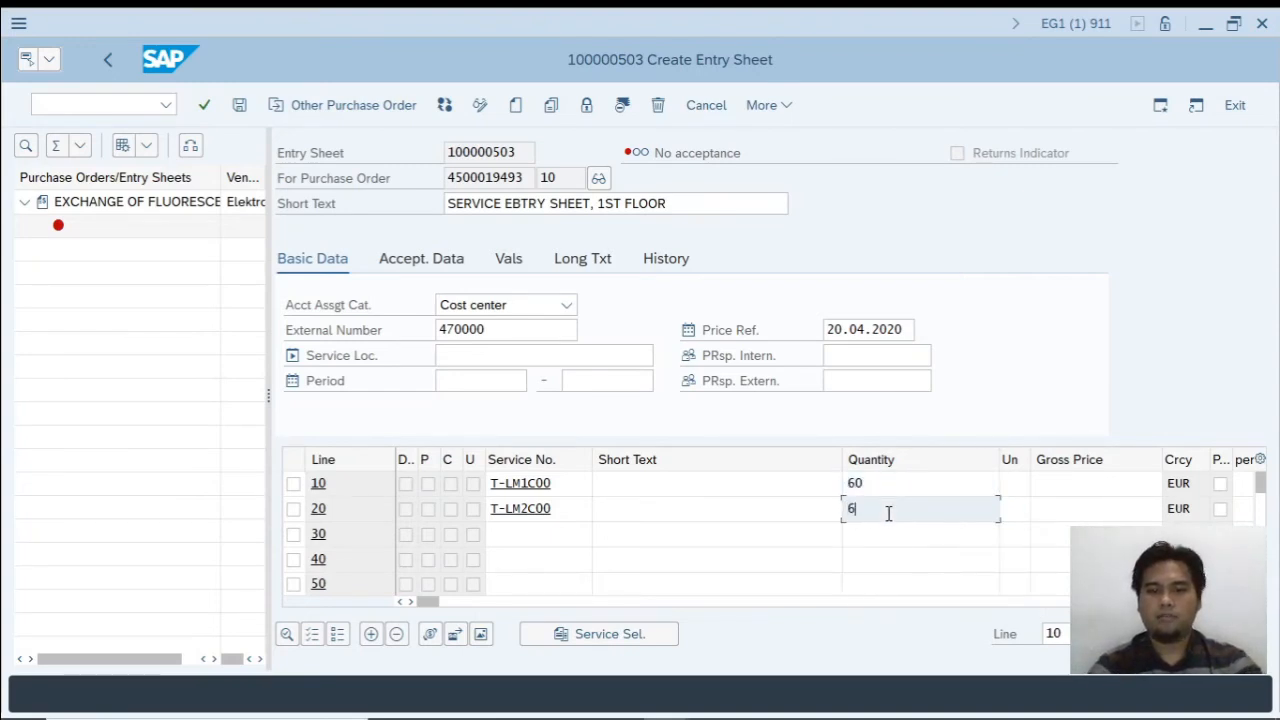
type("0")
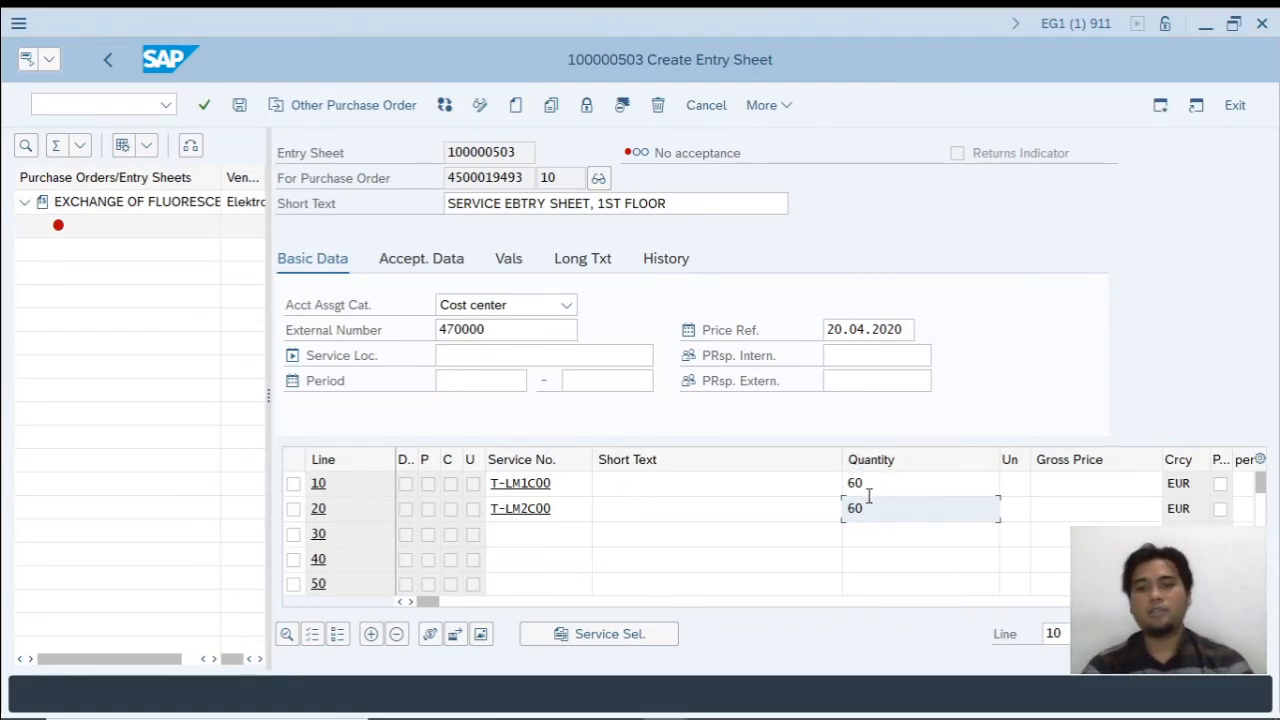
- Try assigning cost center T-LMC00 to service lines 10 and 20
left_click(900, 483)
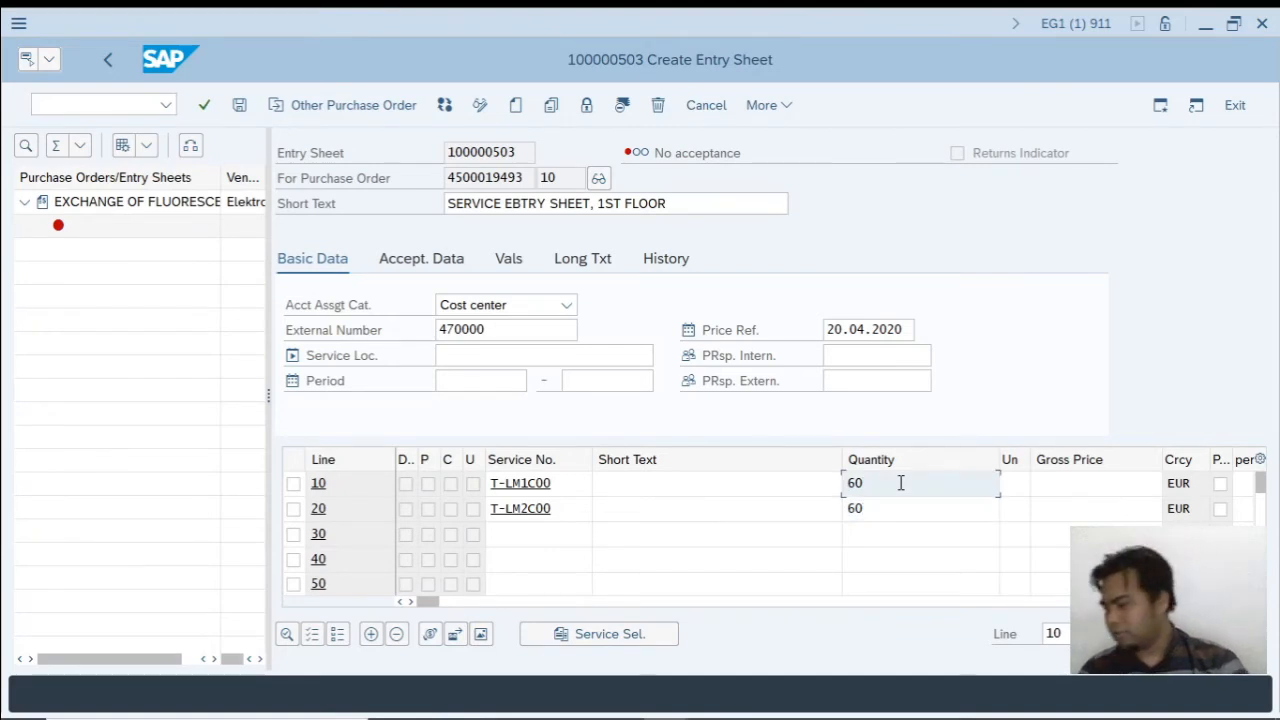
key("Tab")
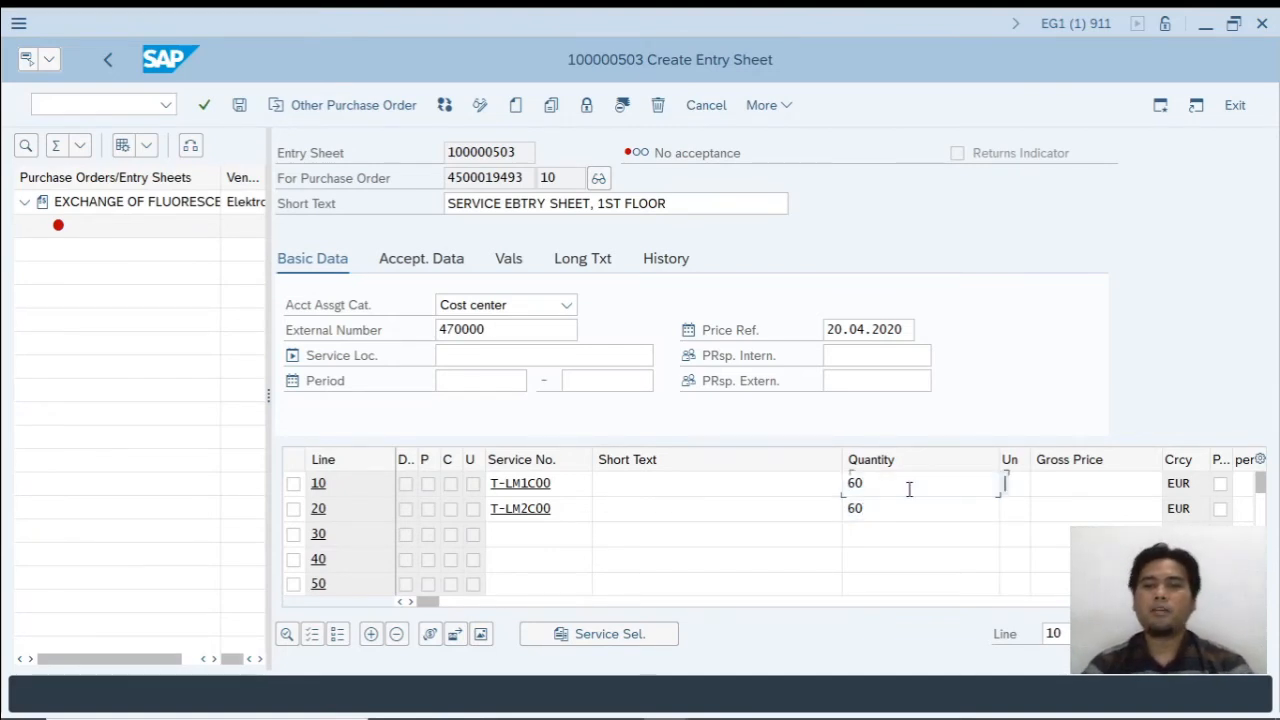
key("Tab")
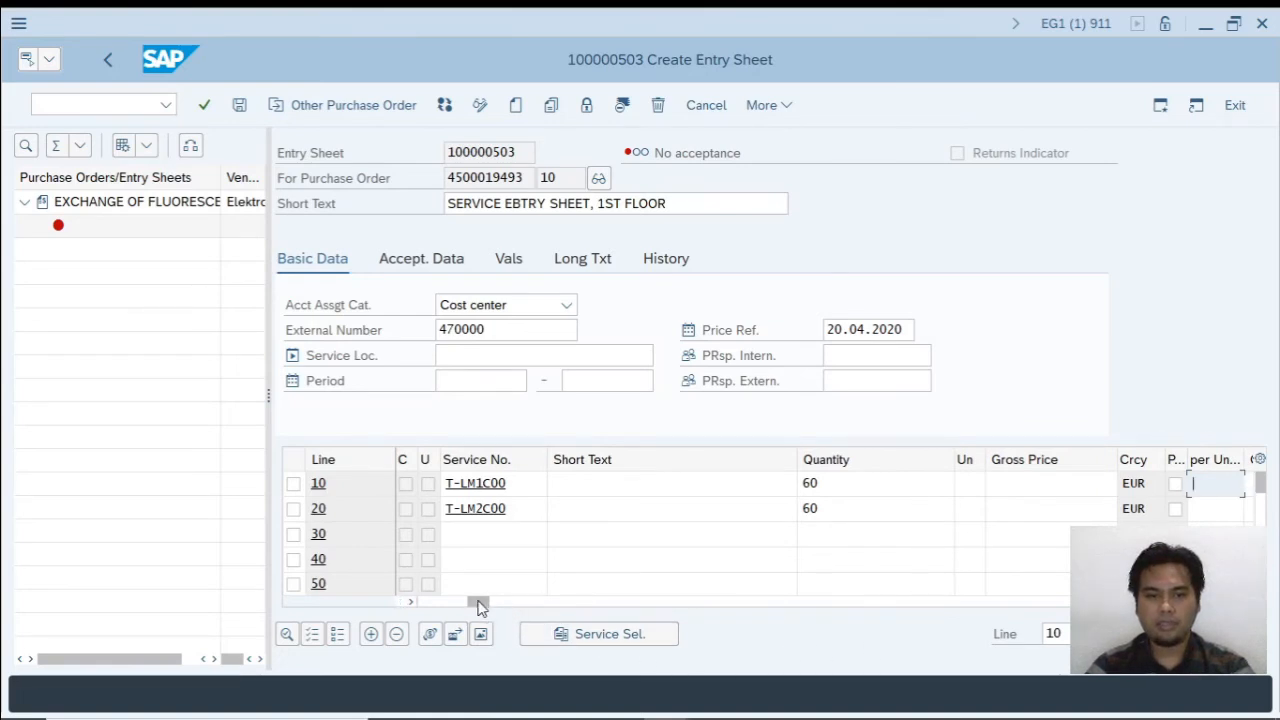
left_click_drag(476, 607, 456, 605)
left_click(865, 485)
key("Tab")
key("Tab")
key("Tab")
key("Tab")
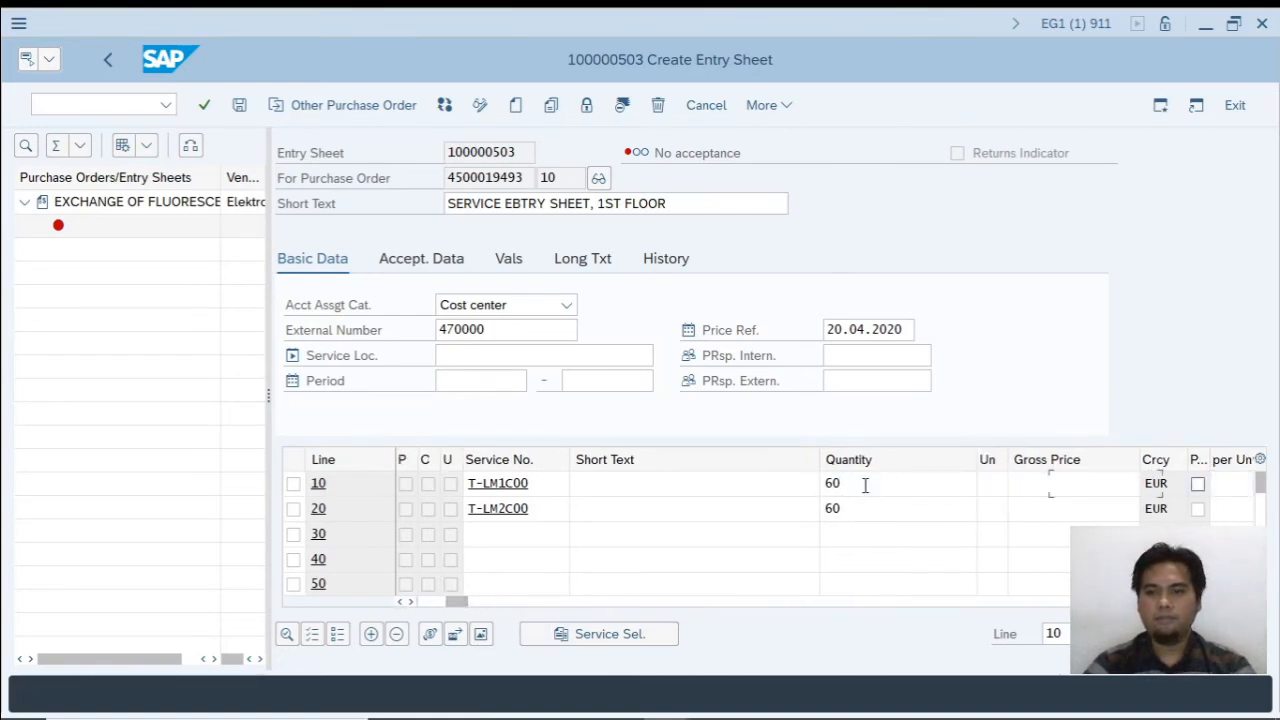
key("Tab")
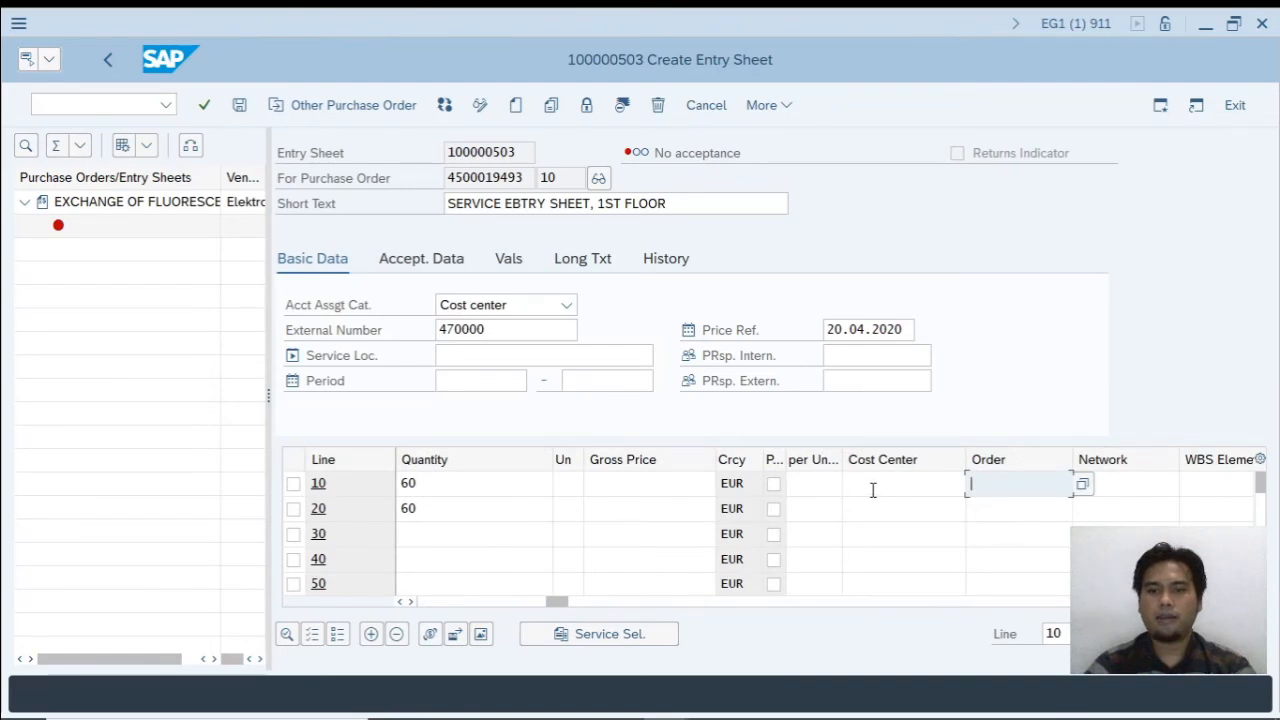
left_click(872, 490)
type("T-LH")
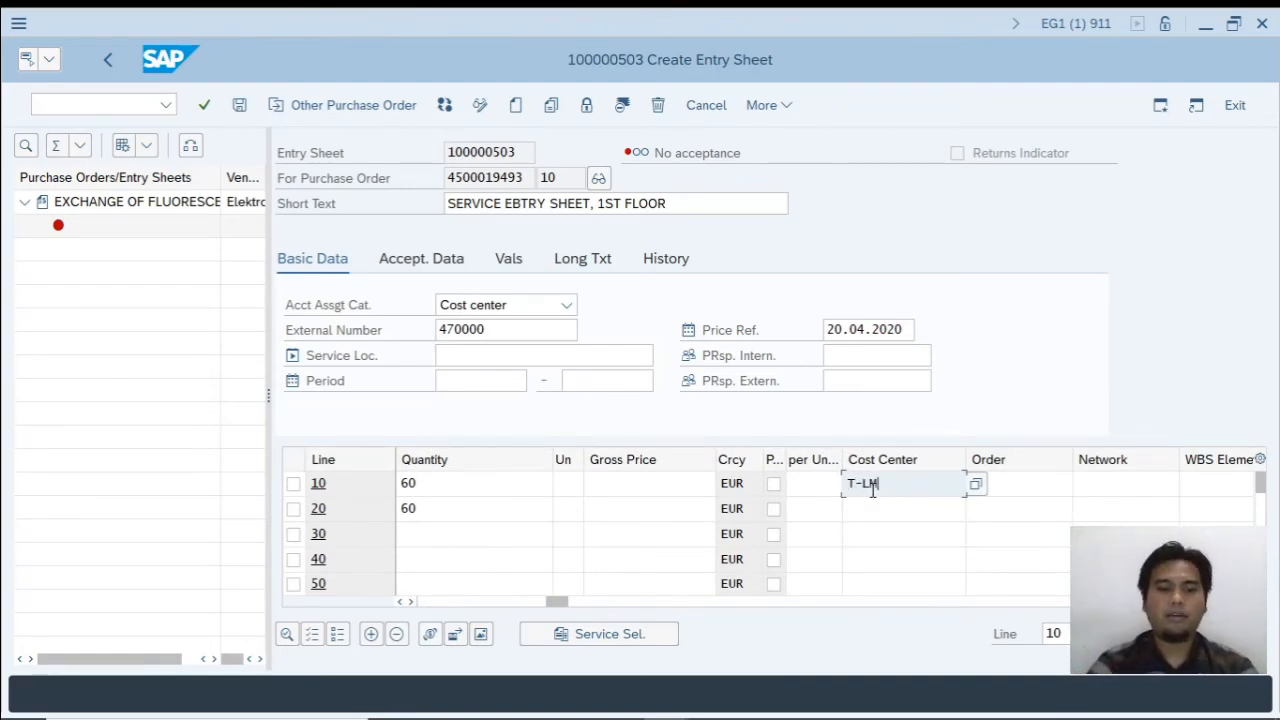
type("C0")
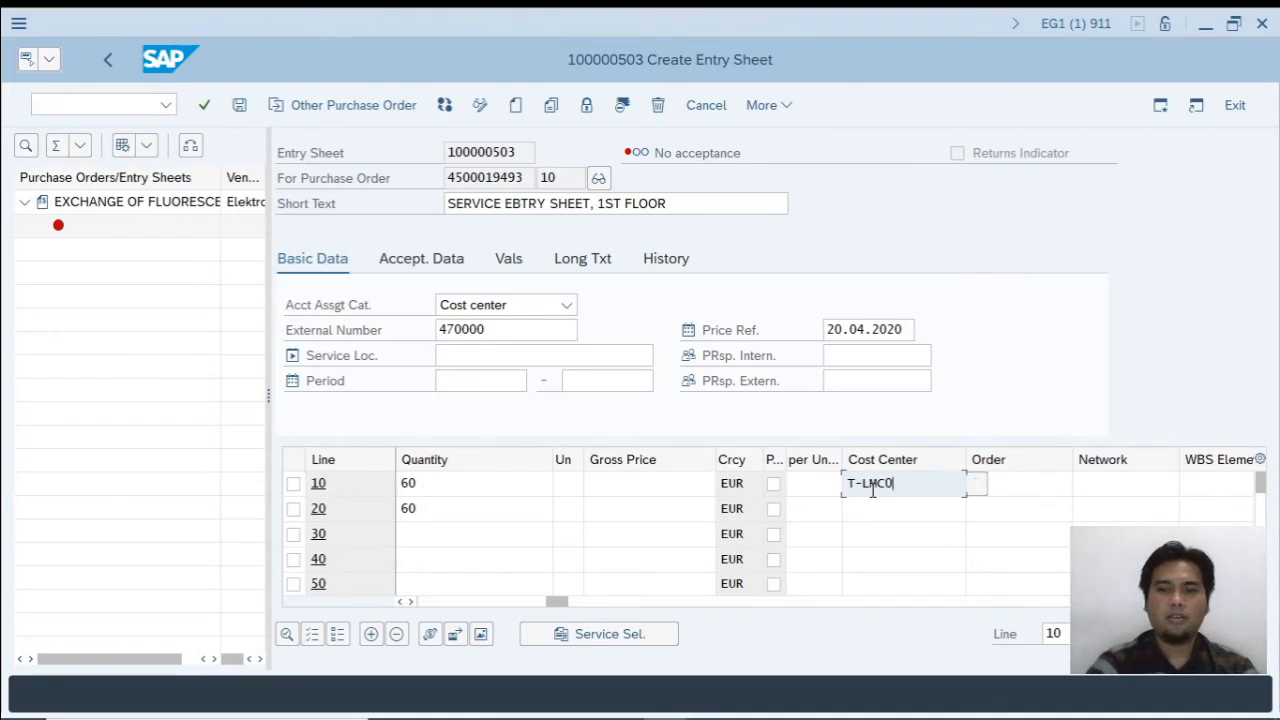
type("0")
left_click(877, 511)
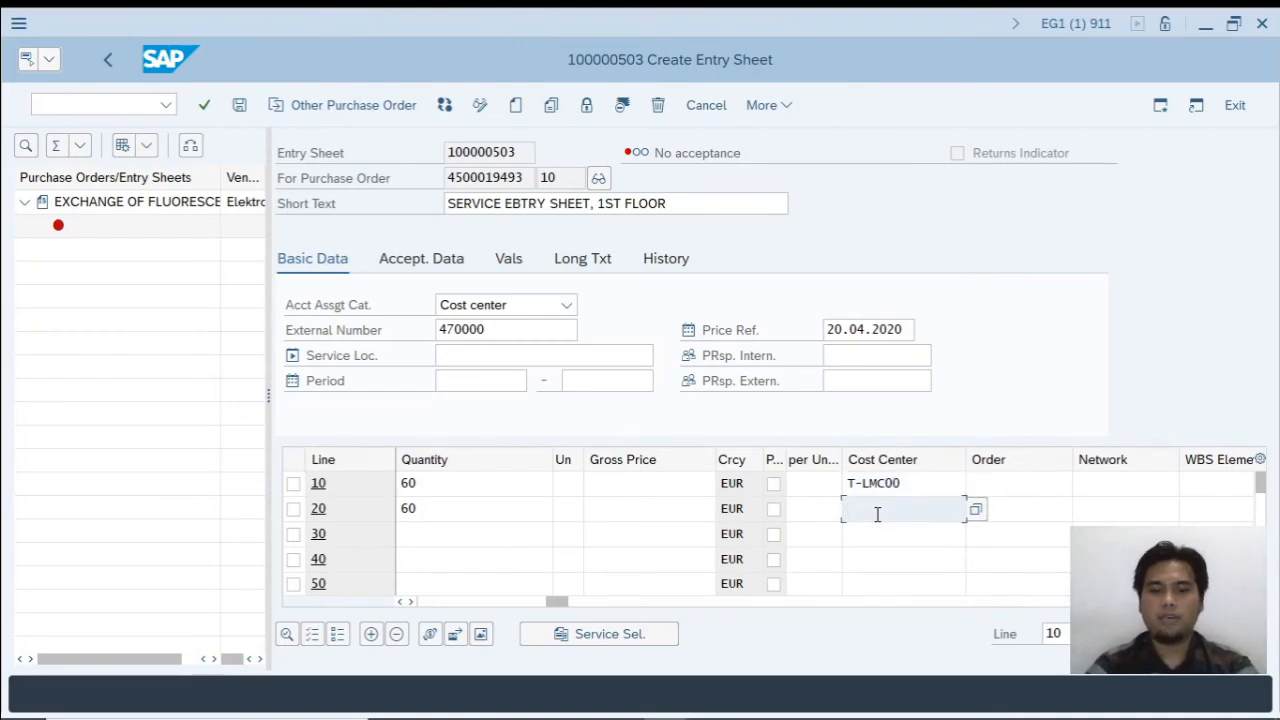
type("T-L")
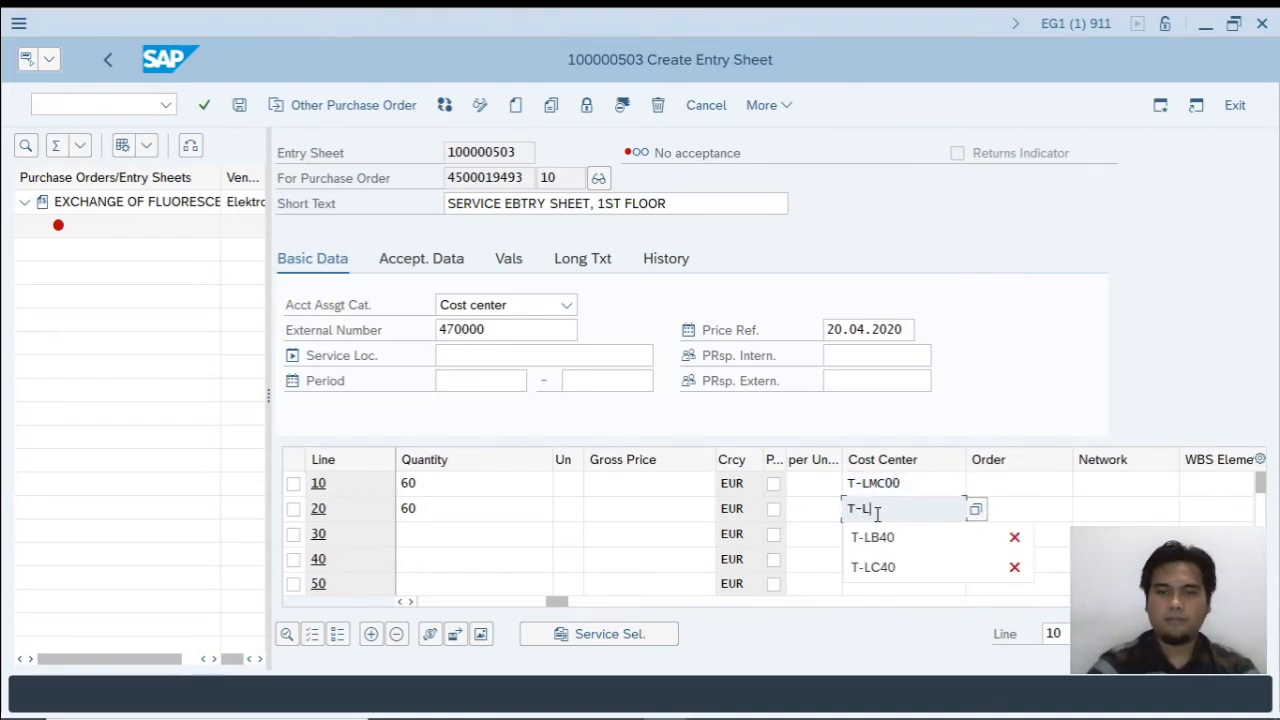
type("MC00")
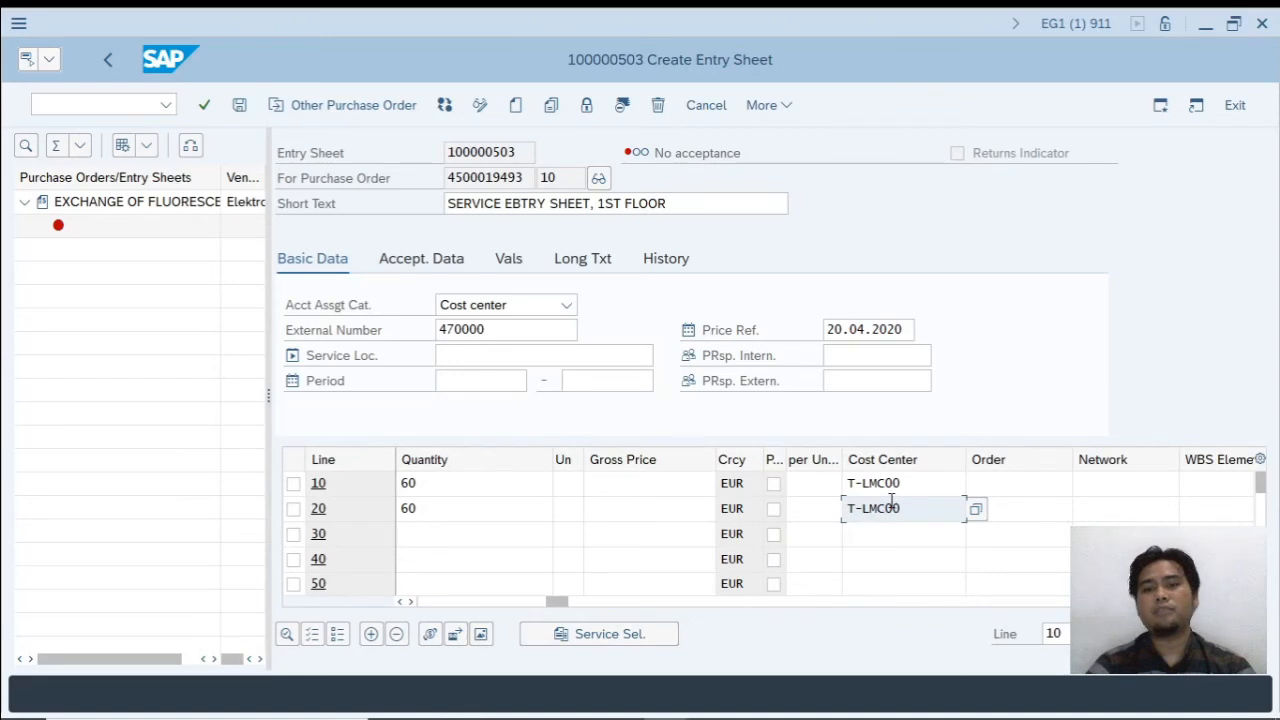
- Check the service lines and terminate the account assignment specification for line 10
key("Return")
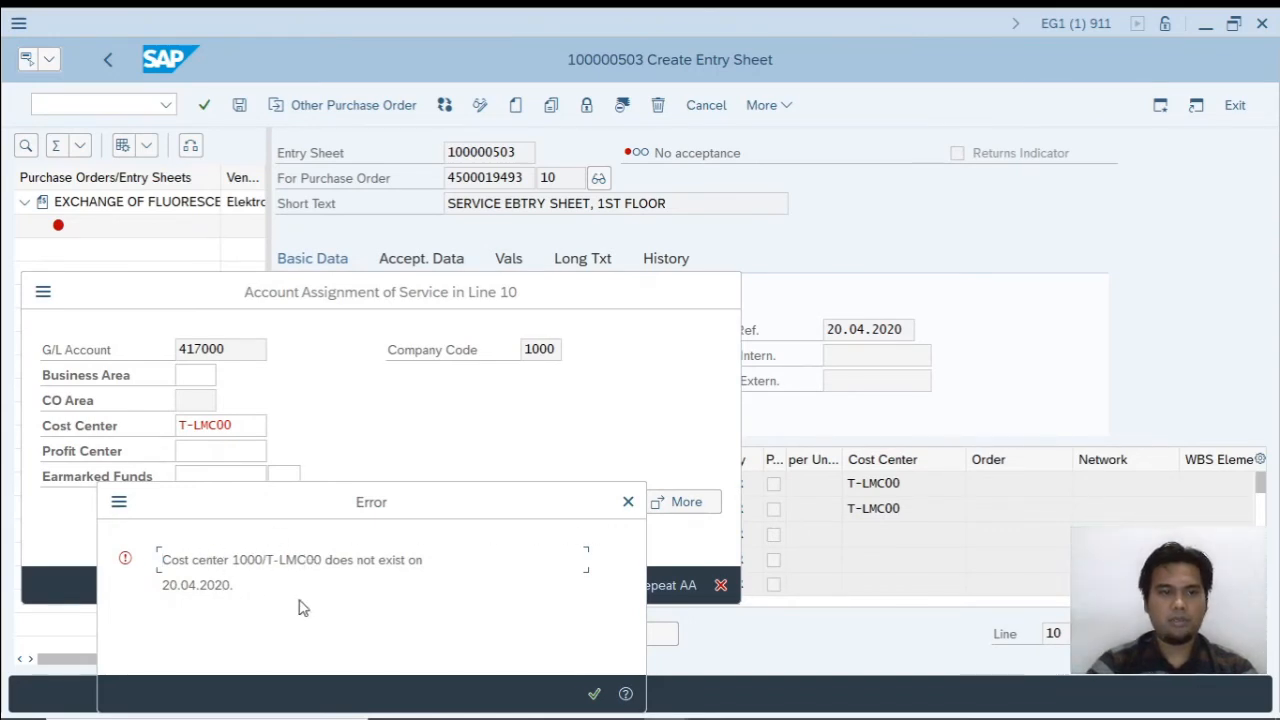
left_click(628, 505)
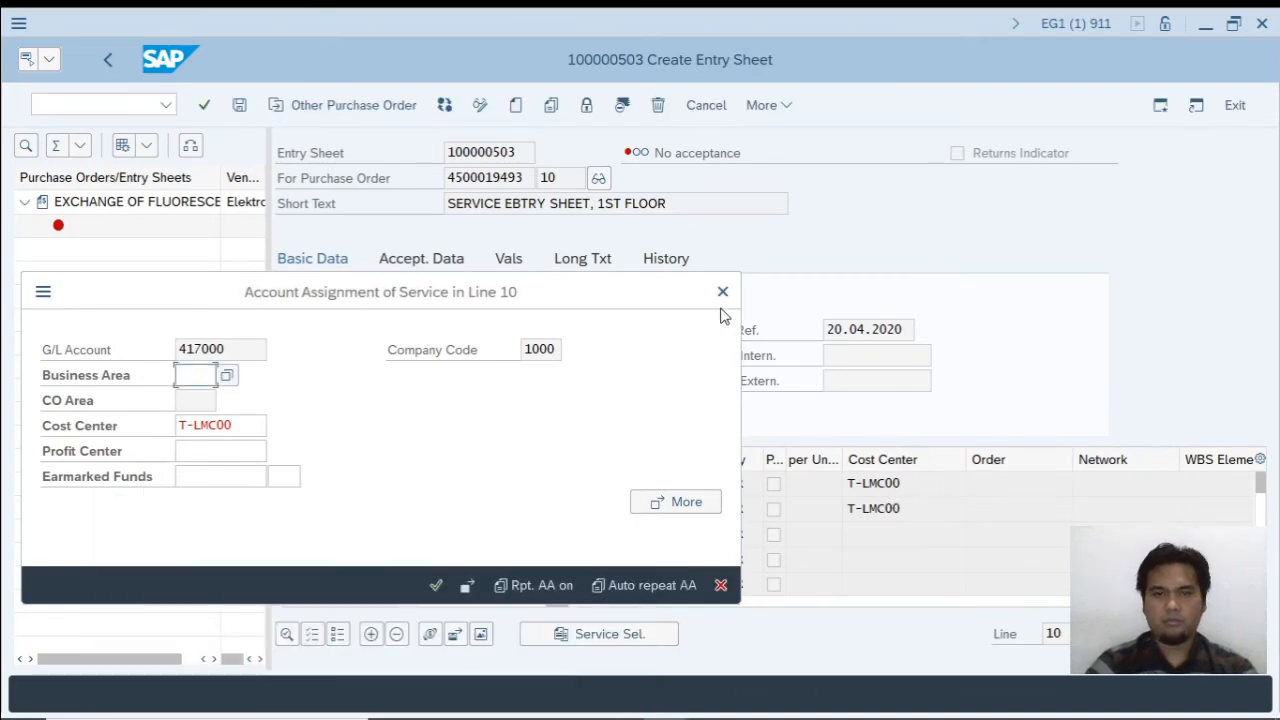
key("Escape")
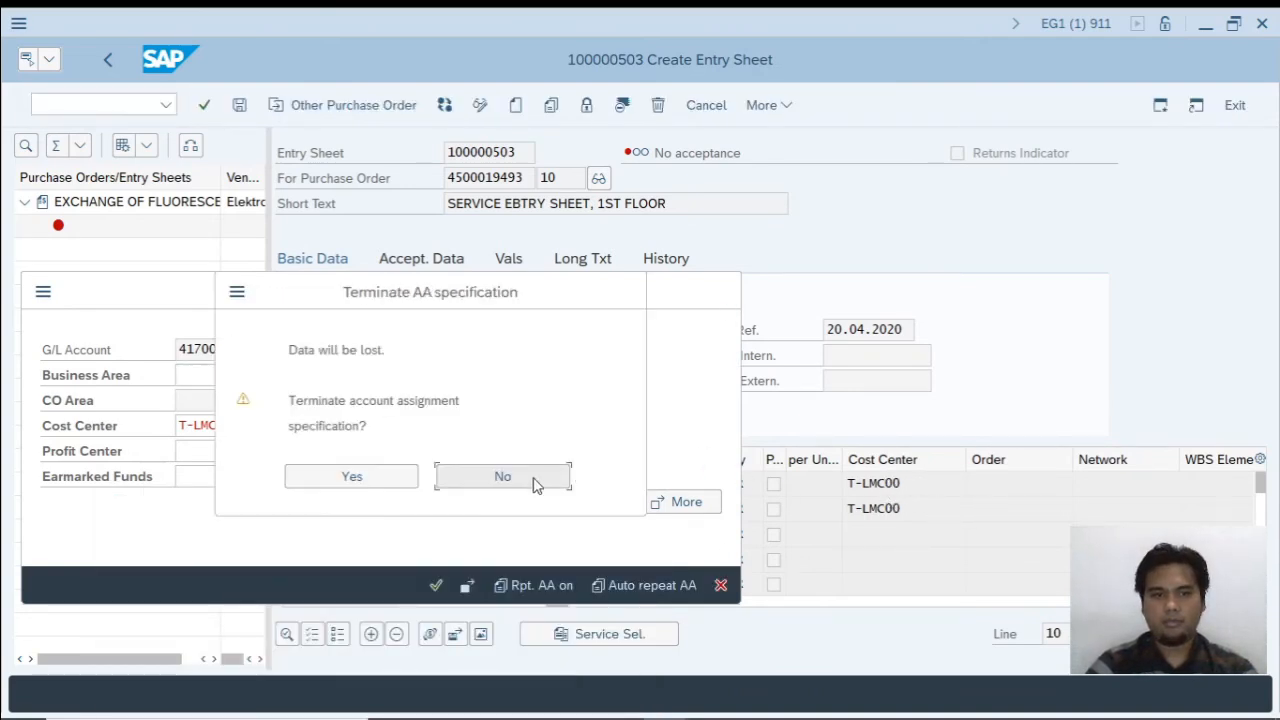
left_click(388, 480)
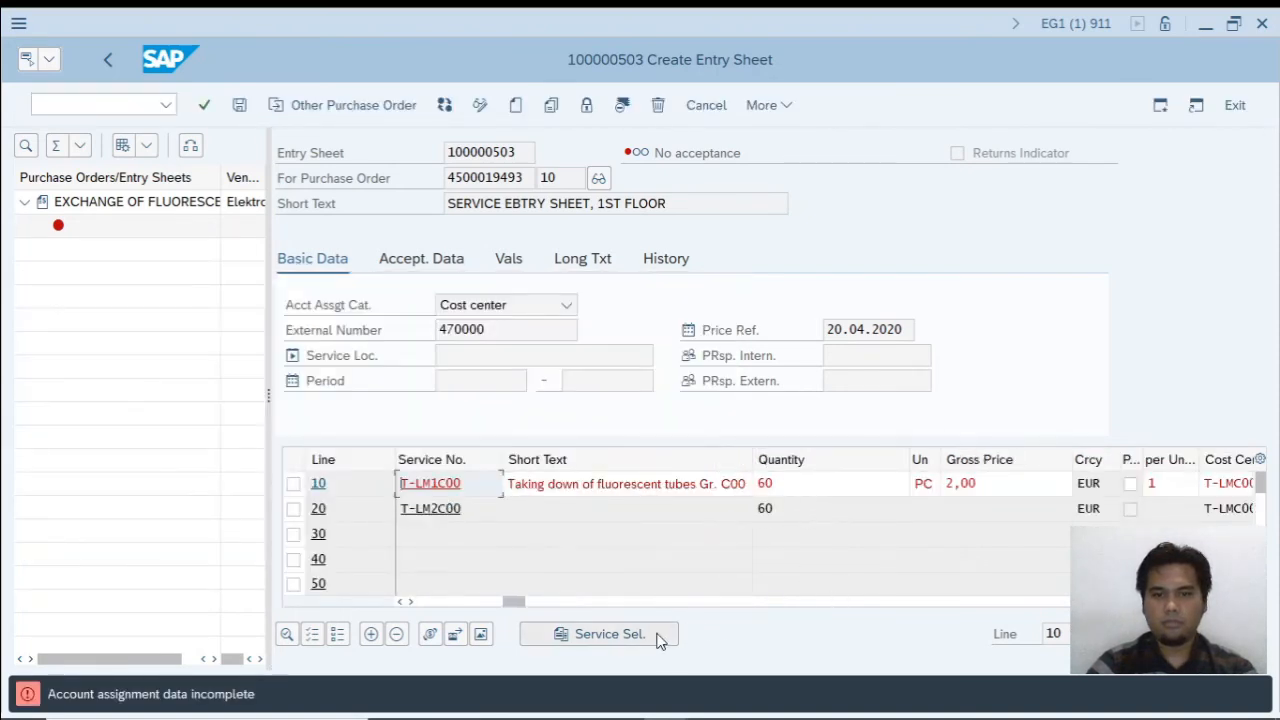
- Change the cost center of service line 10 to T-LC00
left_click_drag(516, 601, 566, 601)
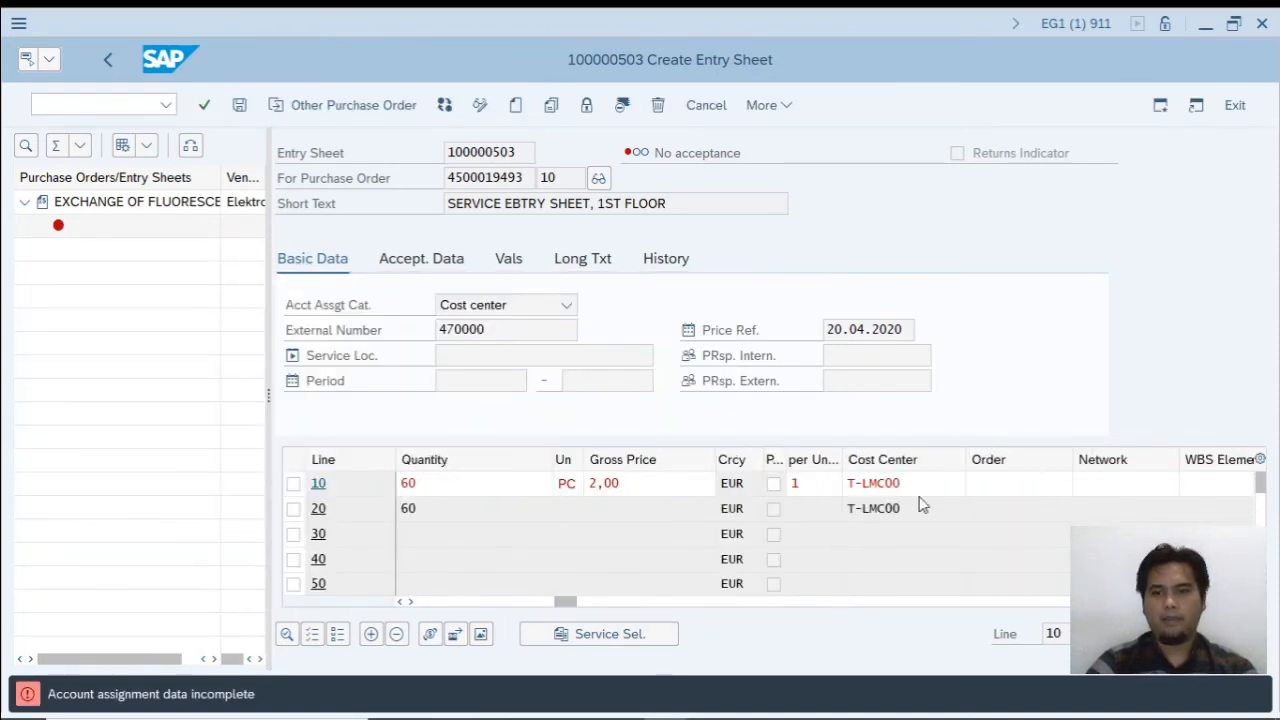
left_click(920, 488)
key("BackSpace")
key("BackSpace")
key("BackSpace")
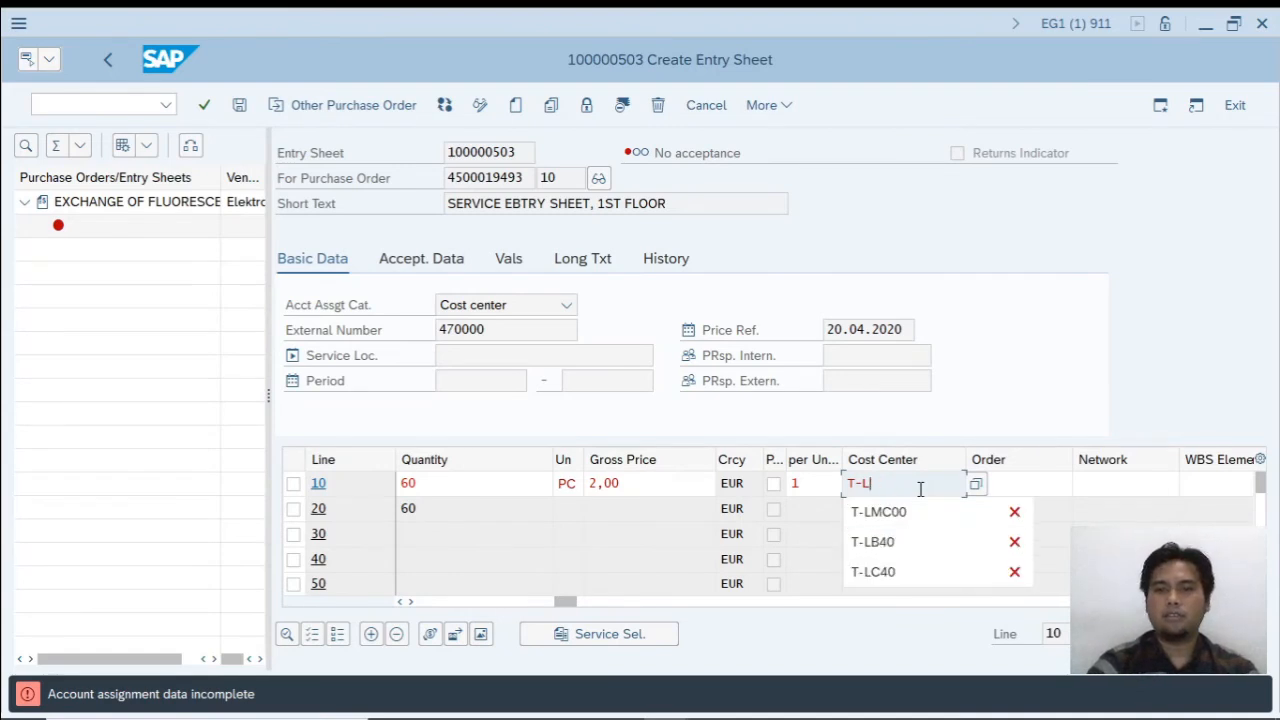
type("C")
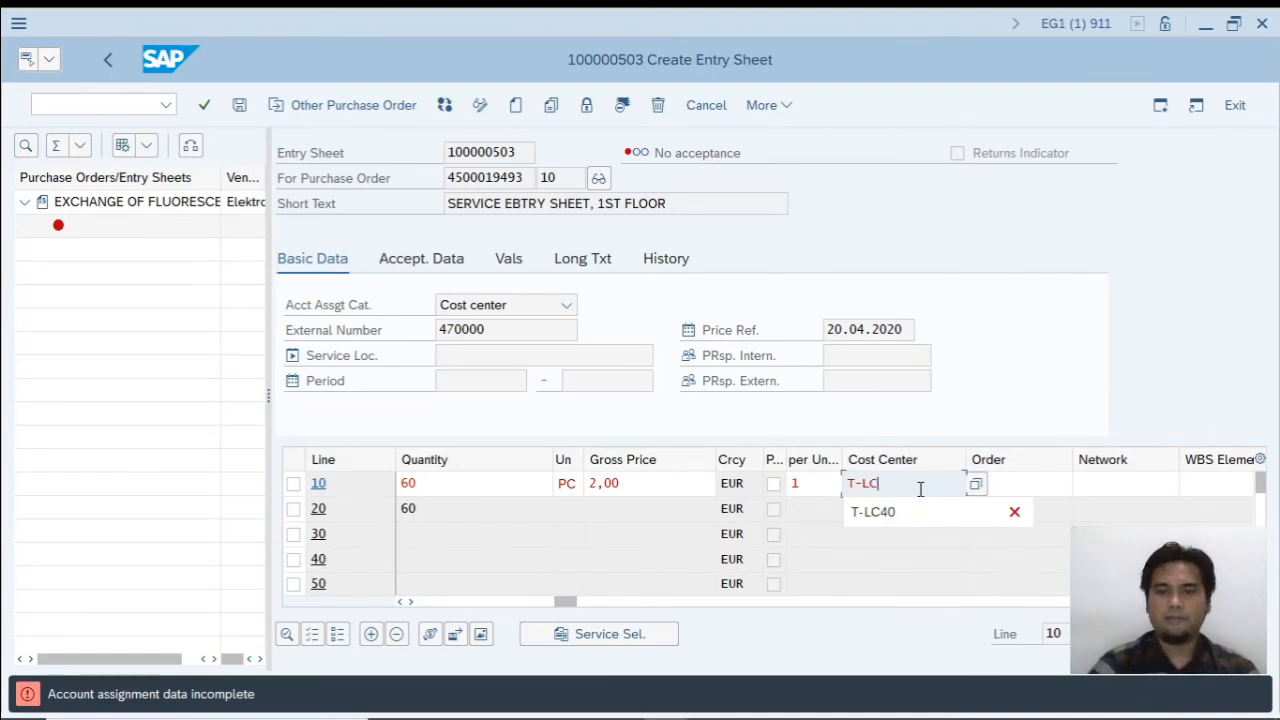
type("00")
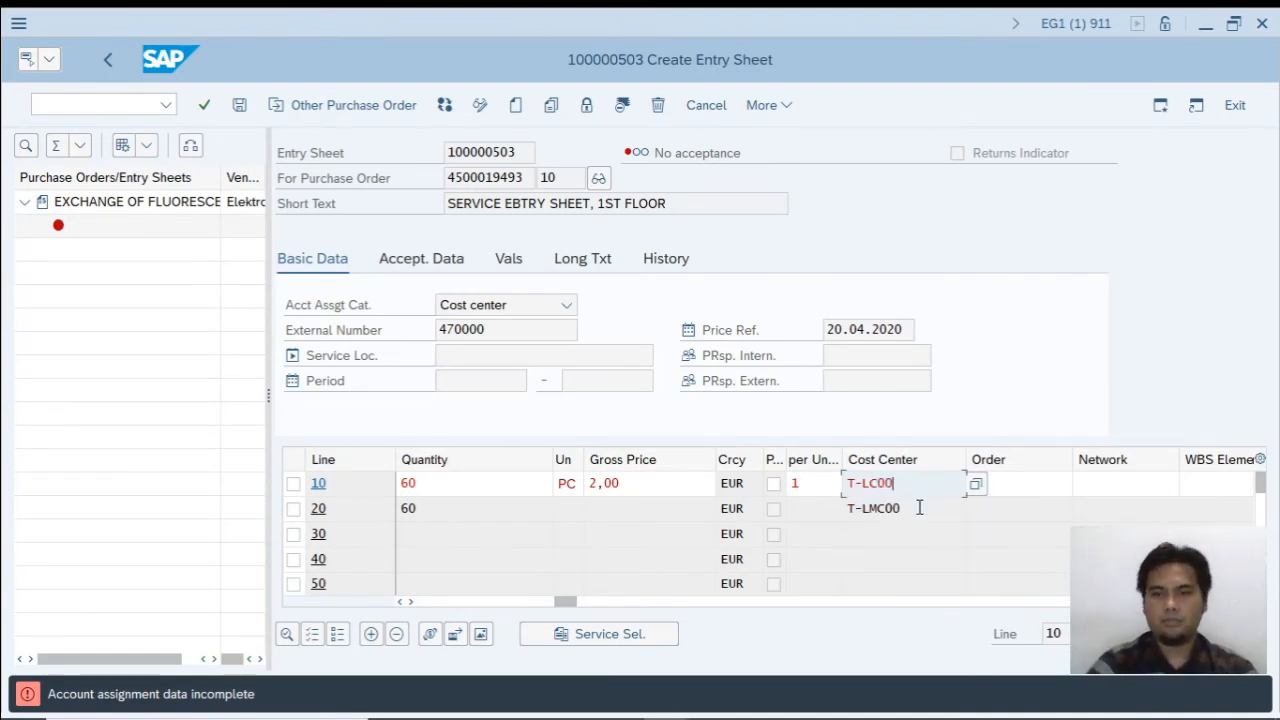
- Set the cost center to T-LC00 in the account assignment of service line 20 and confirm it
left_click(918, 508)
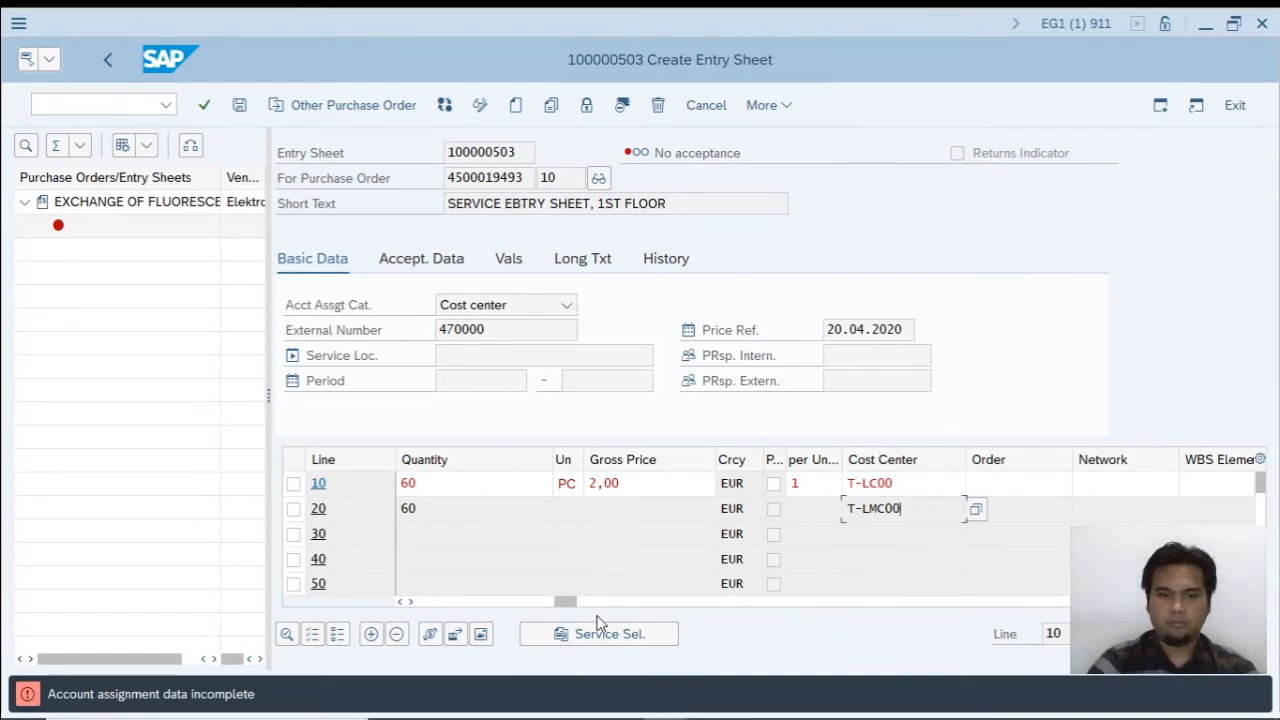
left_click_drag(572, 601, 642, 606)
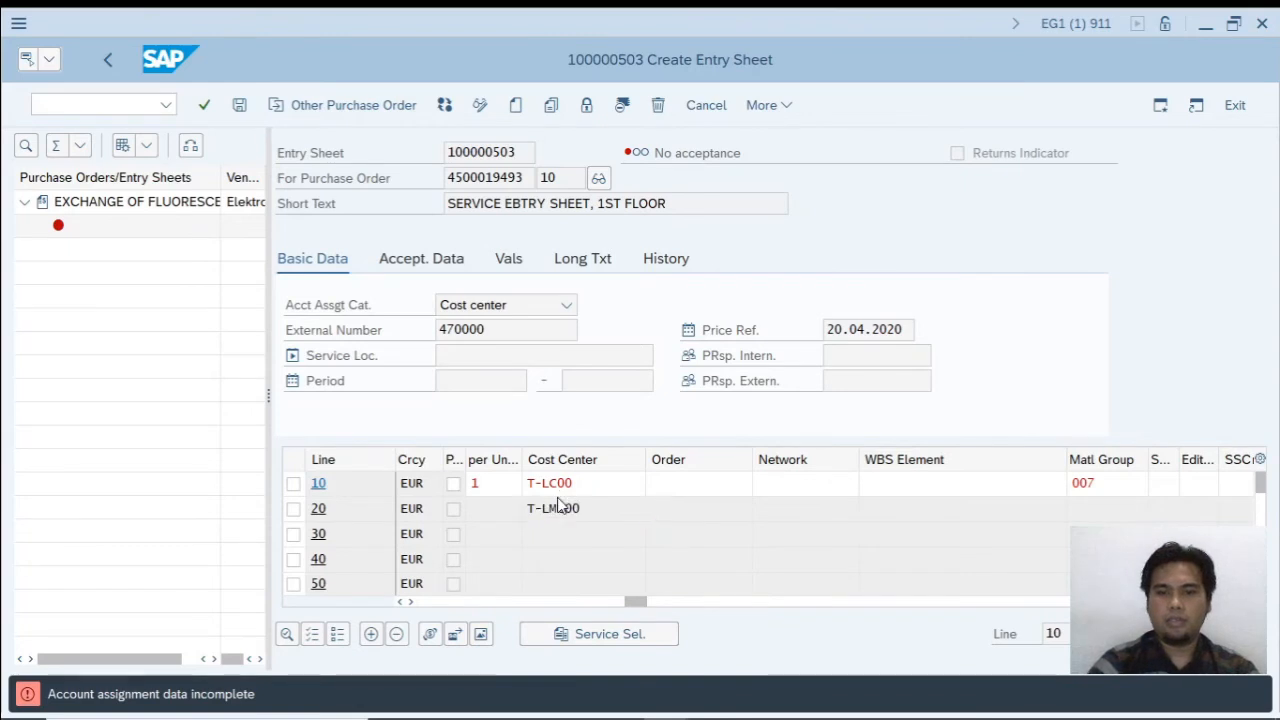
key("Return")
left_click(628, 501)
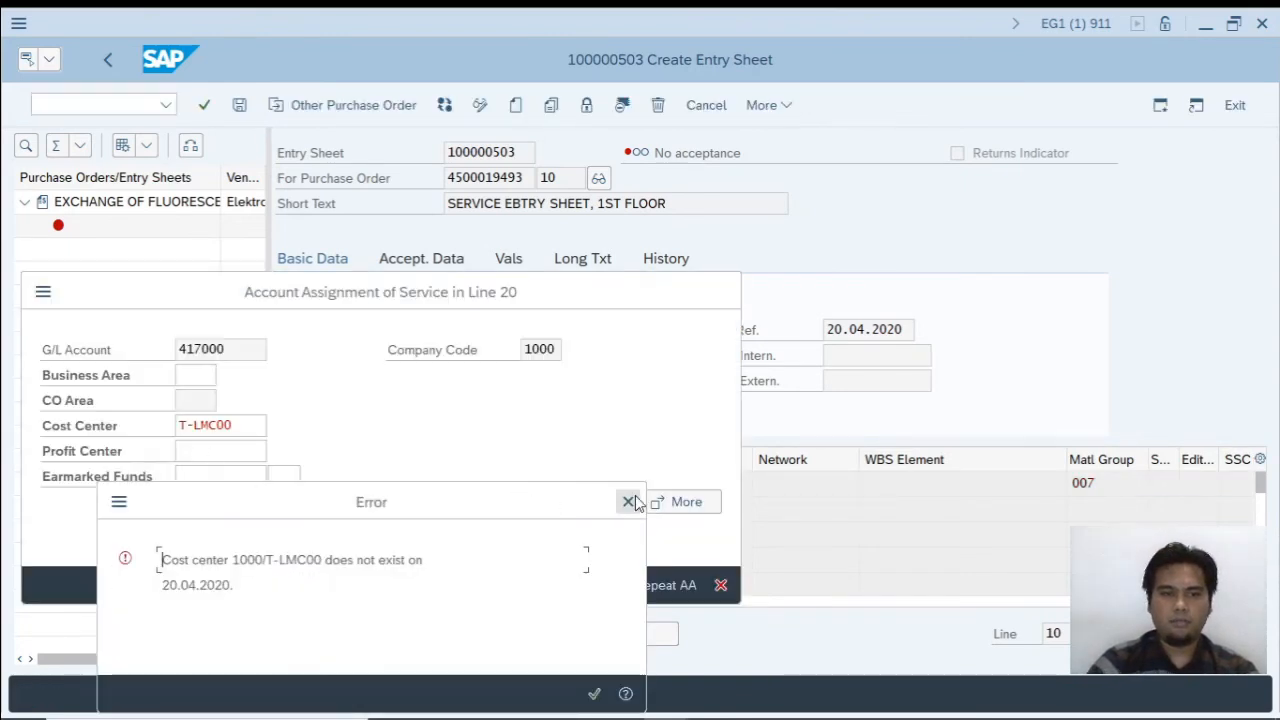
left_click(237, 425)
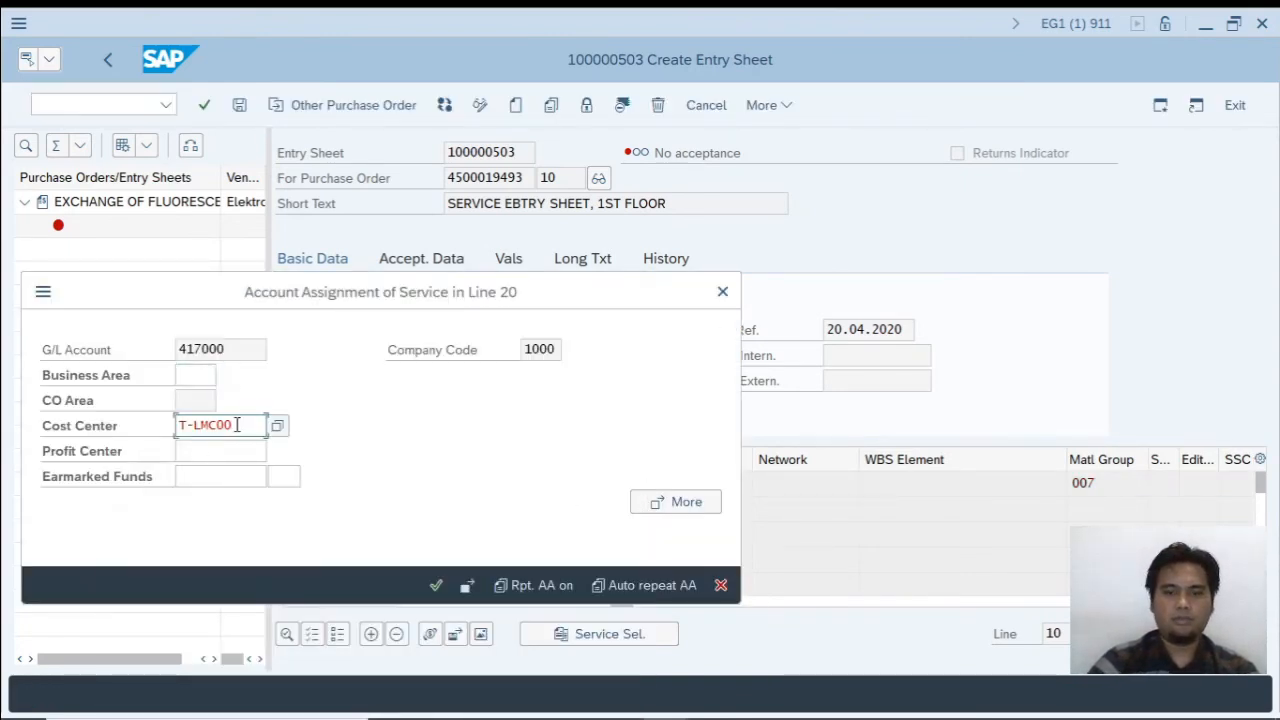
key("BackSpace")
key("BackSpace")
key("BackSpace")
key("BackSpace")
type("C")
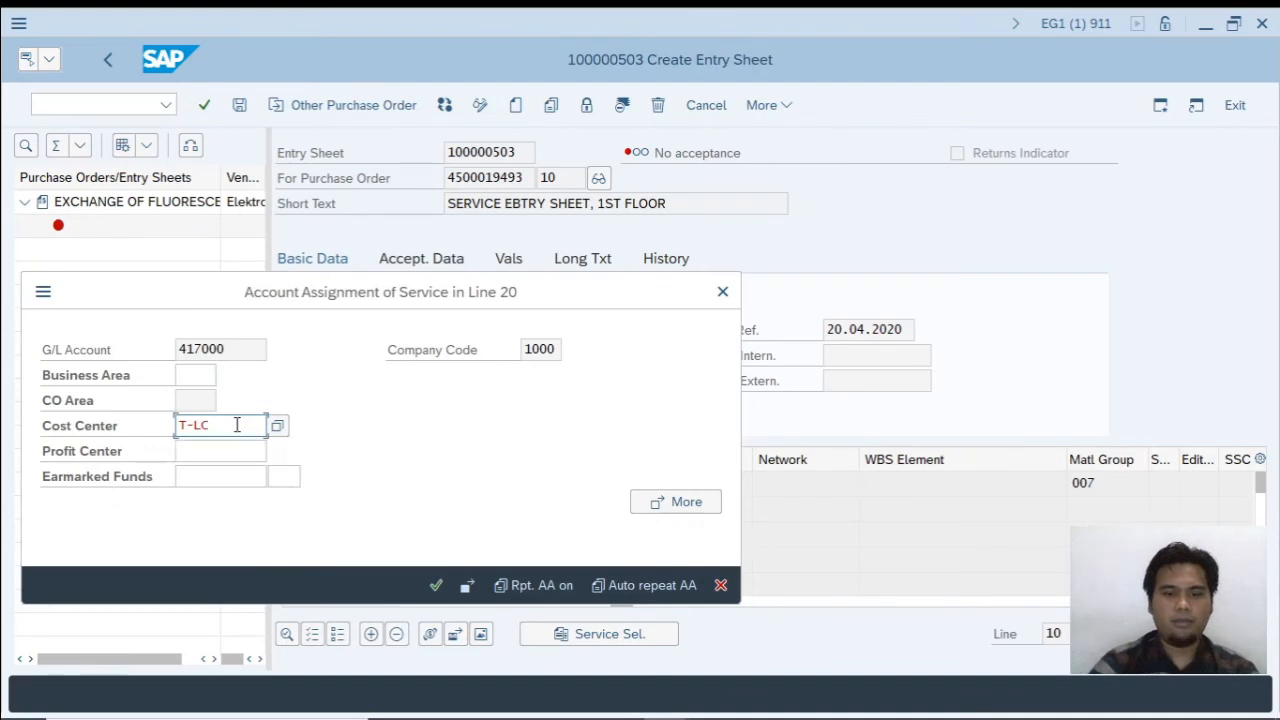
type("00")
key("Return")
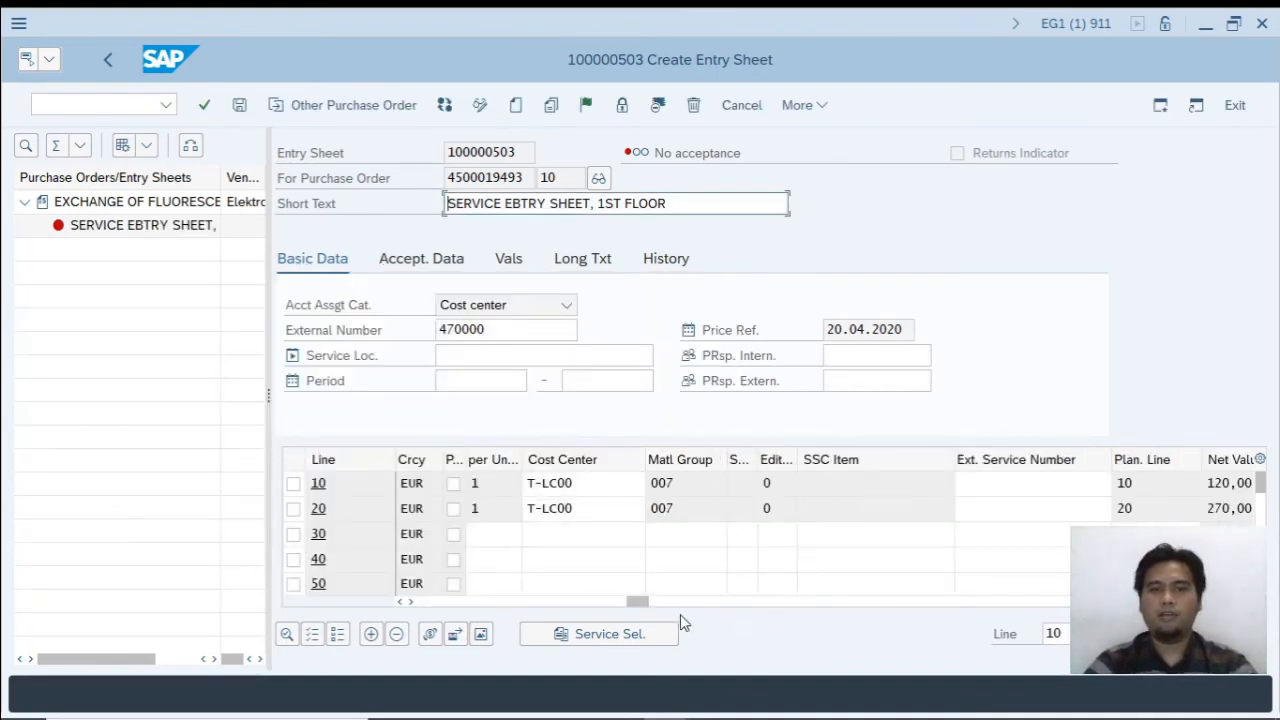
- Switch to the Excel exercise sheet and compare the 1st-floor service entry data with the entered lines
left_click_drag(646, 603, 594, 600)
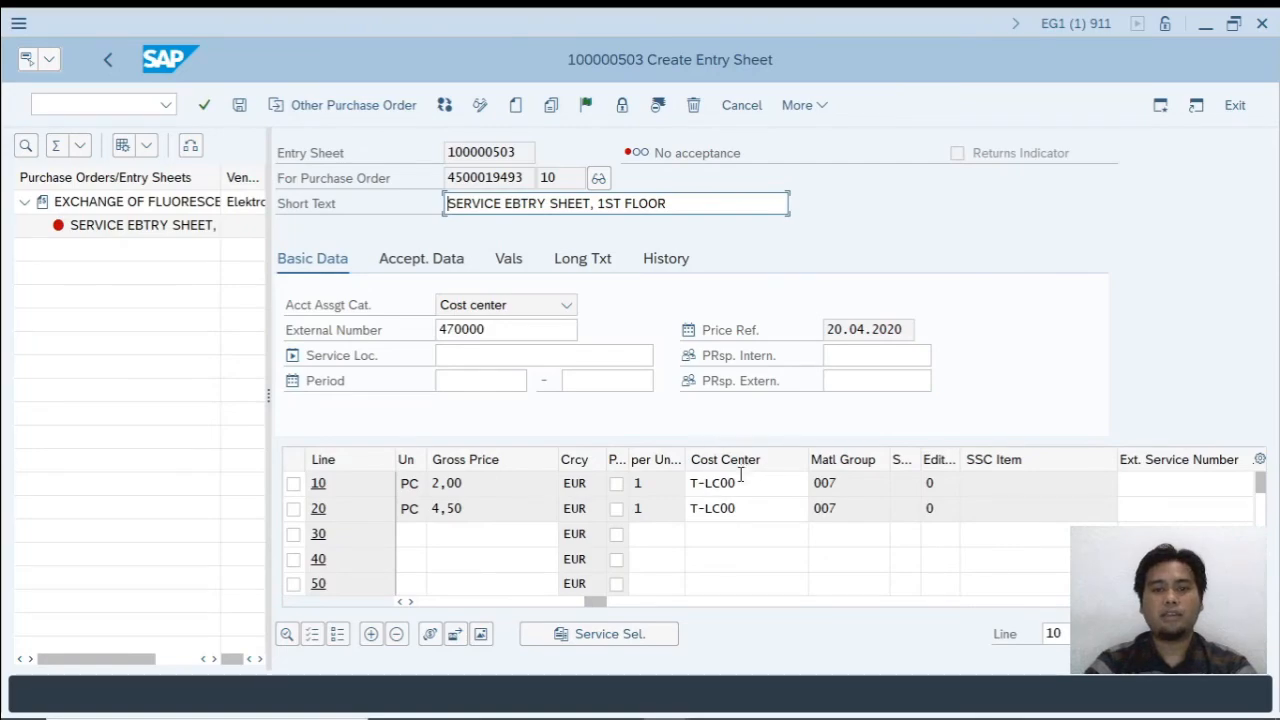
key("alt+Tab")
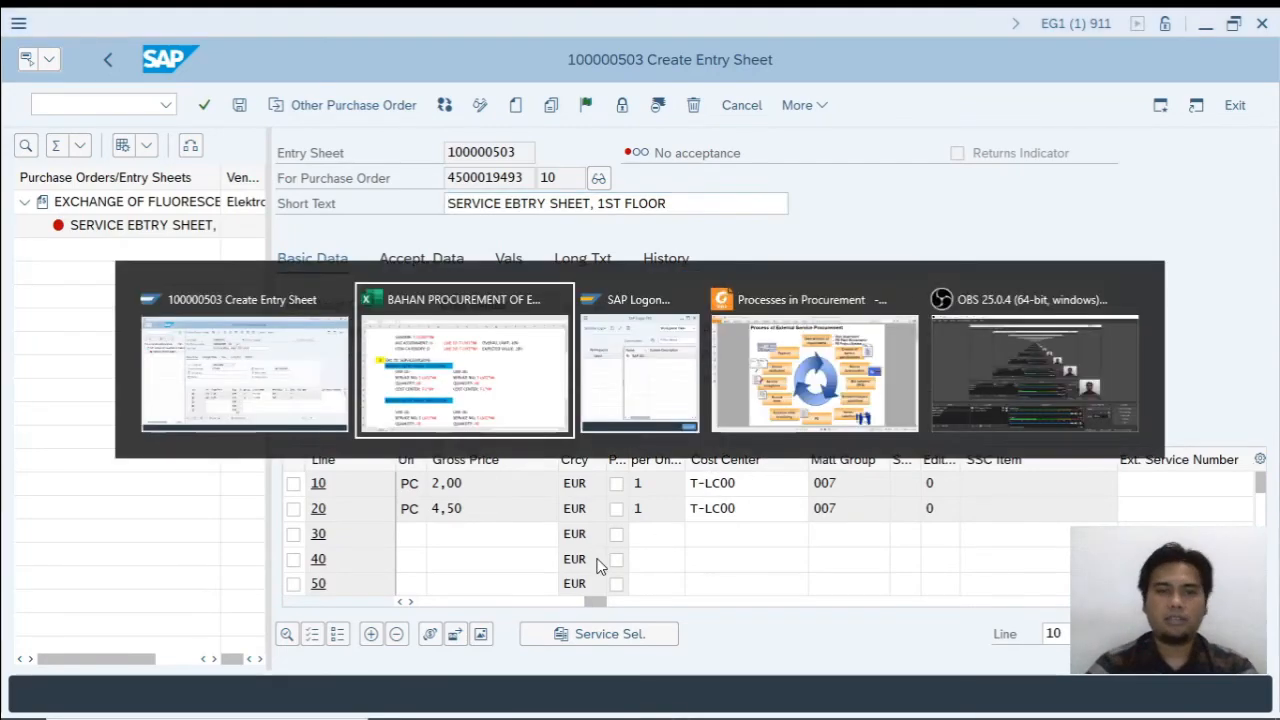
left_click(775, 456)
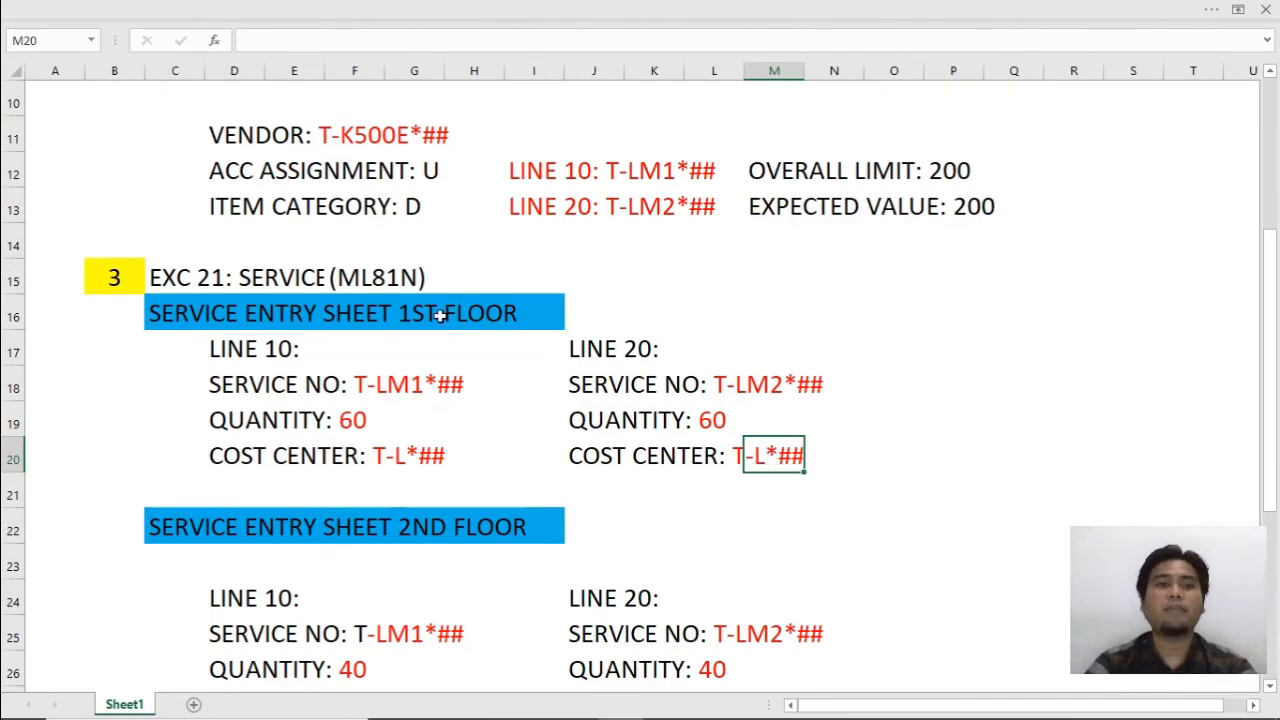
- Switch back to SAP, set acceptance for the first-floor entry sheet and save it
key("alt+Tab")
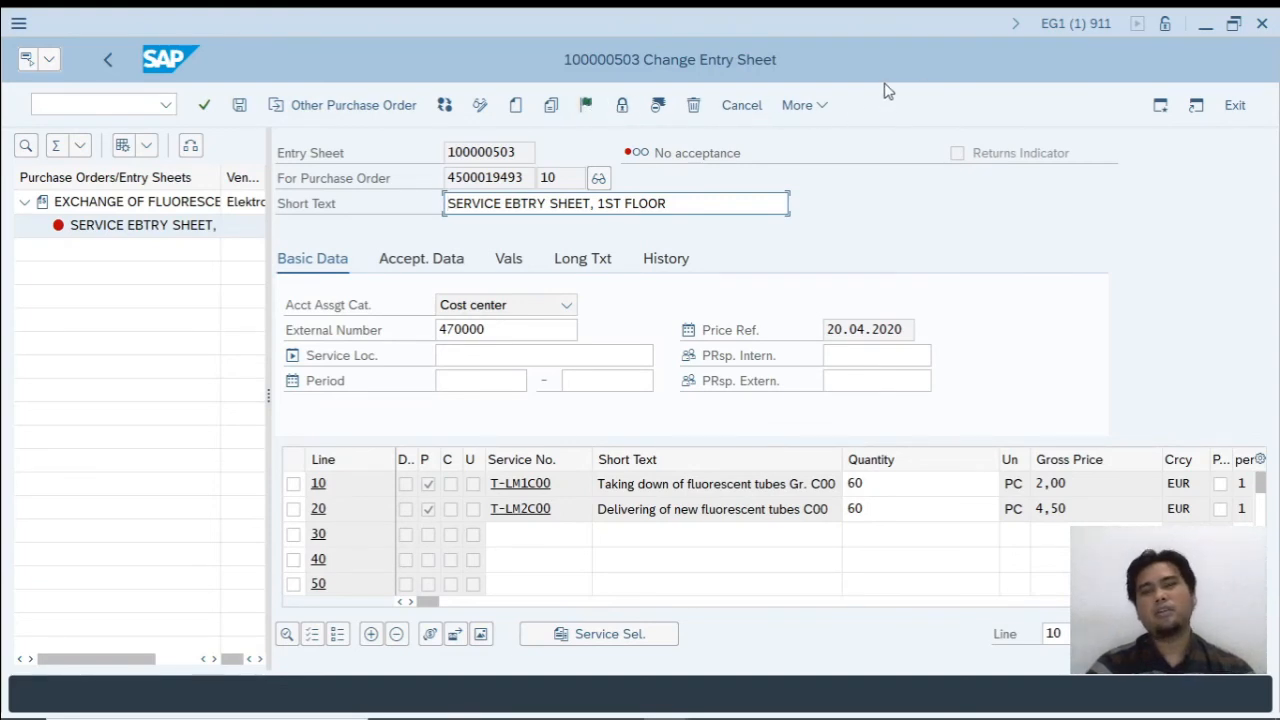
left_click(587, 108)
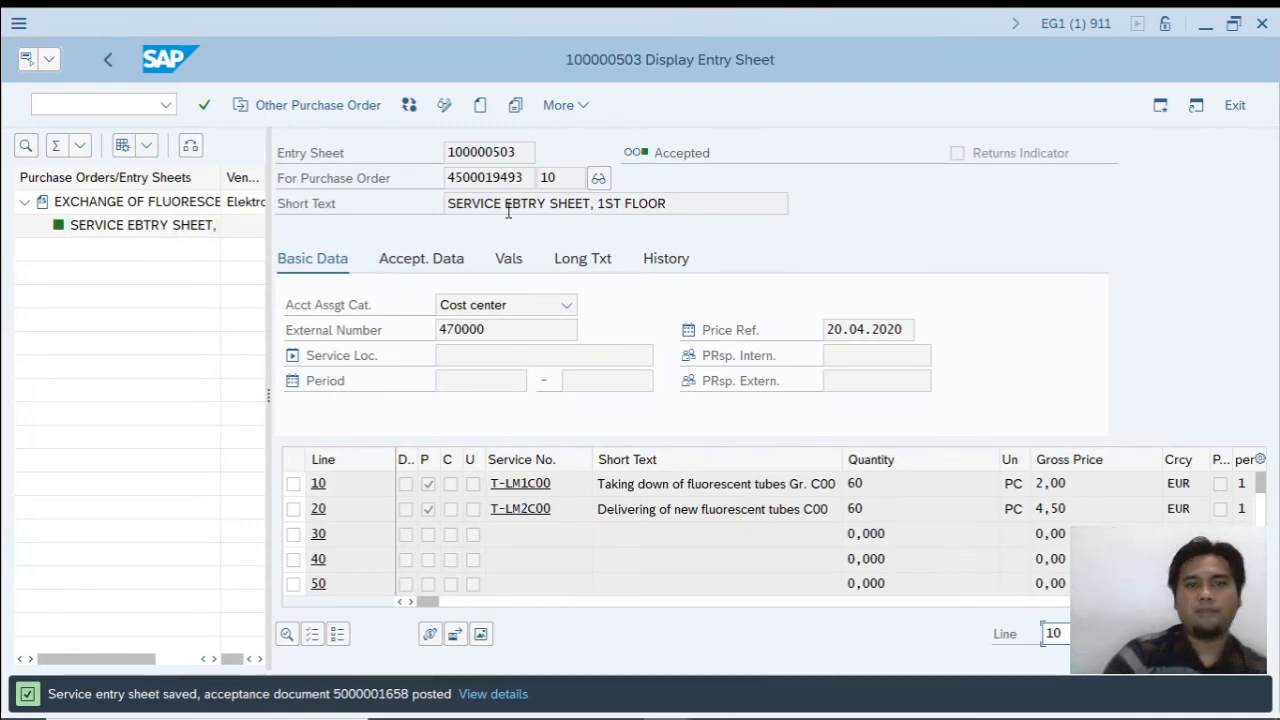
- Open the accepted first-floor entry sheet from the order tree and create another entry sheet for the same order
double_click(170, 226)
left_click(106, 241)
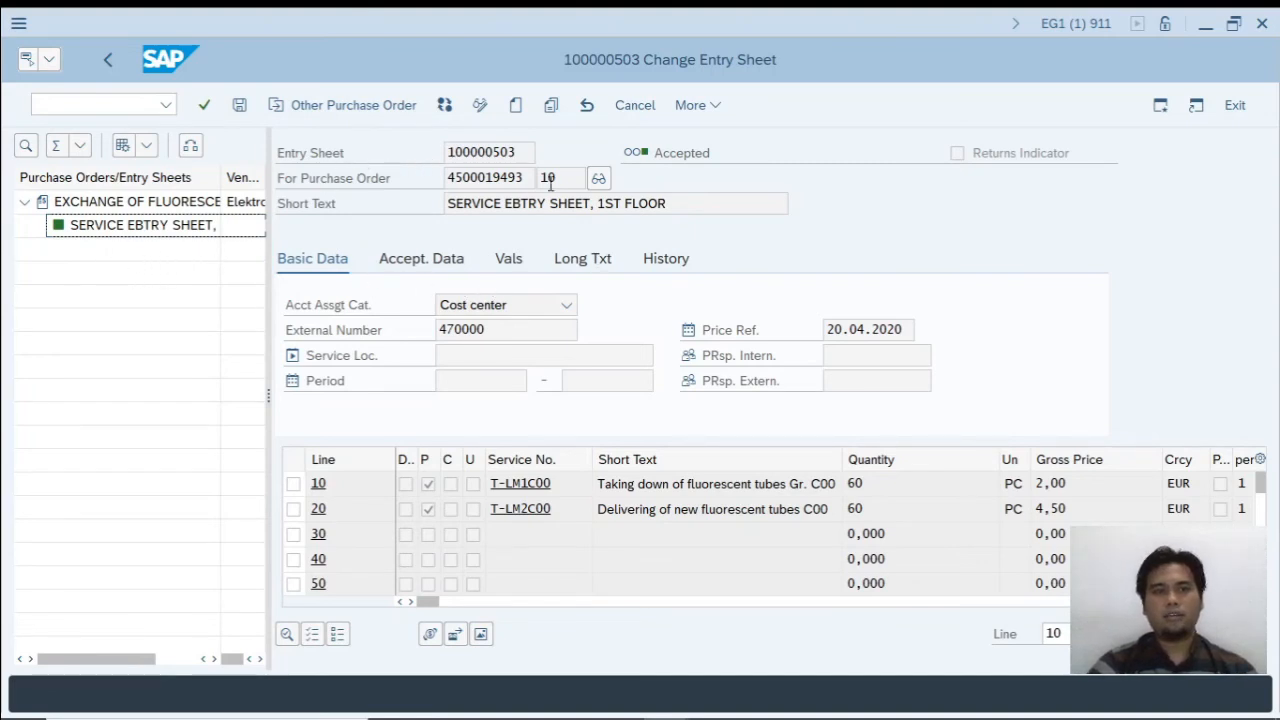
left_click(516, 106)
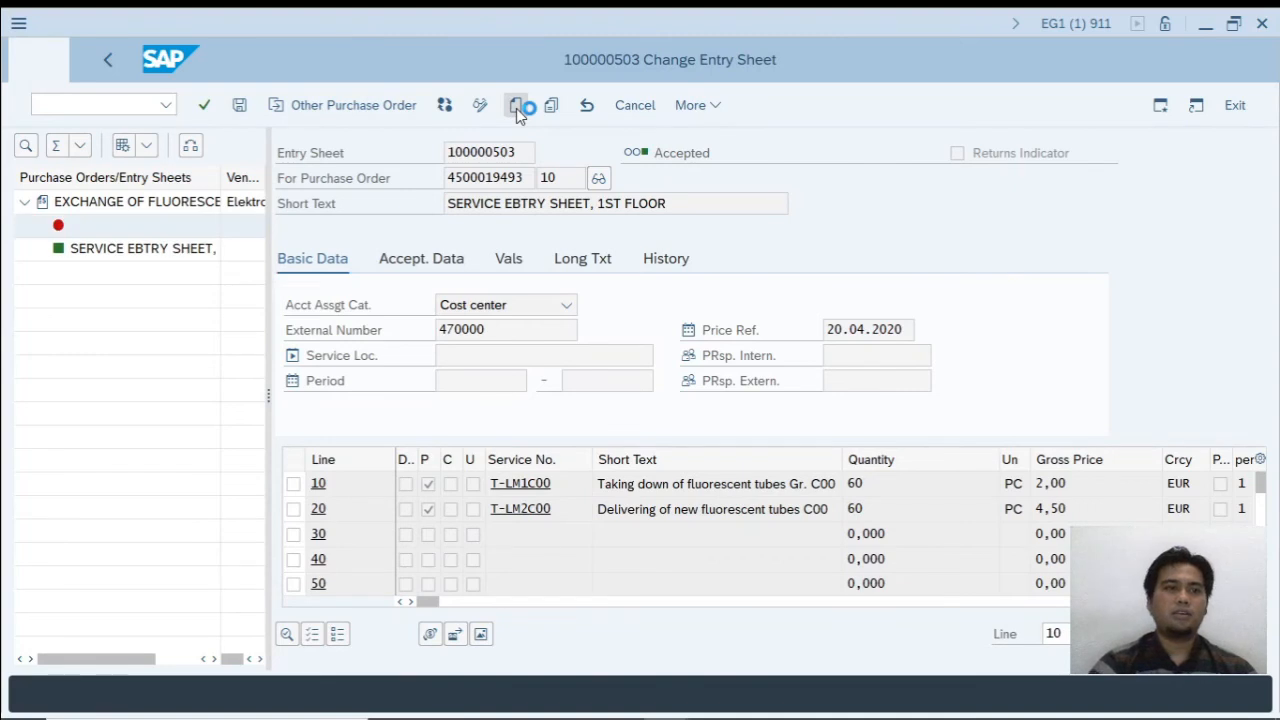
- Set the new entry sheet's short text to SERVICE ENTRY SHEET, 2ND FLOOR
left_click(501, 201)
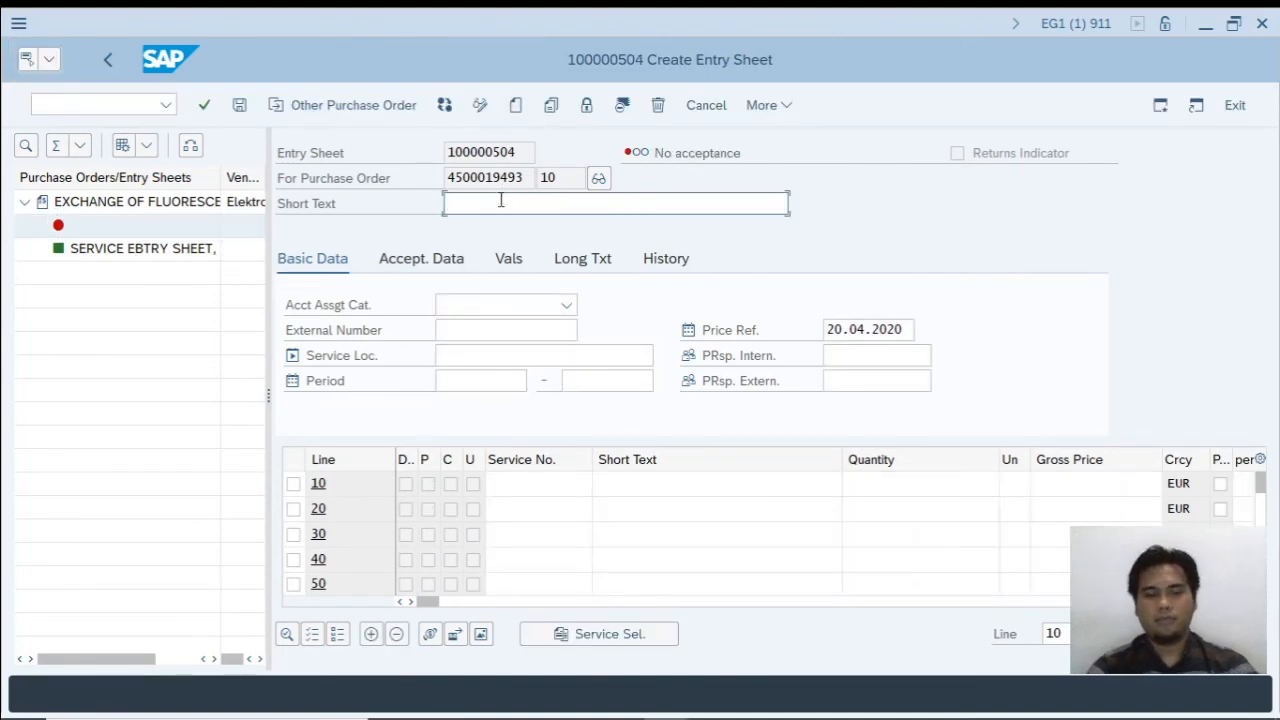
type("SER")
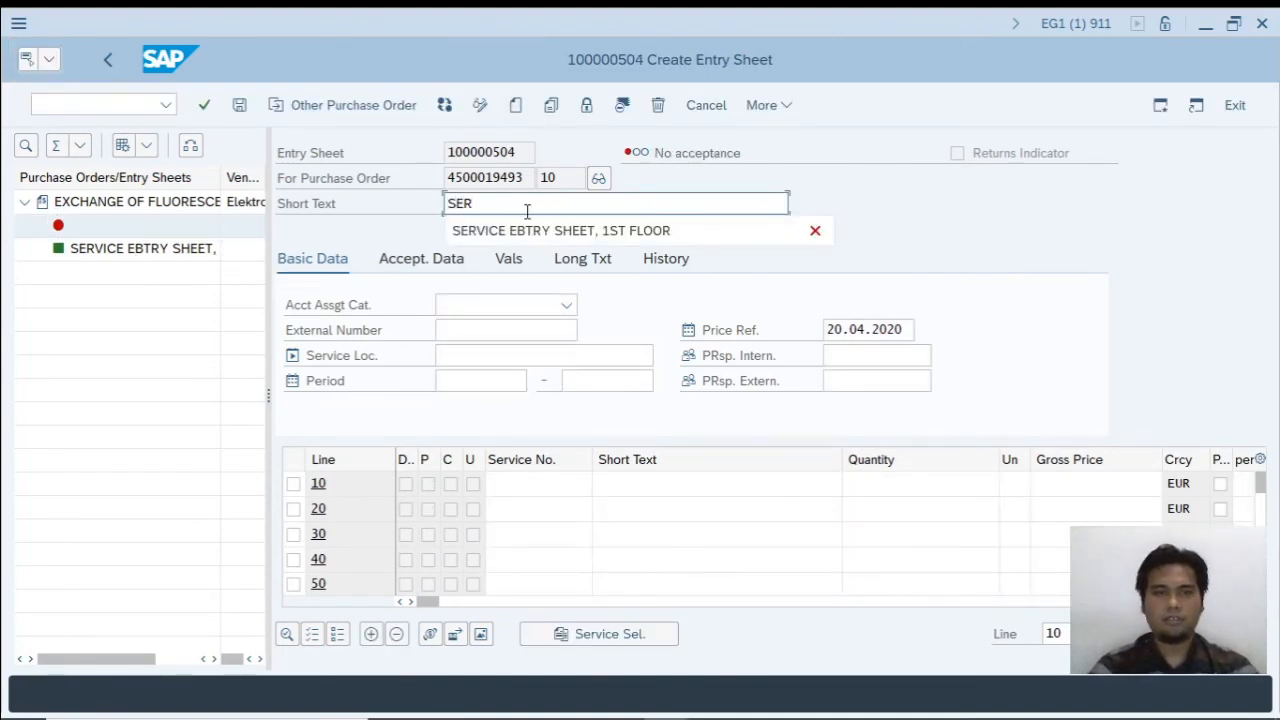
left_click(530, 230)
left_click(520, 203)
key("BackSpace")
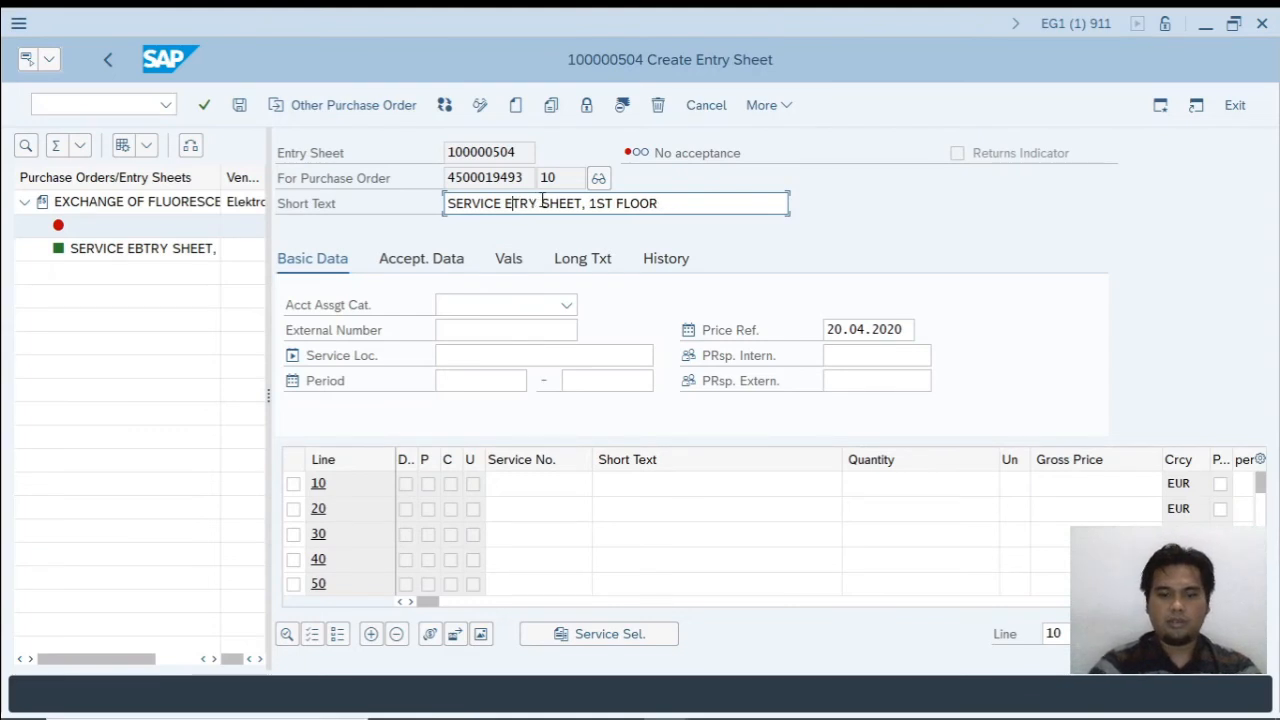
type("N")
key("shift+End")
key("Delete")
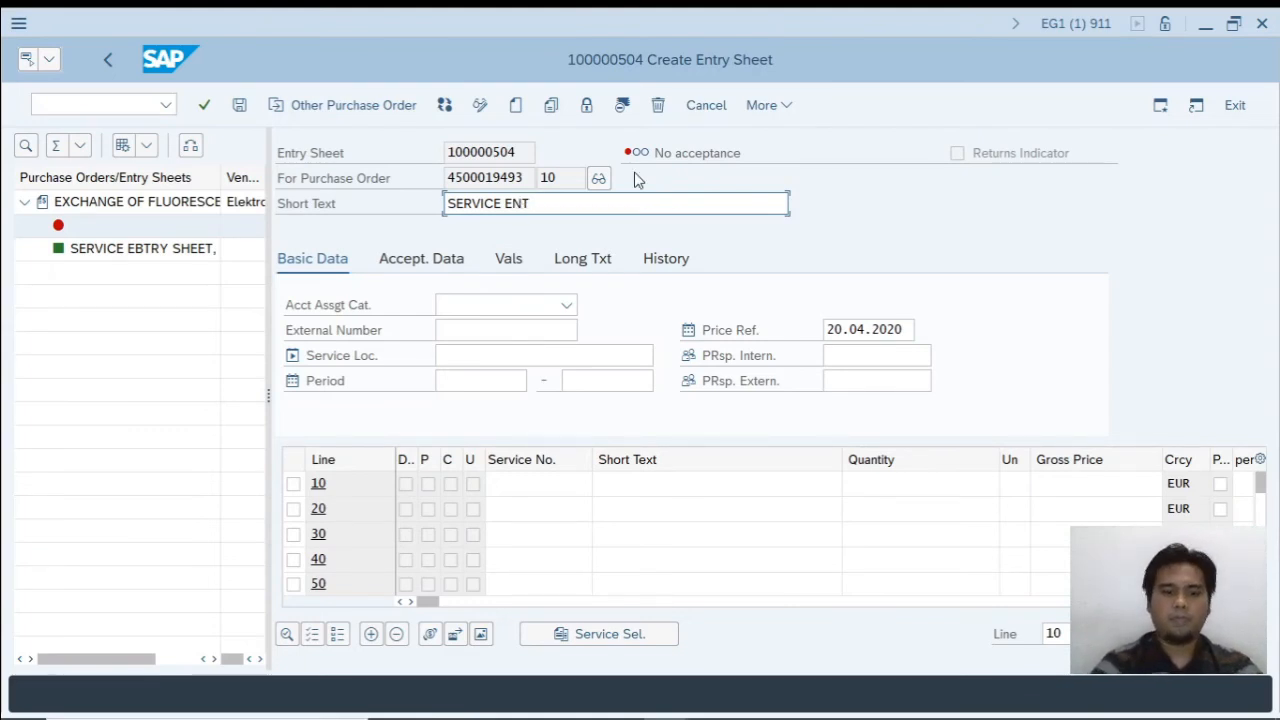
type("RY SHEET, 2N")
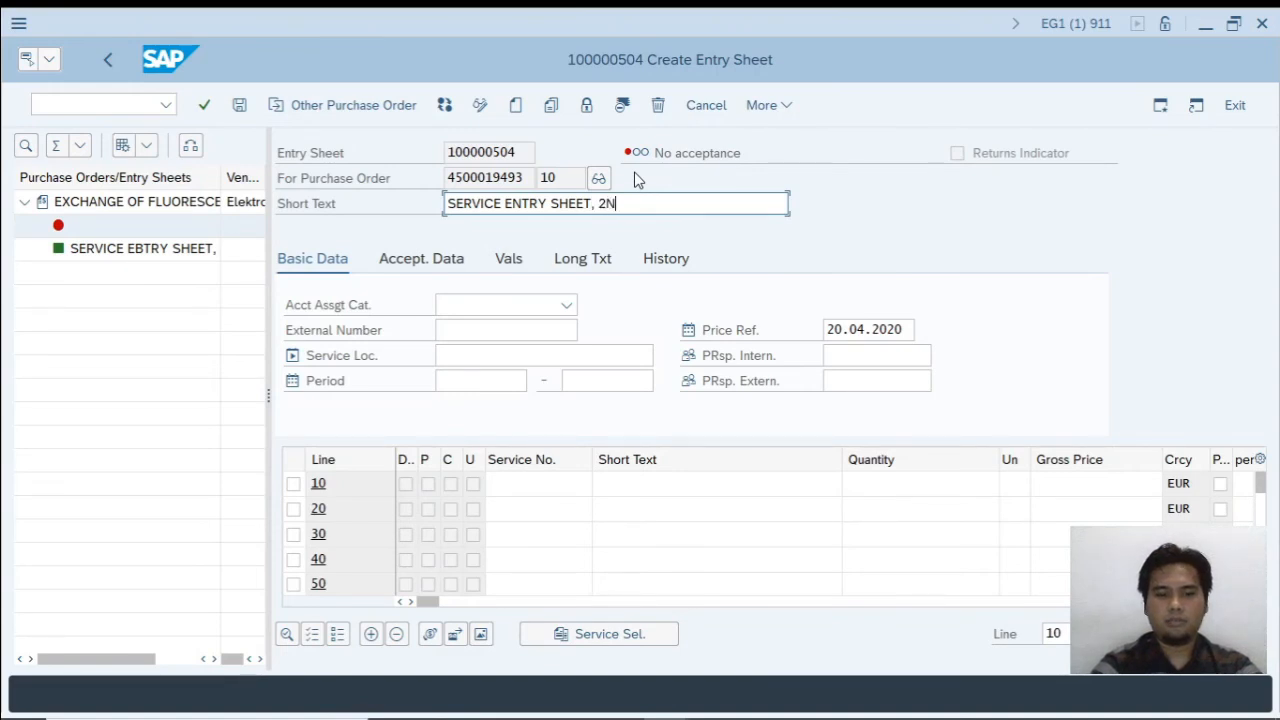
type("D FLOOR")
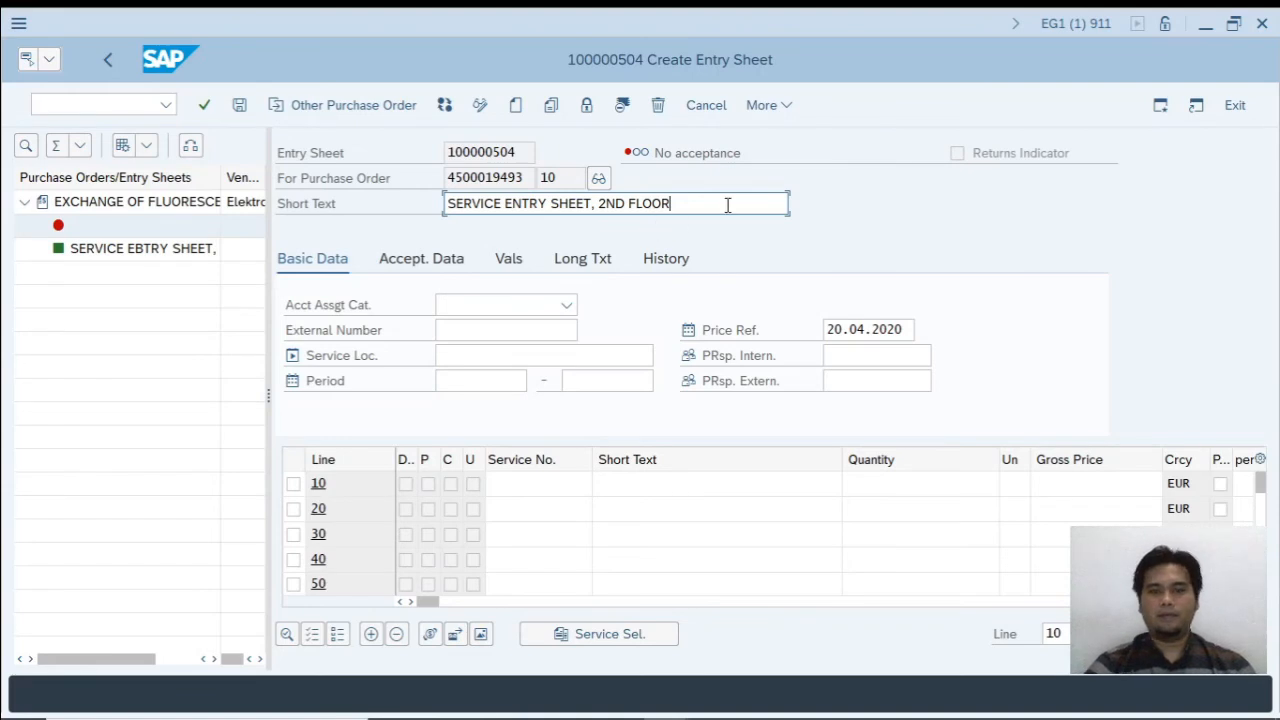
- Set the account assignment category to Cost center and the external number to 480000 in the entry sheet's basic data
left_click(567, 304)
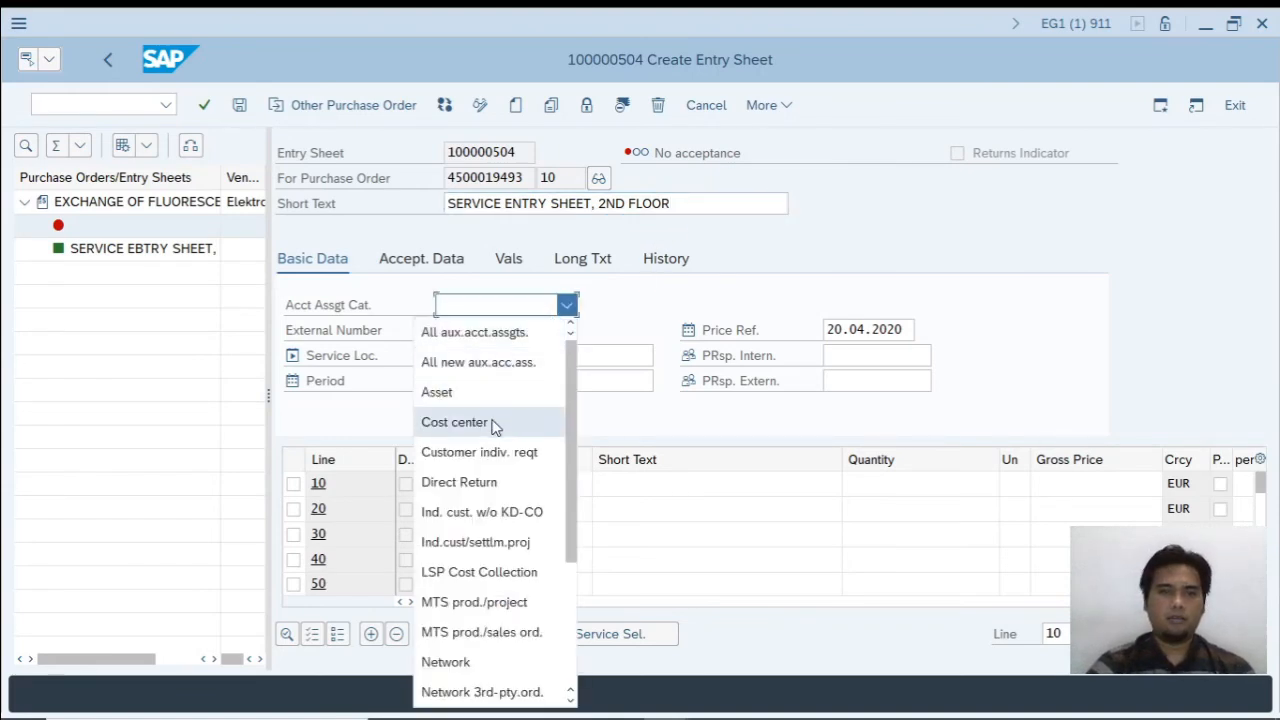
left_click(493, 425)
left_click(475, 333)
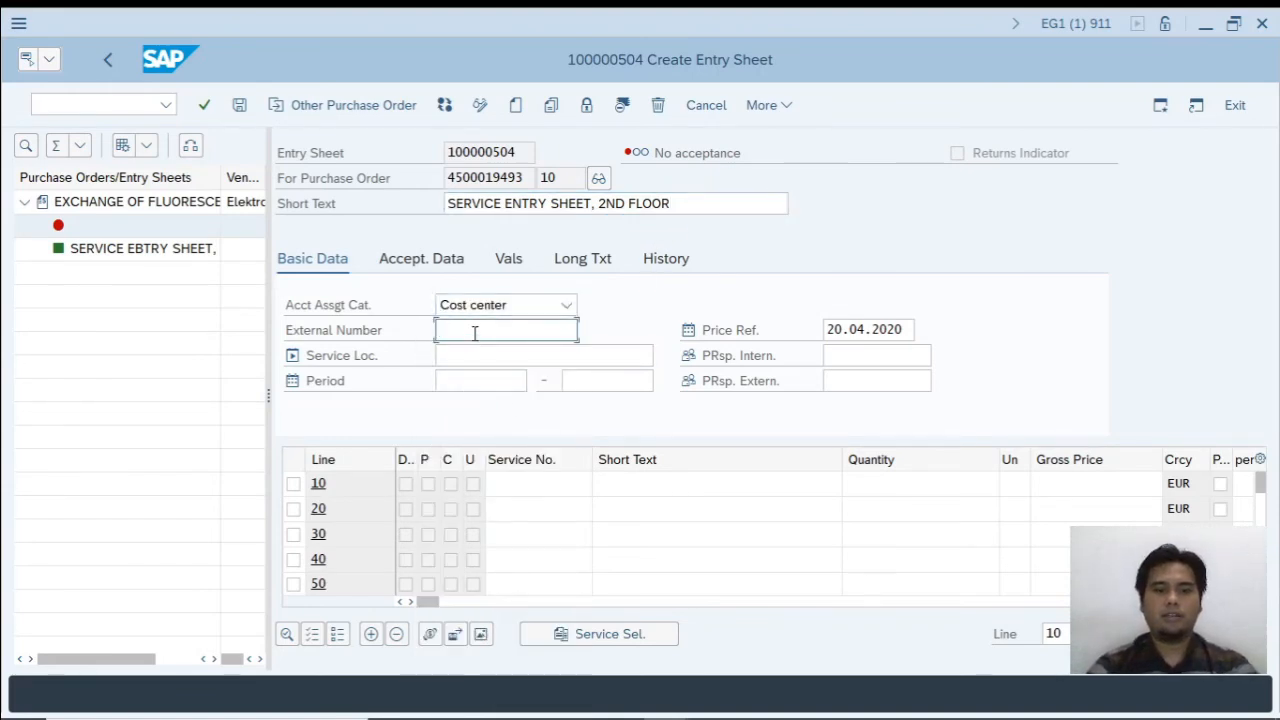
type("47")
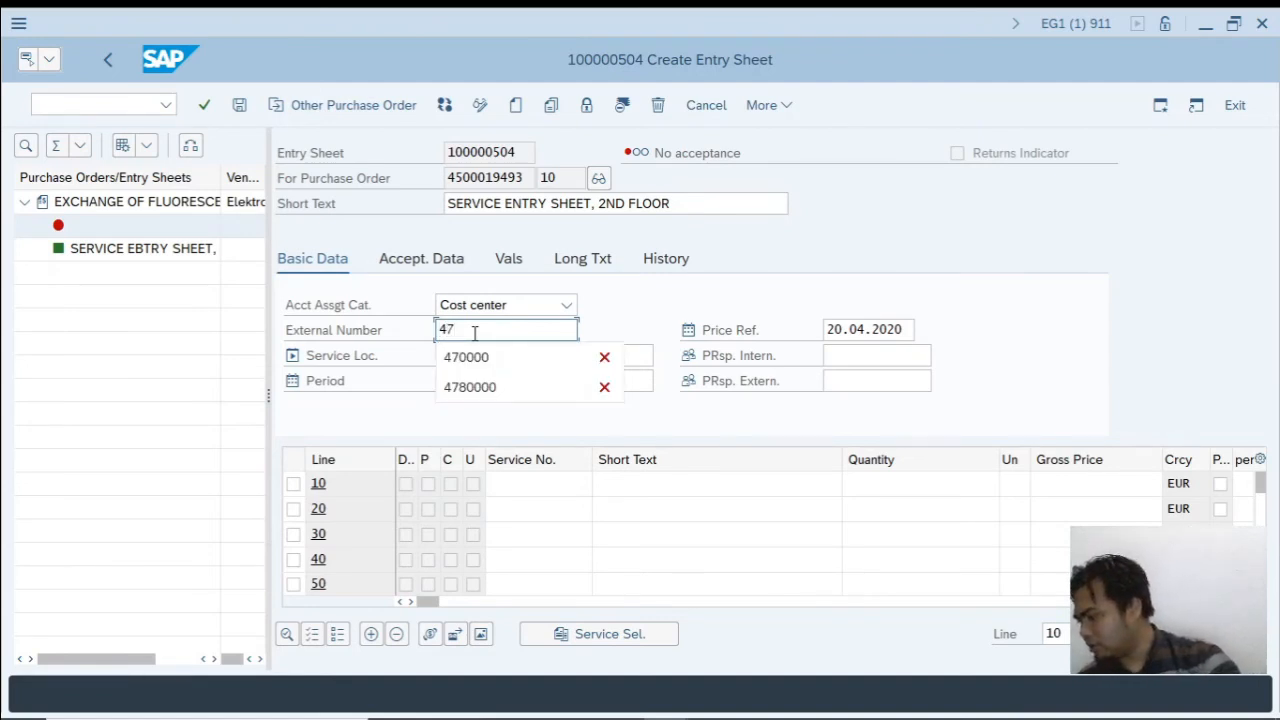
key("BackSpace")
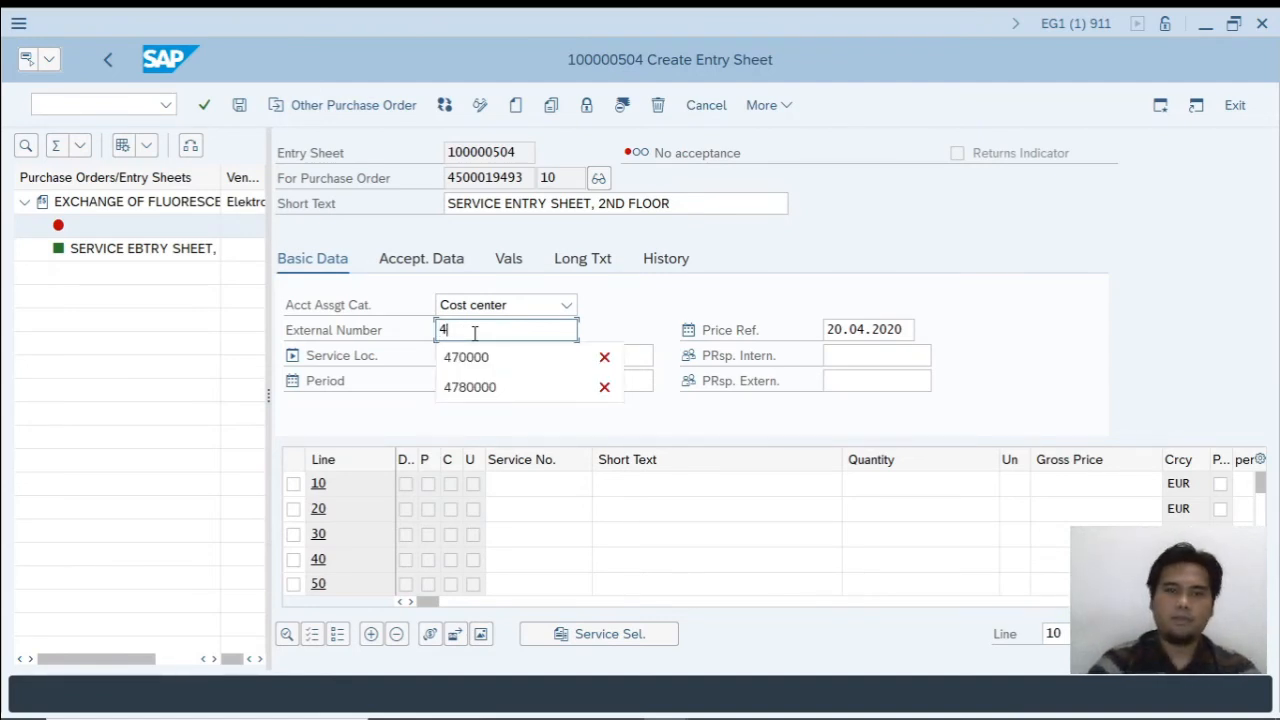
type("80000")
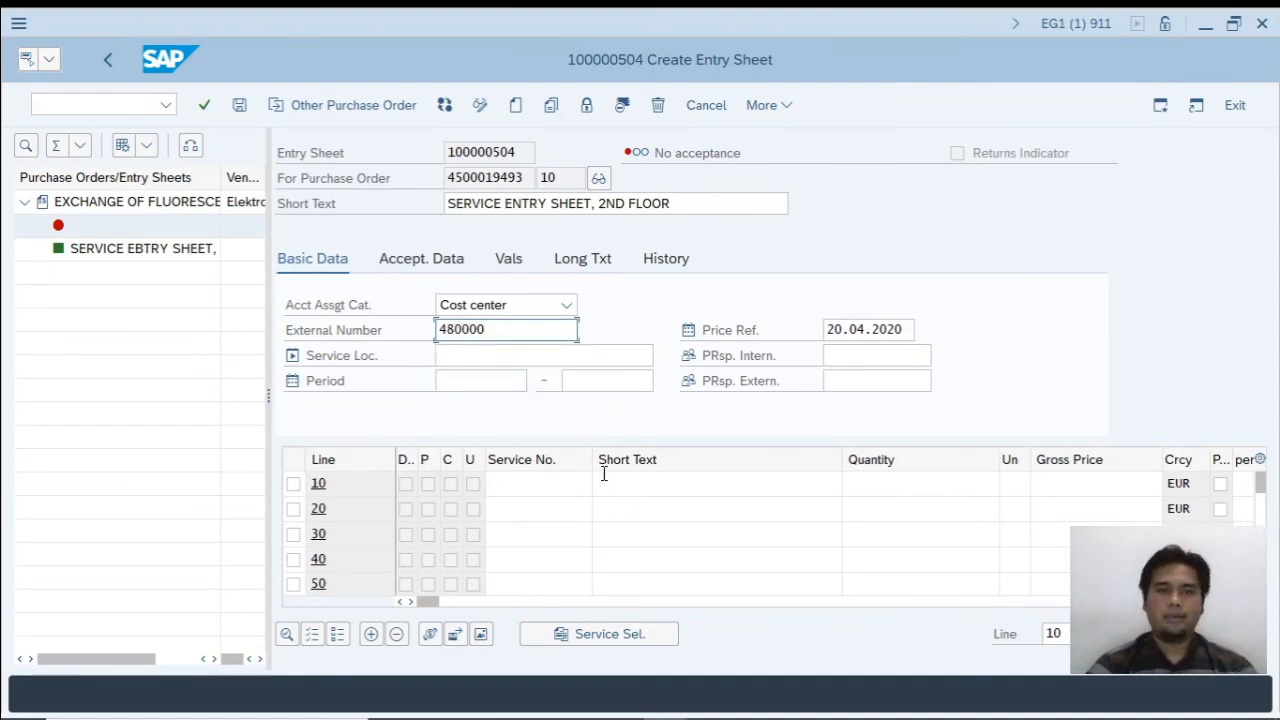
- Enter service T-LM1C00 on line 10 and T-LM2C00 on line 20, each with a quantity of 40
left_click(547, 490)
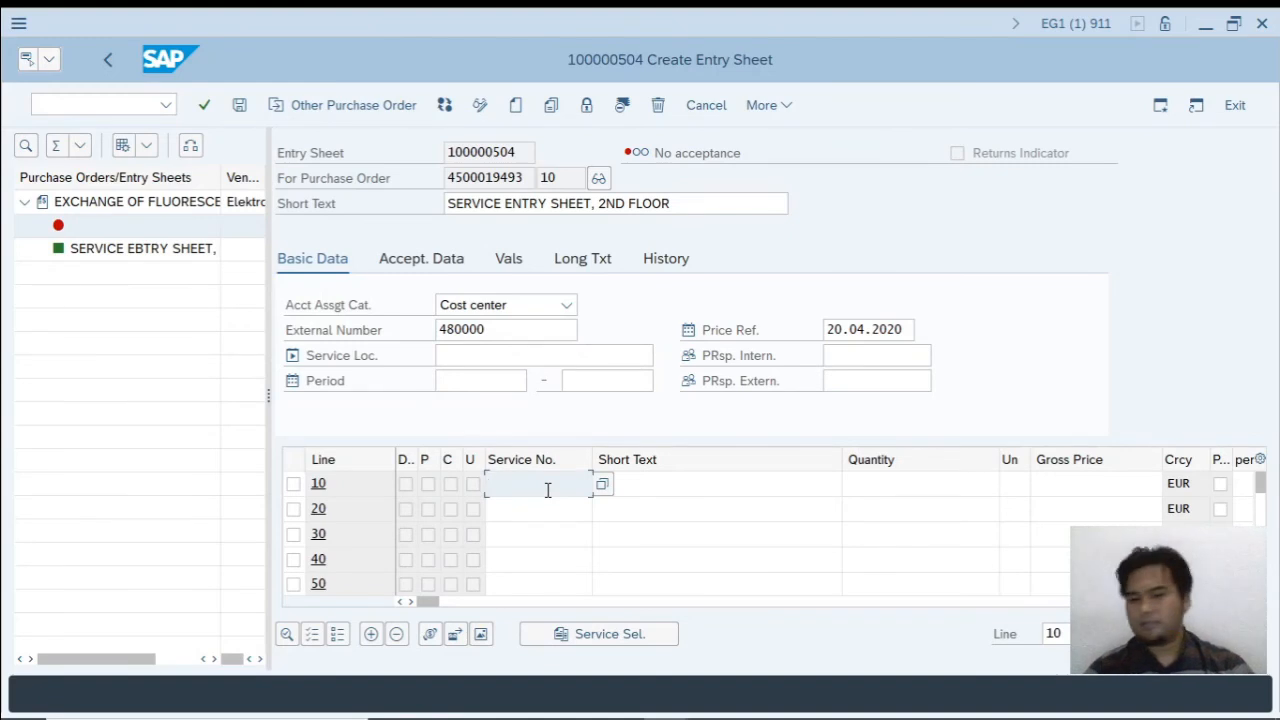
type("T-")
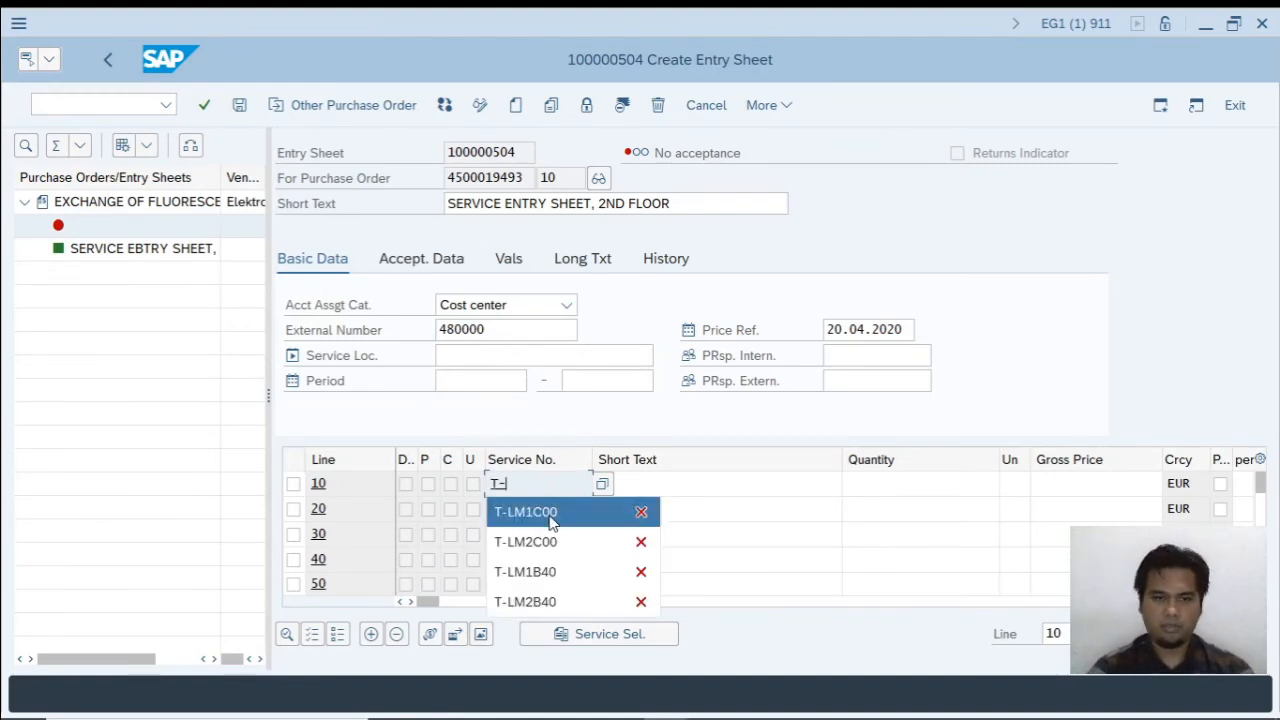
left_click(515, 509)
type("T-")
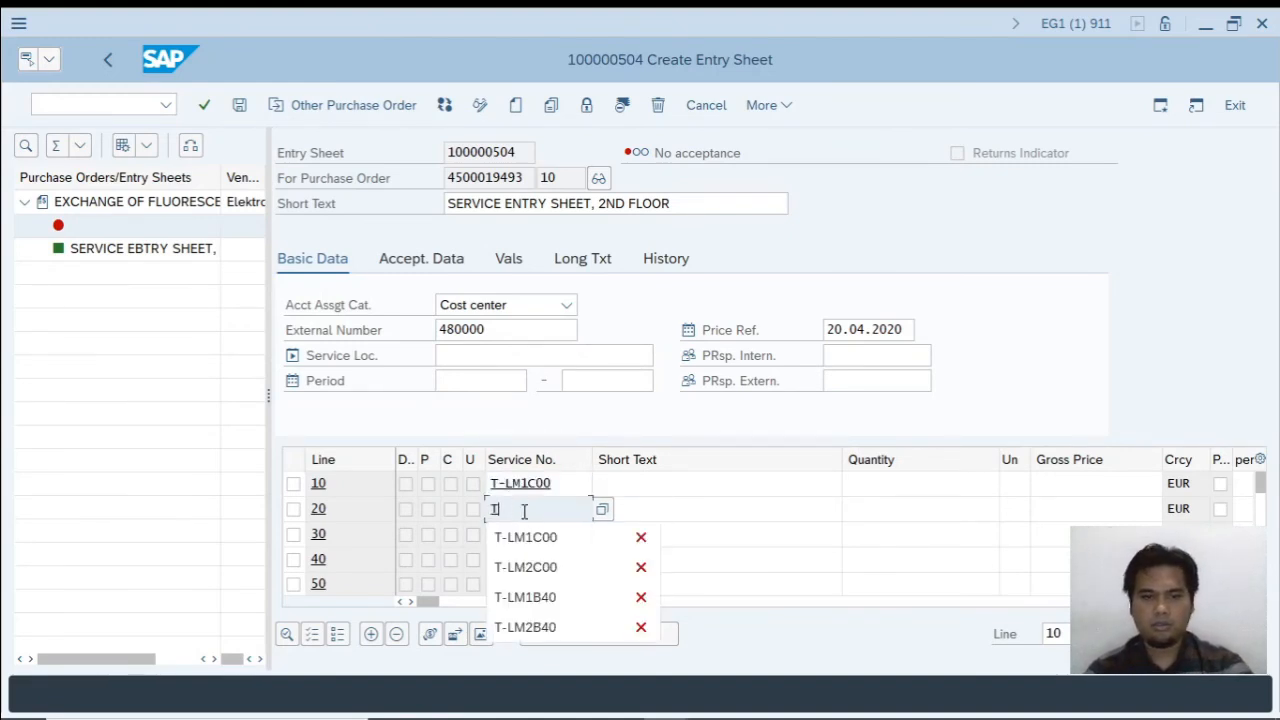
left_click(545, 565)
left_click(885, 484)
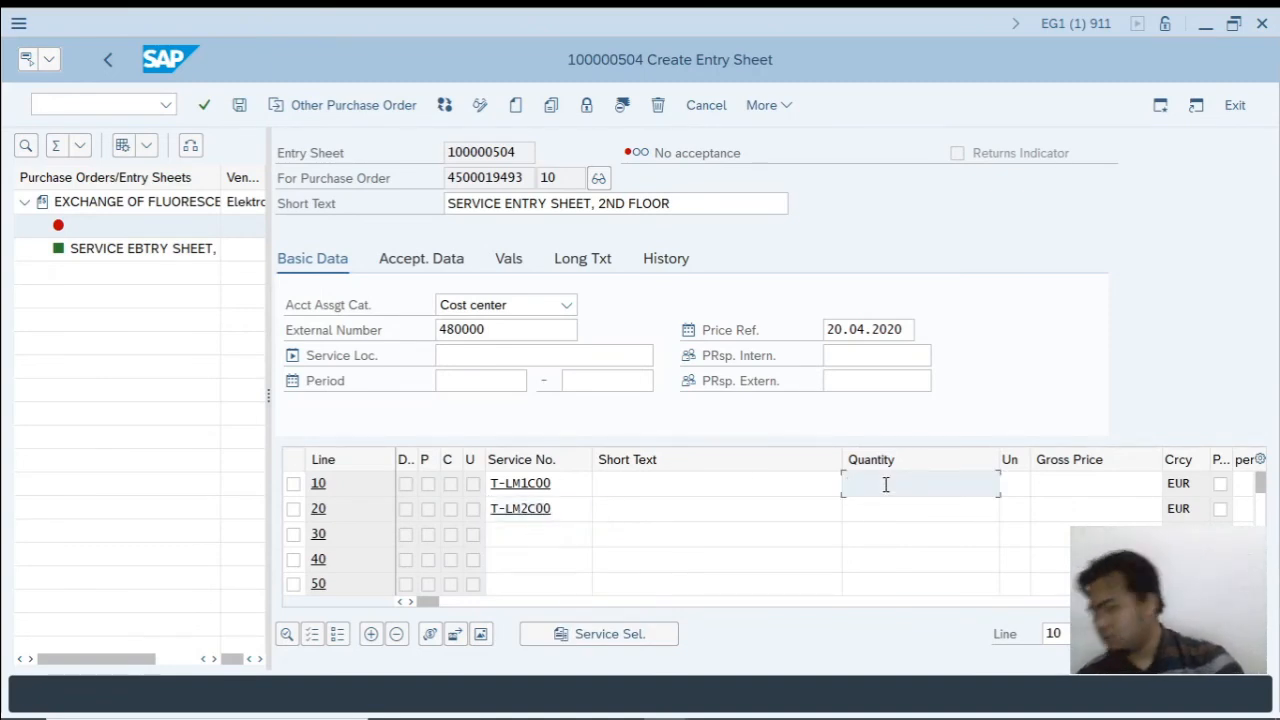
type("40")
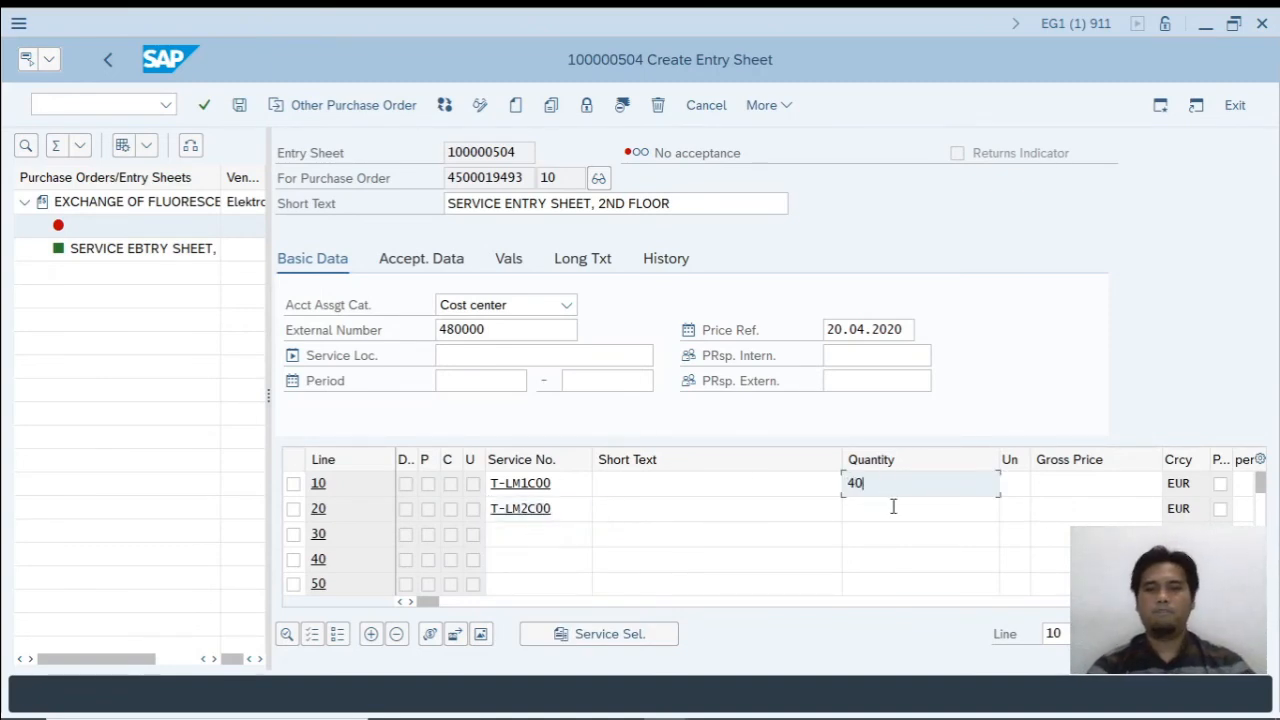
left_click(893, 507)
type("40")
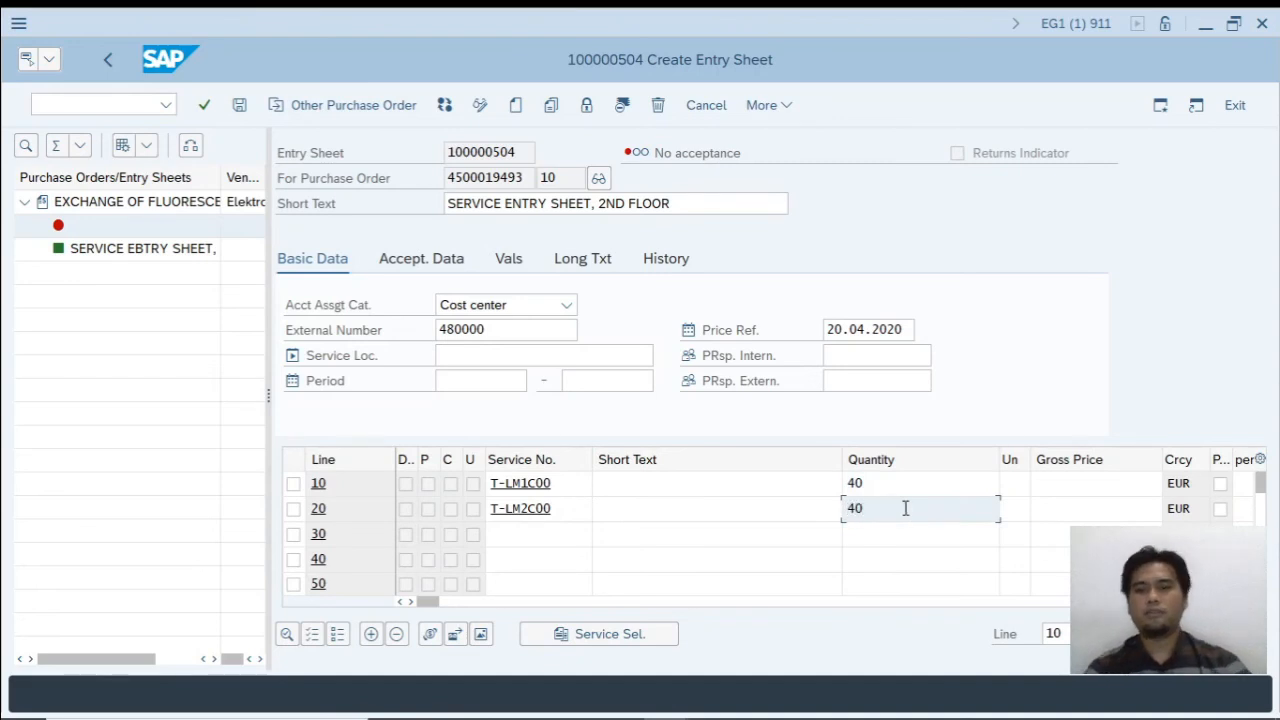
left_click(915, 483)
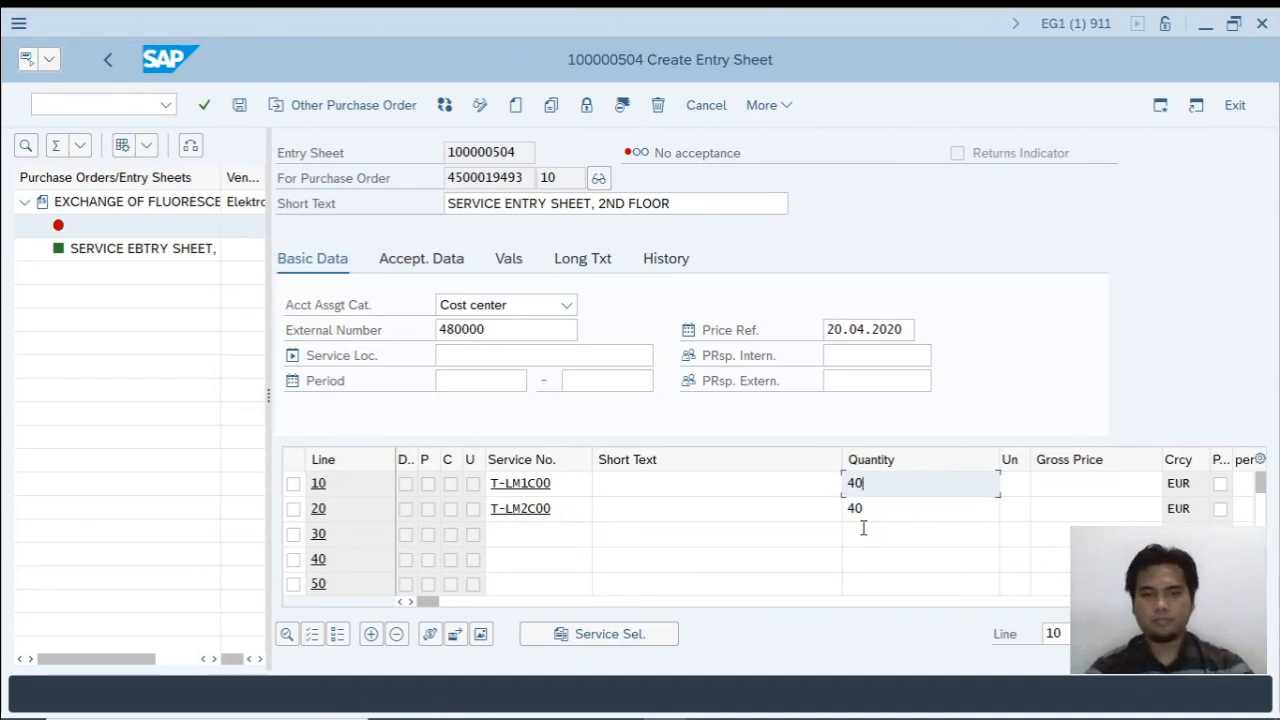
- Switch to the Excel exercise sheet and review the 2nd-floor service entry data for lines 10, 20 and 30
key("alt+Tab")
key("Tab")
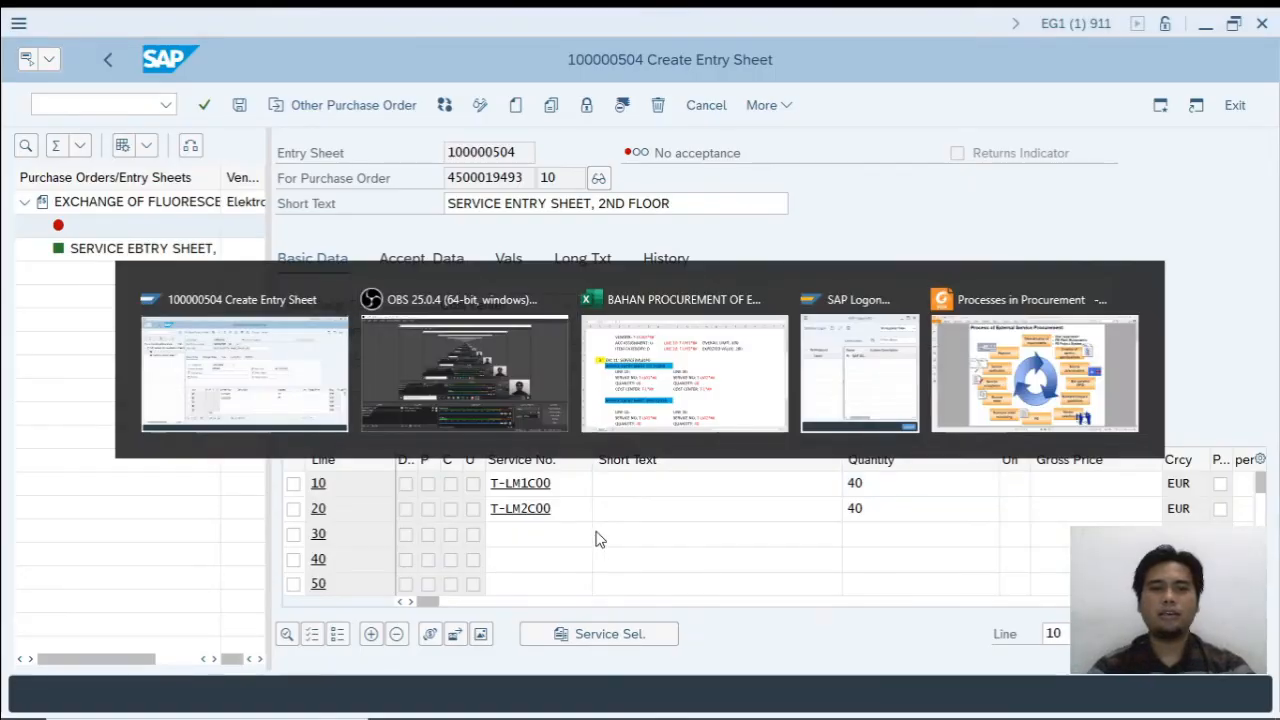
scroll(479, 574, "down", 3)
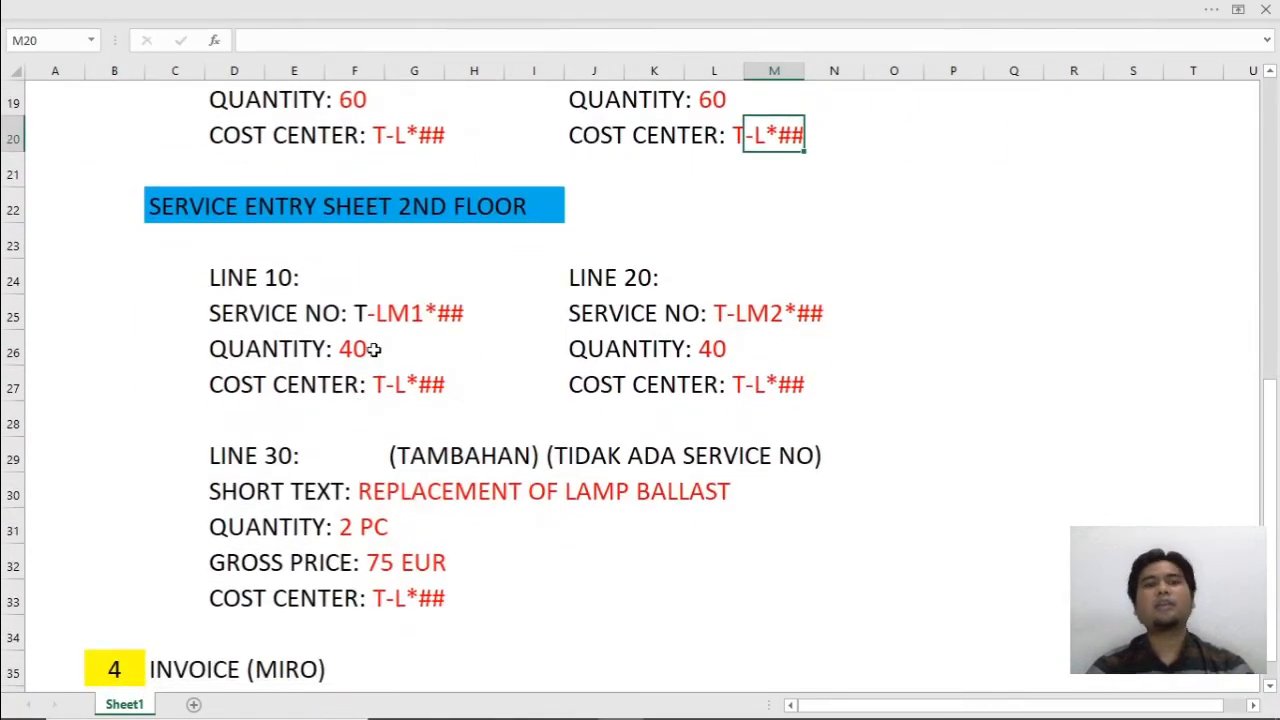
scroll(473, 384, "up", 1)
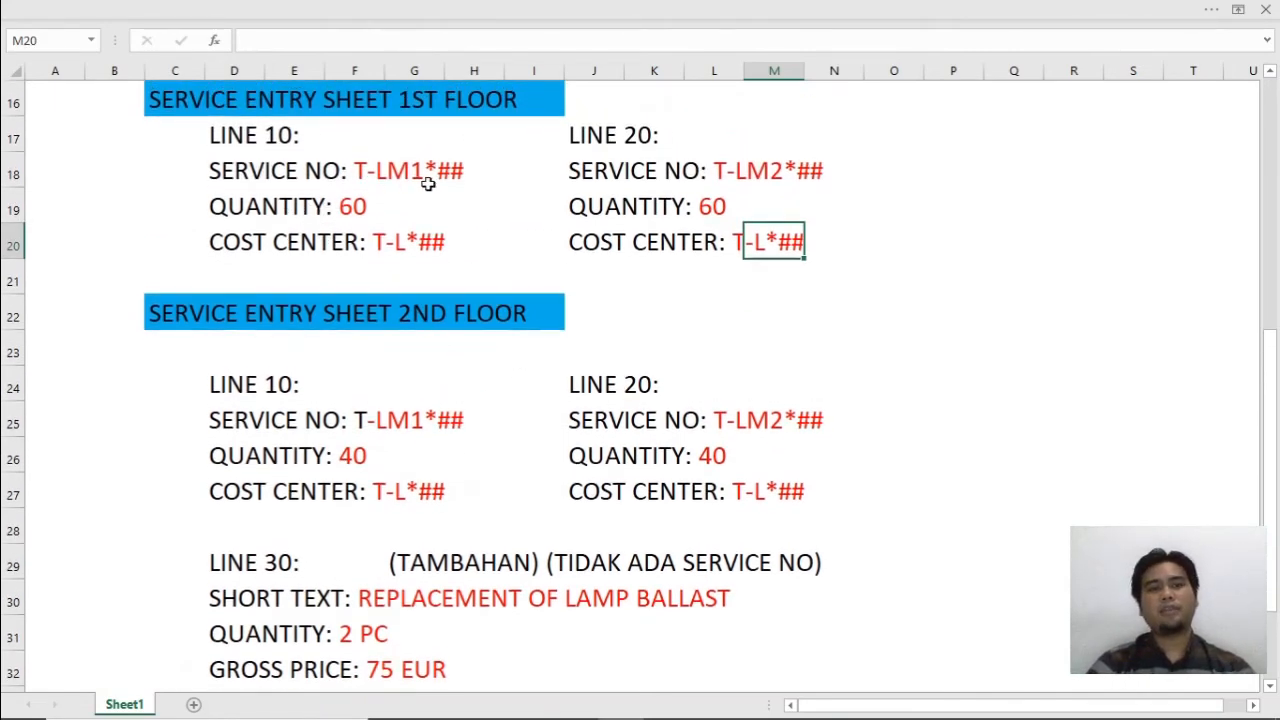
scroll(420, 423, "down", 2)
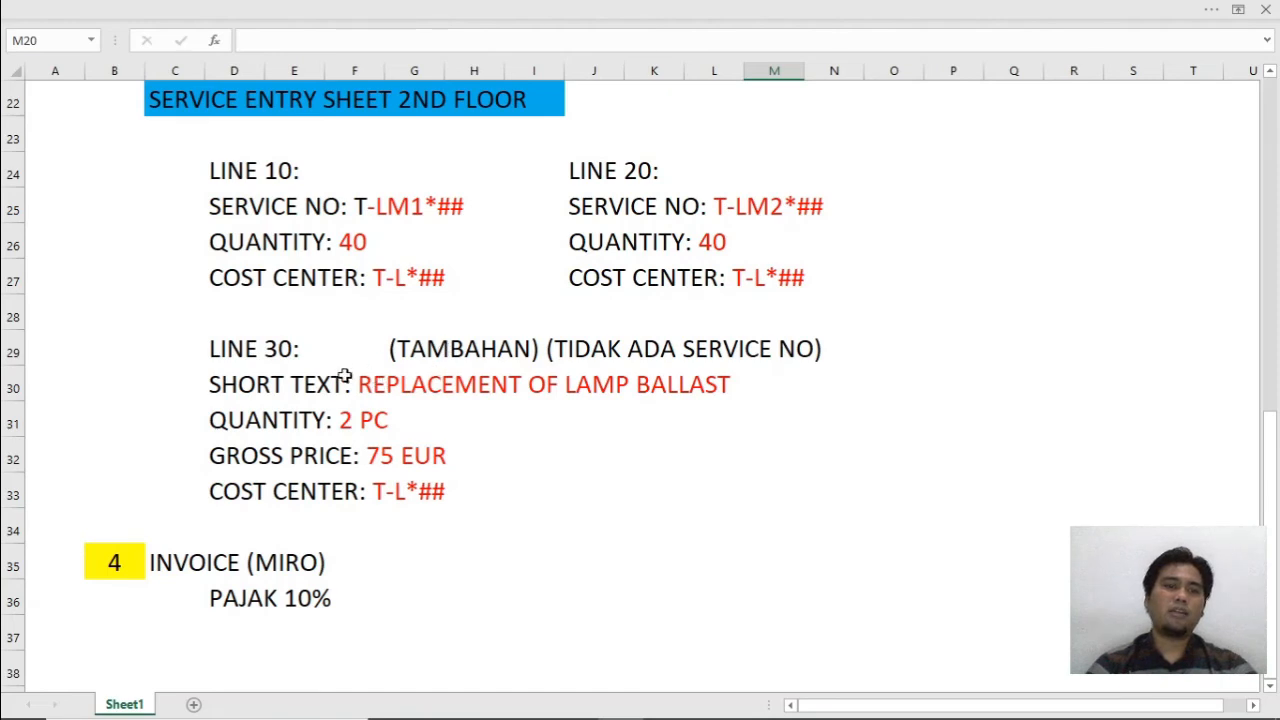
left_click_drag(251, 173, 363, 222)
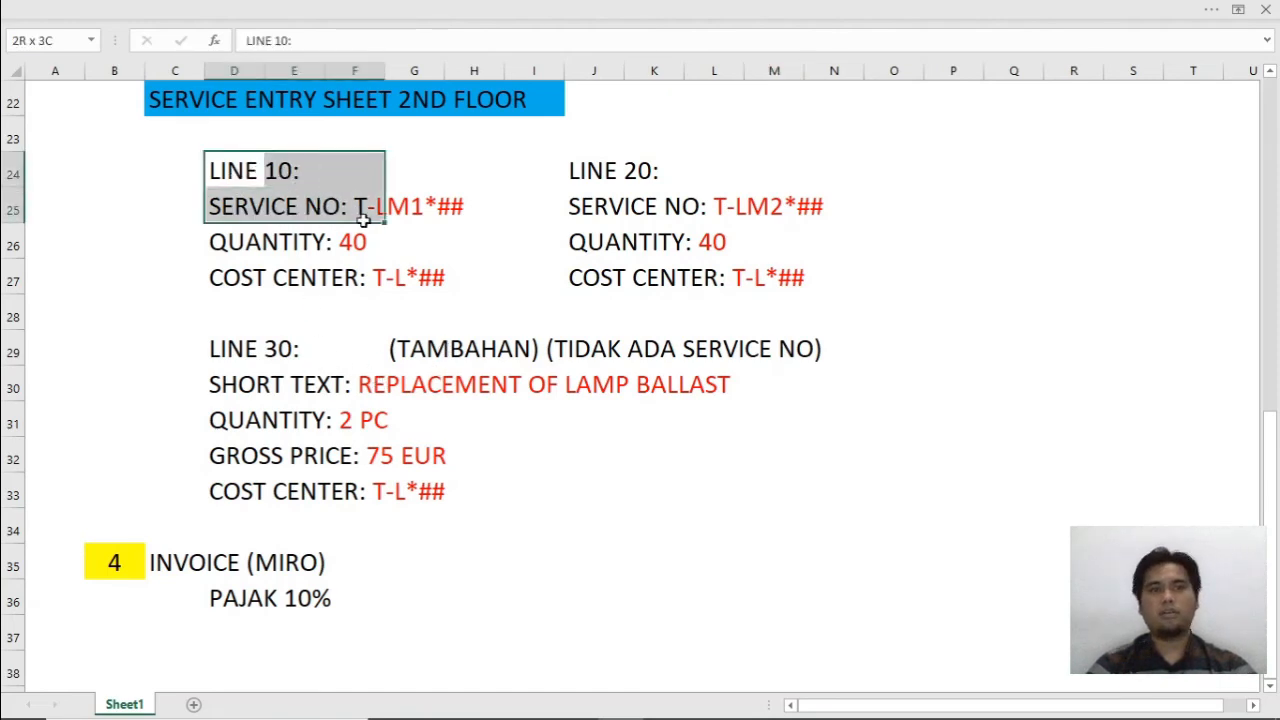
left_click_drag(566, 172, 666, 263)
left_click_drag(242, 344, 300, 393)
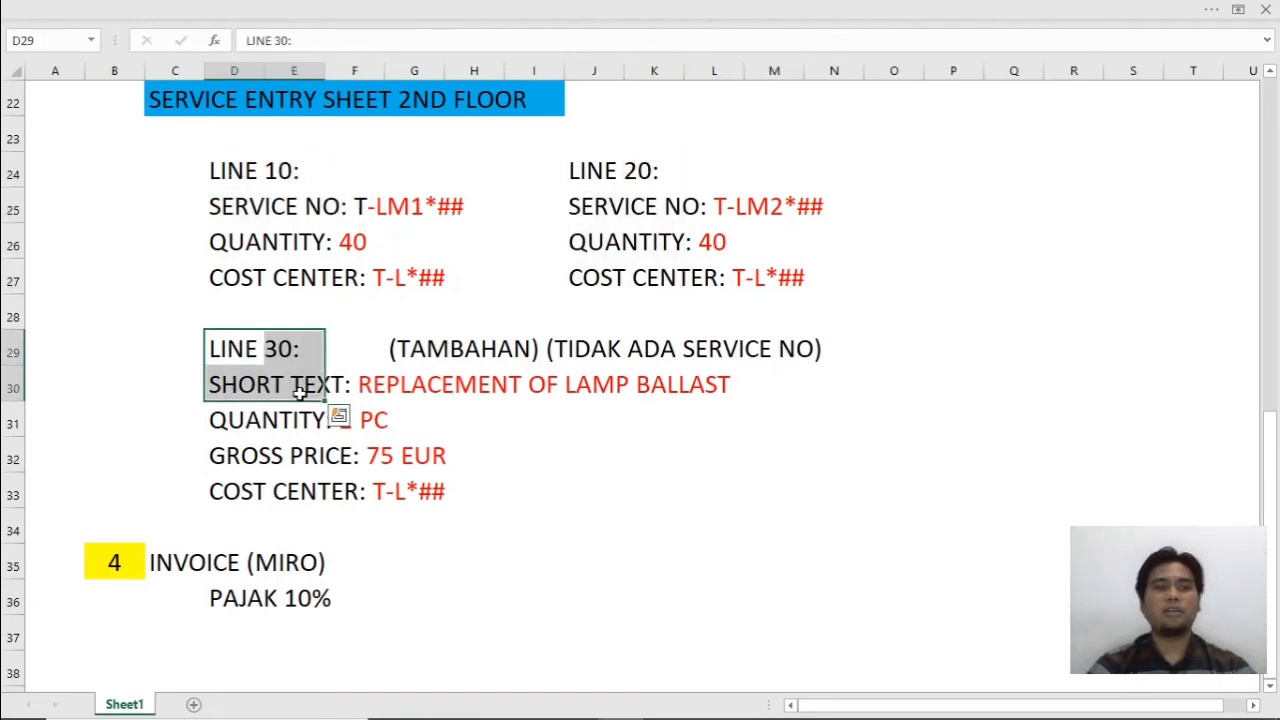
- Switch back to SAP and enter REPLACEMENT OF LAMP BALLAST as the short text of service line 30
key("alt+Tab")
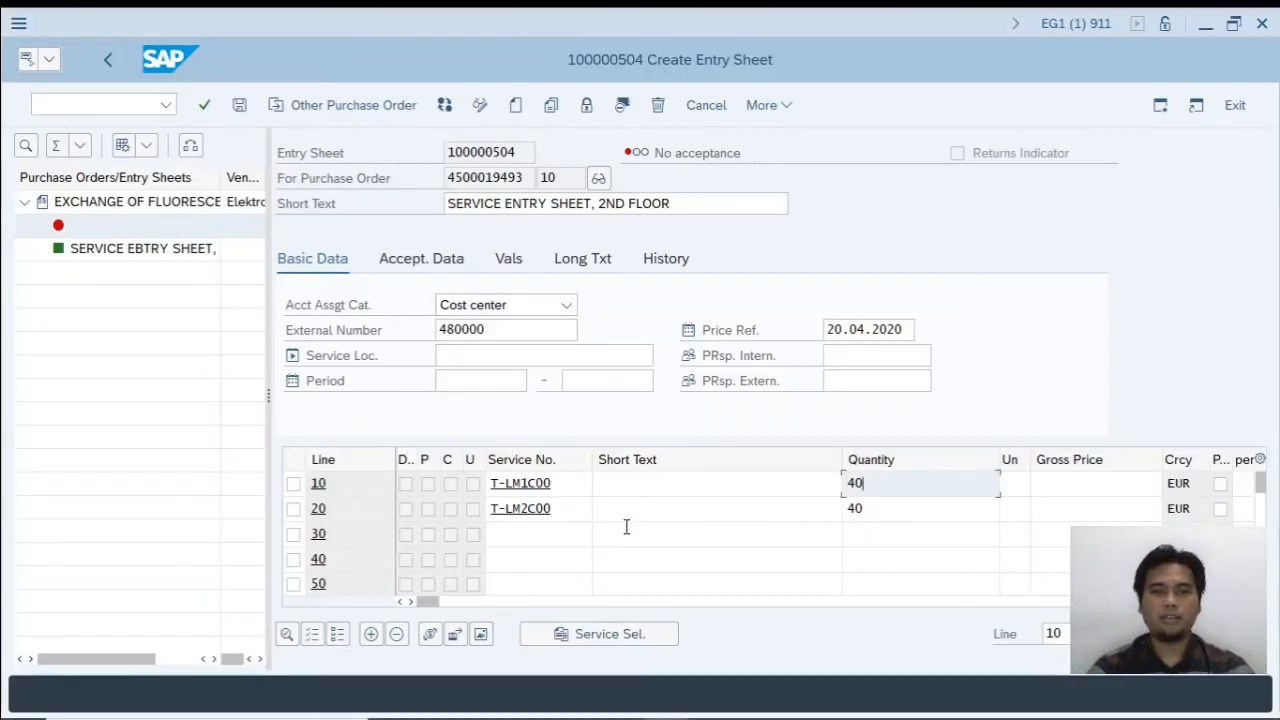
left_click(667, 534)
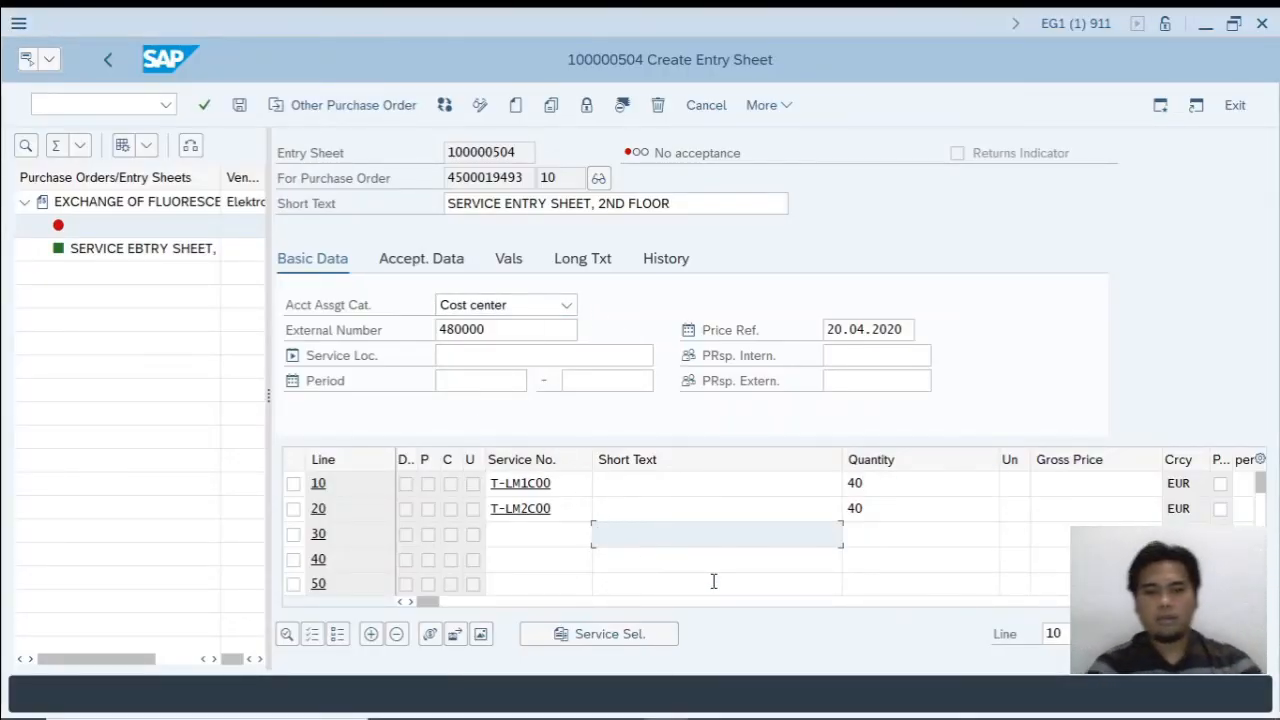
type("REP")
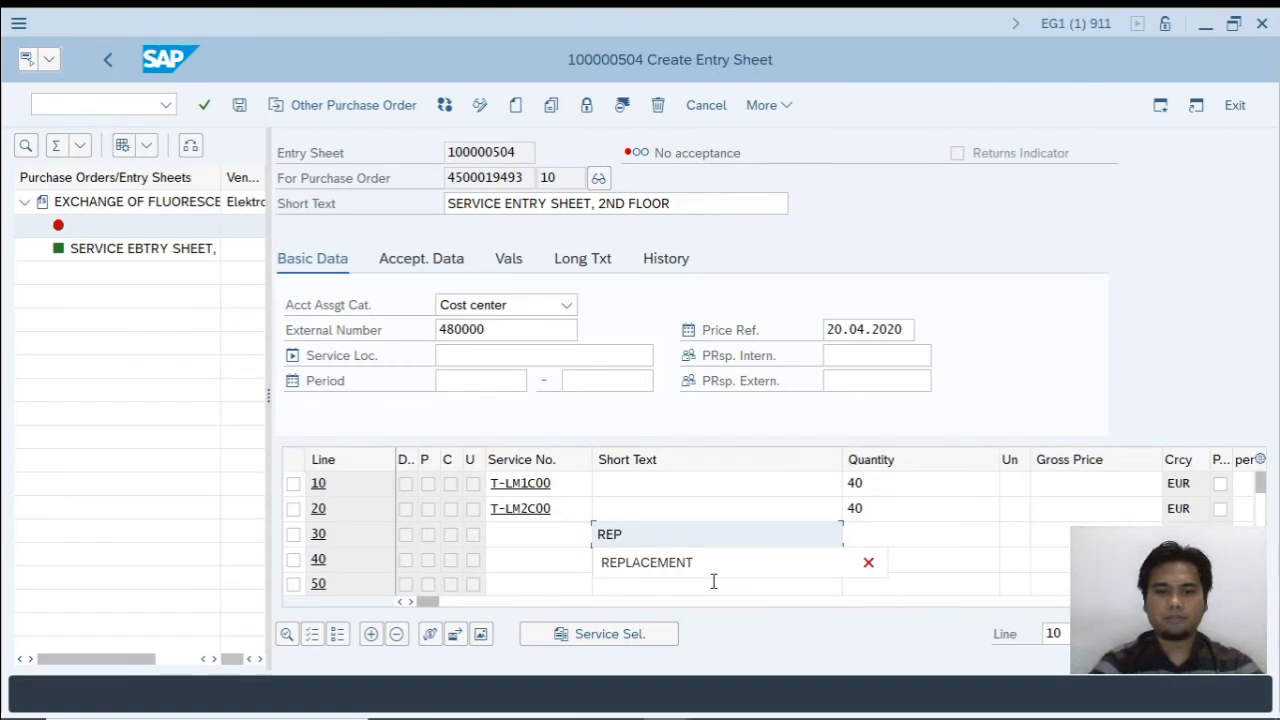
type("LACEMENT ")
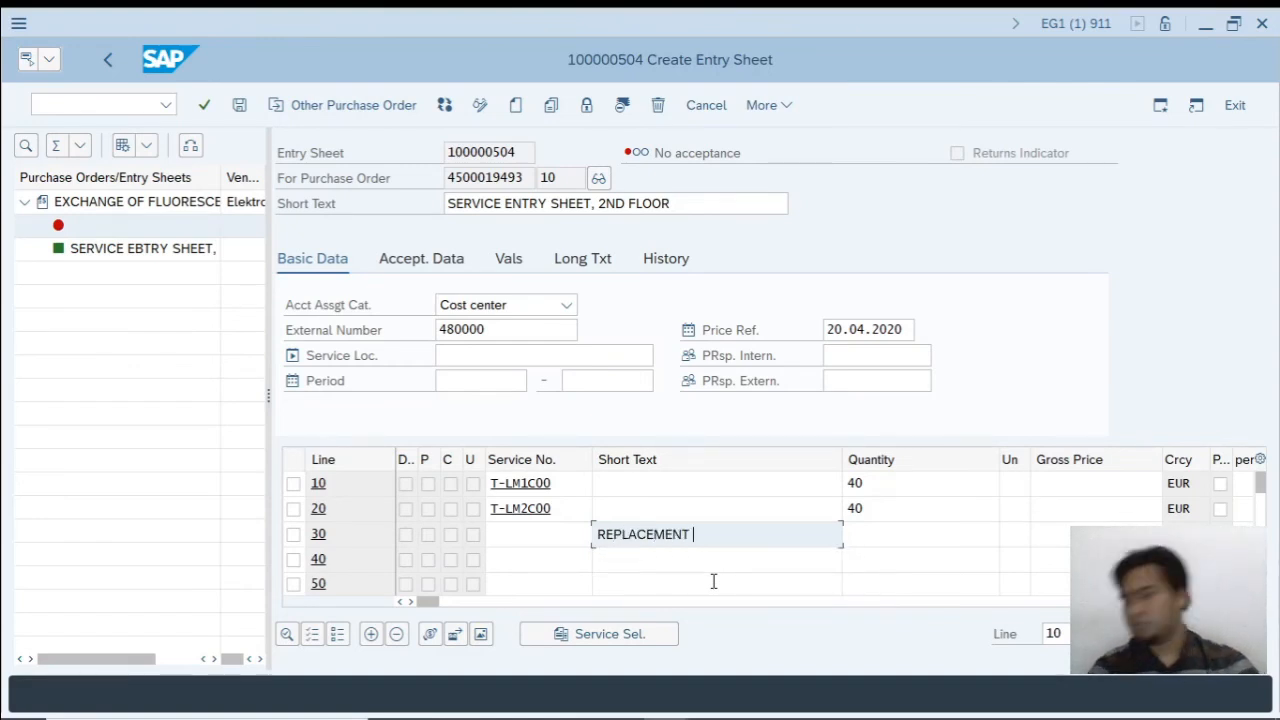
type("OF L")
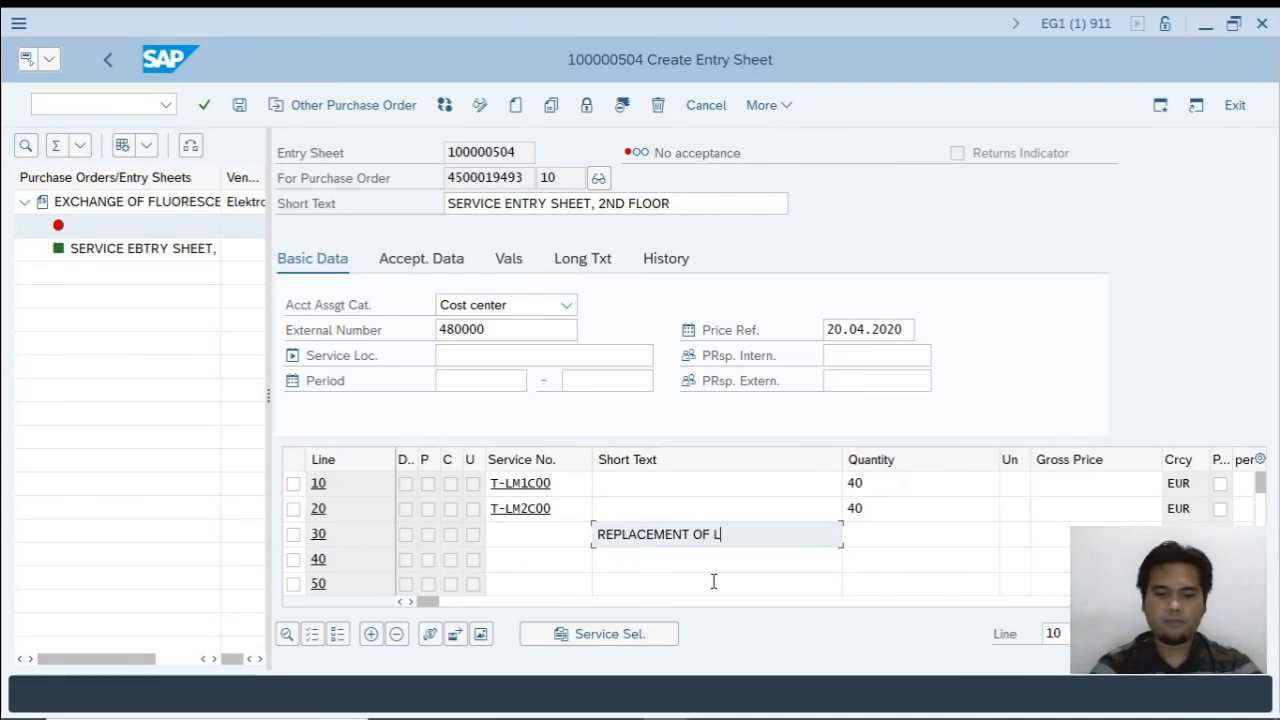
type("AMP BALLAST")
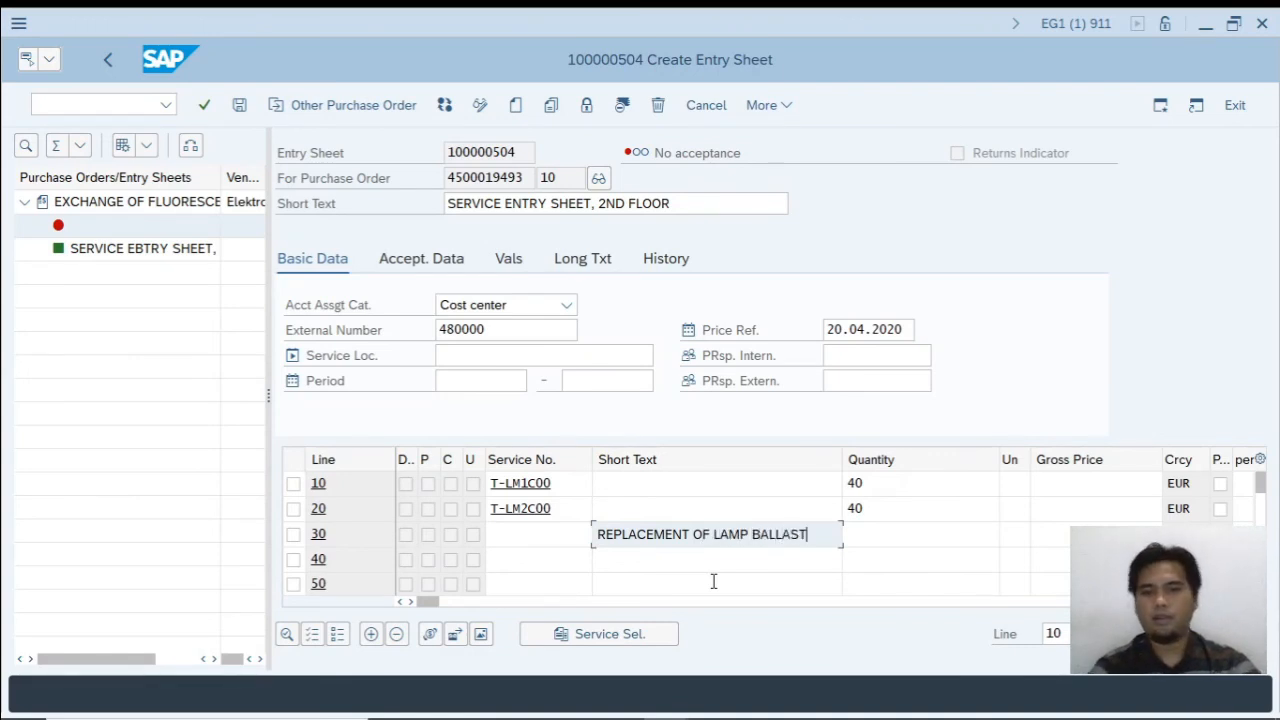
- Set service line 30 to a quantity of 2 PC with a gross price of 75 EUR
left_click(918, 540)
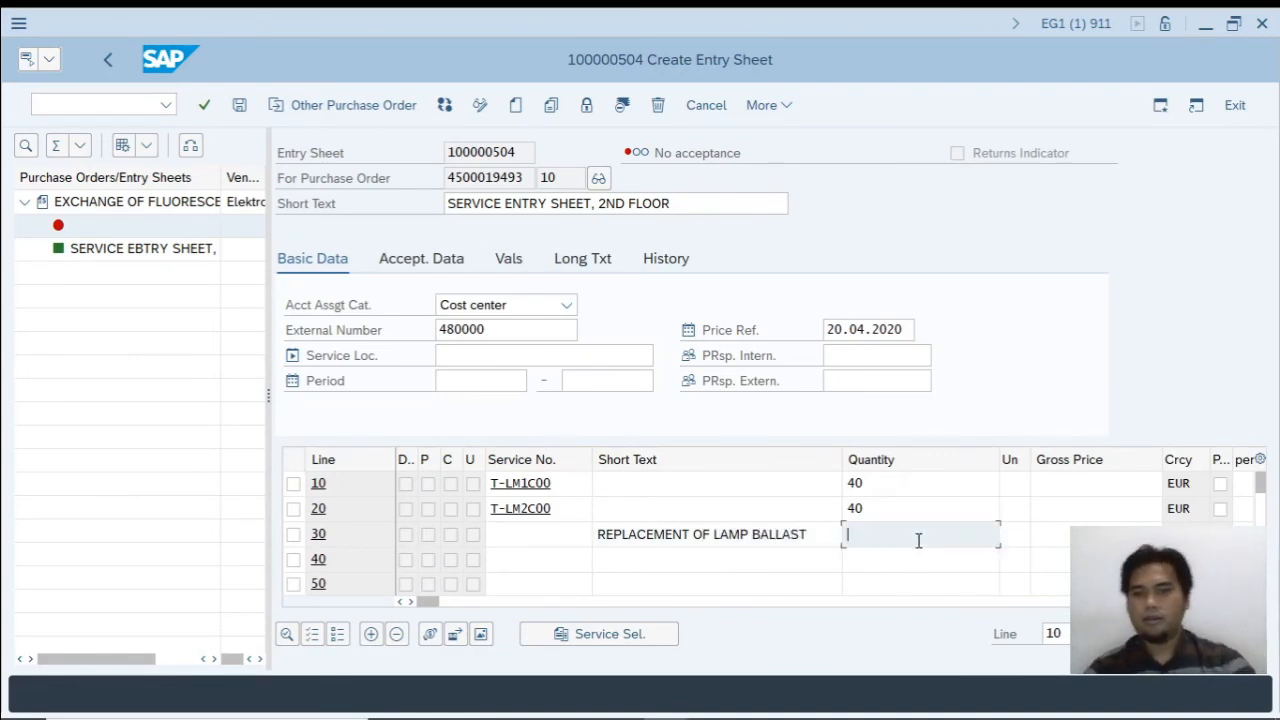
type("2")
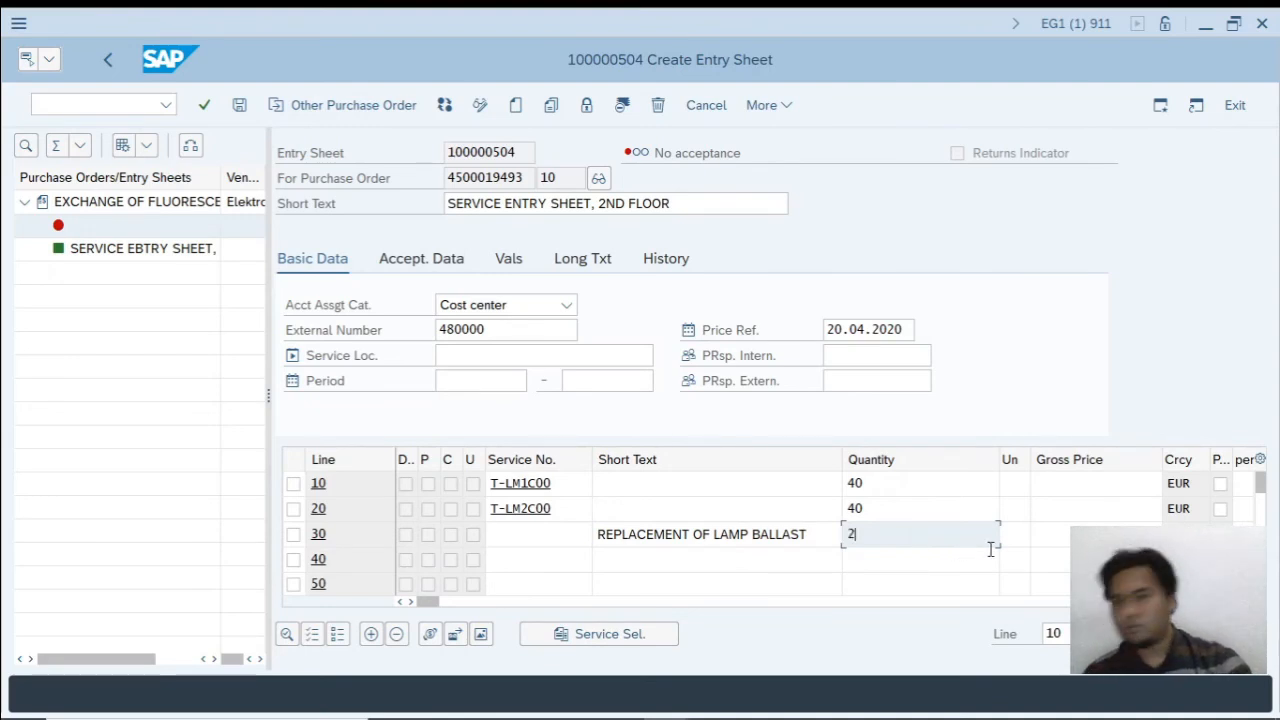
left_click(1014, 536)
type("PC")
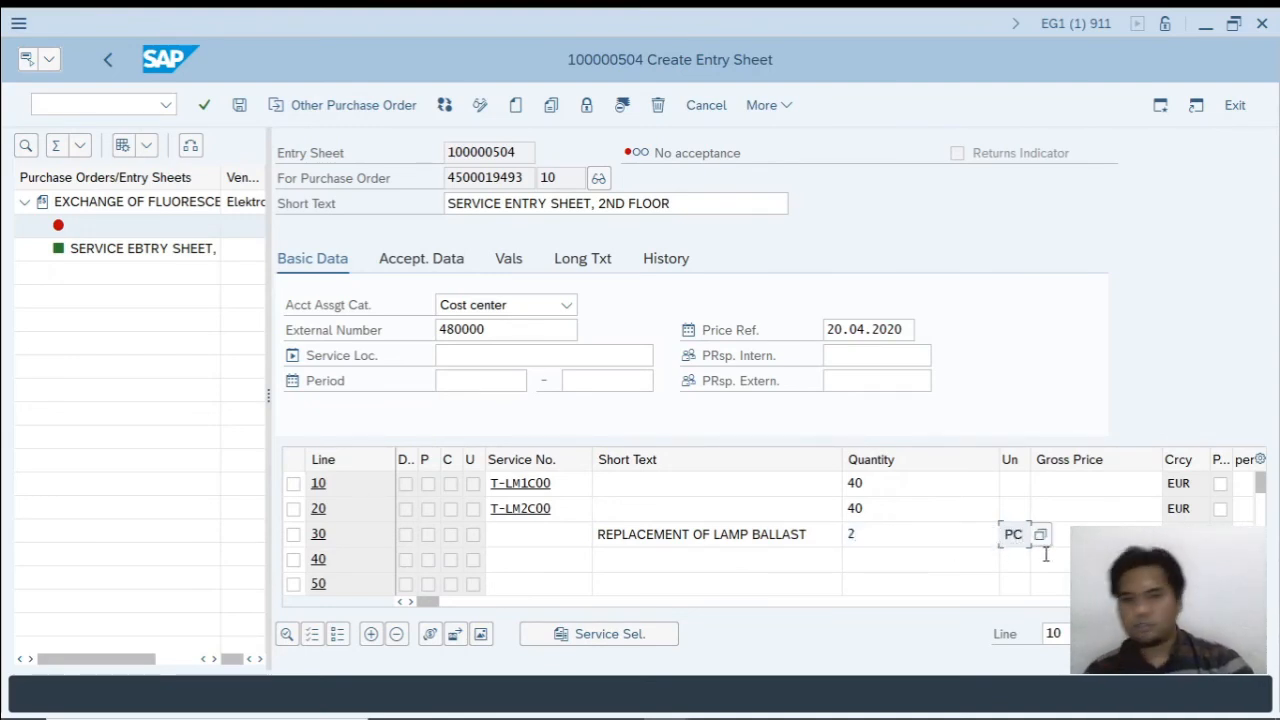
left_click(1088, 536)
type("75")
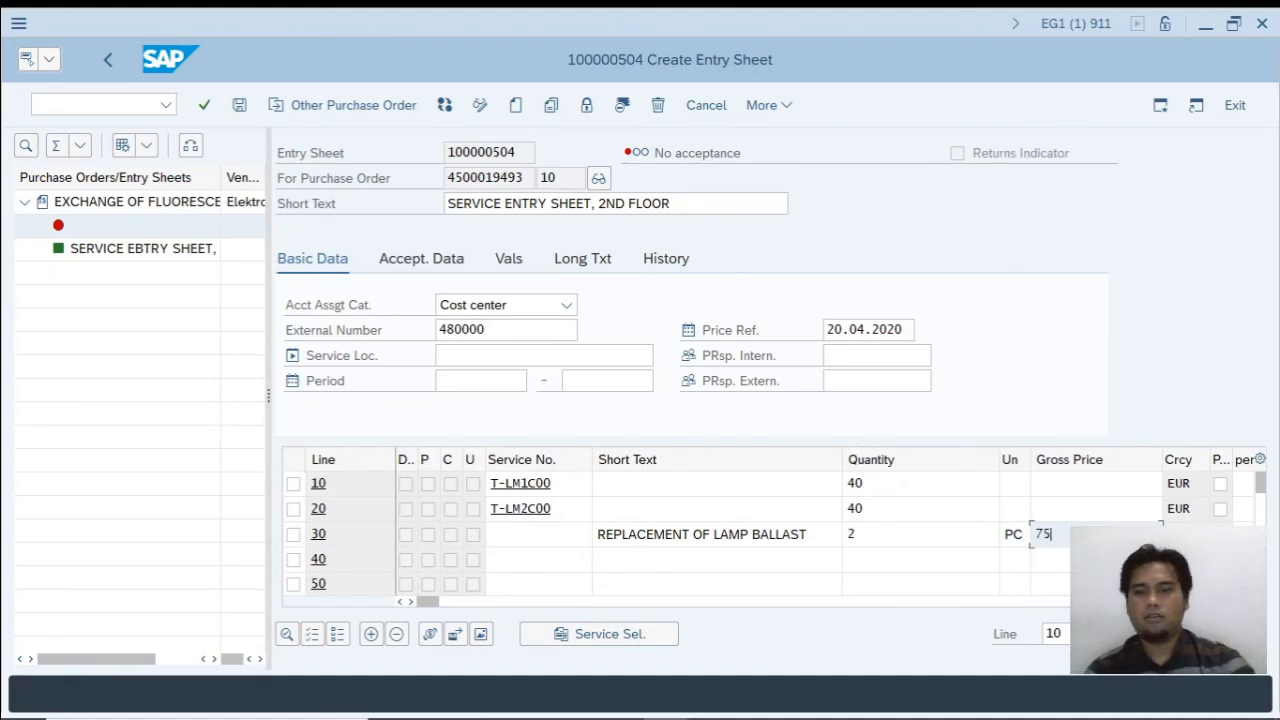
key("Tab")
key("Tab")
key("Tab")
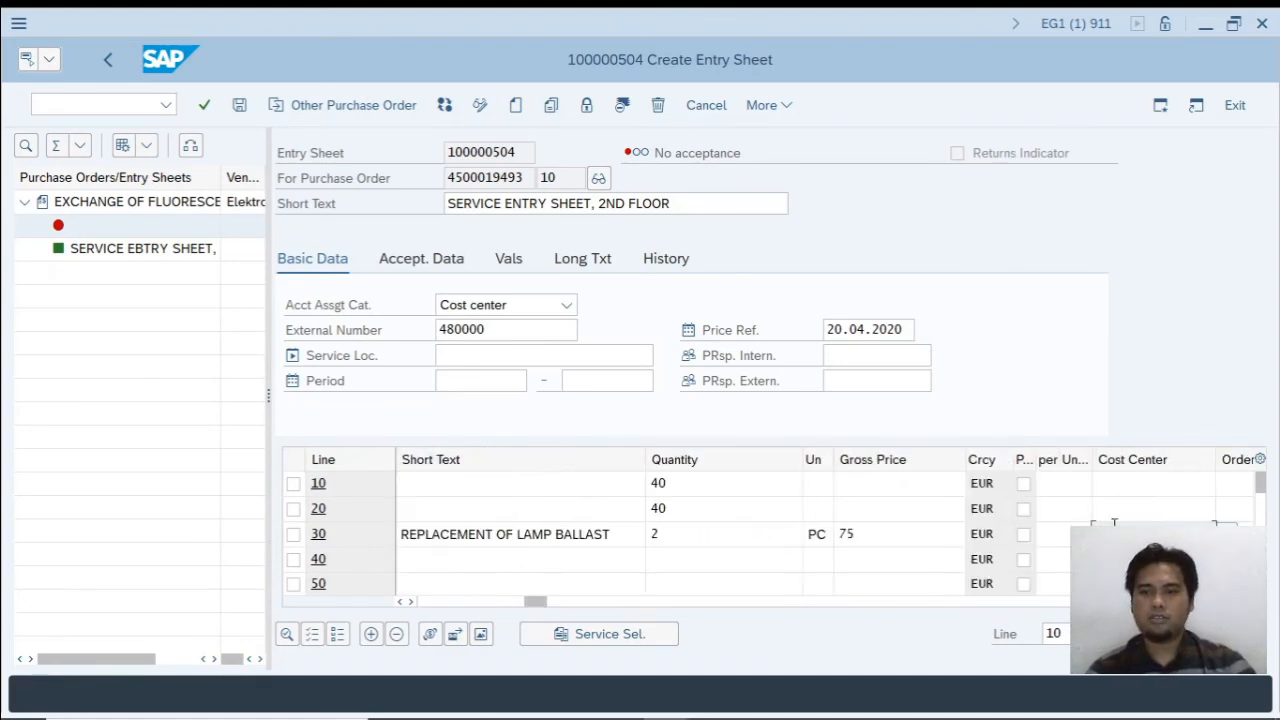
- Assign cost center T-LC00 to service lines 10, 20 and 30, and accept and save the 2nd-floor entry sheet
left_click(1110, 484)
type("T-")
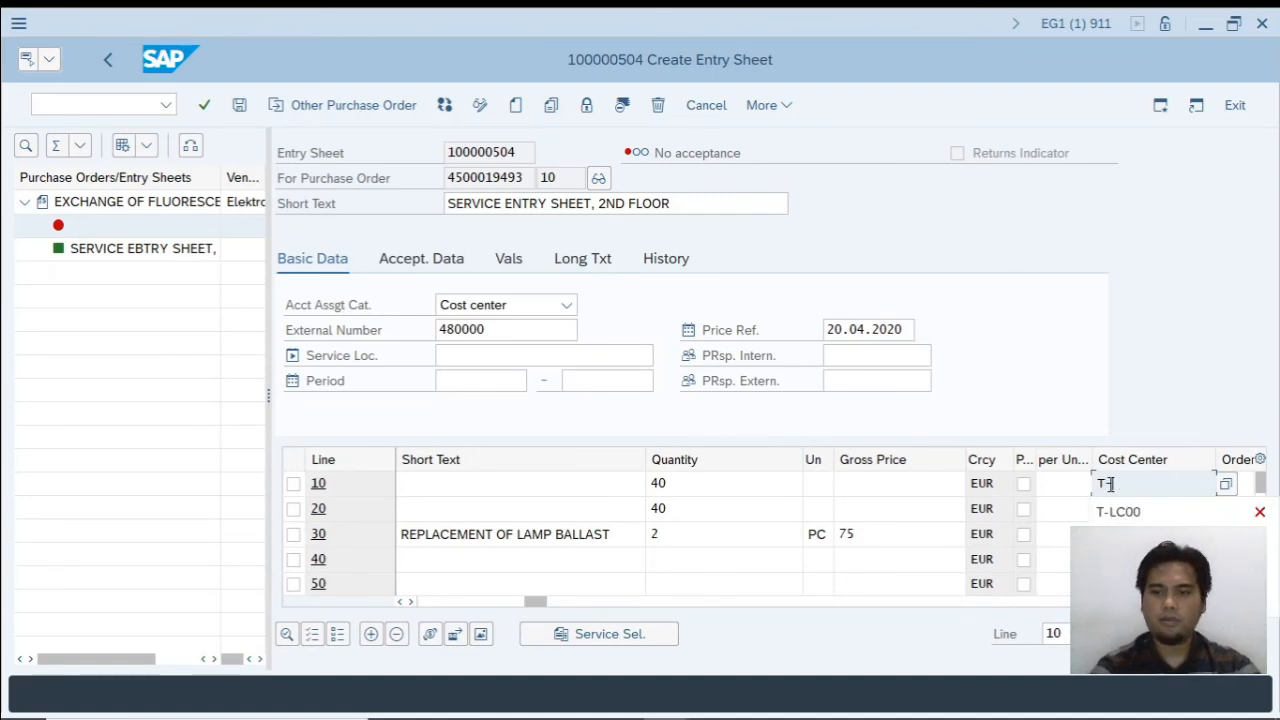
left_click(1152, 510)
left_click(1123, 510)
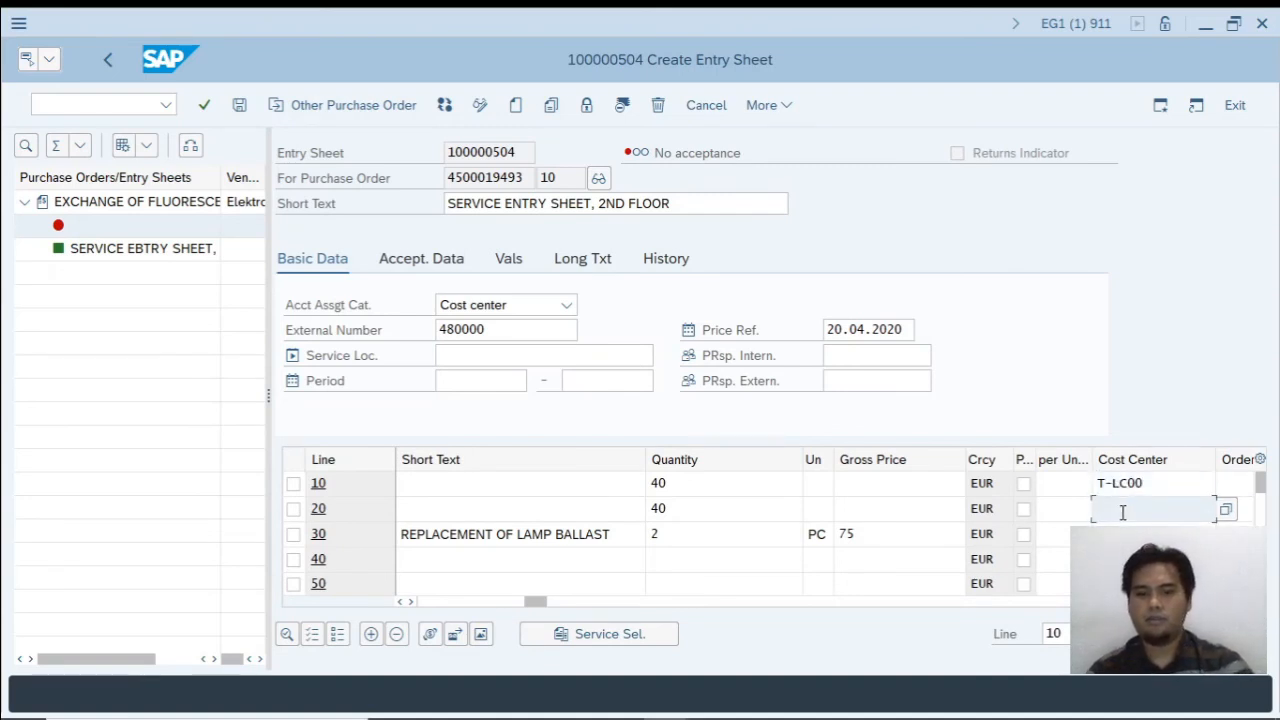
type("T")
left_click(1130, 536)
left_click(1130, 535)
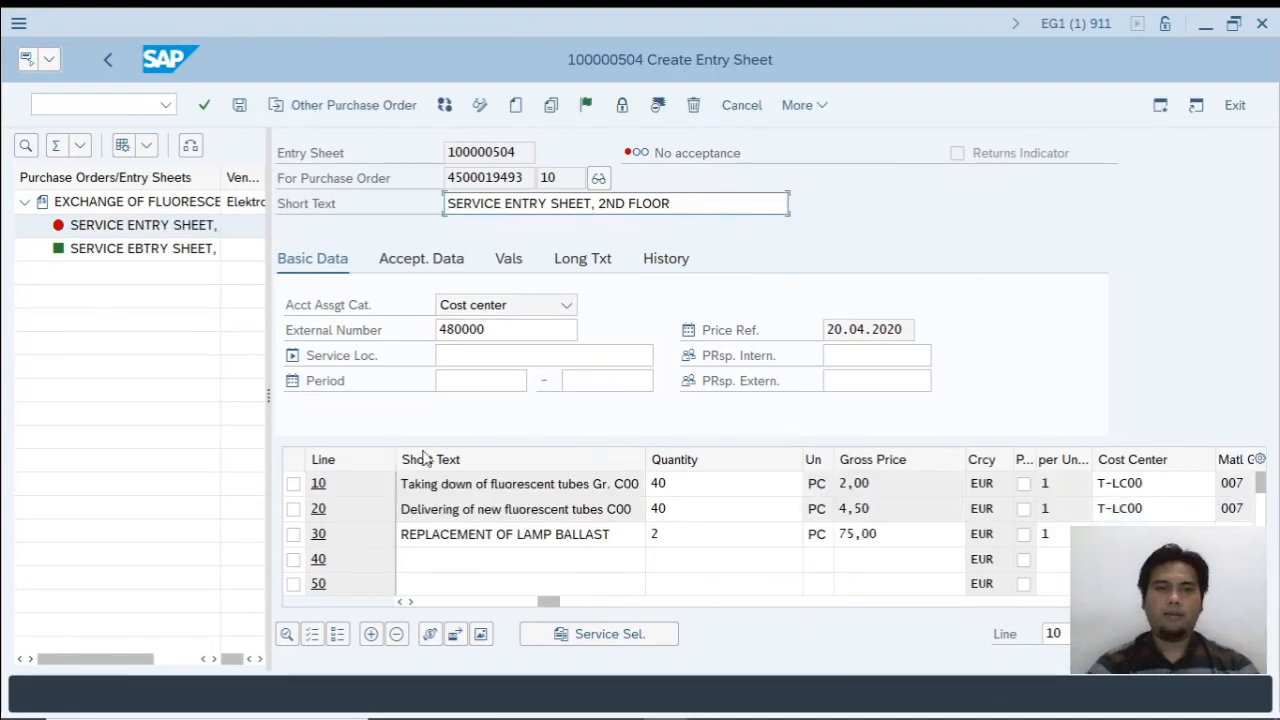
left_click(587, 106)
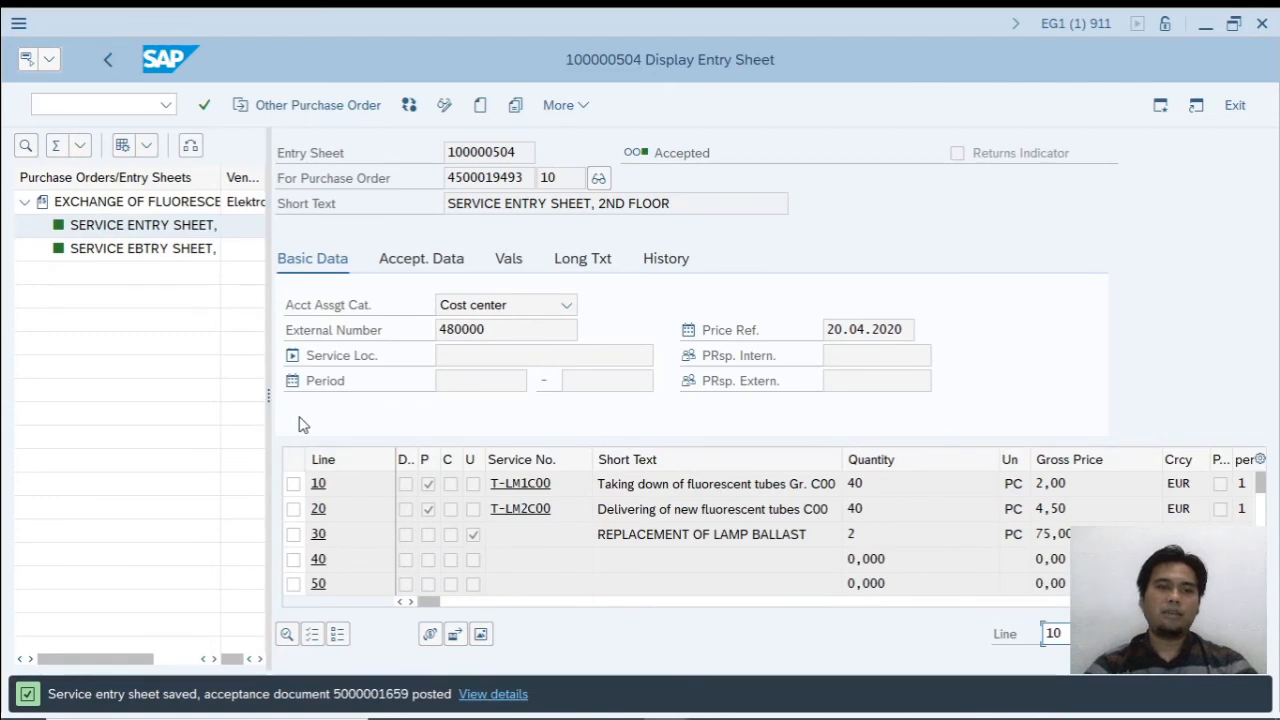
- Switch to the Processes in Procurement PDF in Foxit Reader and review the invoice verification stage of the external service cycle
key("alt+Tab")
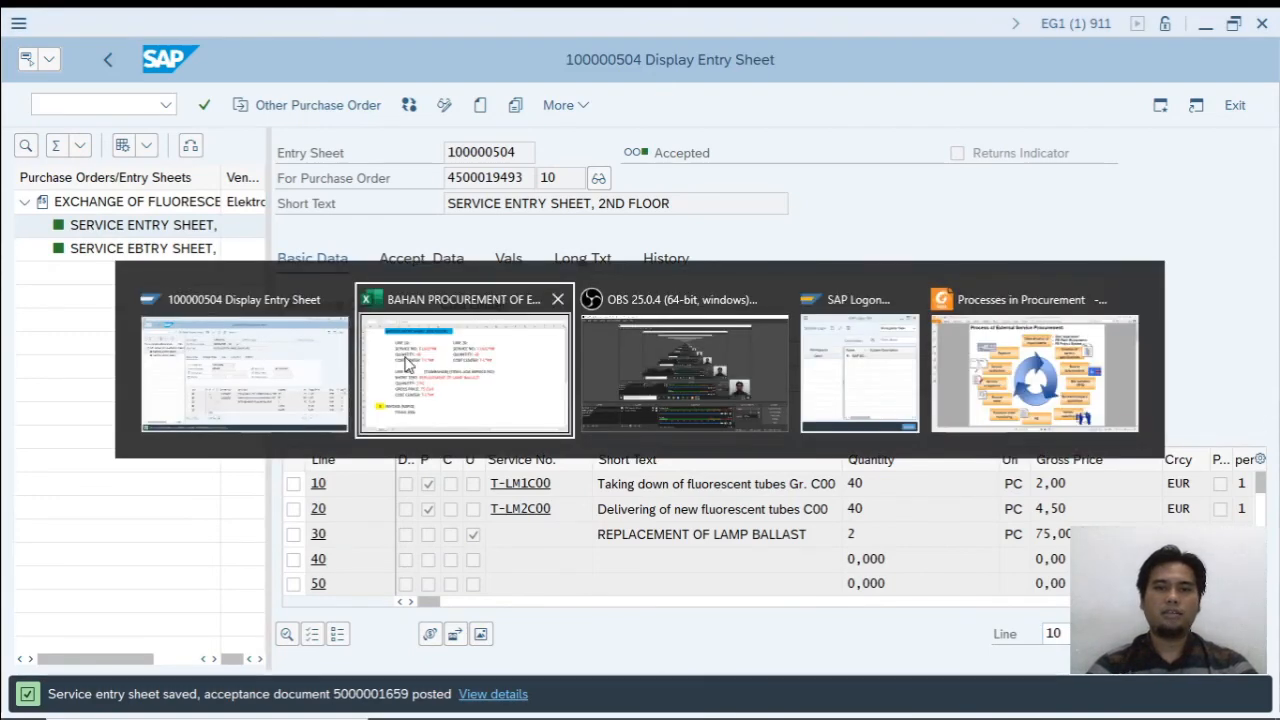
key("alt+Tab")
key("alt+Tab")
key("alt+Tab")
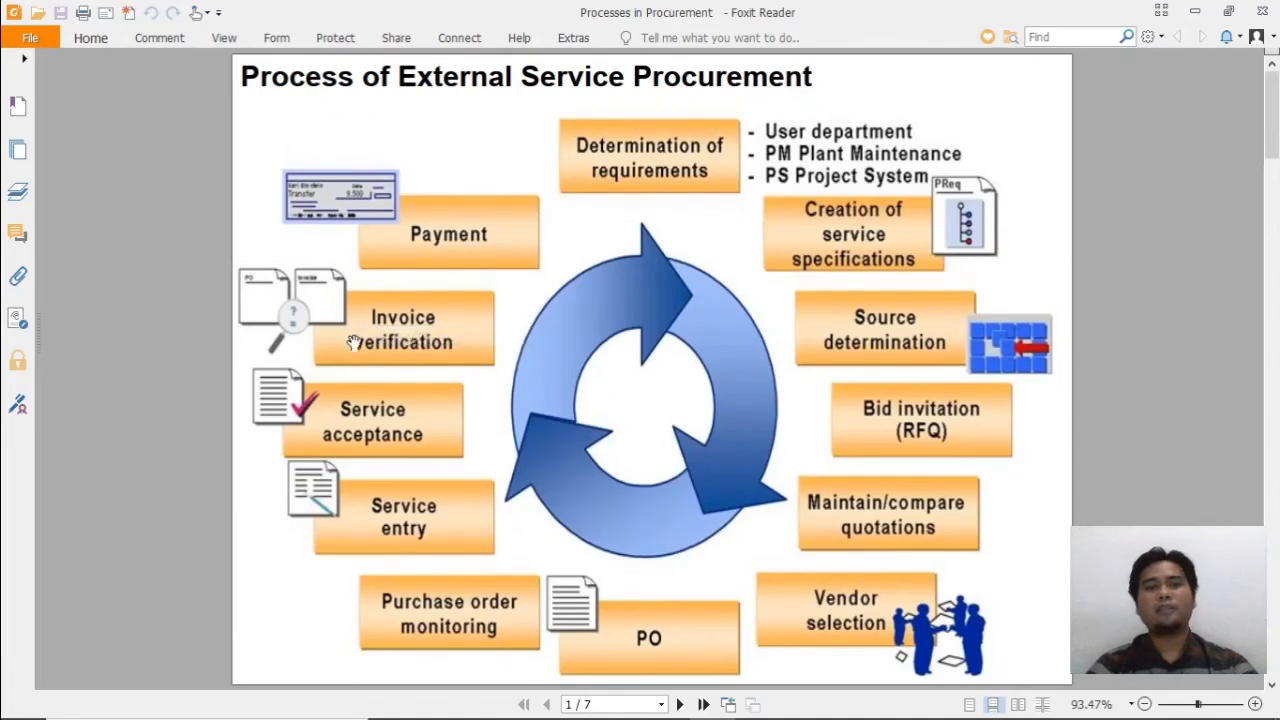
- Switch back to SAP, leave the entry sheet and start the Enter Incoming Invoice transaction
key("alt+Tab")
left_click(418, 369)
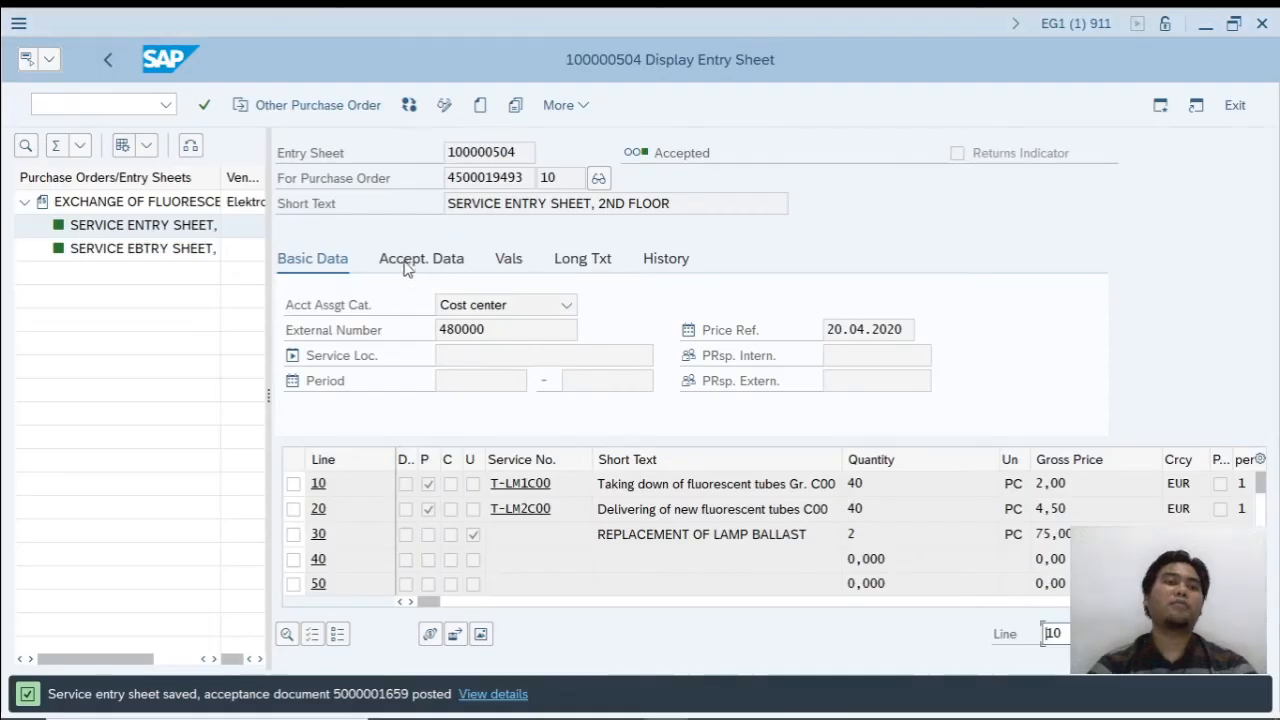
left_click(114, 105)
type("/n")
key("Return")
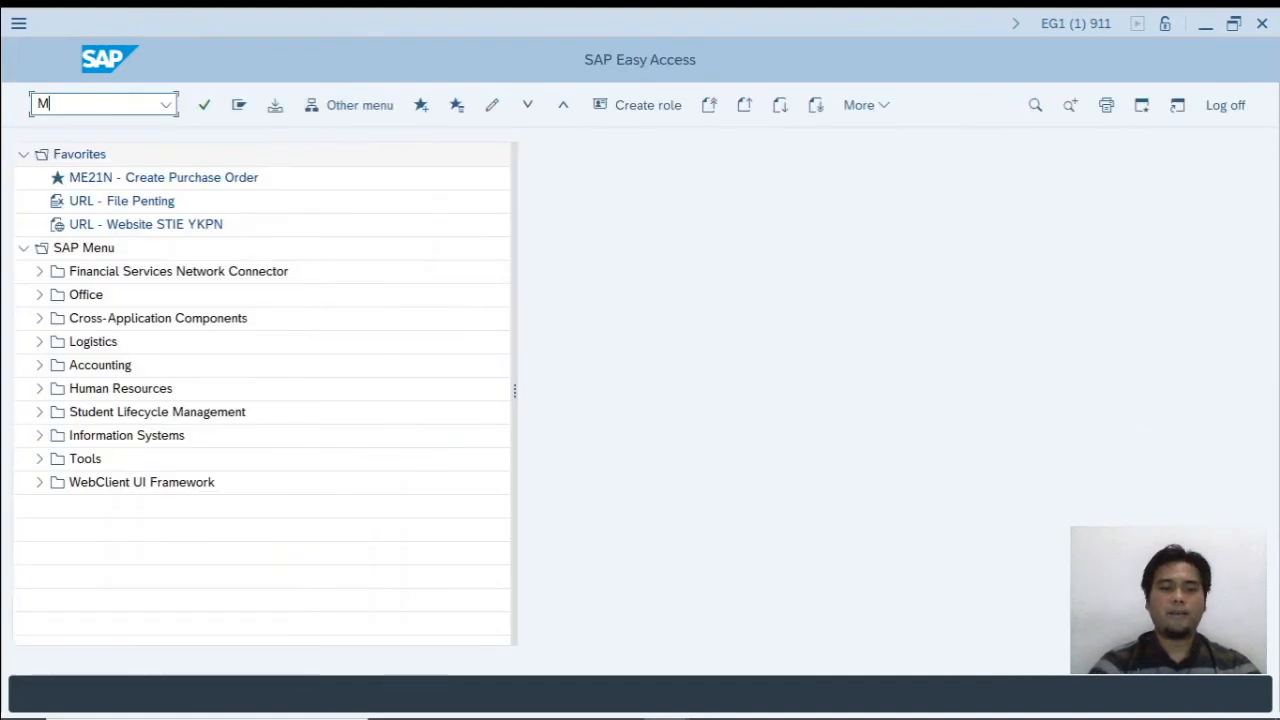
key("Return")
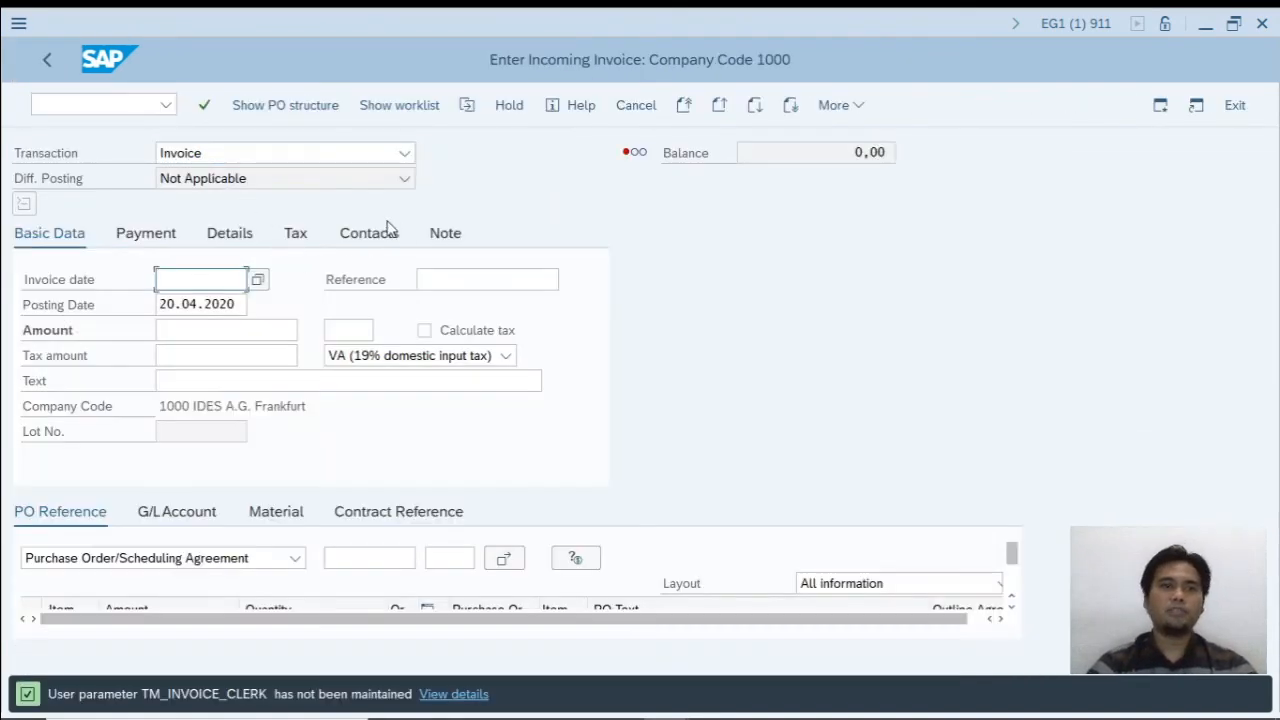
- Set the invoice date to 20.04.2020 and the tax code to 1I (Input tax 10%)
left_click(259, 281)
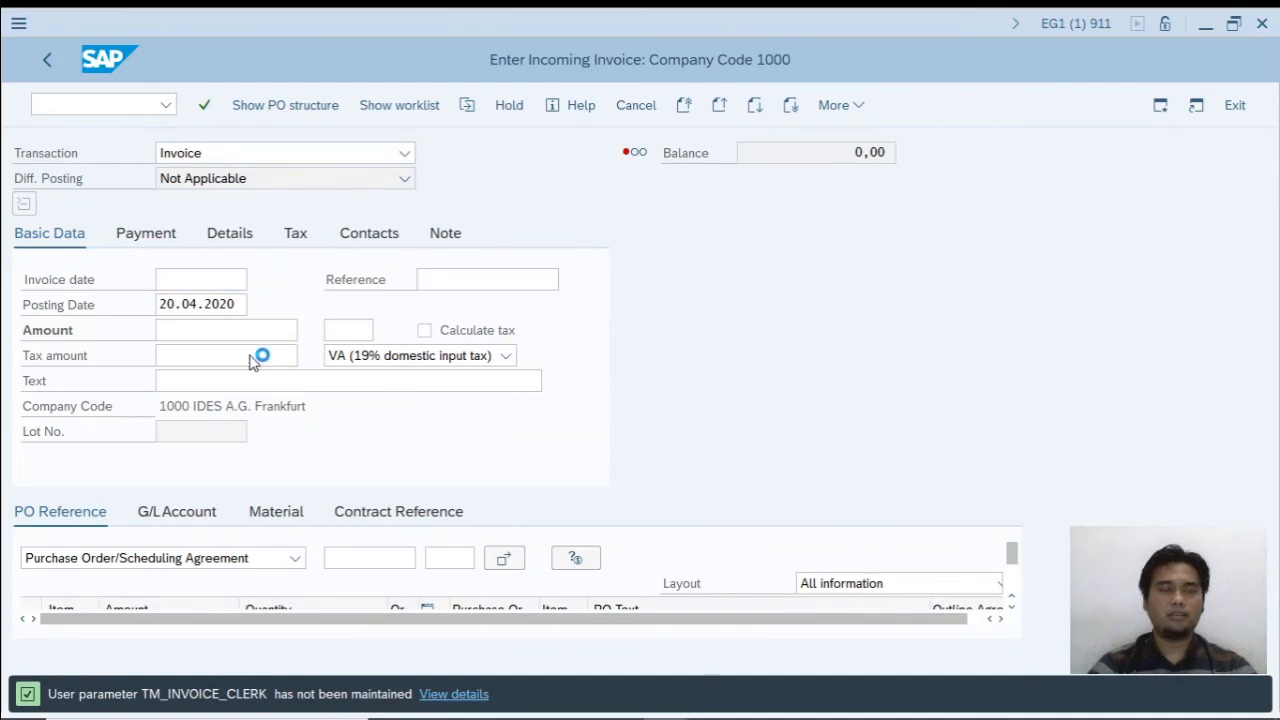
left_click(241, 447)
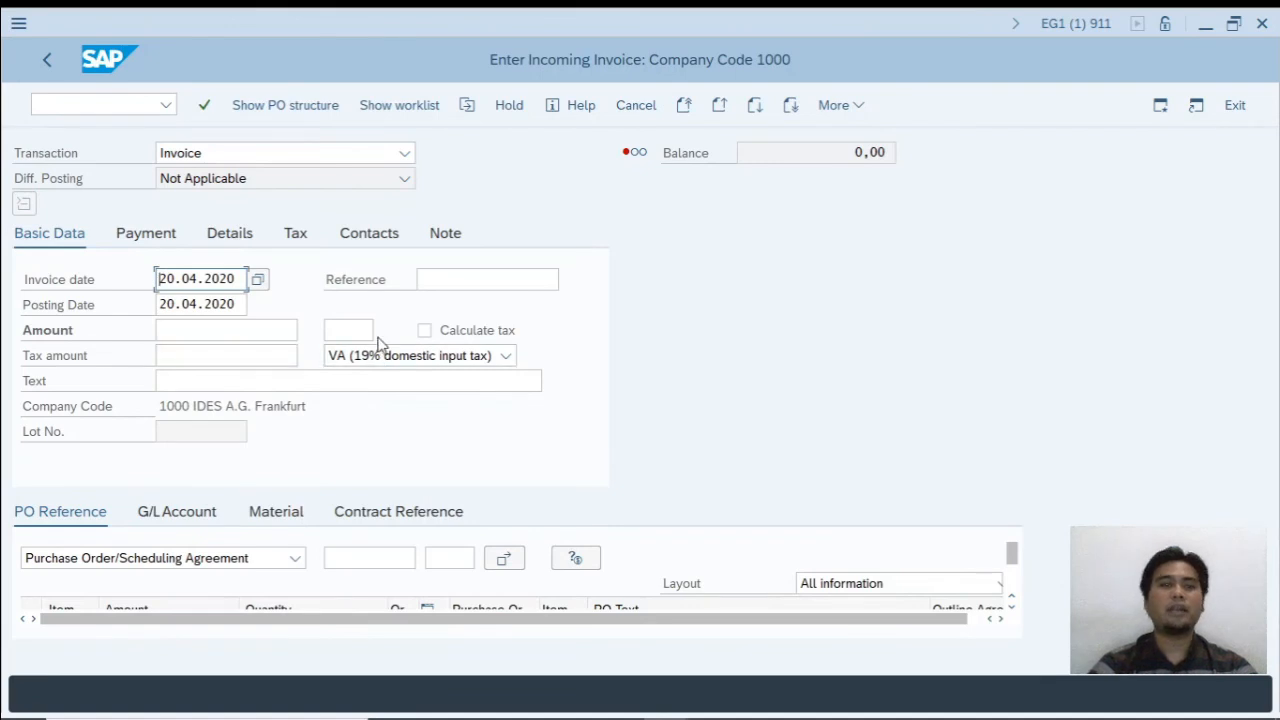
left_click(440, 280)
left_click(430, 356)
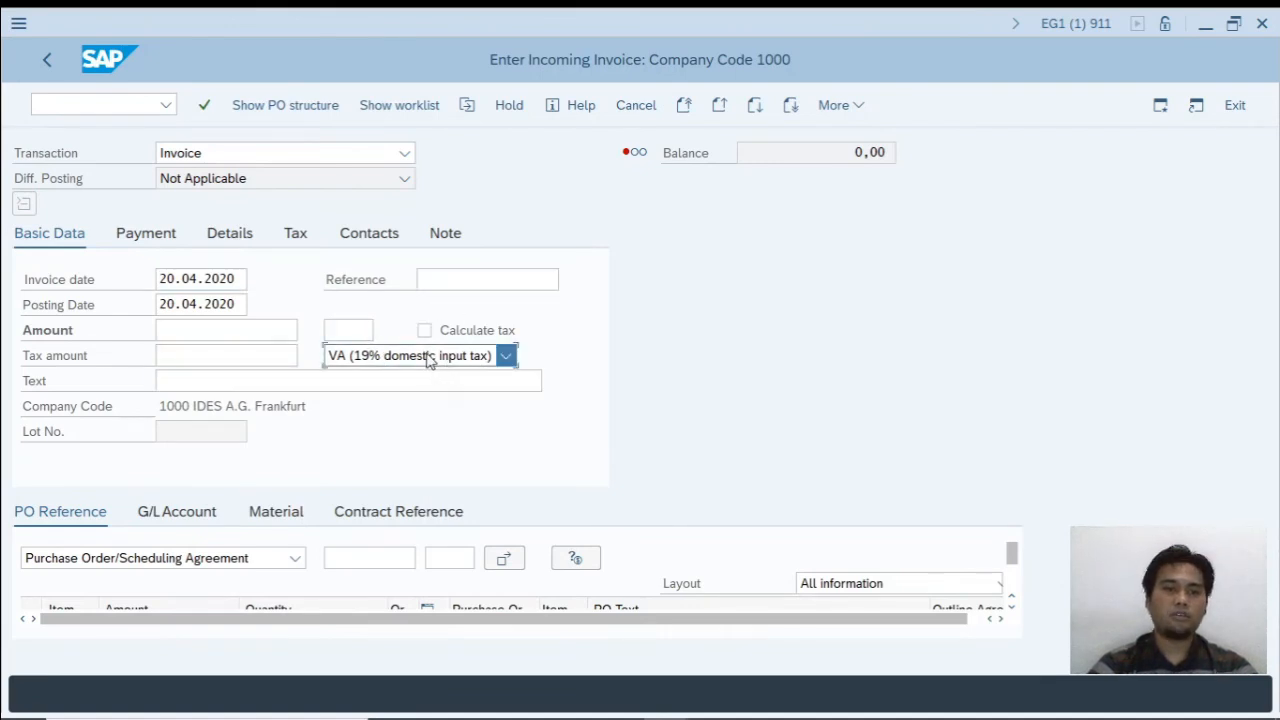
left_click(371, 413)
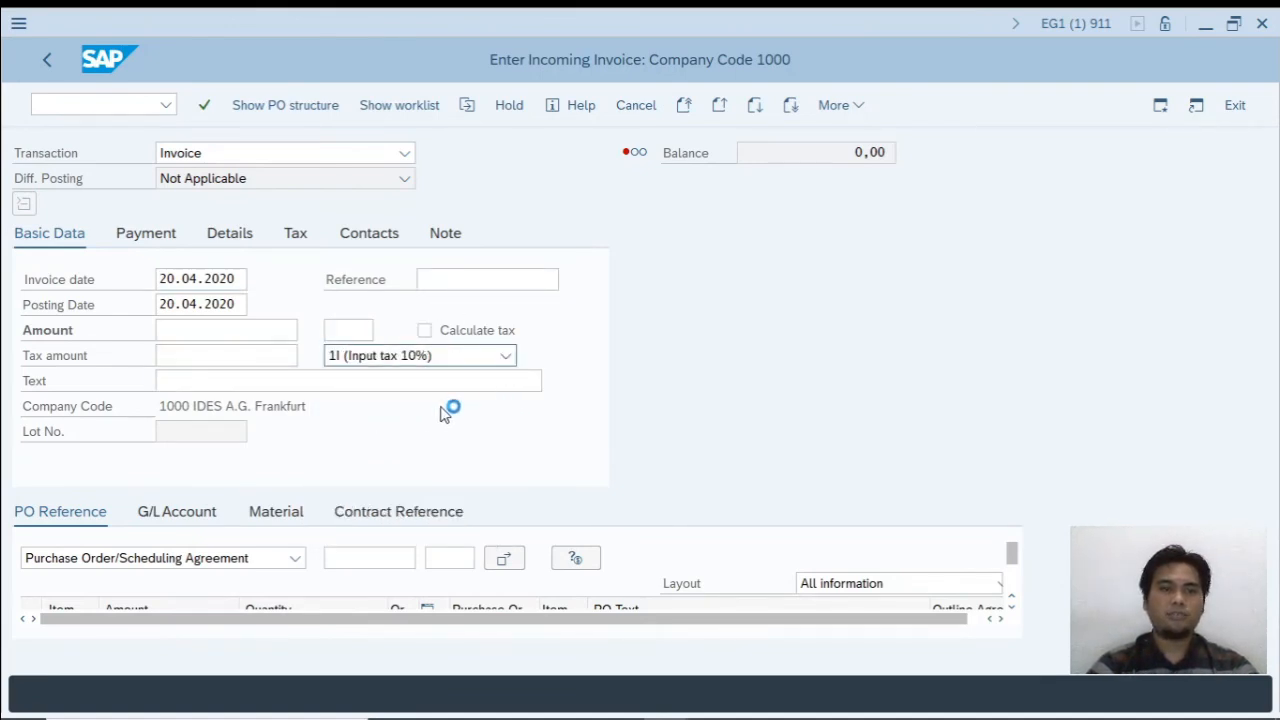
- Open the purchasing document search for the invoice's purchase order reference, ready for a vendor selection
left_click(403, 555)
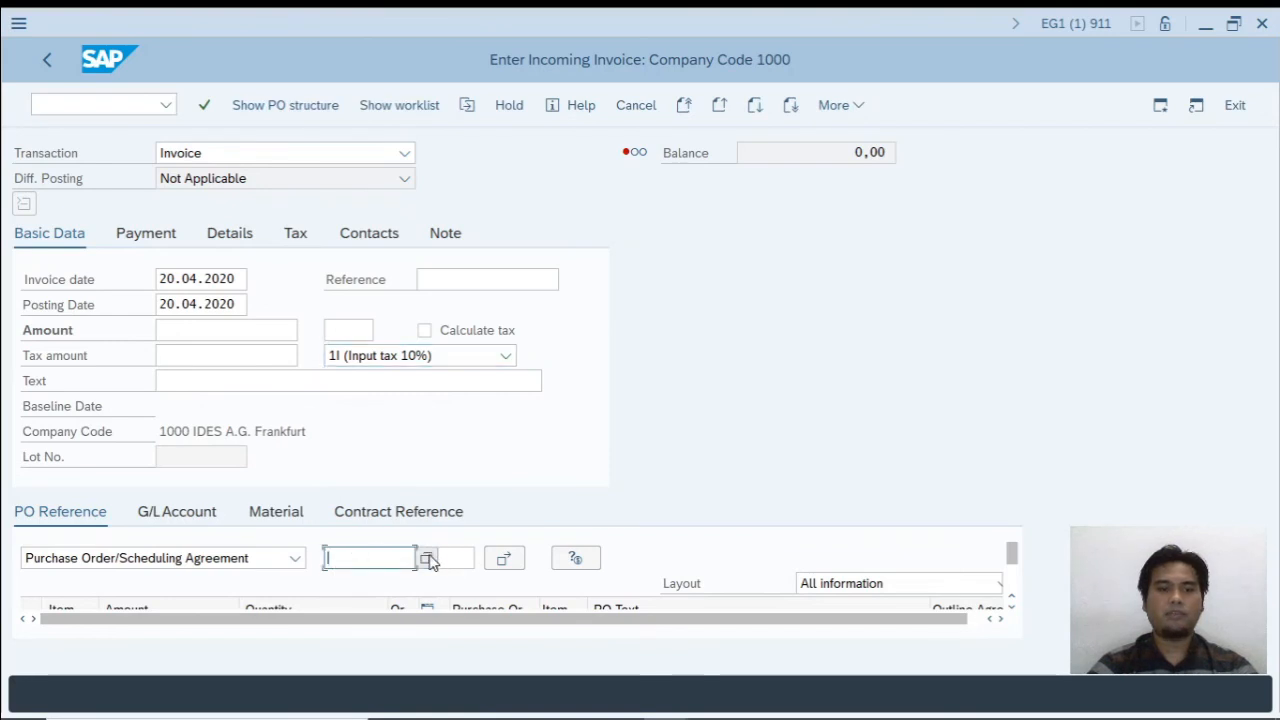
left_click(430, 562)
left_click(326, 204)
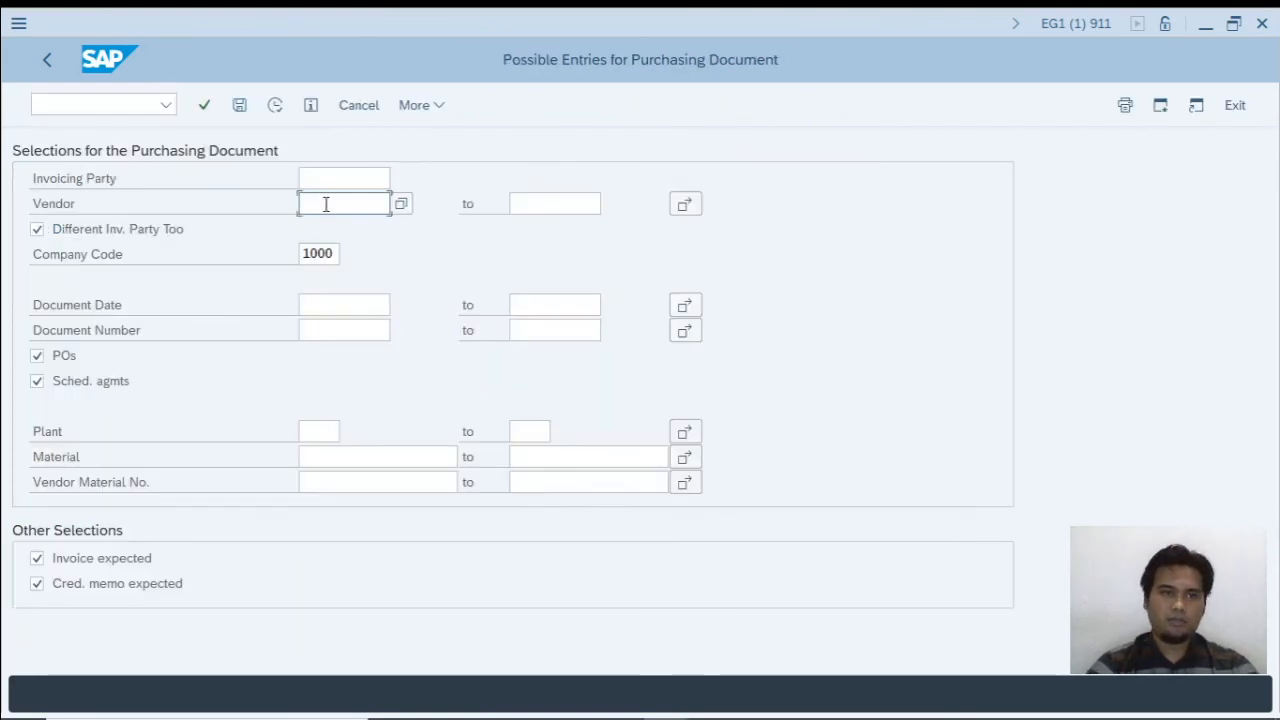
- Try to search for purchasing documents of vendor T-500EC00
type("T-")
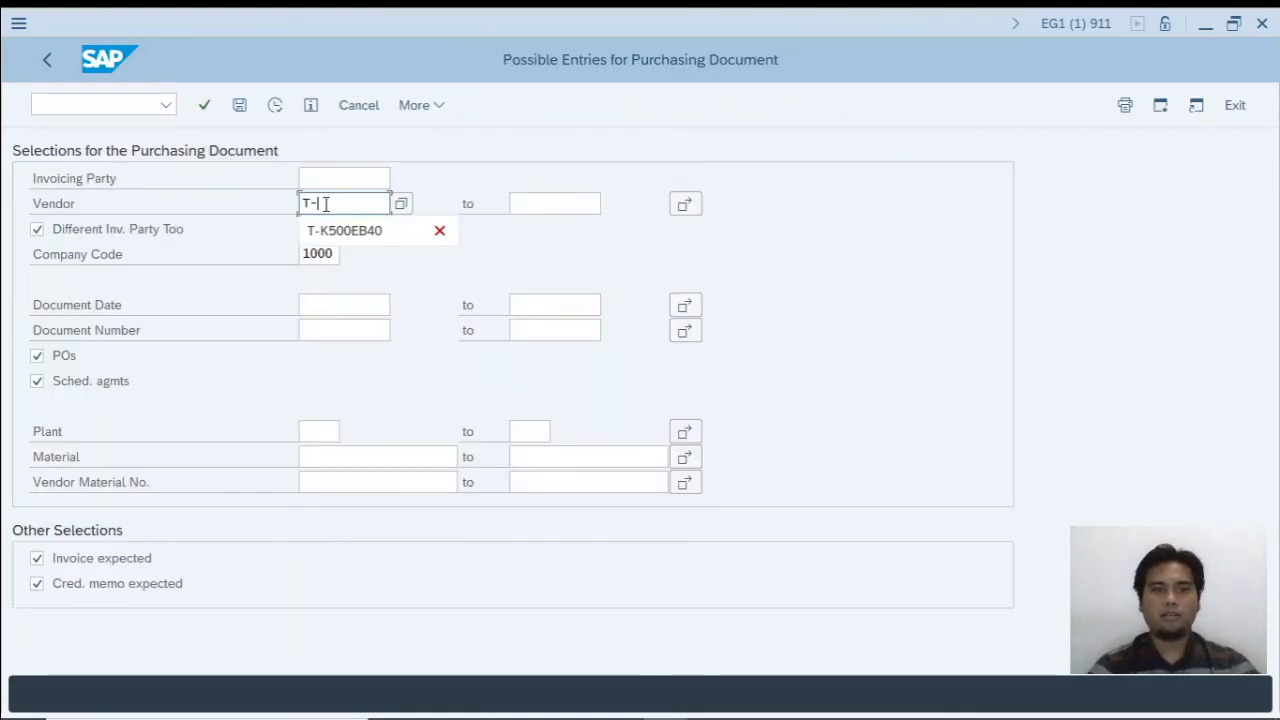
type("500EC00")
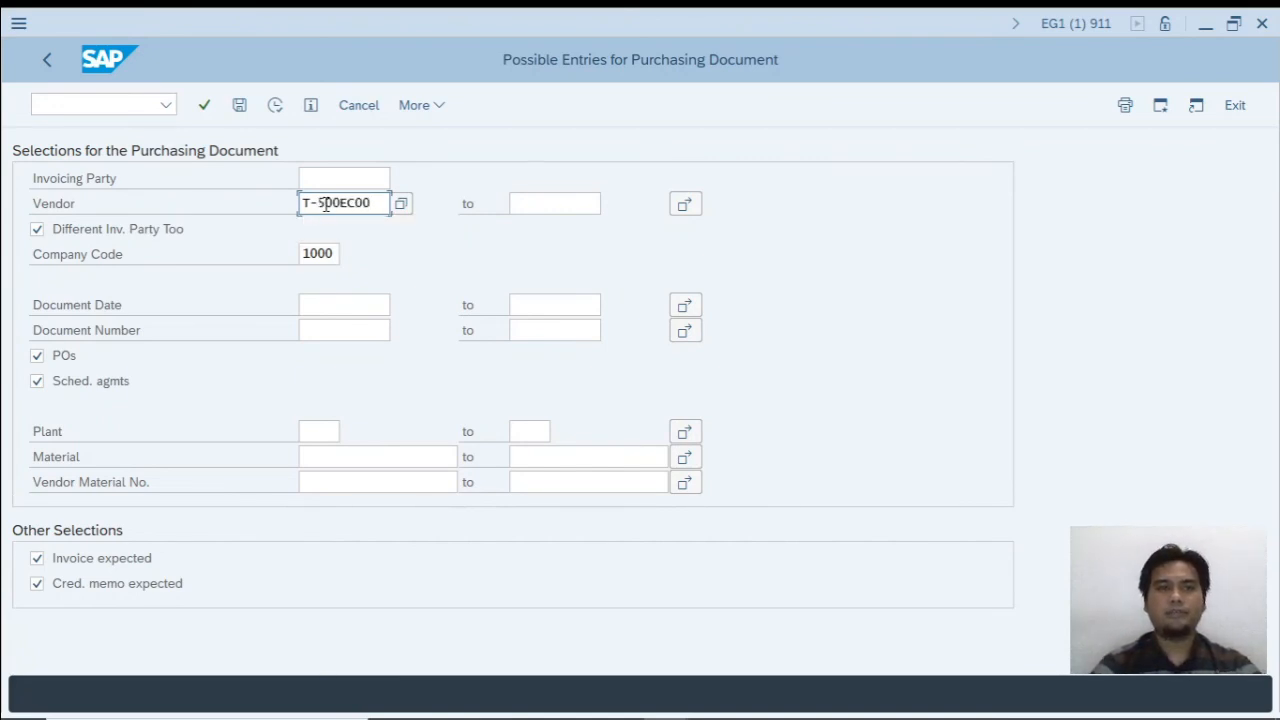
left_click(276, 107)
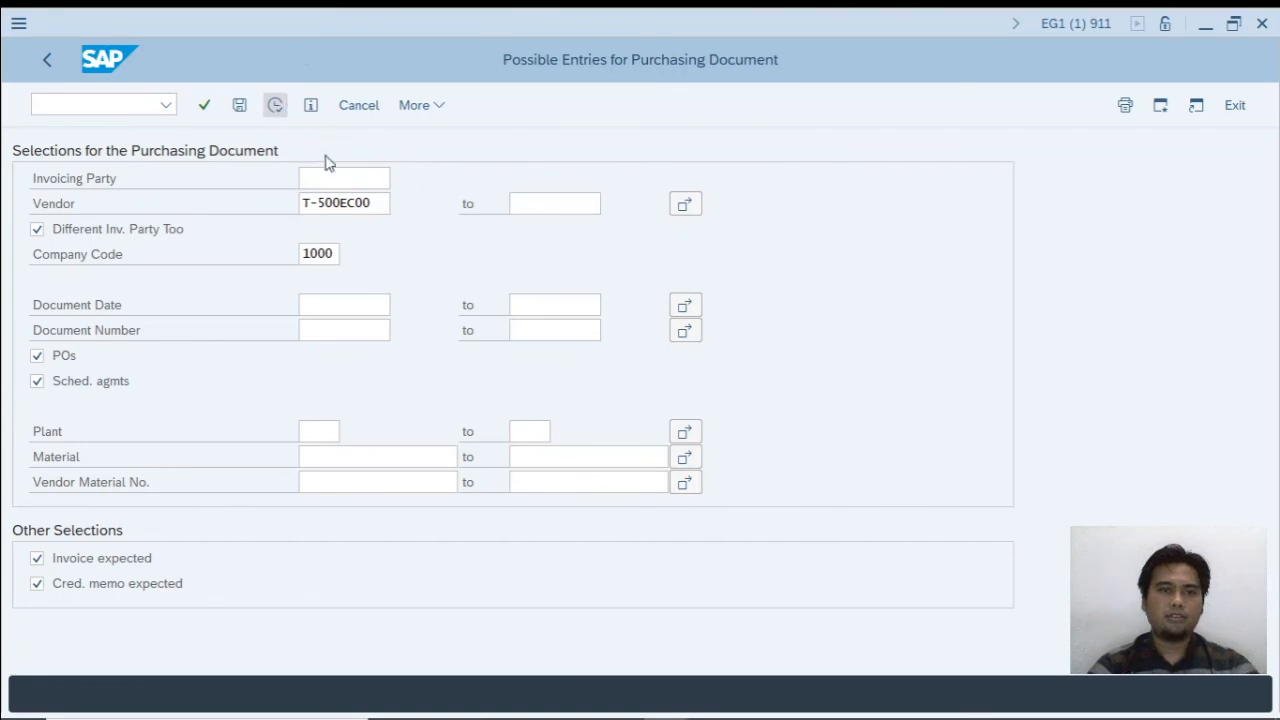
- Search for purchasing documents of vendor T-K500EC00 and copy the vendor's standard purchase order into the invoice
left_click(369, 204)
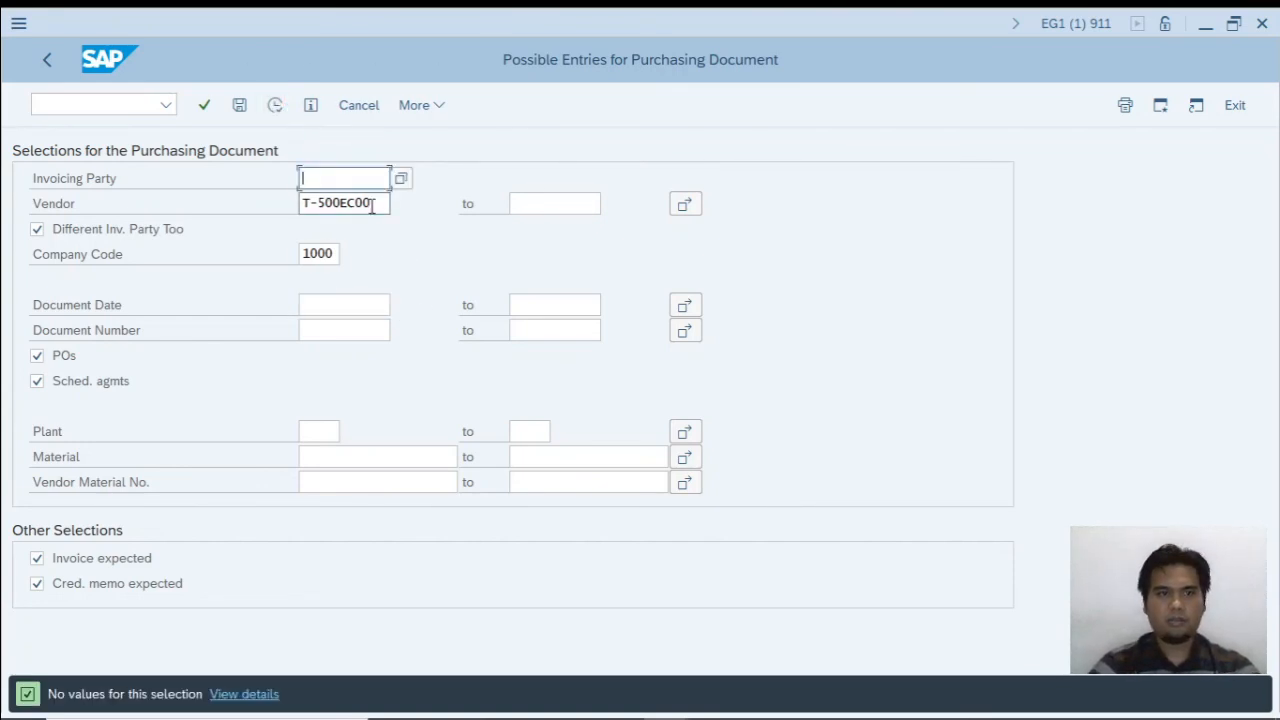
left_click_drag(372, 205, 328, 205)
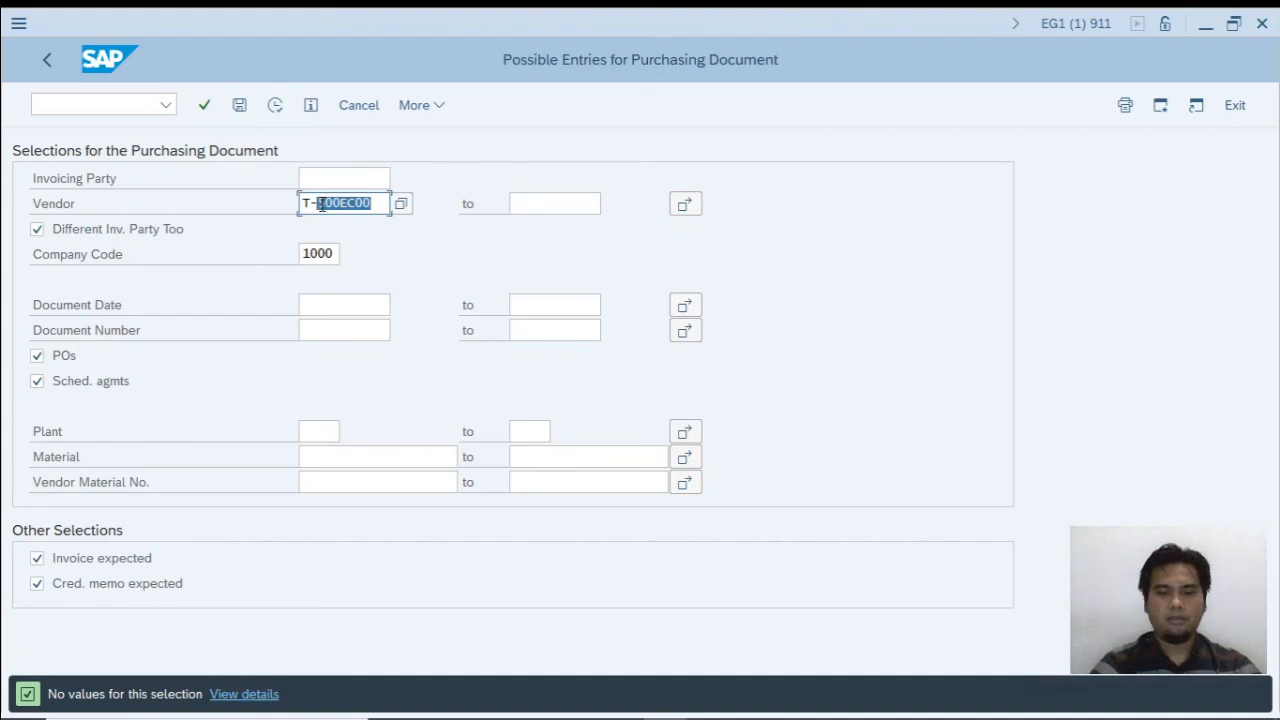
type("K500")
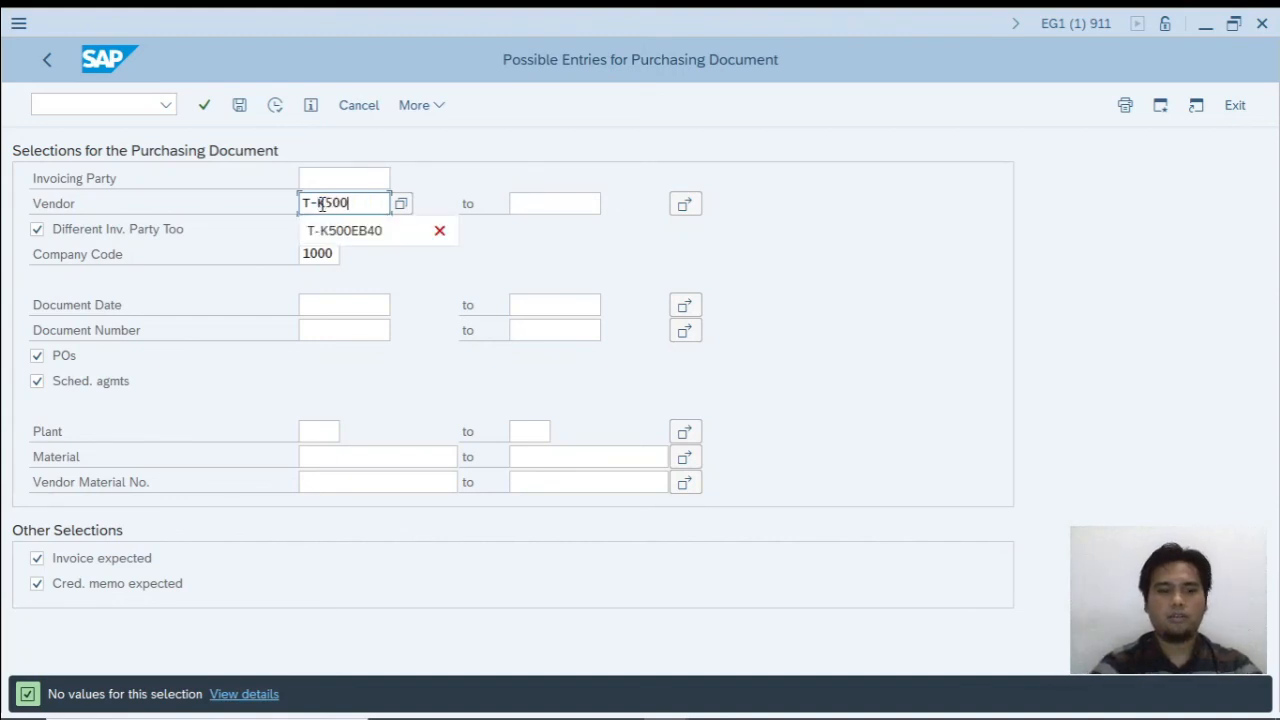
type("EC00")
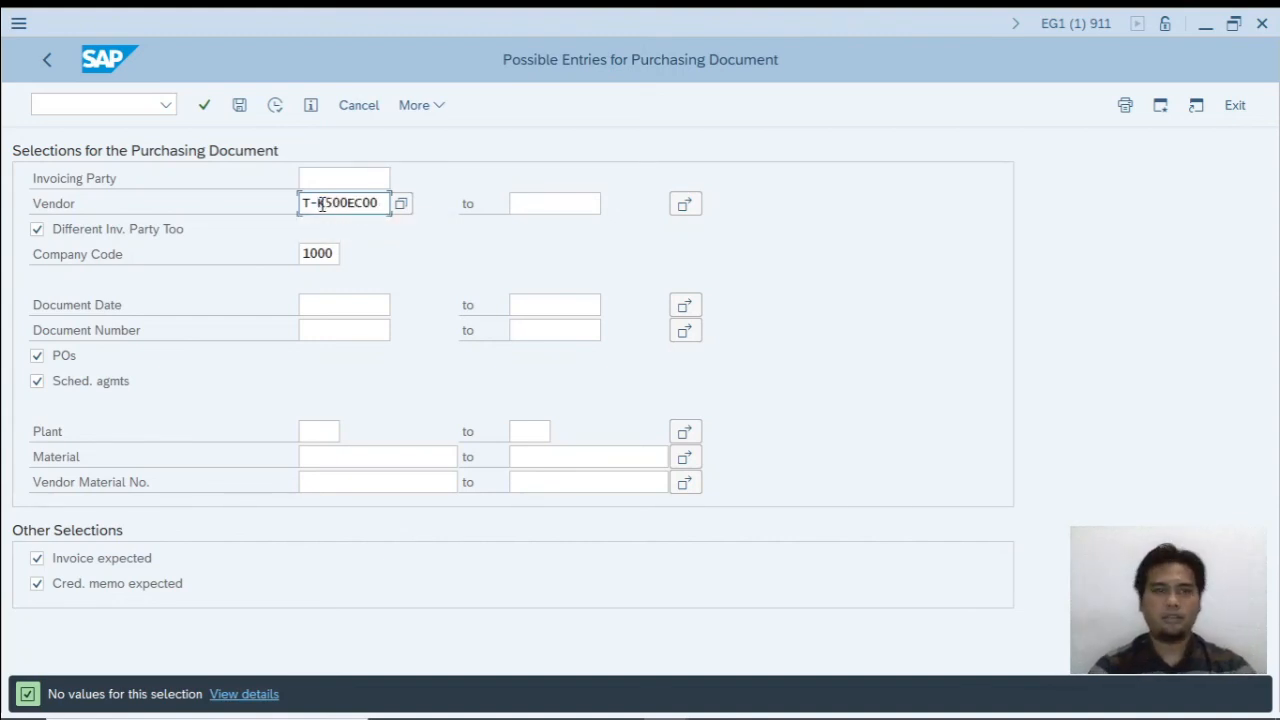
left_click(275, 105)
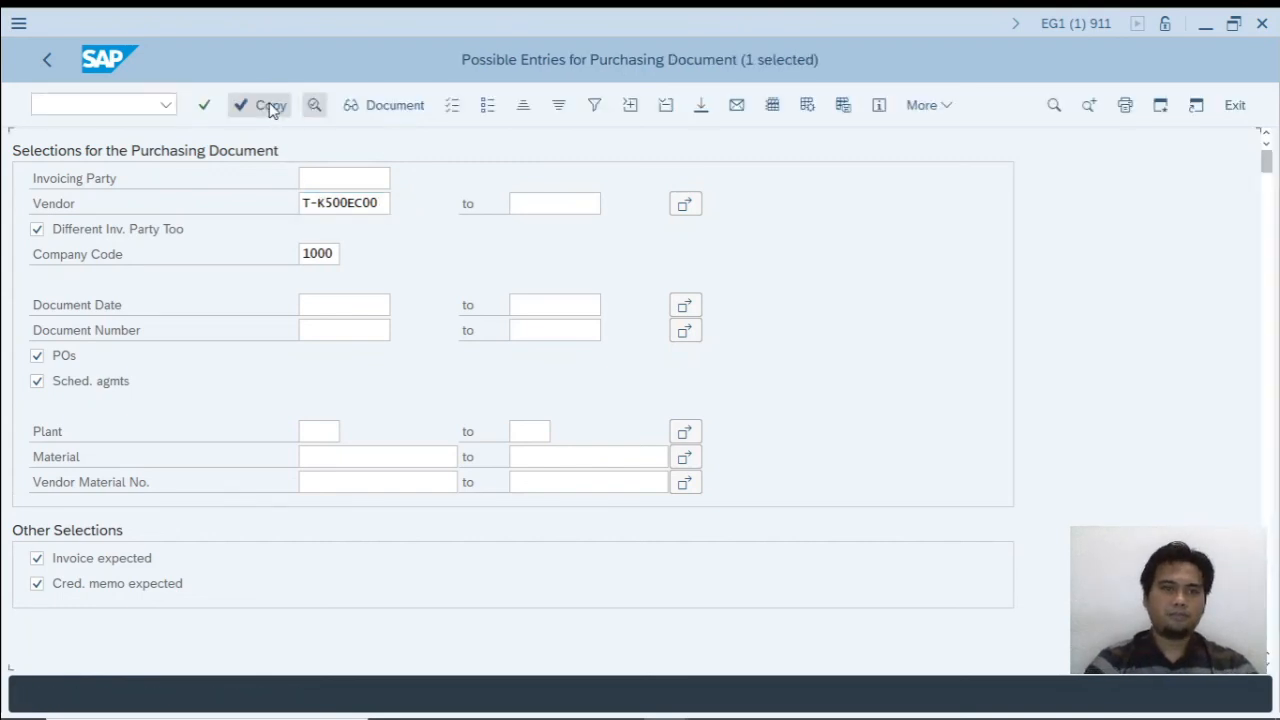
left_click(70, 211)
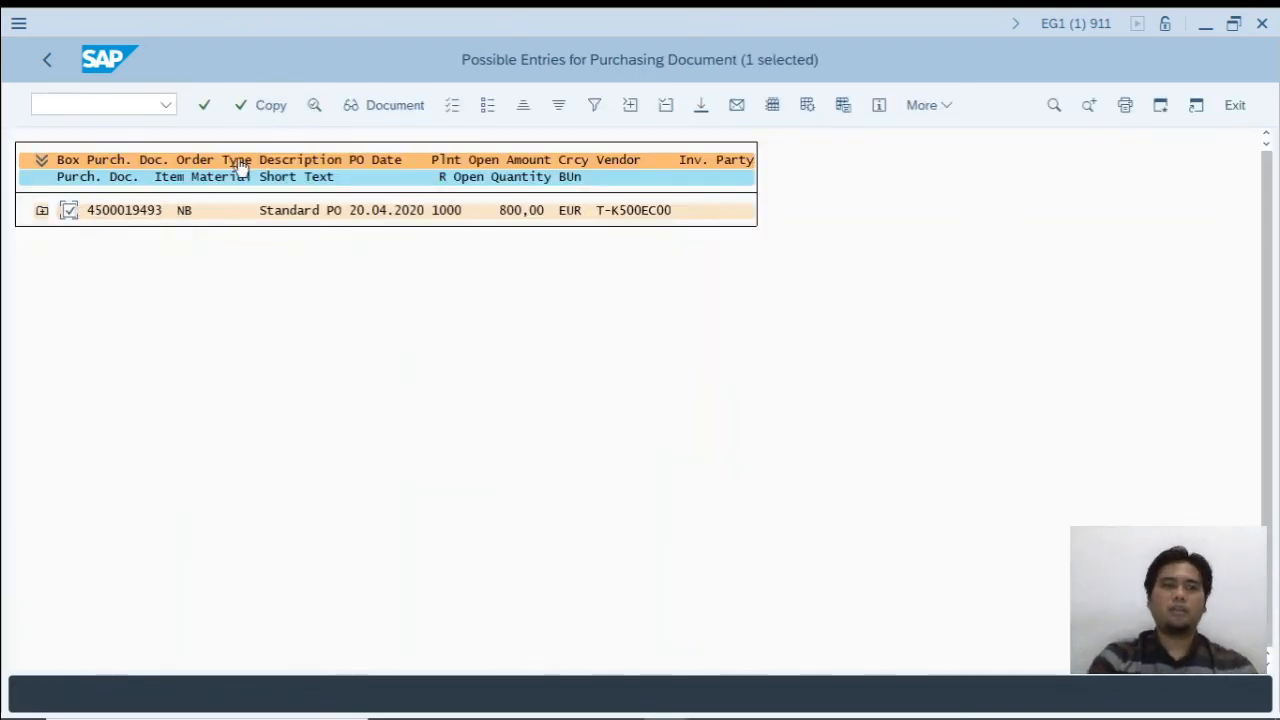
left_click(268, 105)
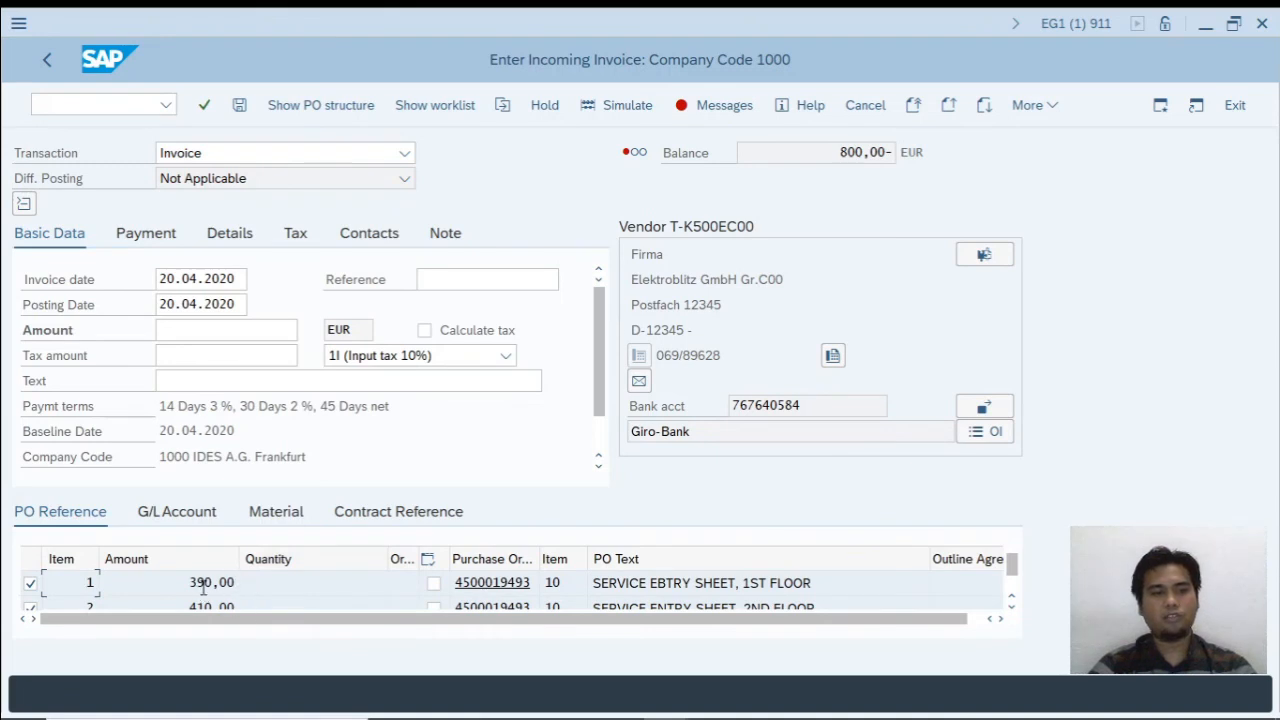
- Check the 1st- and 2nd-floor invoice items and enable automatic tax calculation for the invoice
scroll(934, 603, "down", 1)
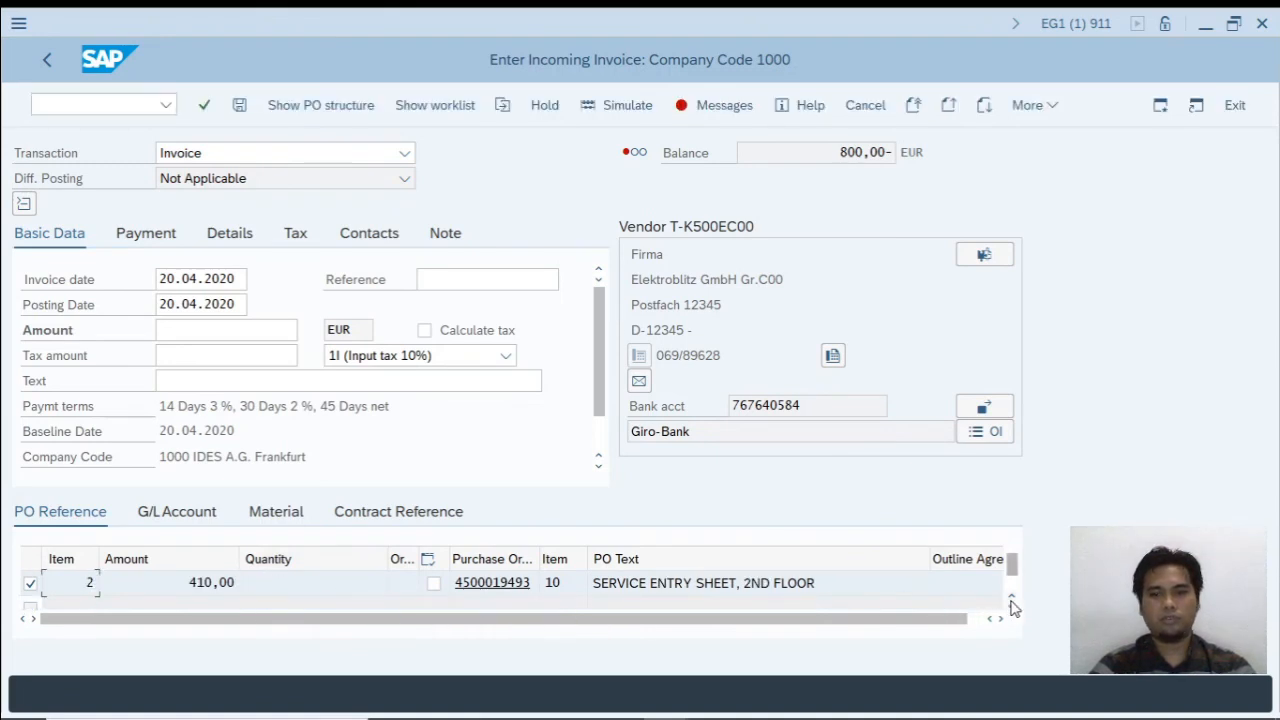
left_click(1012, 597)
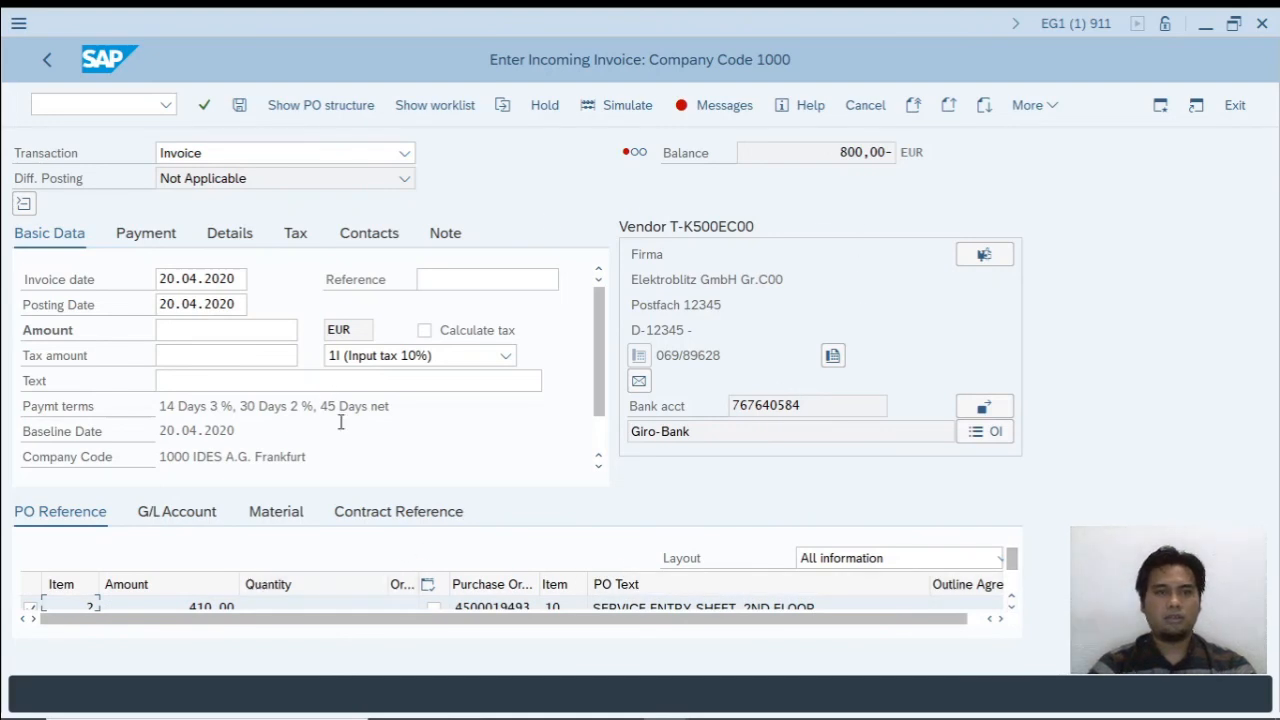
left_click(425, 331)
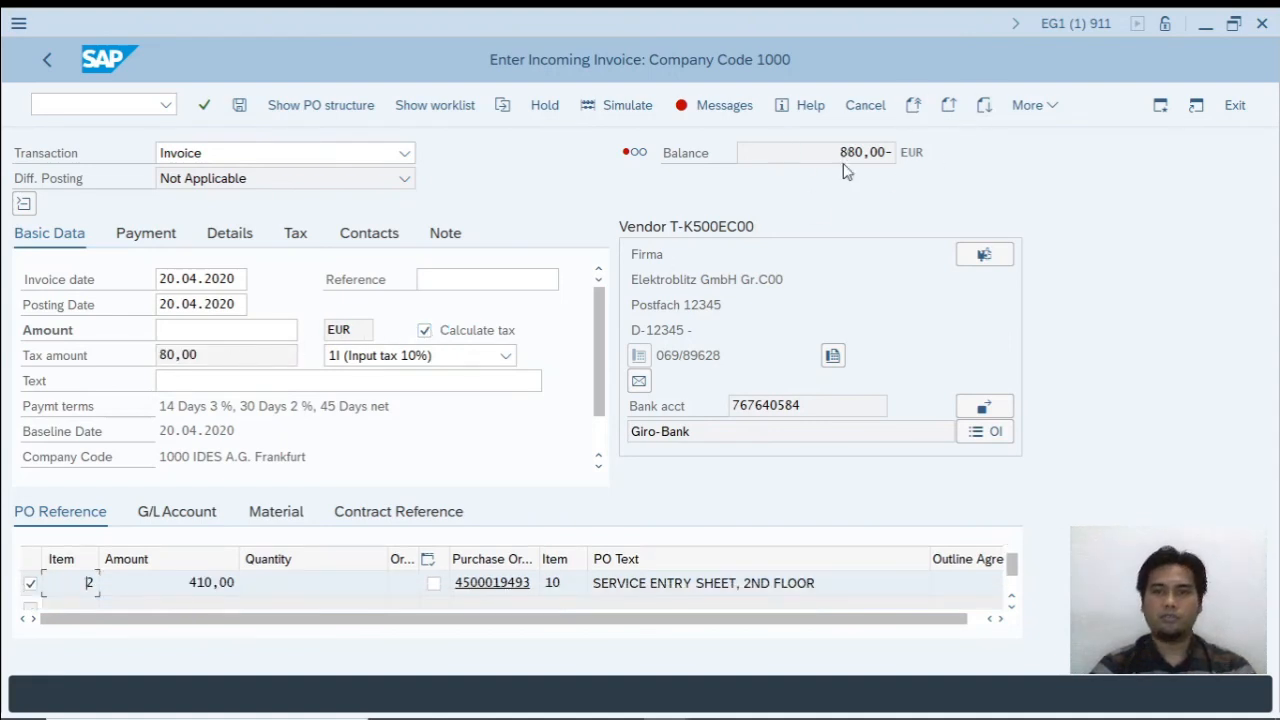
- Set the invoice amount to 880 EUR and post the invoice
left_click(224, 333)
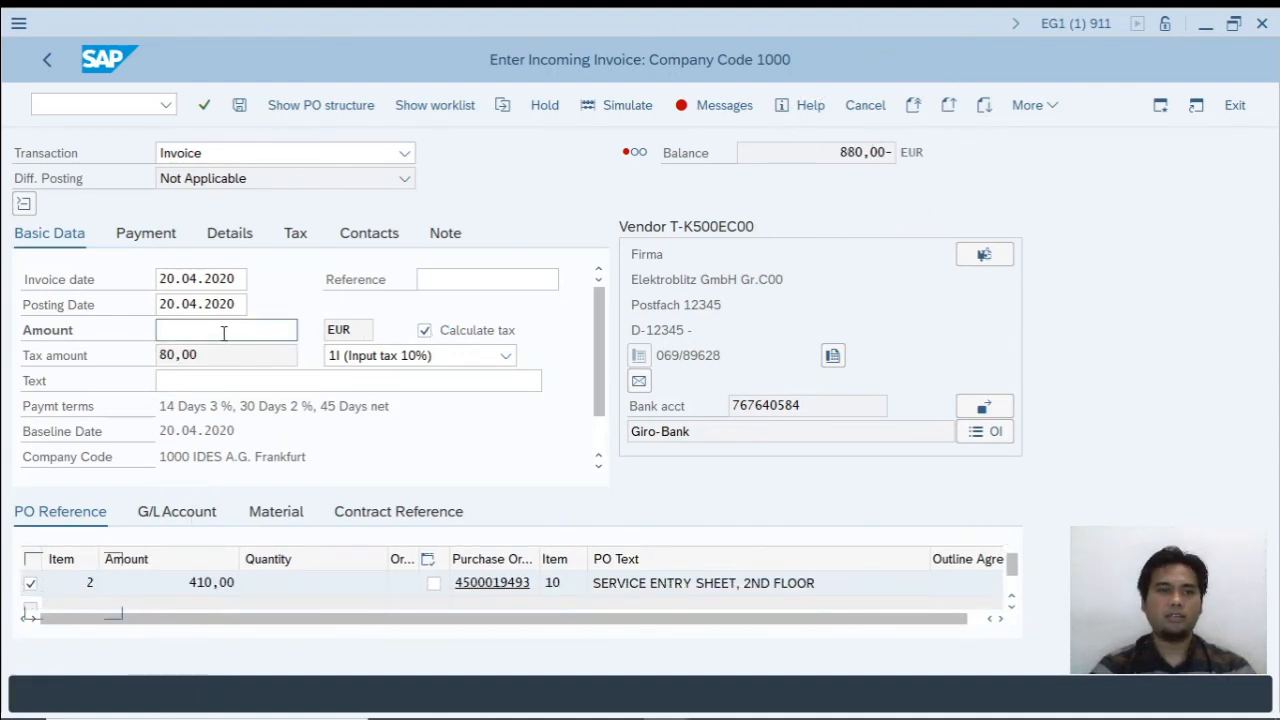
type("880")
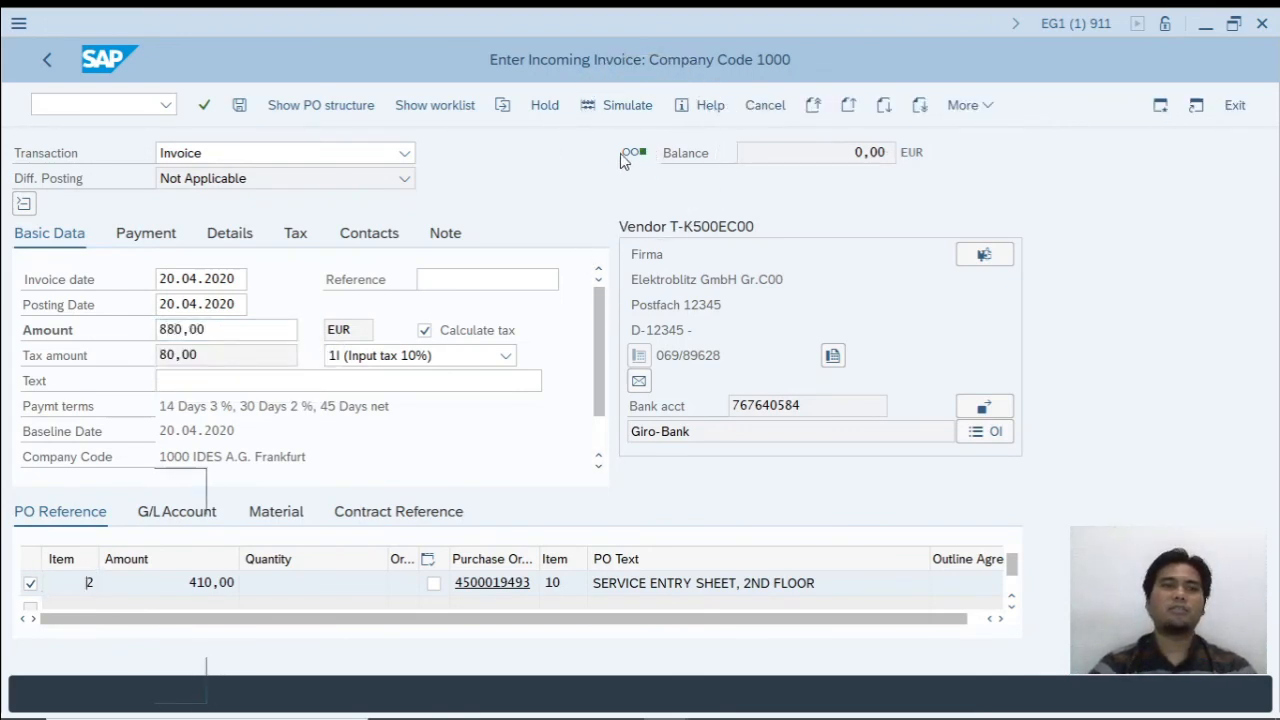
left_click(240, 106)
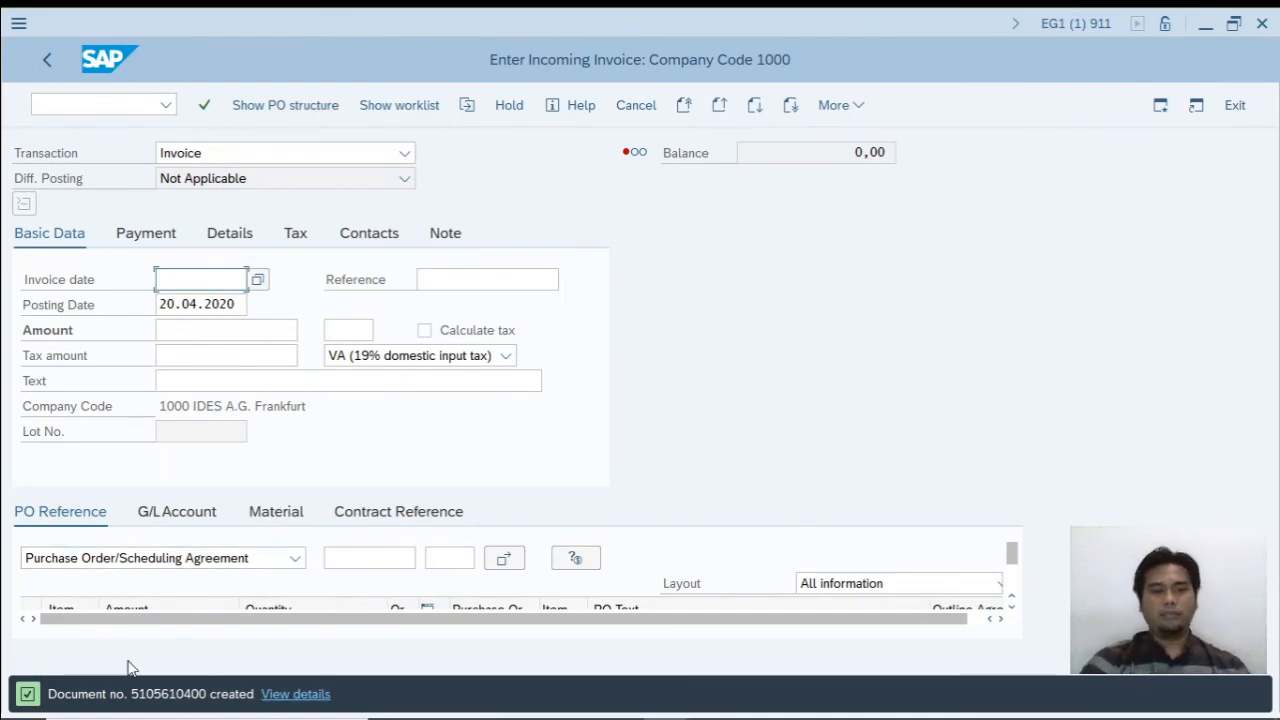
- Switch to the Excel exercise sheet and review the Unit 6 exercises from the service master records through the service entry sheets
key("alt+Tab")
key("Tab")
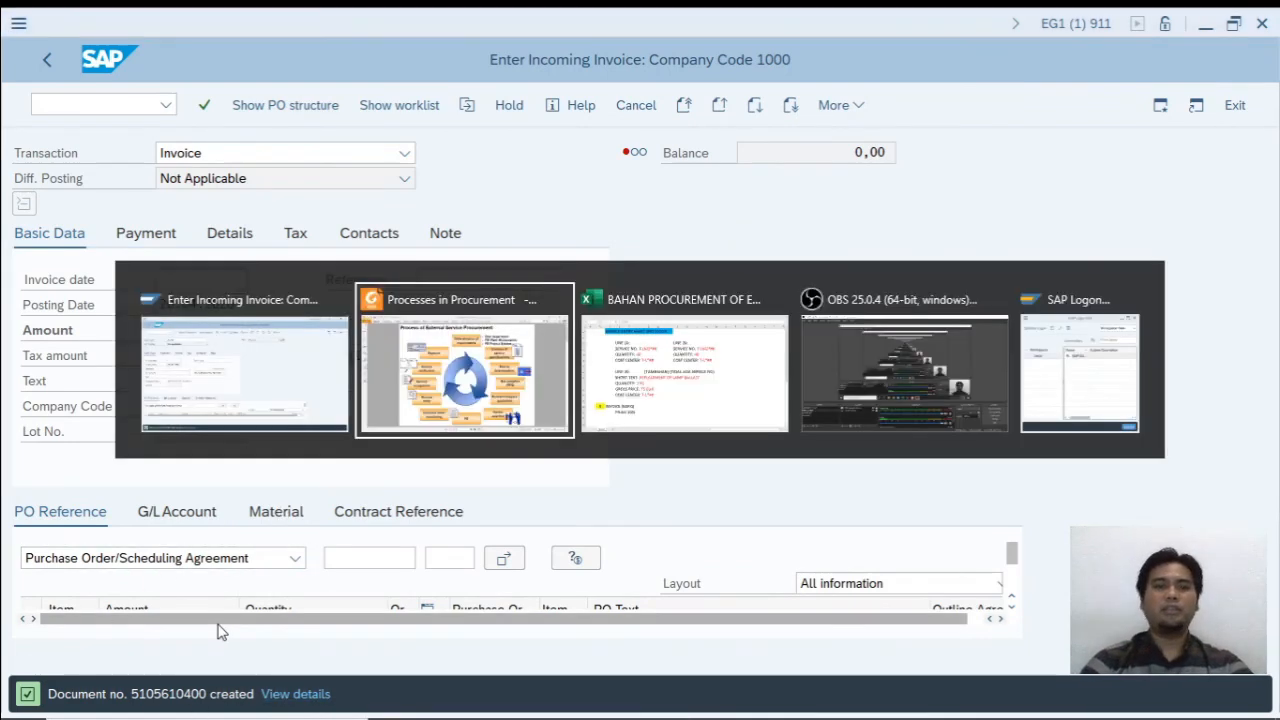
scroll(330, 240, "up", 7)
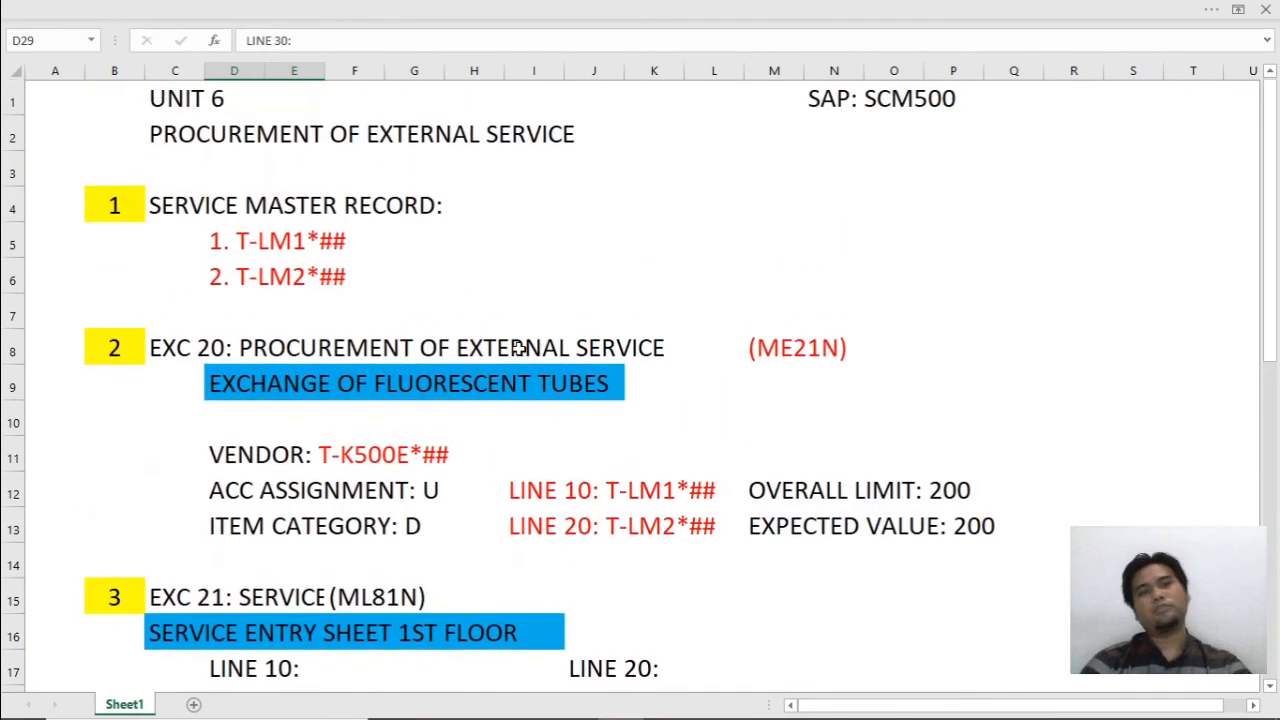
scroll(470, 320, "down", 1)
scroll(426, 277, "up", 1)
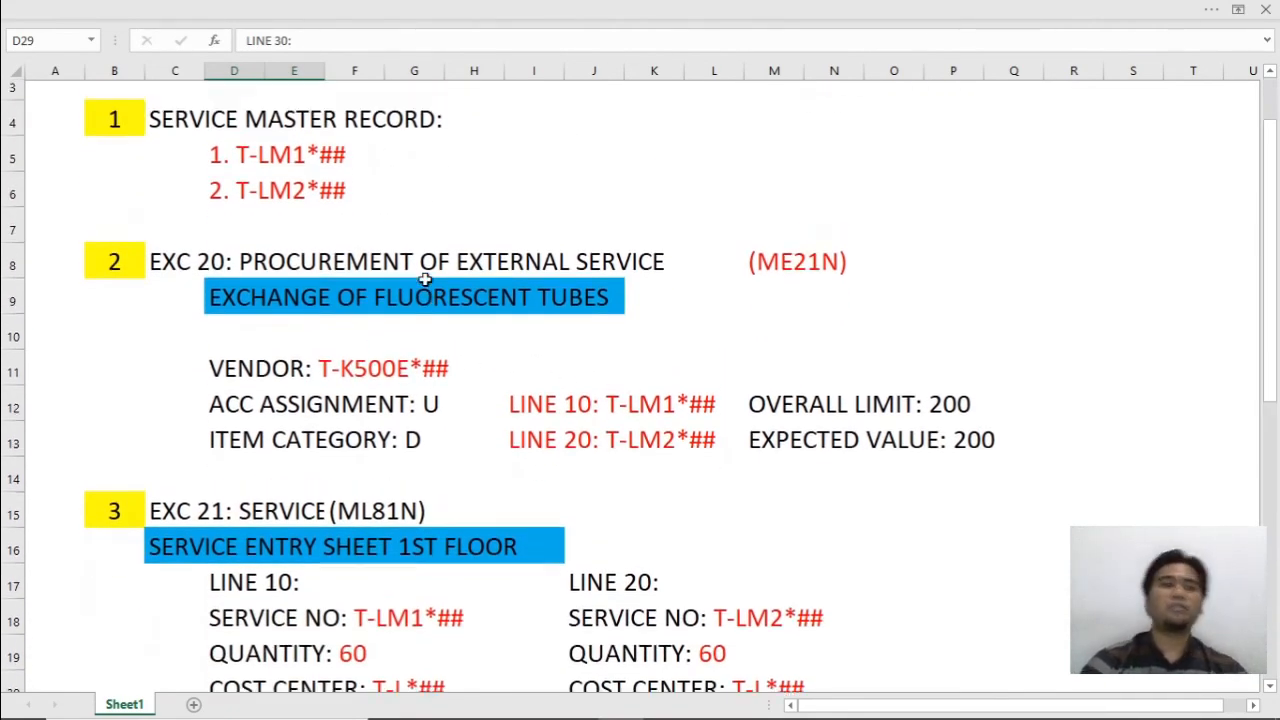
scroll(451, 323, "down", 2)
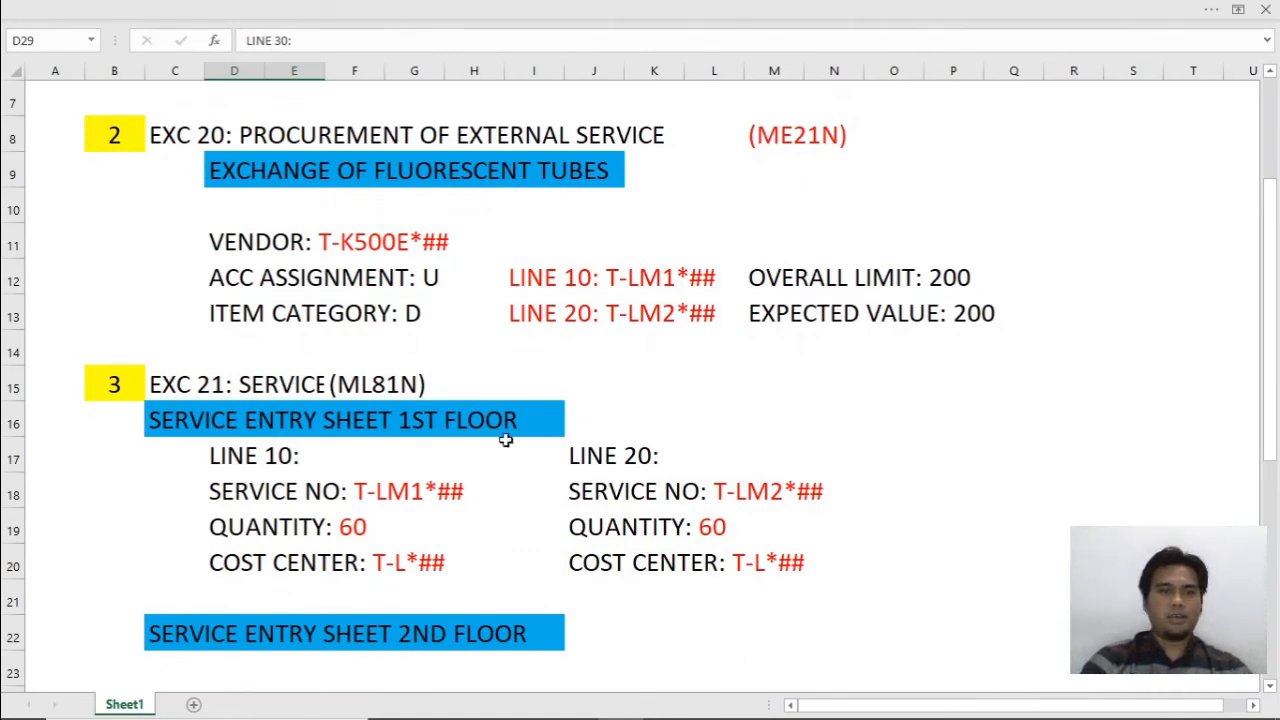
- Review lines 10 and 20 of the 1st-floor service entry sheet and the line entries of the 2nd-floor sheet
scroll(382, 405, "down", 2)
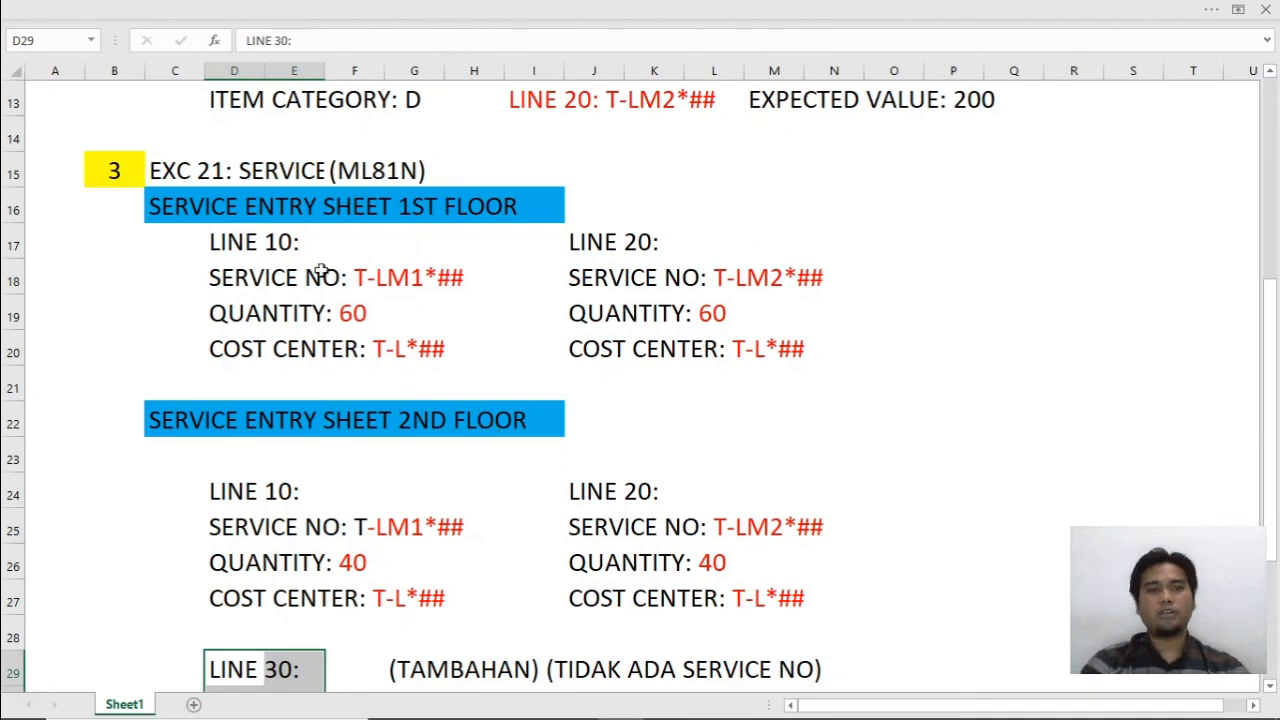
left_click(262, 241)
left_click(593, 250)
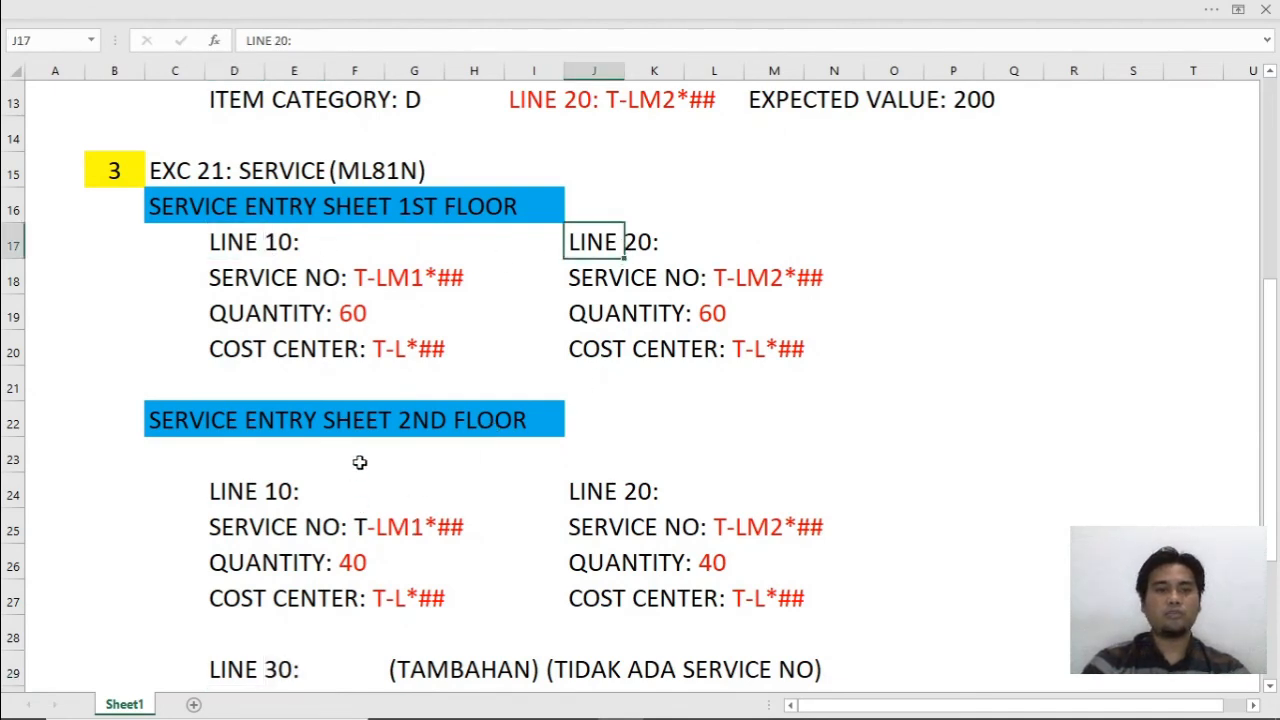
scroll(508, 413, "down", 1)
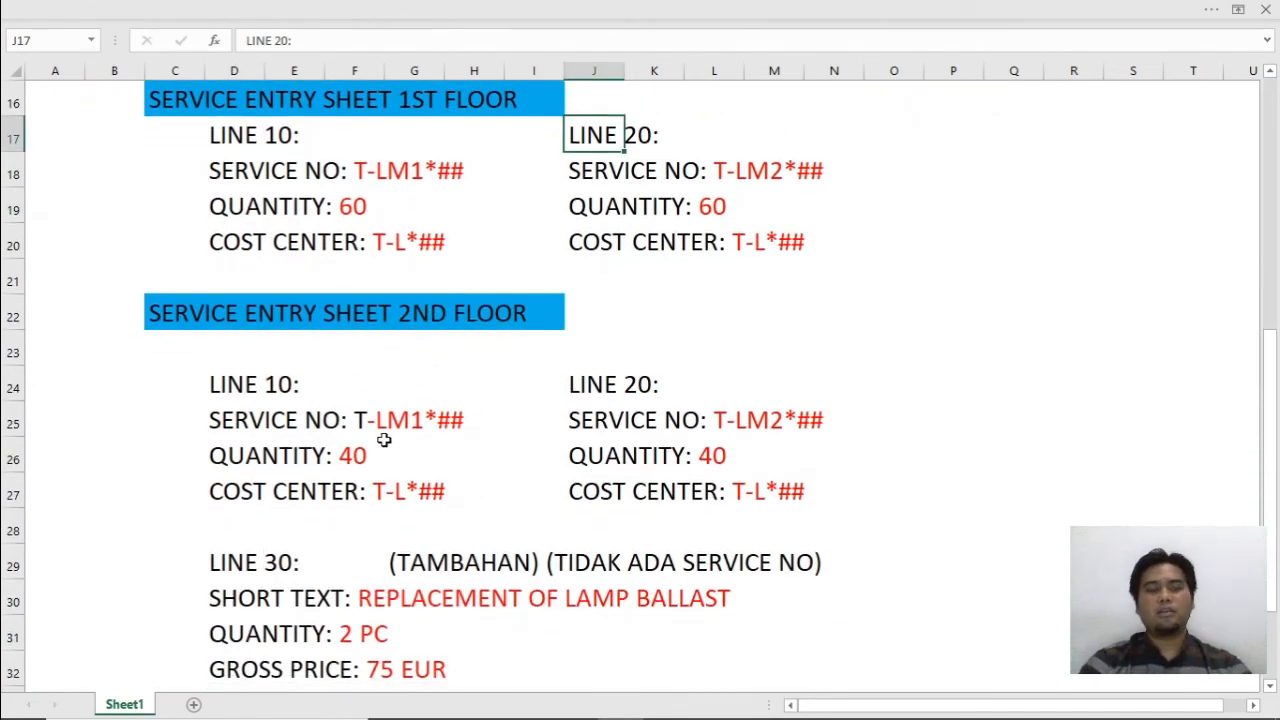
scroll(420, 525, "down", 1)
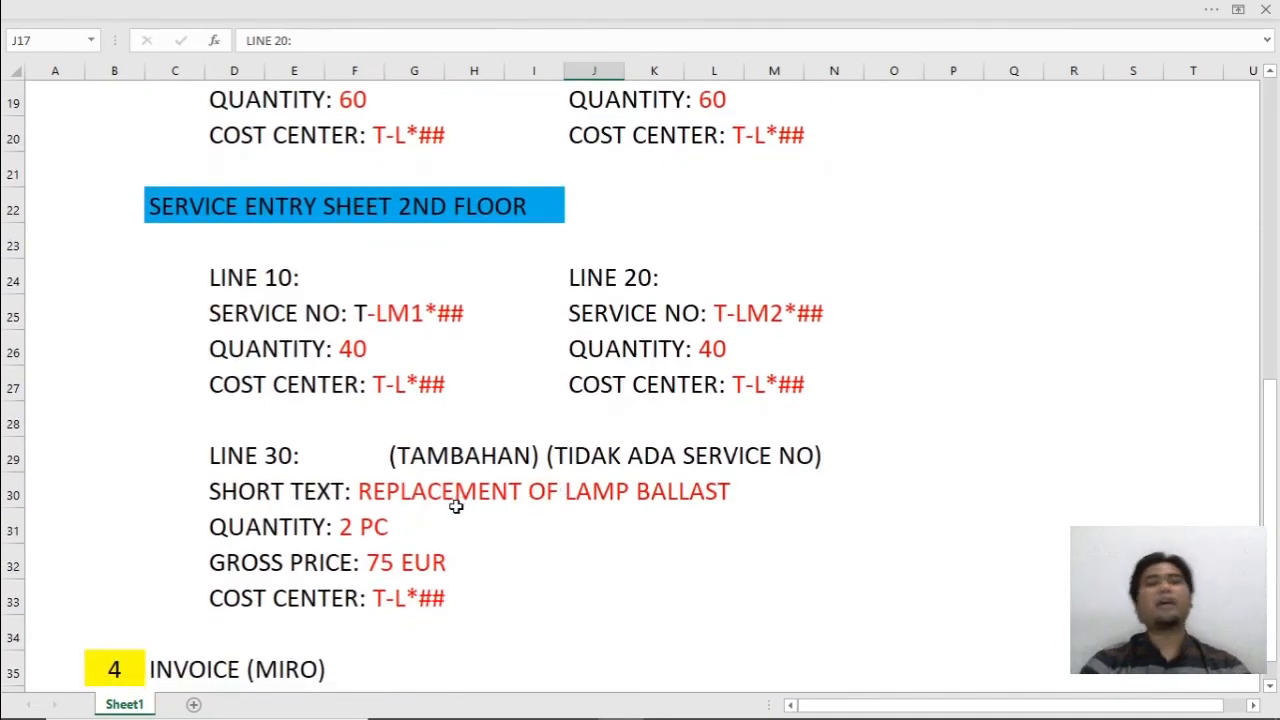
scroll(493, 437, "up", 2)
scroll(381, 338, "up", 1)
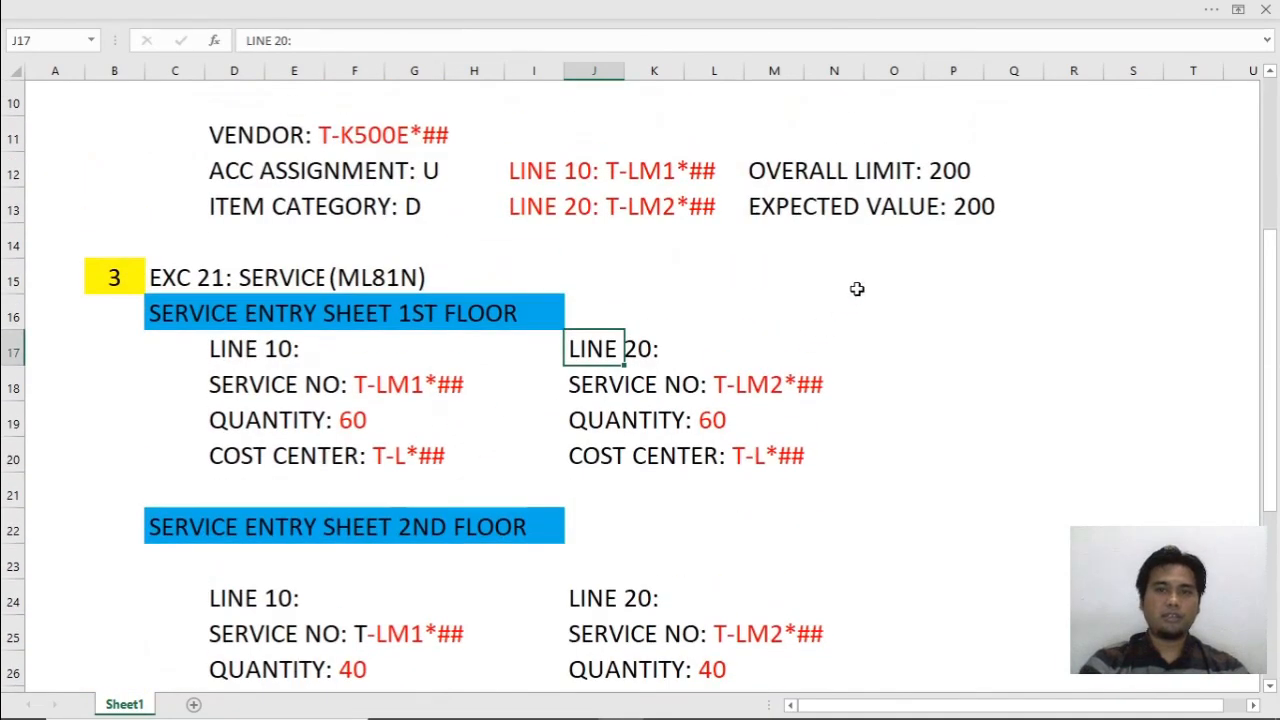
- Compare the line 10 and line 20 quantities between the 1st and 2nd floors and check the purchase order's overall limit
left_click(950, 172)
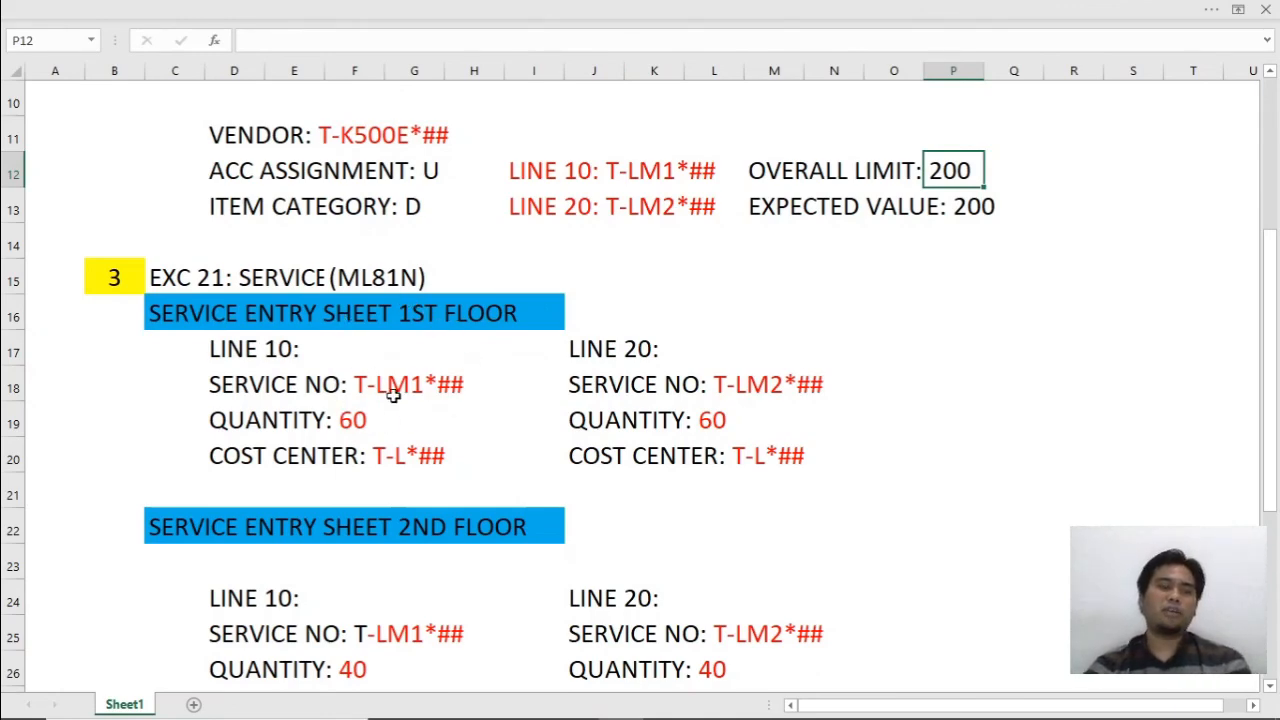
scroll(404, 397, "down", 1)
left_click(358, 314)
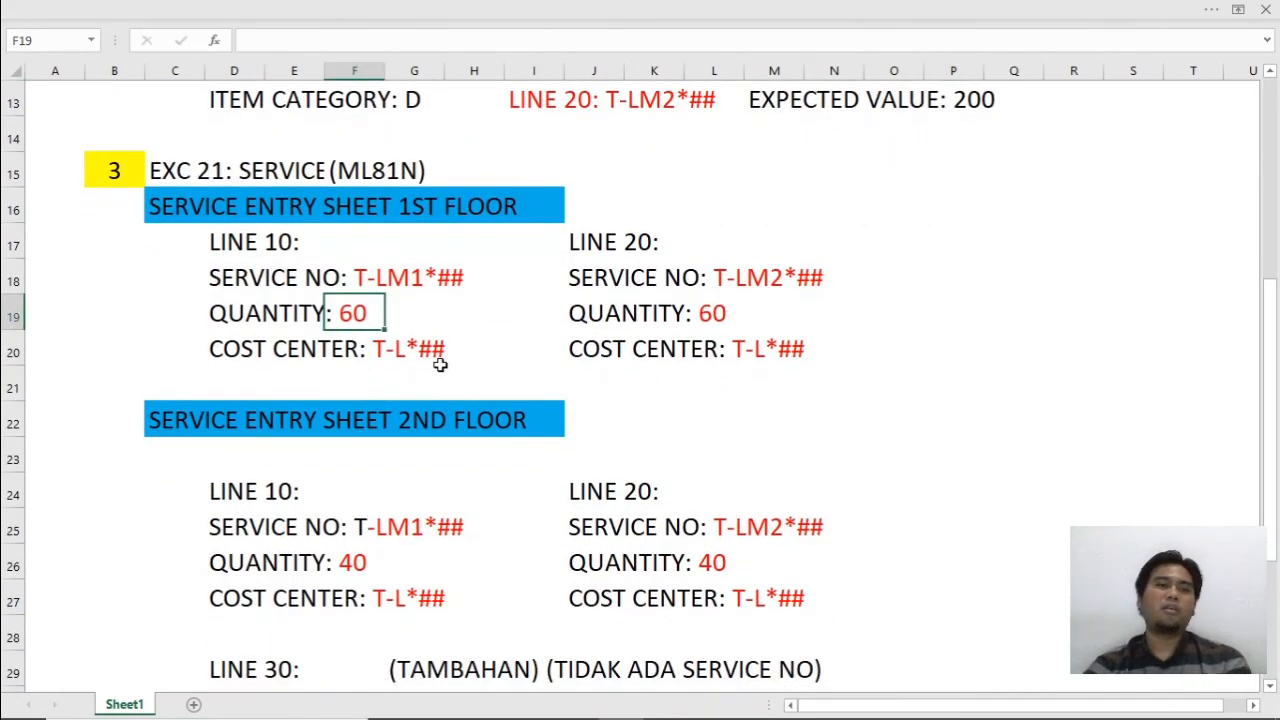
left_click(354, 566)
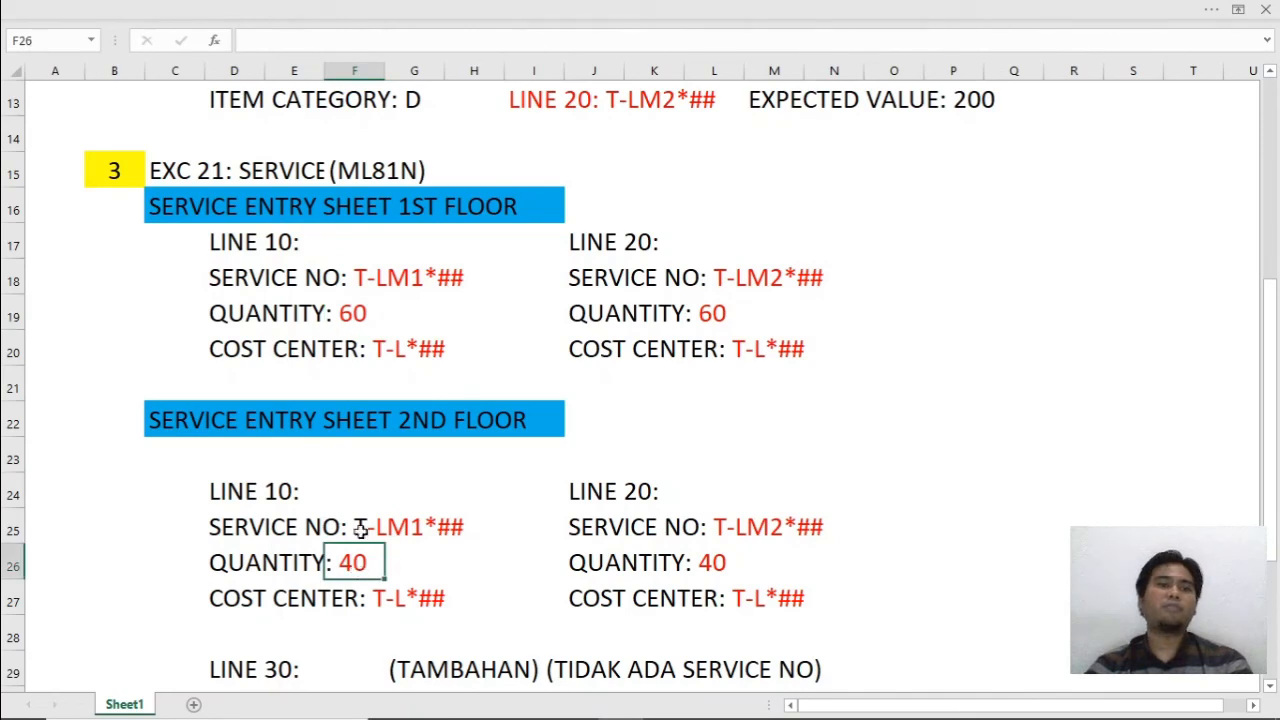
left_click(358, 313)
left_click(364, 558)
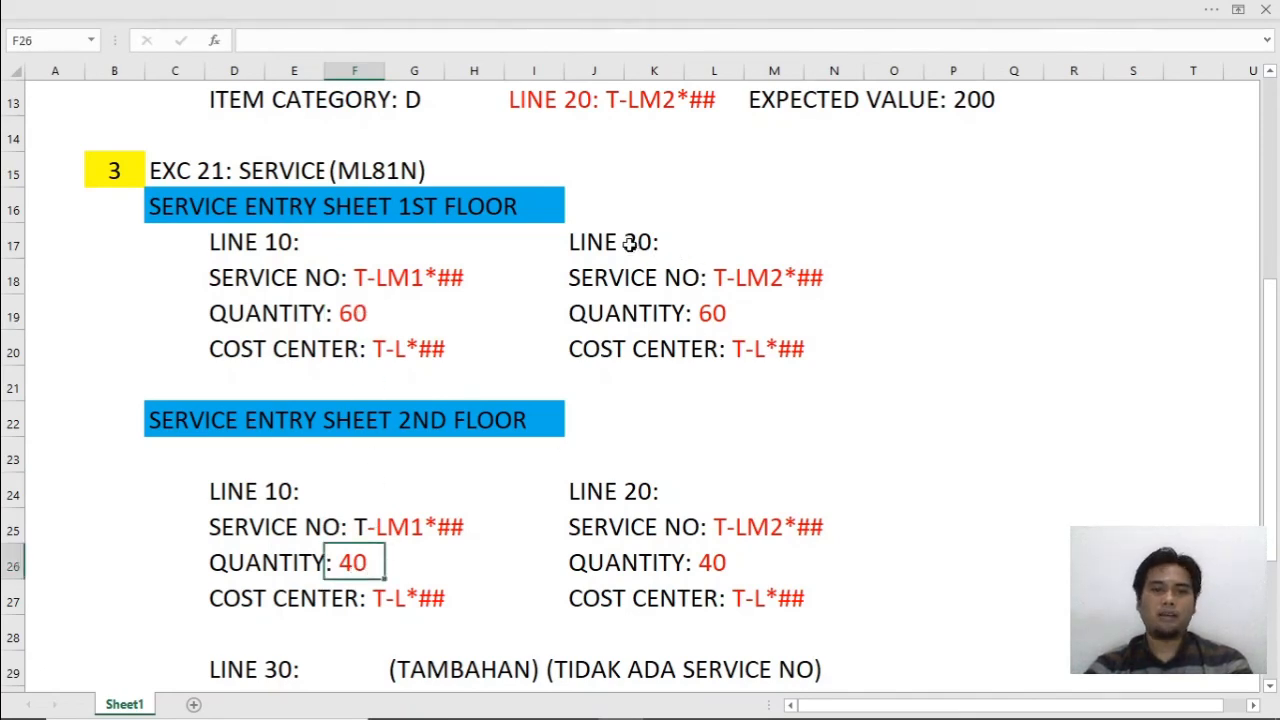
left_click(632, 239)
left_click(713, 316)
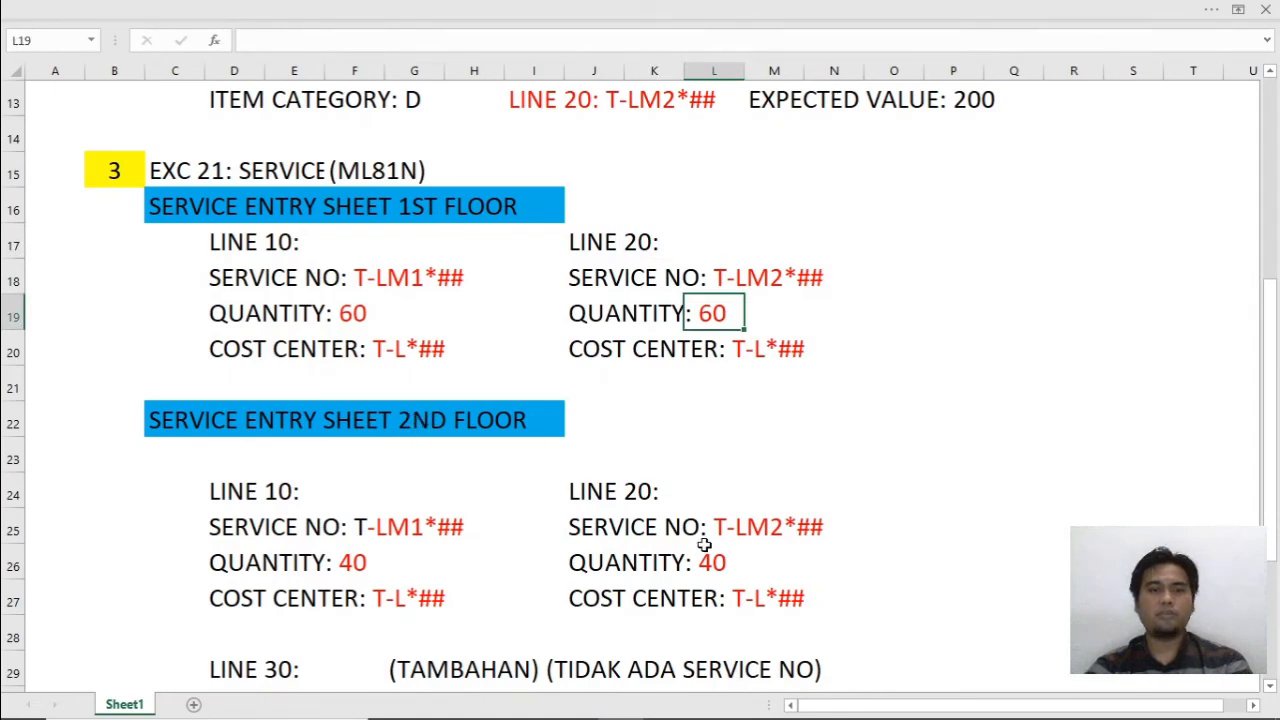
left_click(645, 494)
left_click(718, 563)
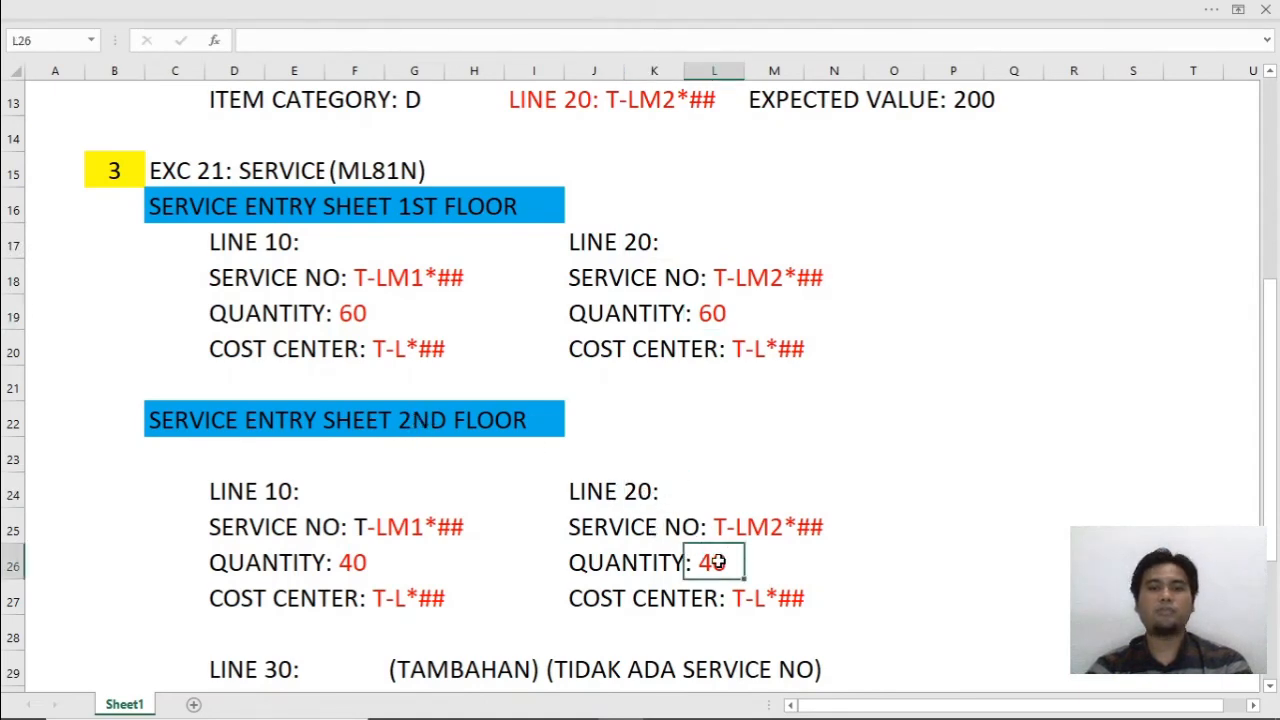
left_click(733, 323)
left_click(358, 316)
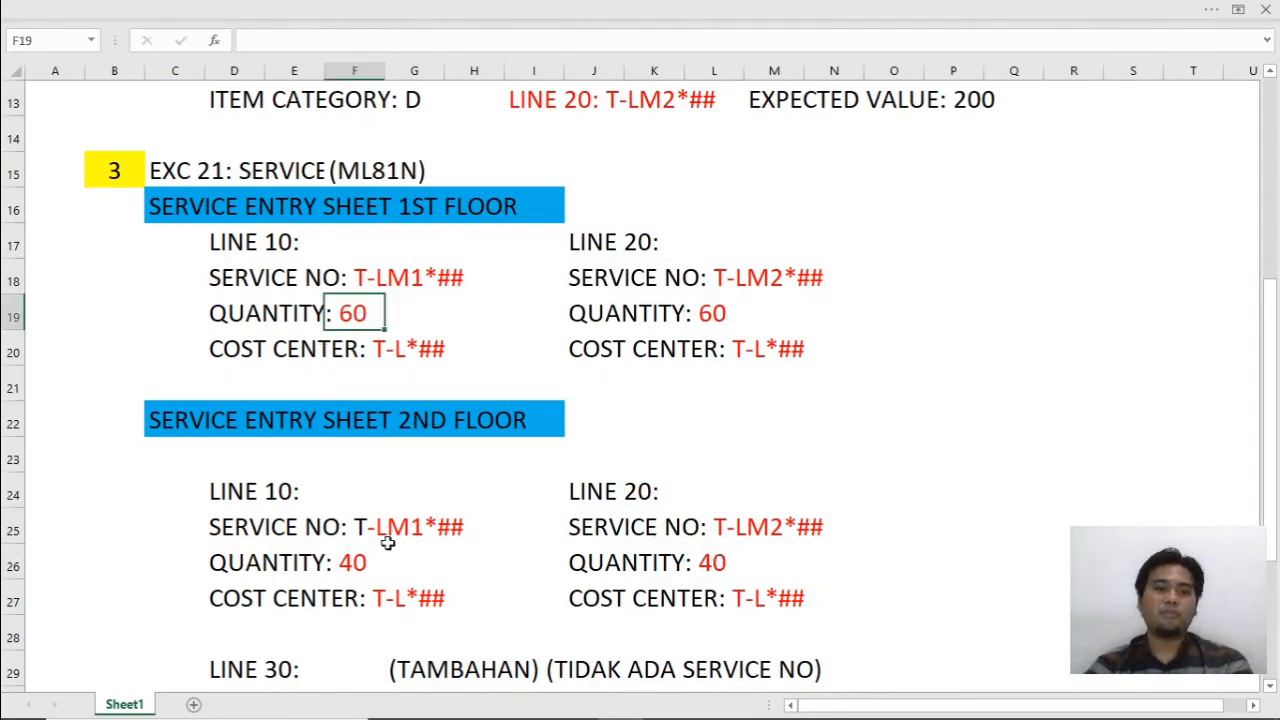
scroll(823, 400, "up", 2)
left_click(953, 281)
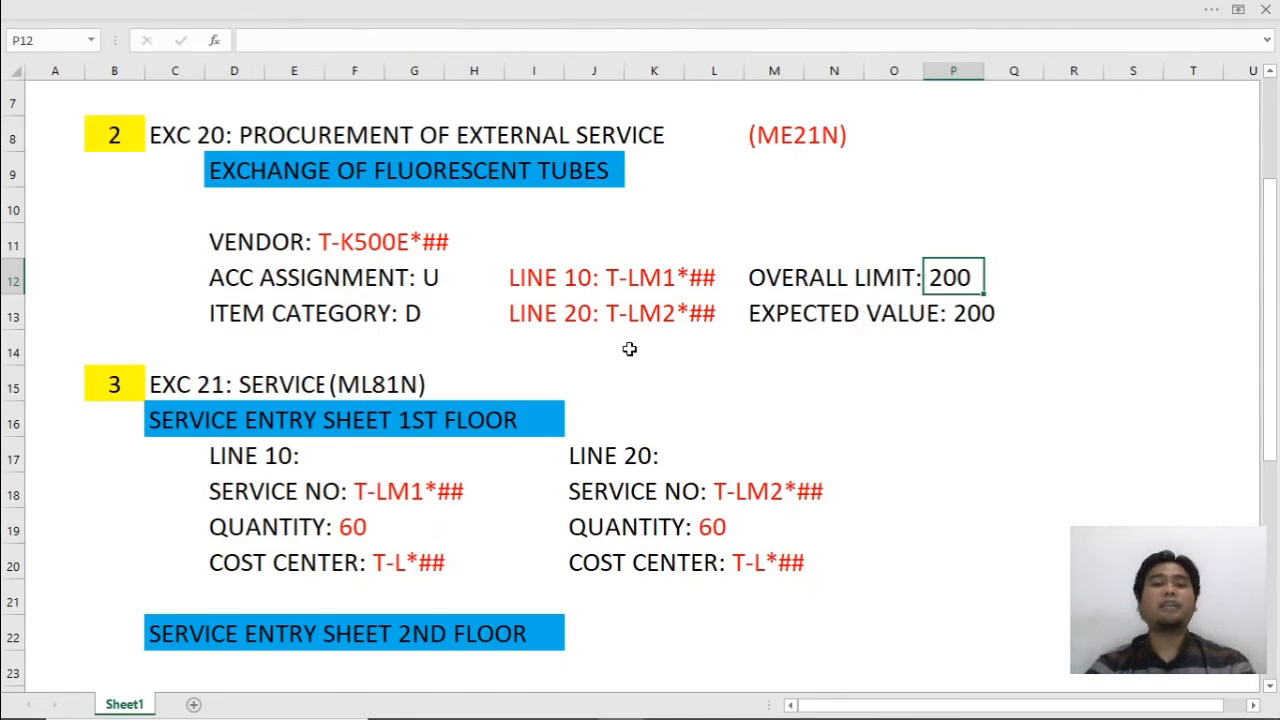
- Examine the additional line 30 of the 2nd-floor service entry sheet, including its short text, quantity, gross price and cost center
scroll(507, 495, "down", 1)
scroll(506, 492, "down", 3)
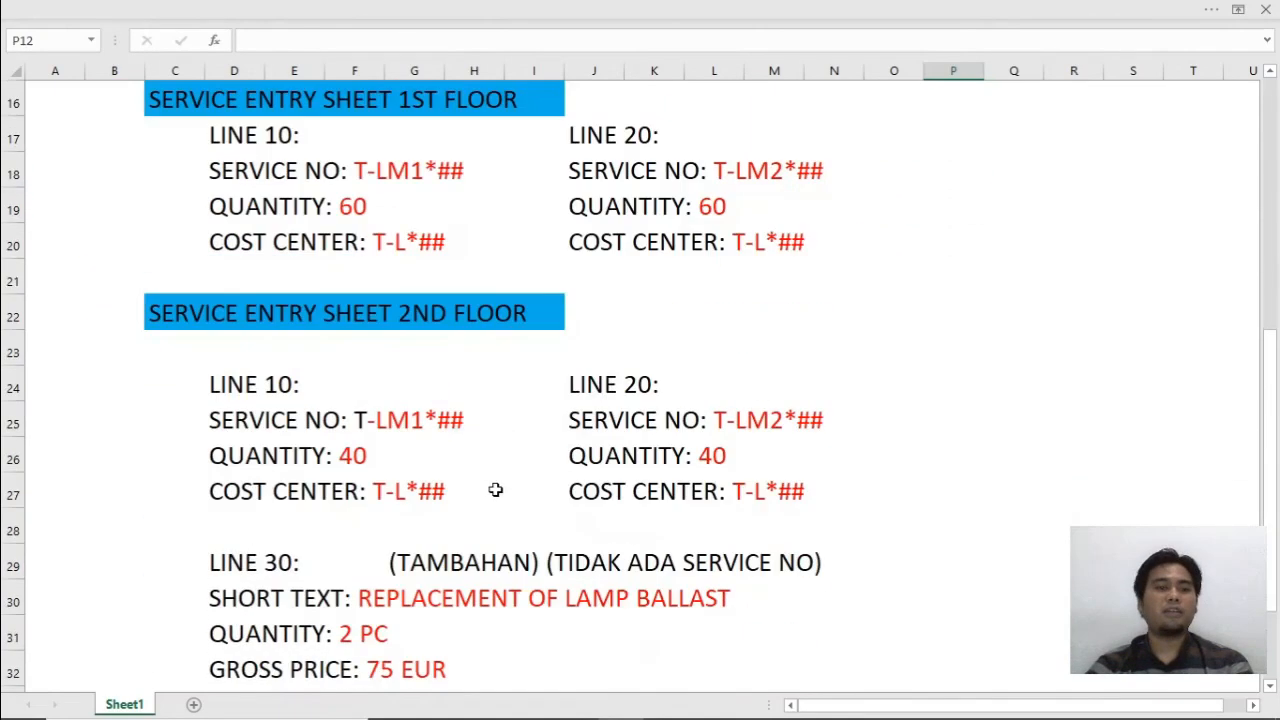
left_click_drag(245, 452, 873, 594)
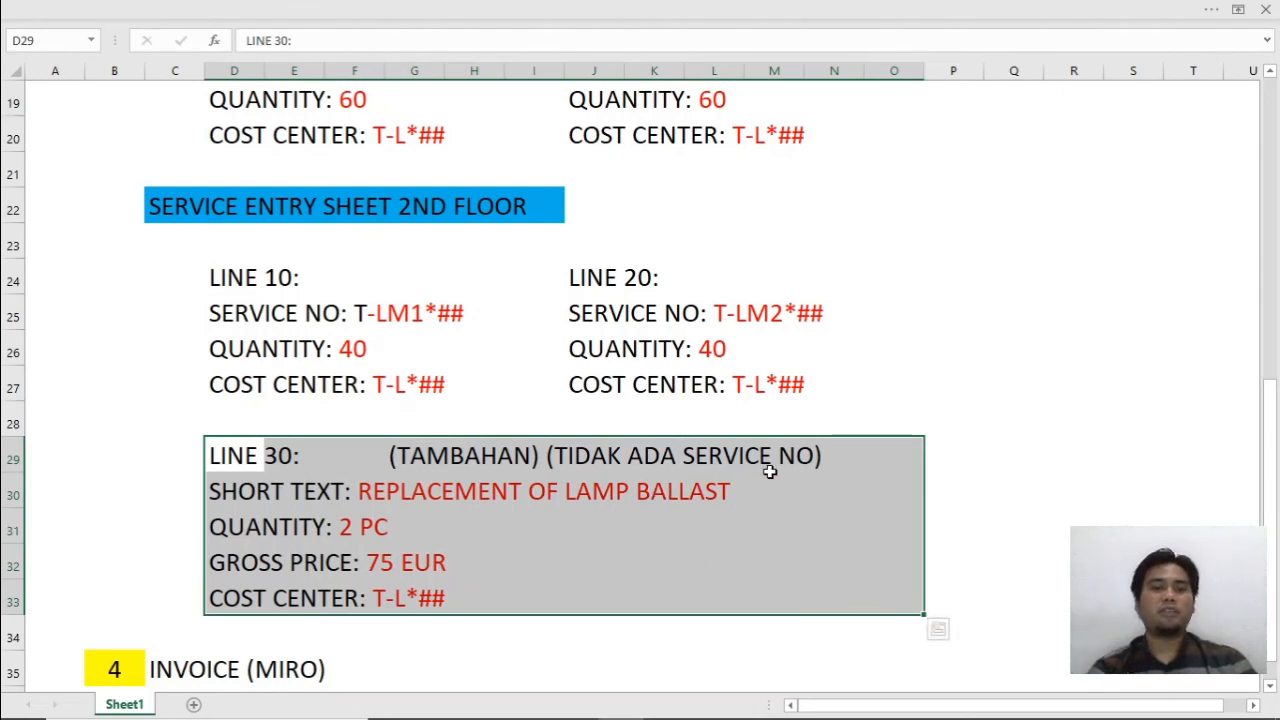
left_click(513, 490)
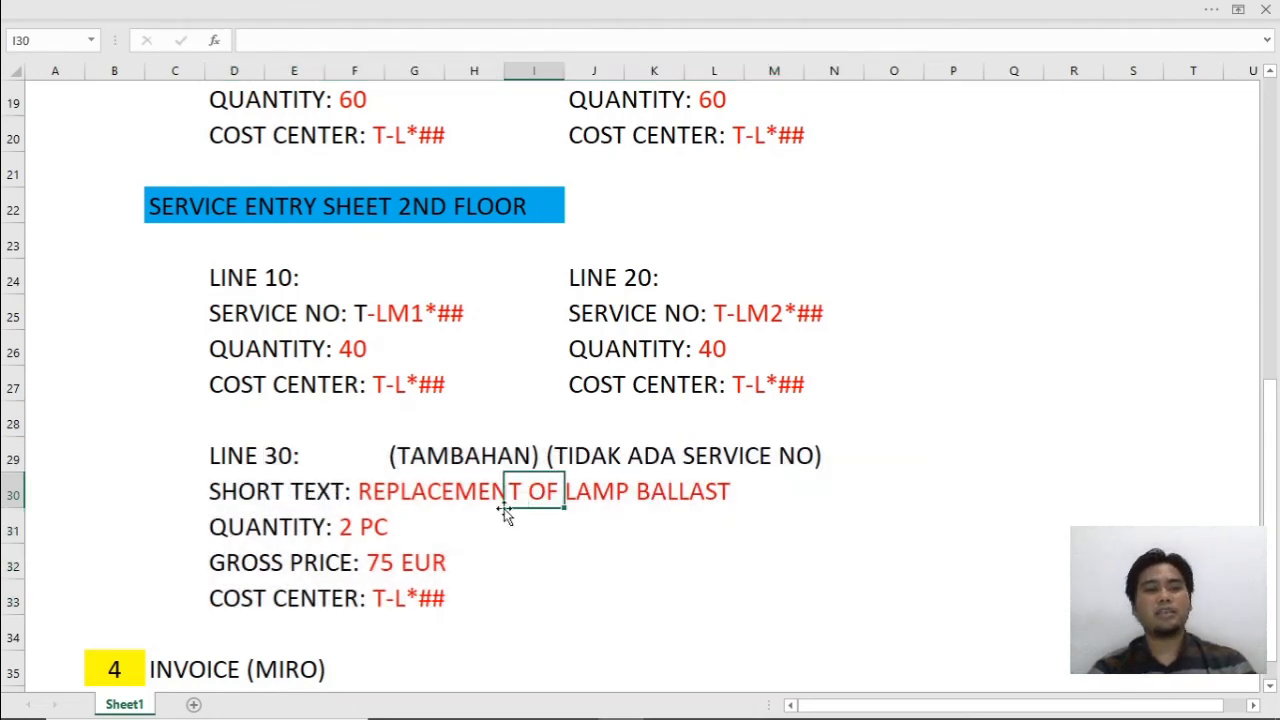
left_click(362, 530)
left_click(410, 570)
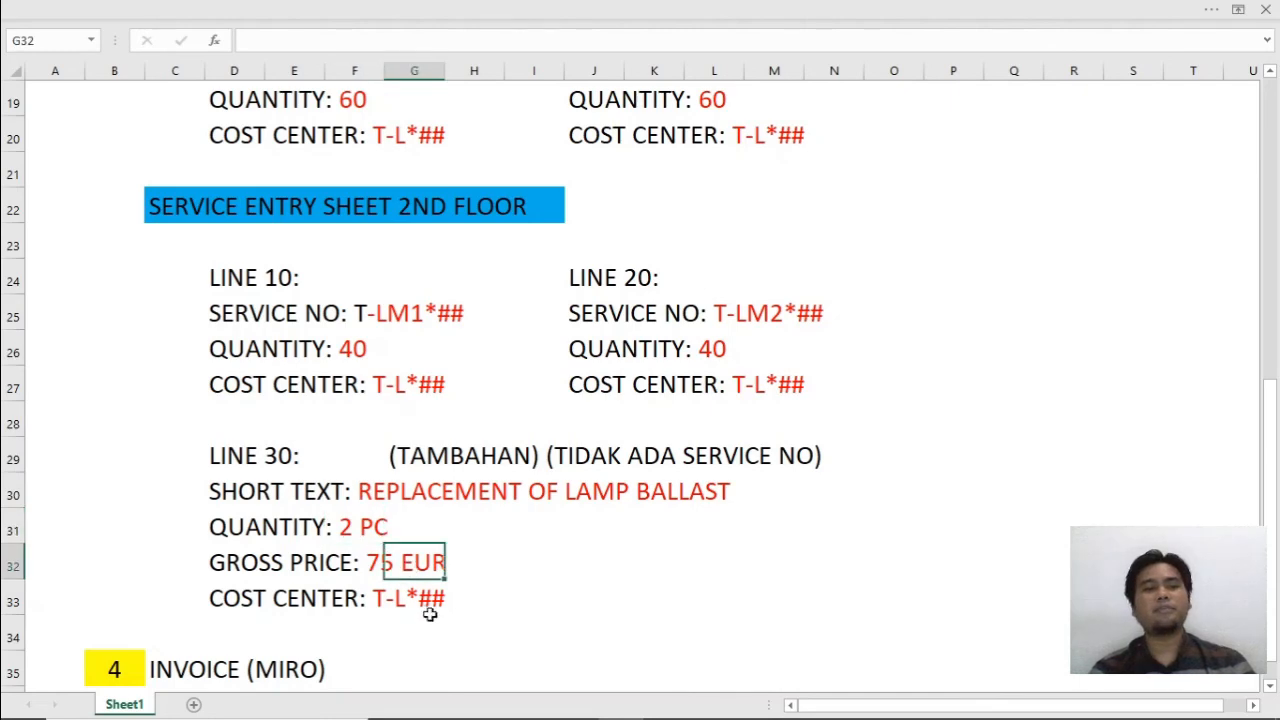
left_click(390, 601)
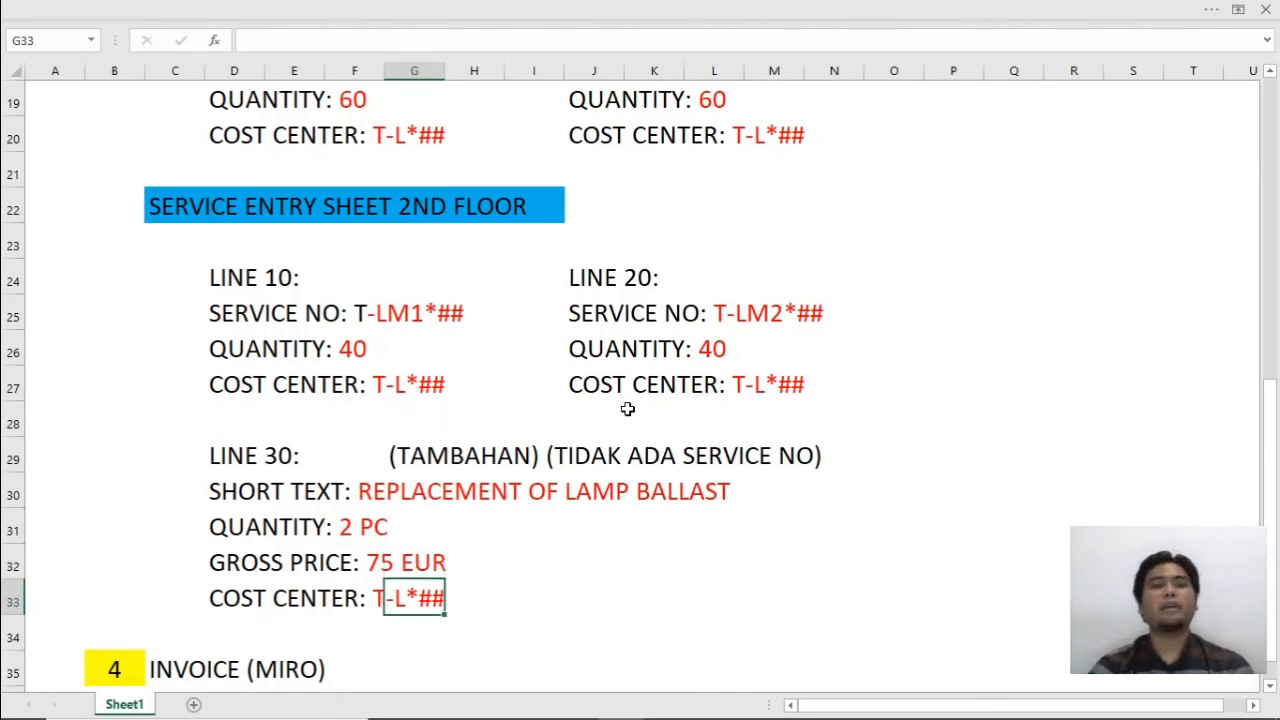
- Switch from the Excel exercise sheet back to the incoming invoice entry in SAP
scroll(606, 429, "up", 3)
key("alt+Tab")
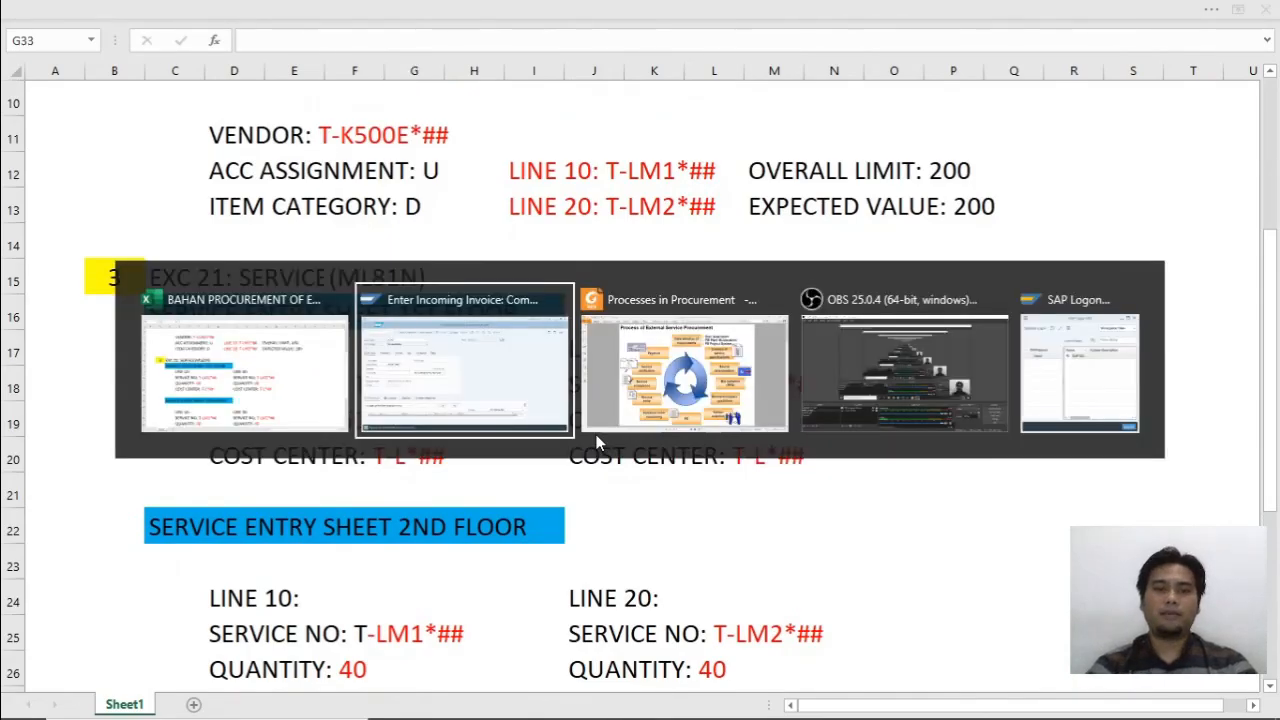
left_click(444, 312)
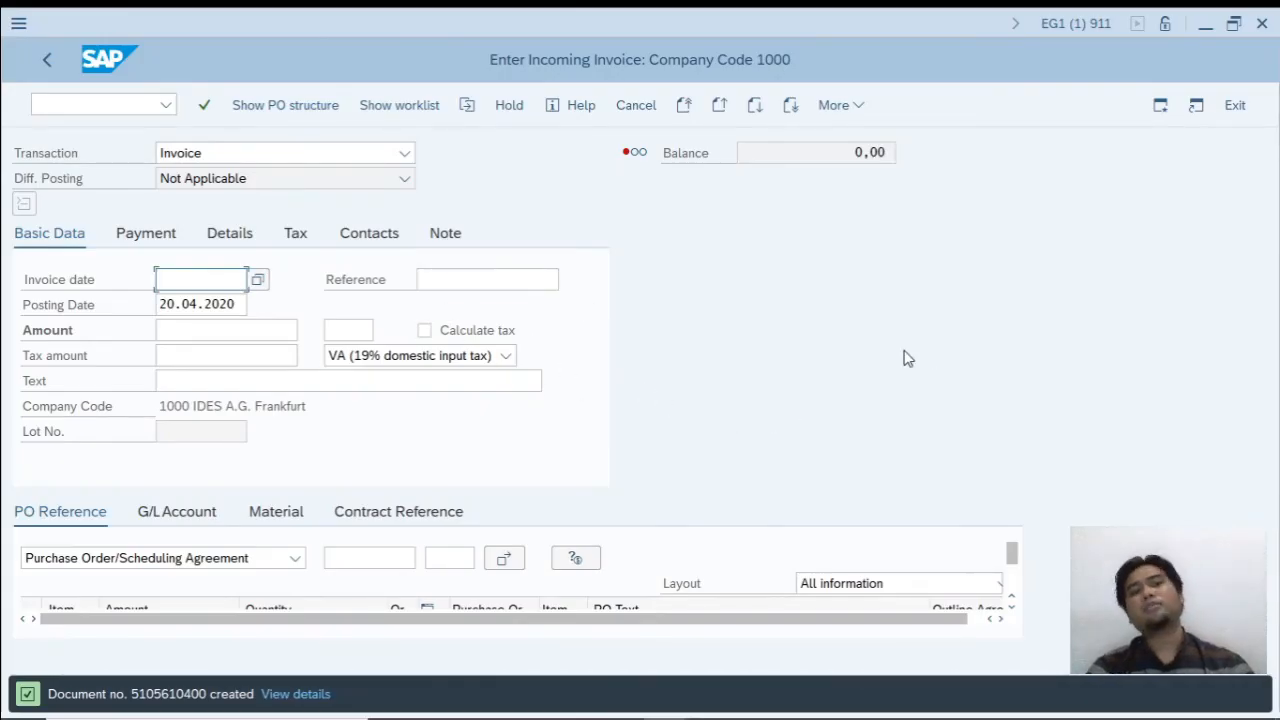